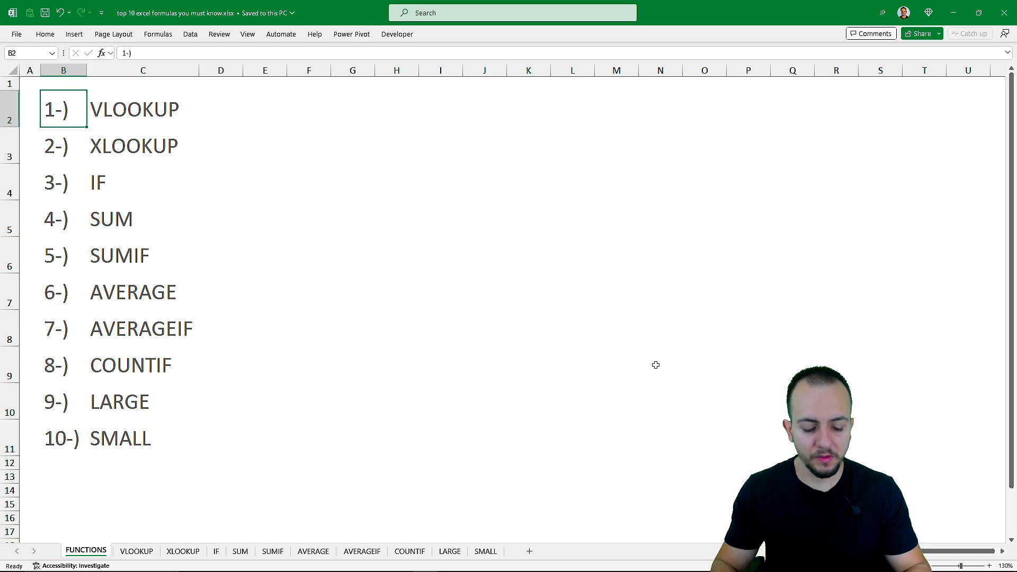
Switch to the VLOOKUP sheet and examine the brand, cost, item, customer and price columns of the sales table
key("ctrl+Page_Down")
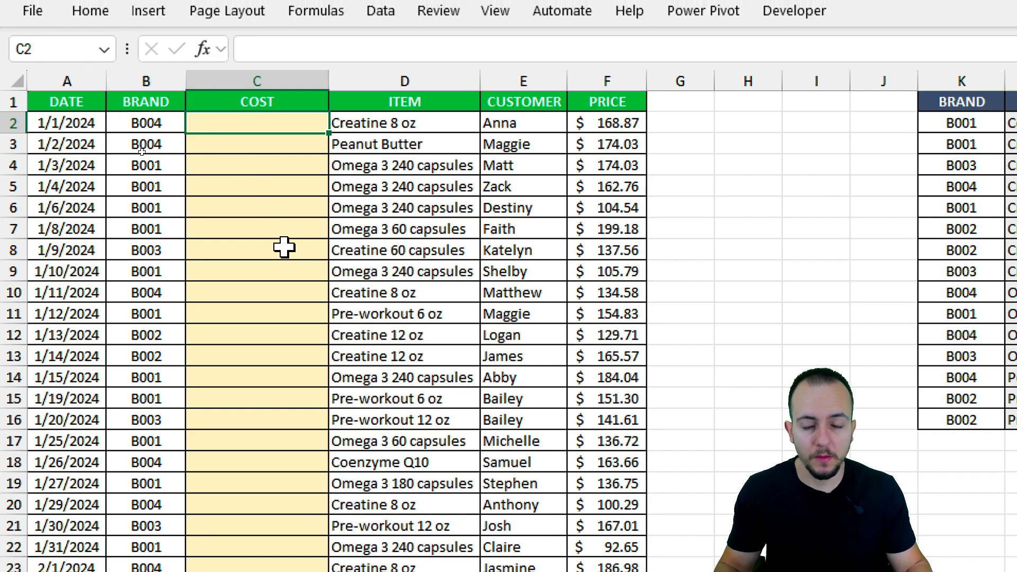
left_click_drag(41, 77, 634, 115)
left_click(100, 82)
left_click(127, 79)
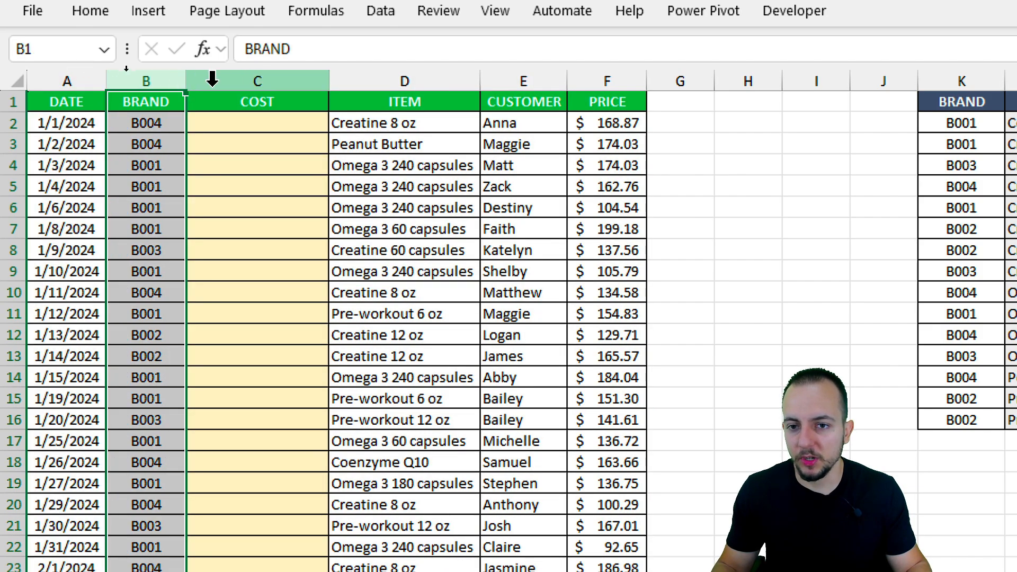
left_click(212, 79)
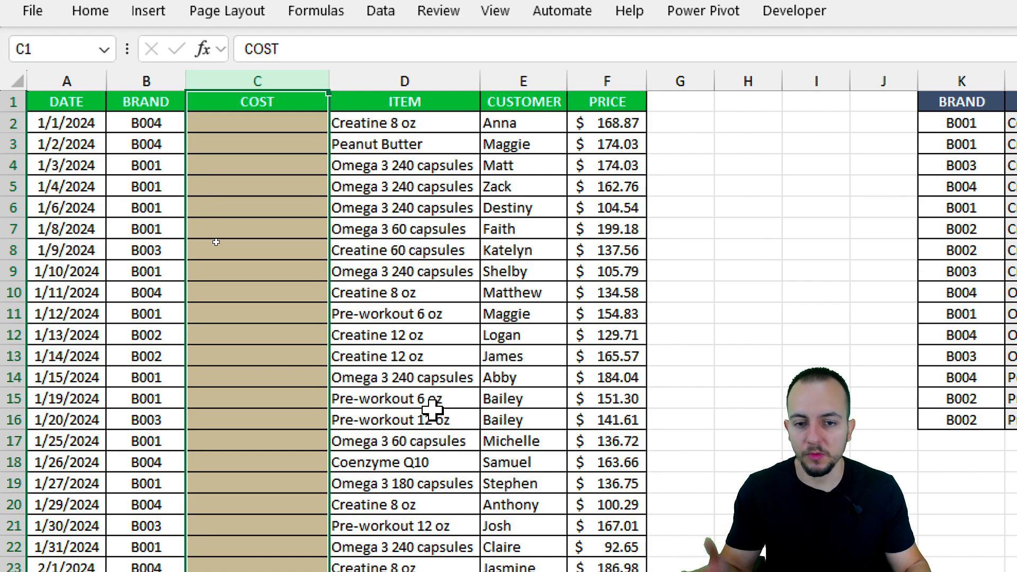
left_click(429, 78)
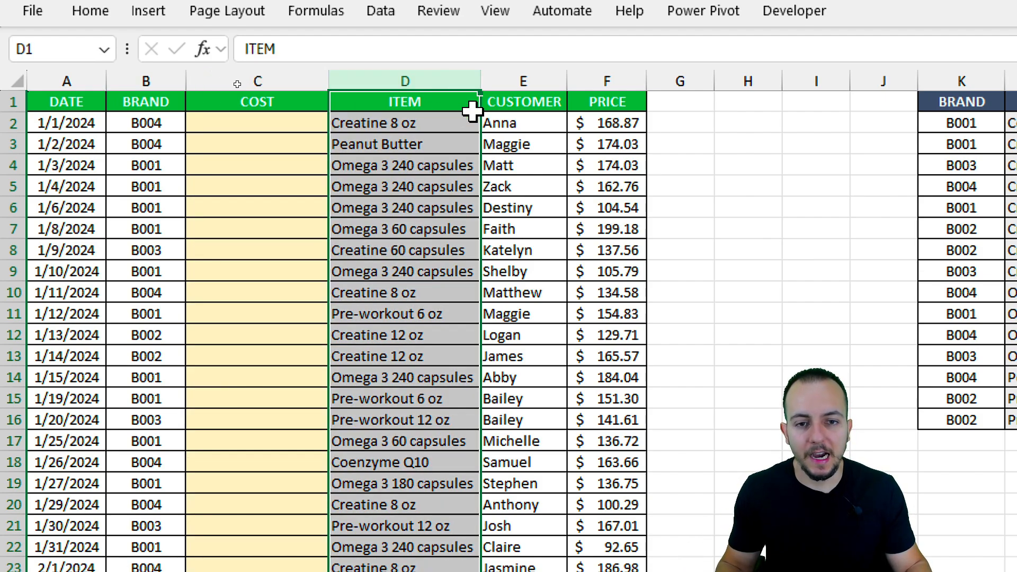
left_click(509, 77)
left_click(600, 76)
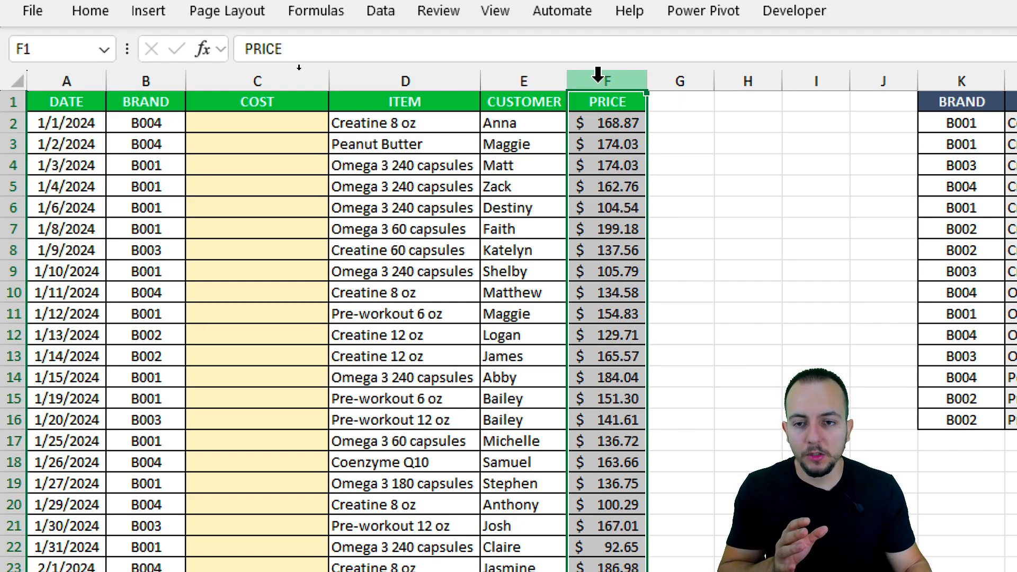
left_click(245, 77)
left_click(262, 123)
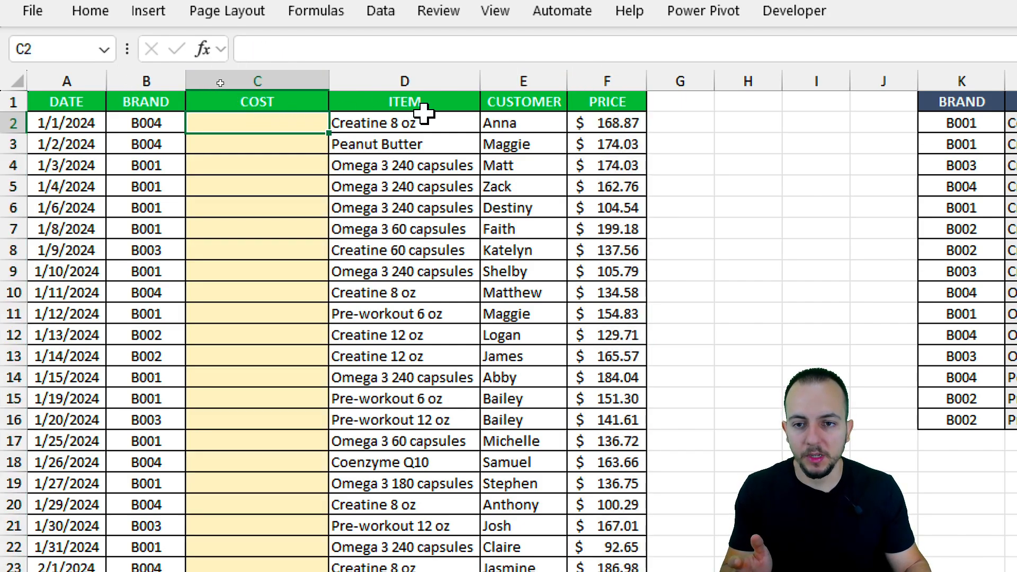
left_click(624, 79)
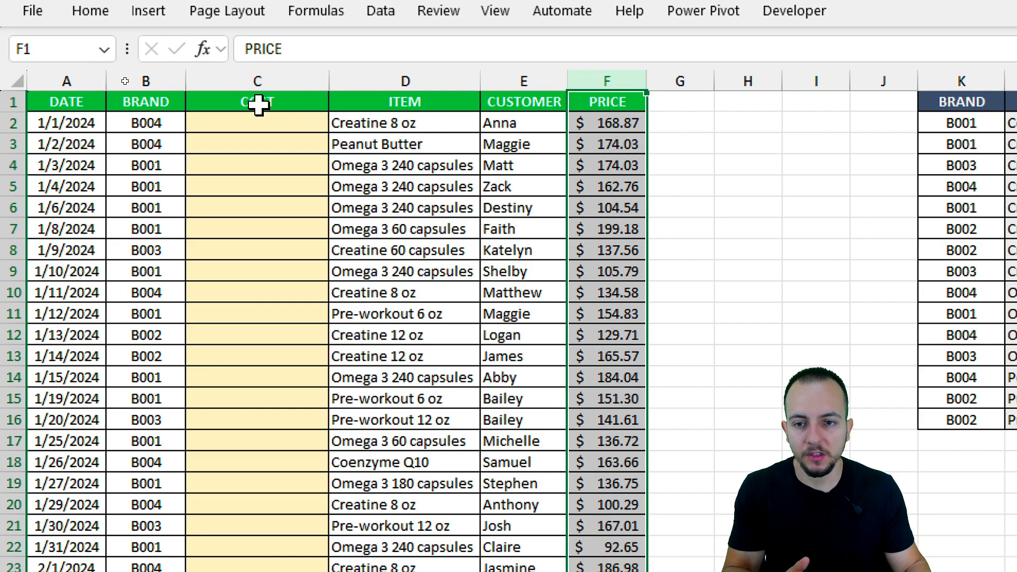
left_click(252, 122)
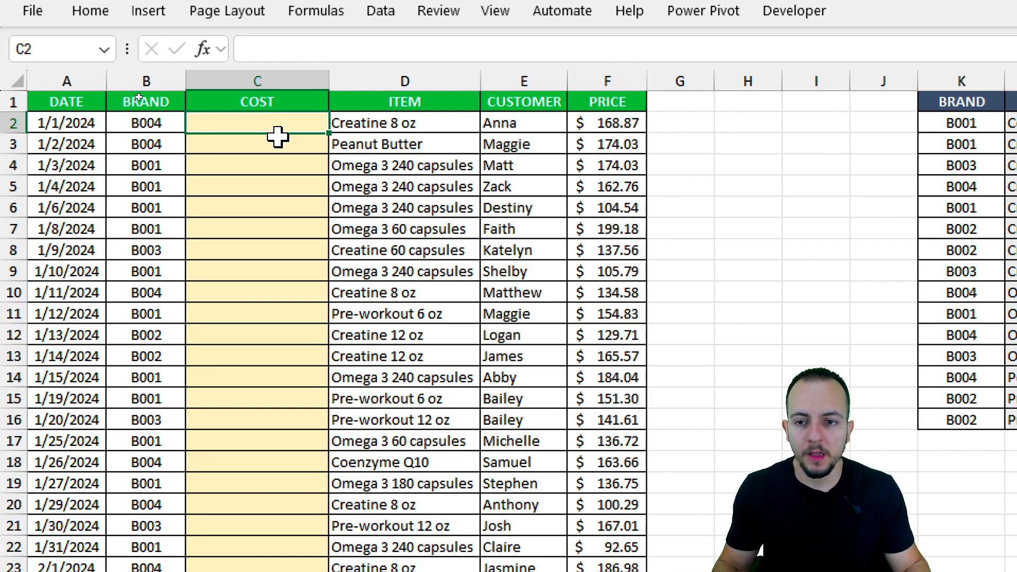
left_click(285, 78)
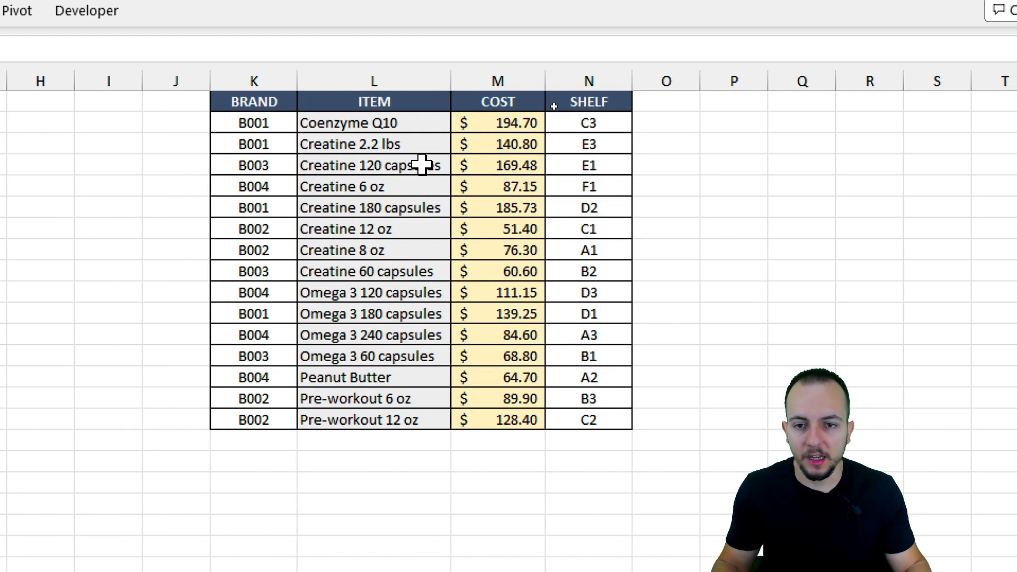
Examine the item and cost columns of the lookup table and match the Creatine 8 oz sale to its entry there
left_click(273, 101)
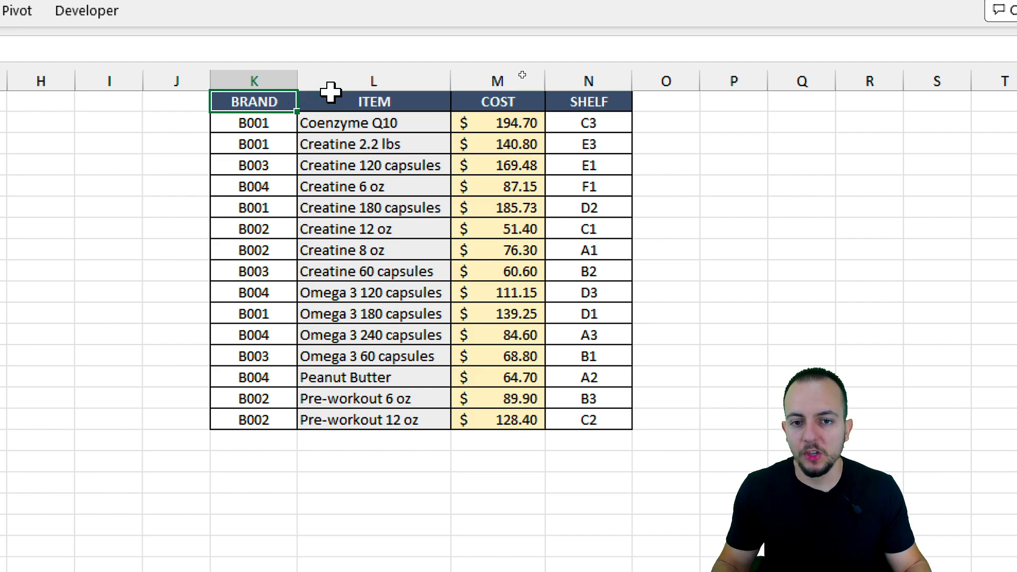
left_click(364, 81)
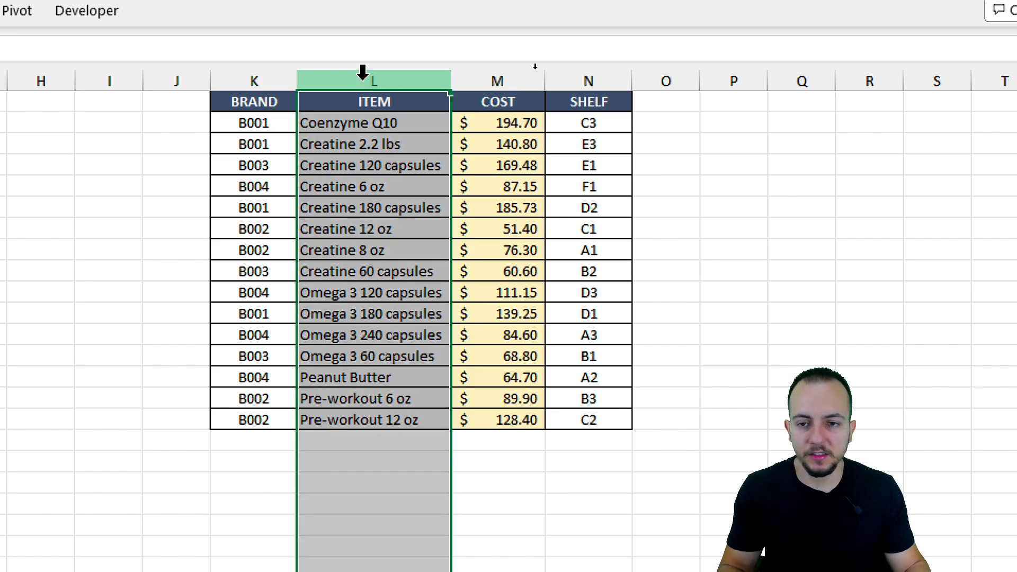
left_click(490, 77)
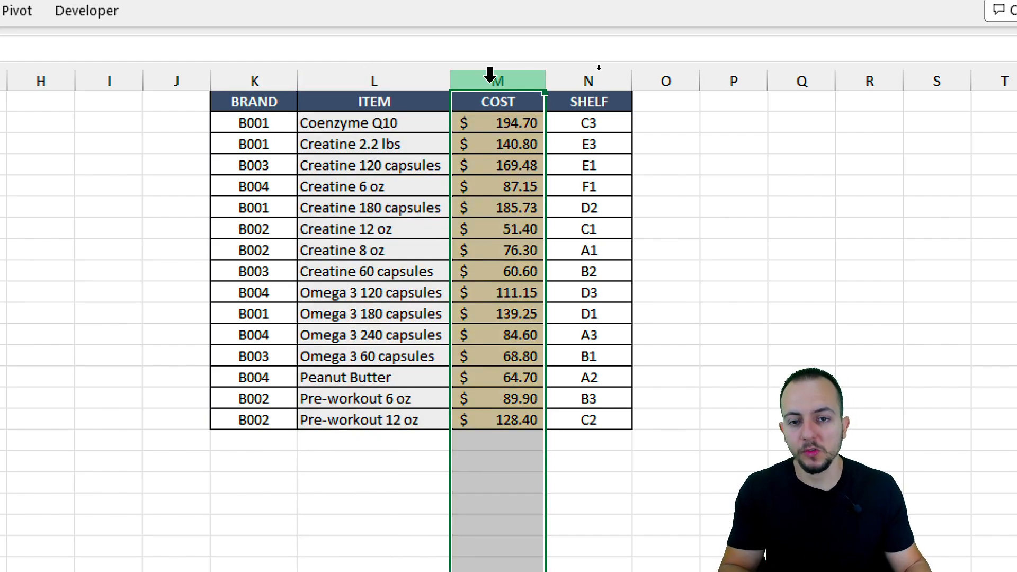
left_click(401, 102)
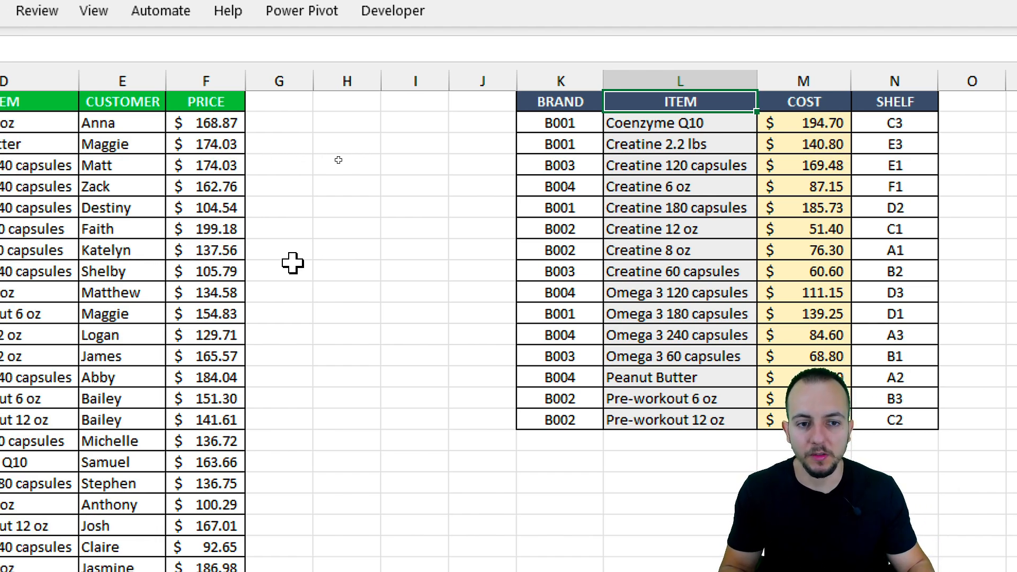
key("ctrl+2")
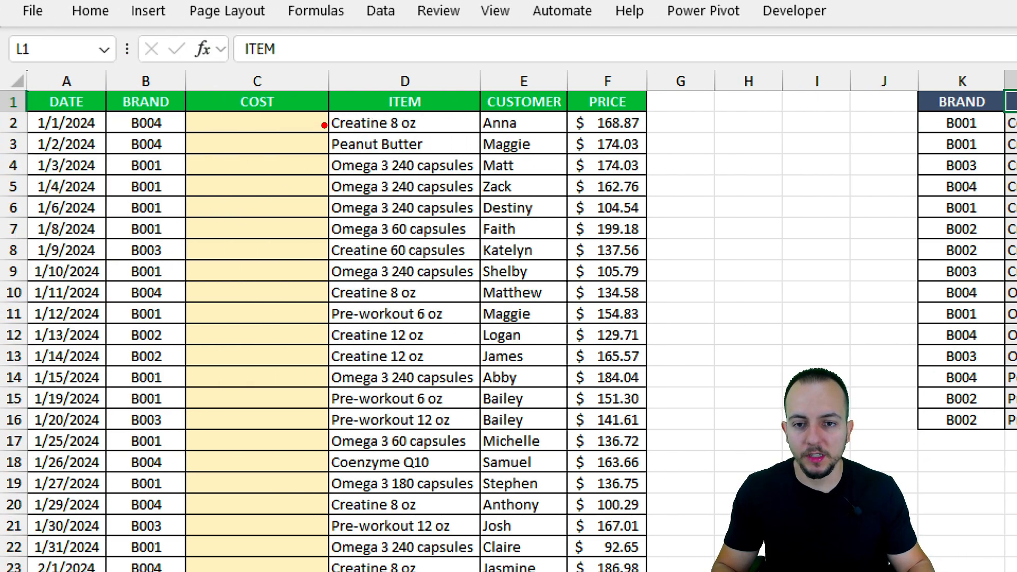
mouse_move(325, 106)
left_mouse_down()
mouse_move(431, 134)
mouse_move(500, 189)
left_mouse_up()
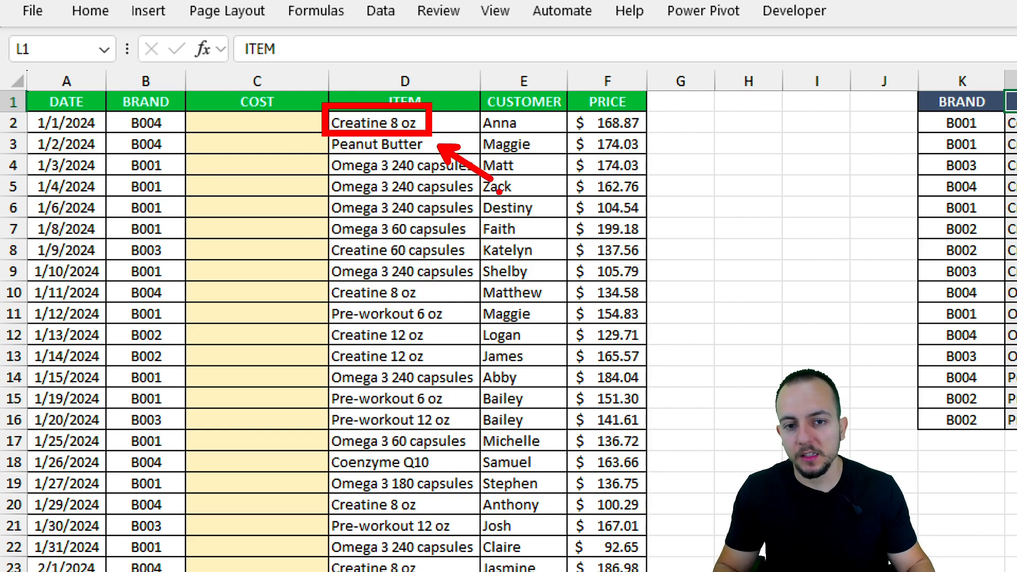
key("Escape")
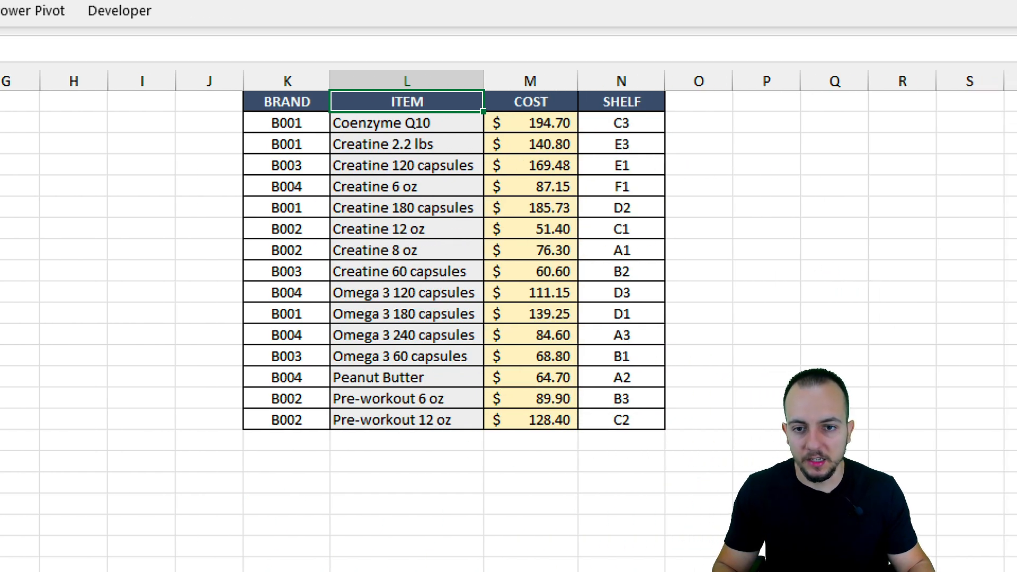
left_click_drag(320, 232, 432, 268)
left_click_drag(481, 232, 591, 270)
key("Escape")
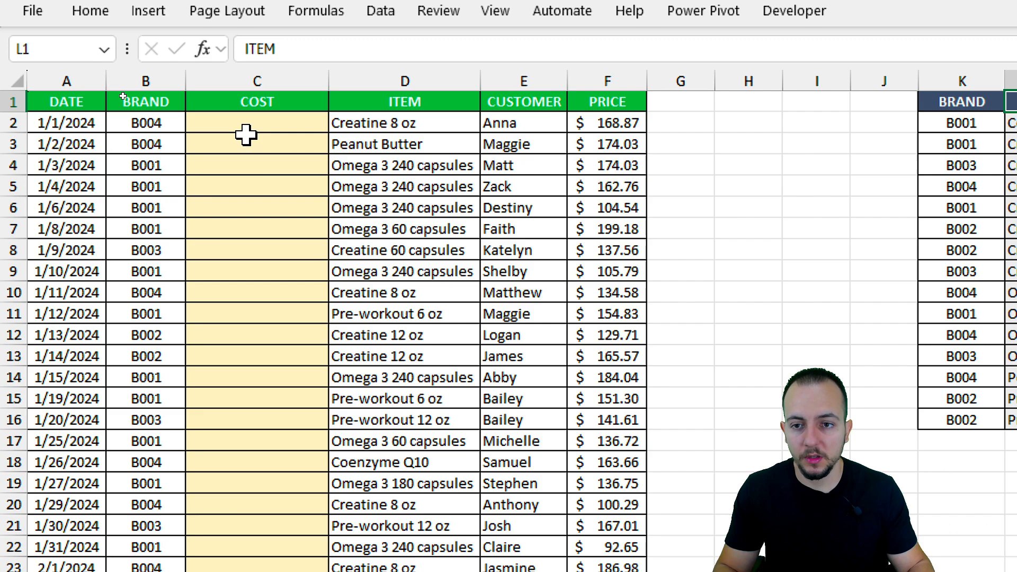
Start a VLOOKUP formula in cell C2 with item cell D2 as the lookup value
left_click(253, 129)
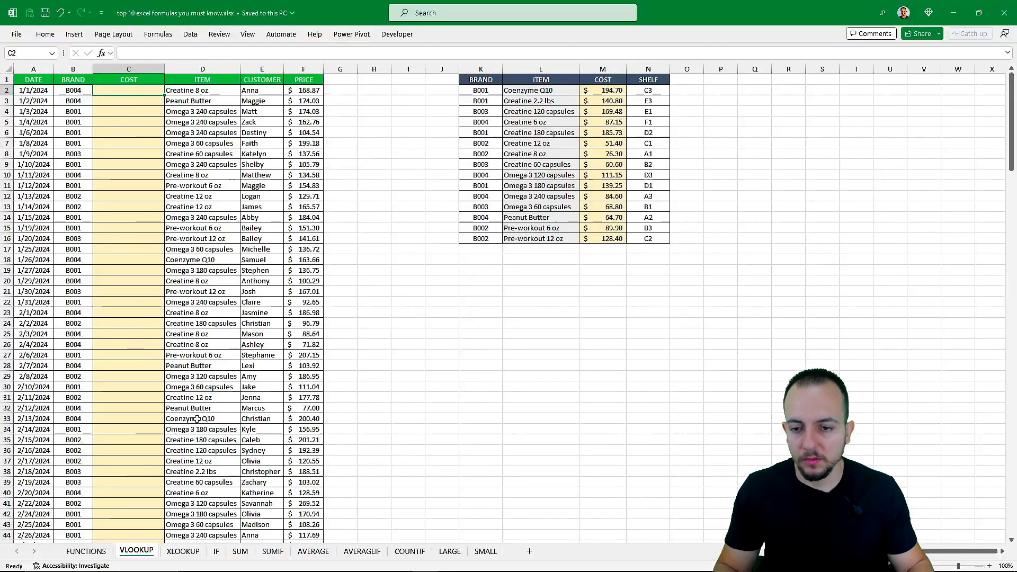
scroll(411, 530, "down", 8)
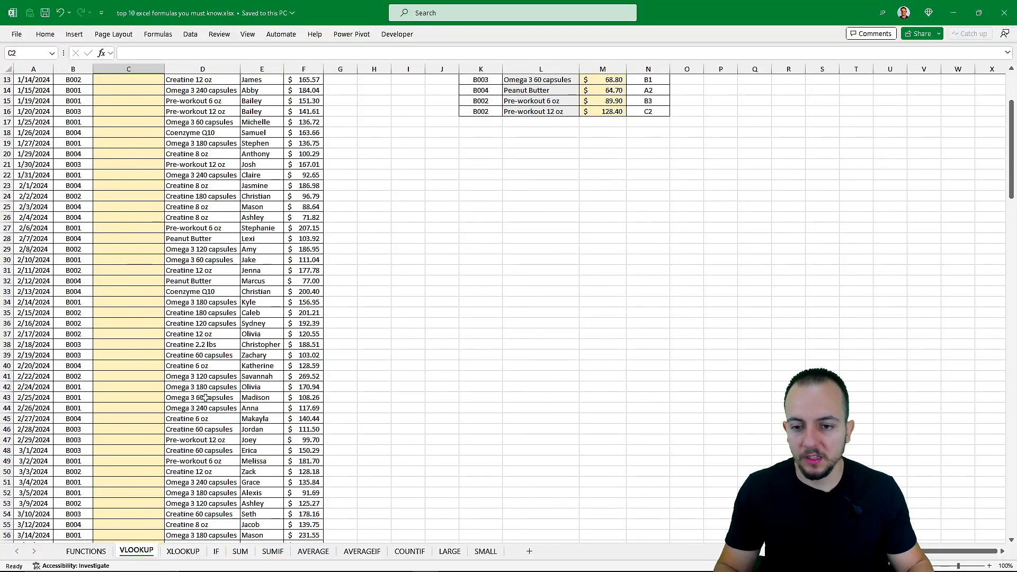
scroll(205, 398, "up", 8)
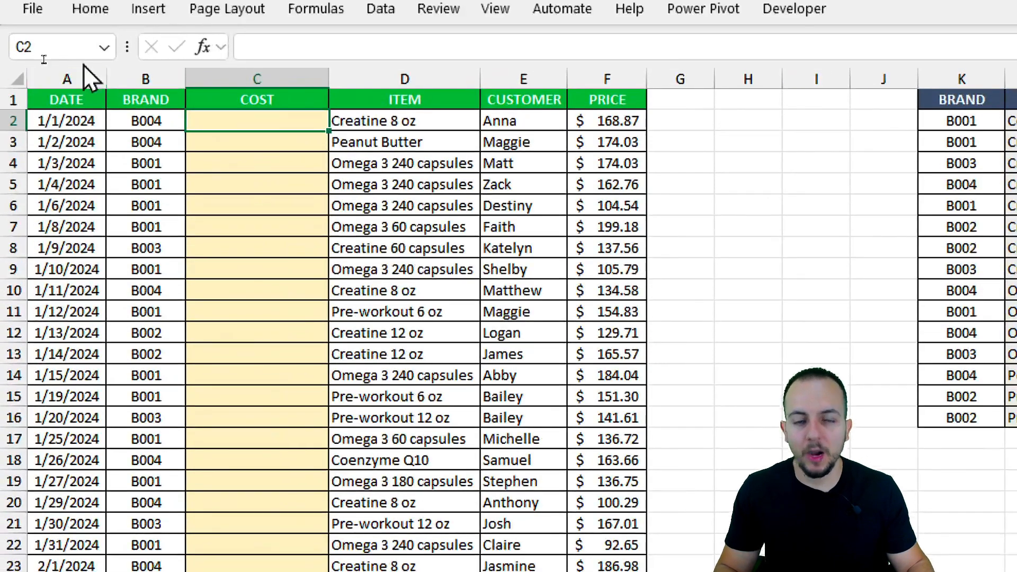
type("=")
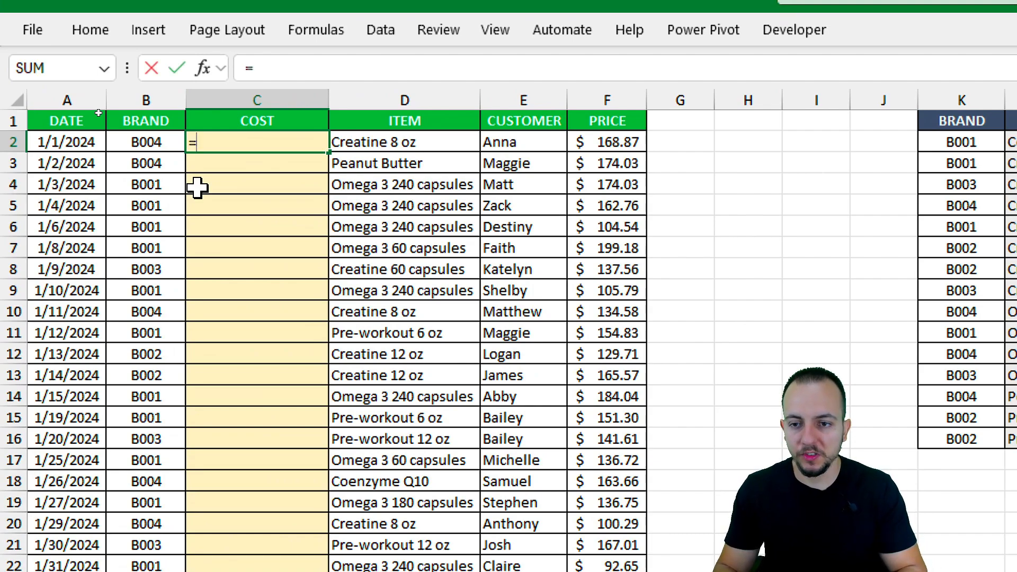
type("vlo")
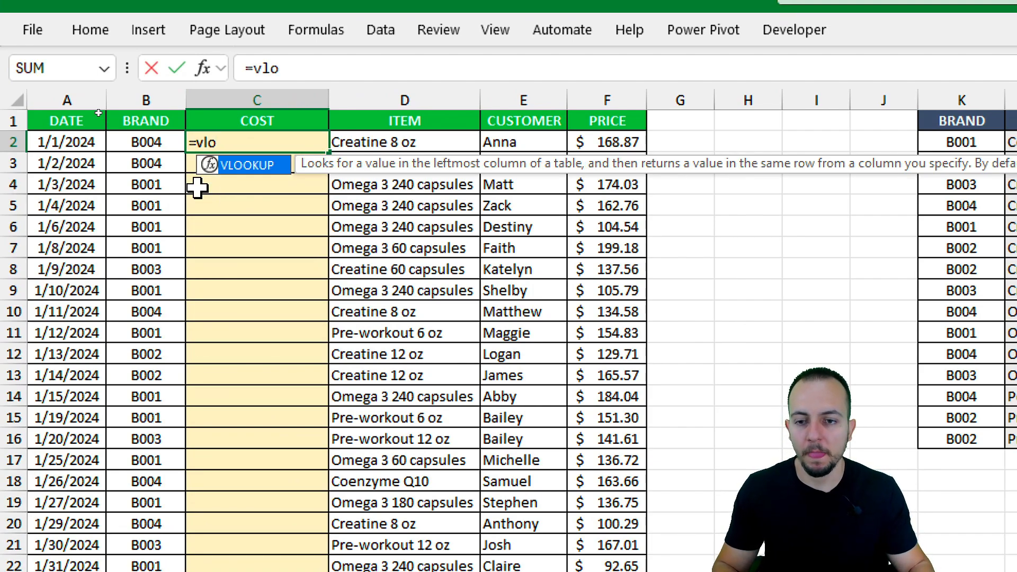
double_click(242, 167)
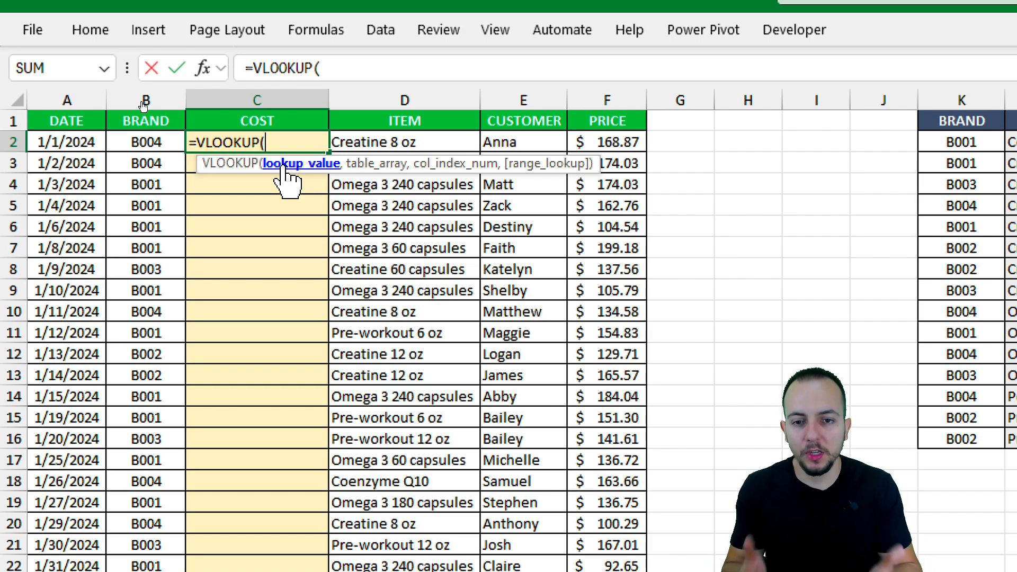
left_click(439, 142)
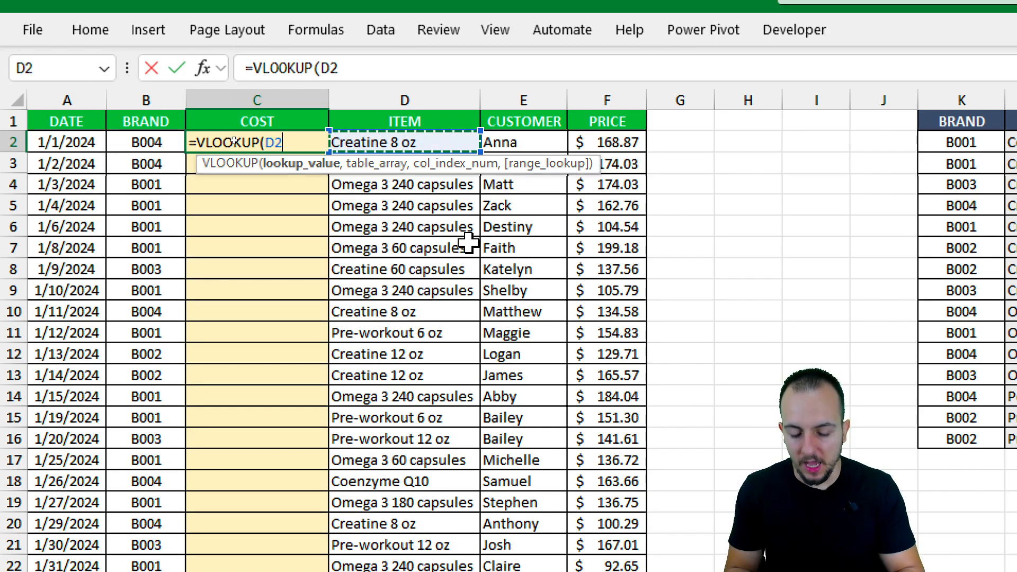
type(",")
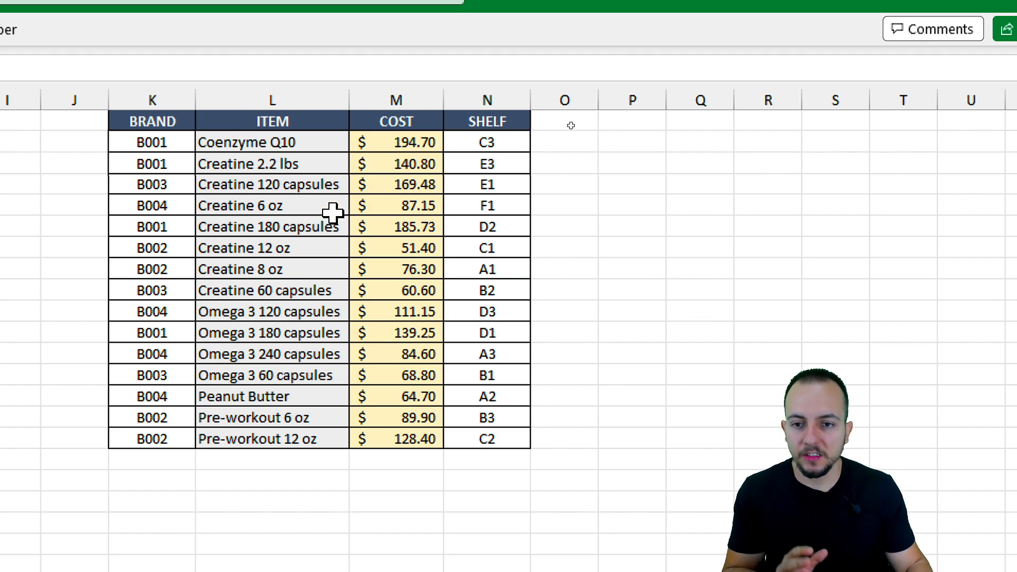
left_click_drag(295, 125, 280, 443)
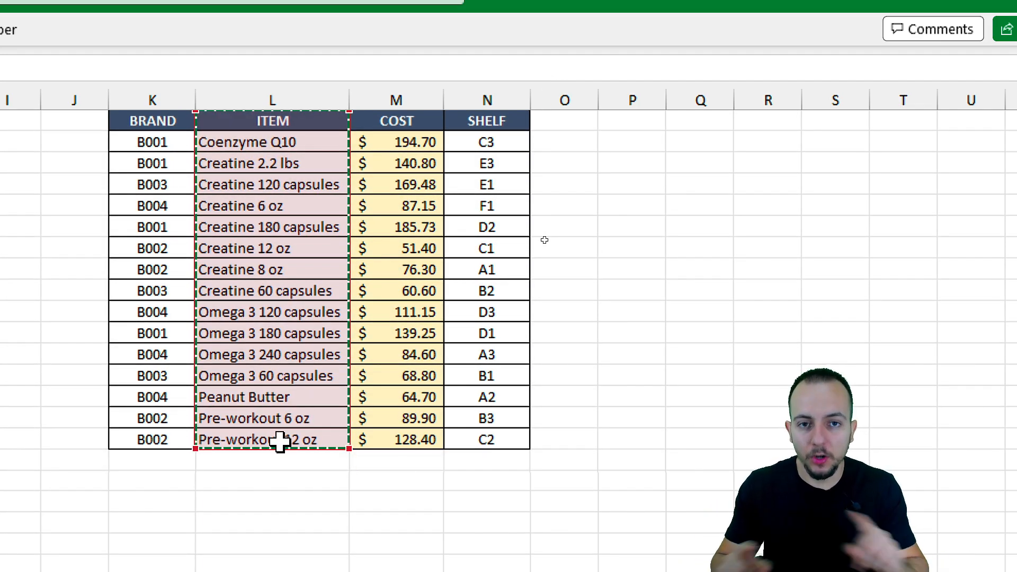
left_click_drag(169, 126, 178, 442)
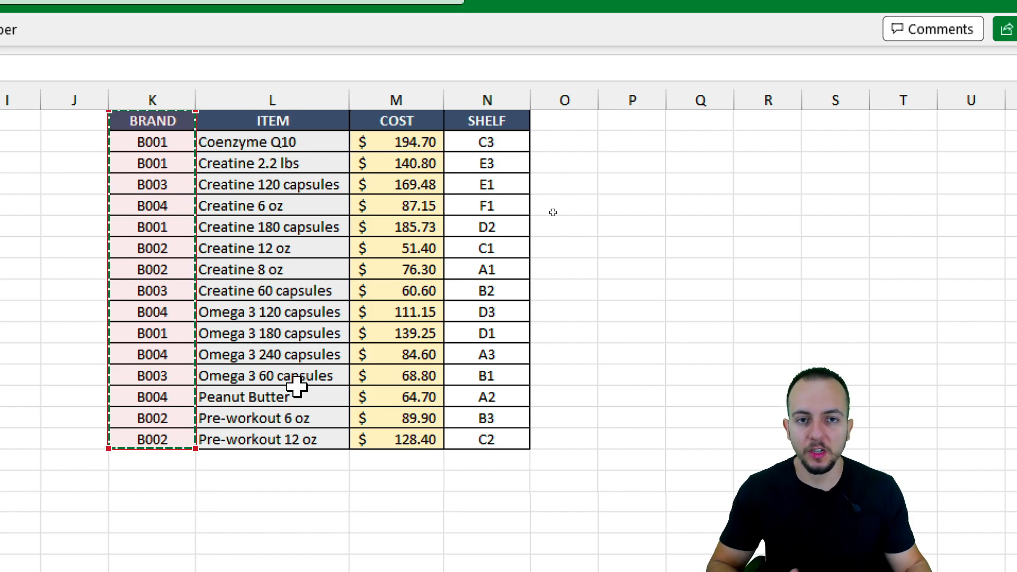
left_click(309, 124)
key("ctrl+c")
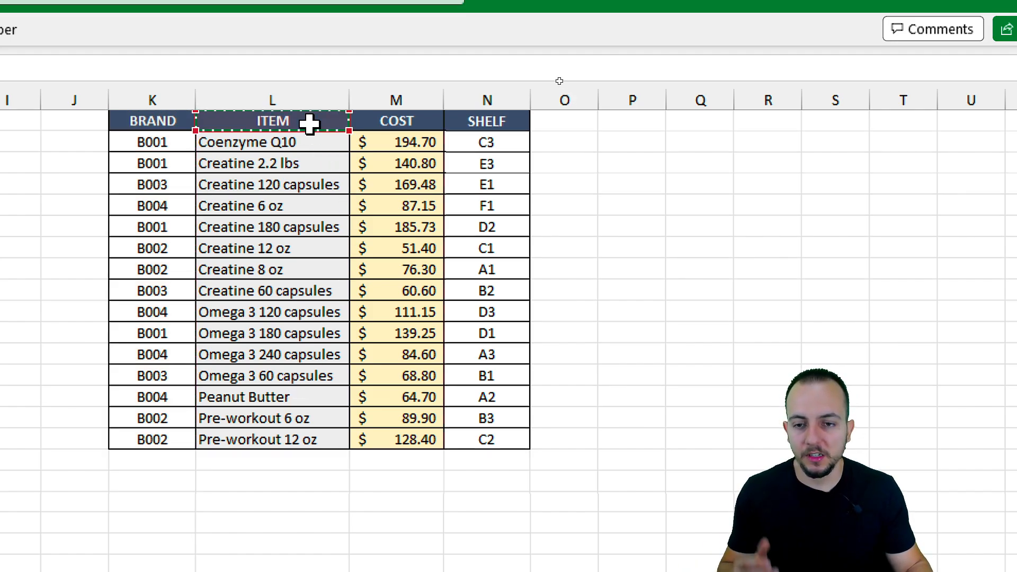
left_click_drag(310, 124, 361, 449)
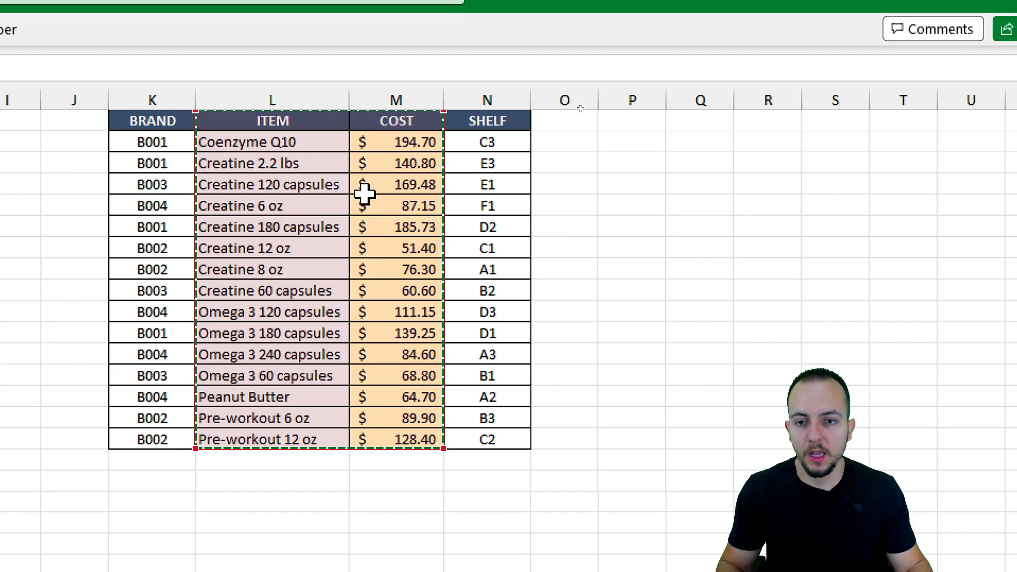
Set the VLOOKUP table array to the whole Item and Cost columns, L:M
left_click(293, 96)
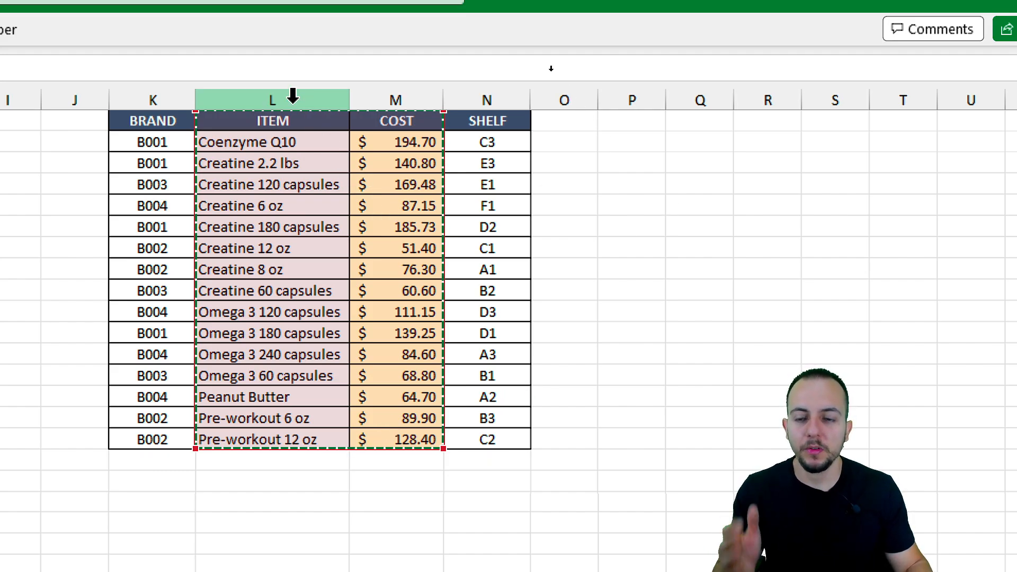
key("ctrl+c")
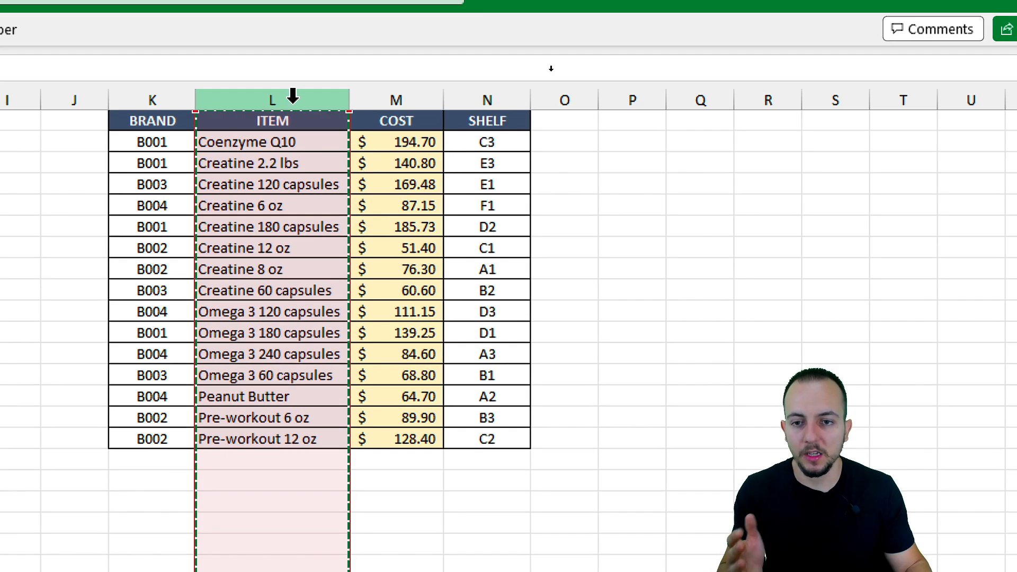
left_click_drag(291, 100, 363, 113)
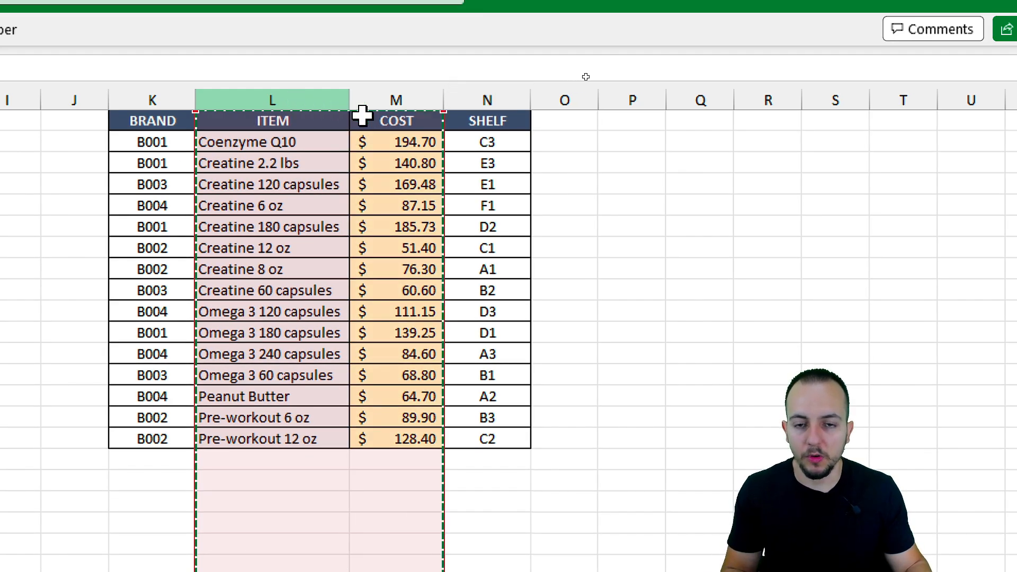
key("ctrl+c")
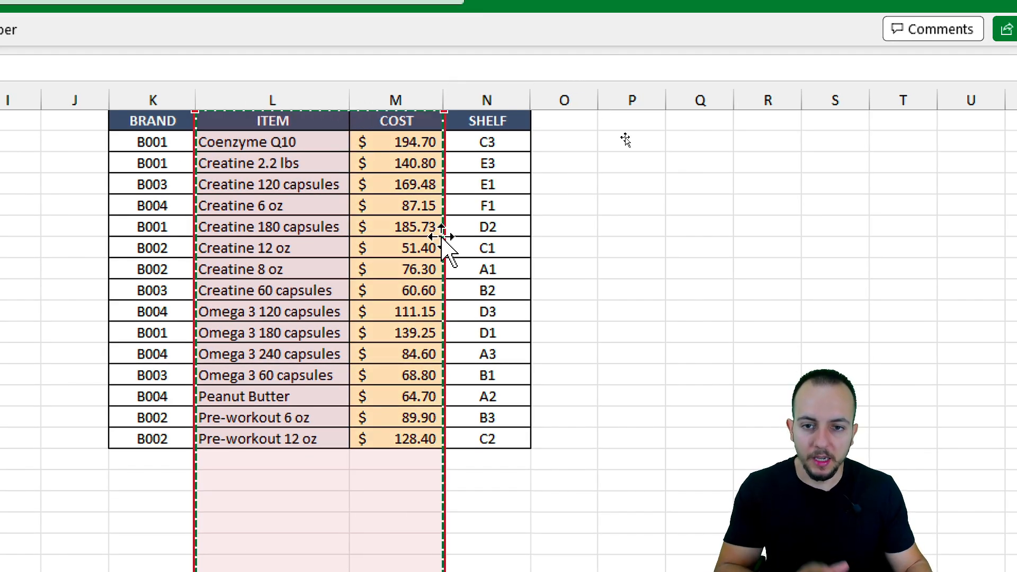
left_click(580, 249)
left_click_drag(233, 81, 301, 133)
left_click_drag(362, 90, 420, 141)
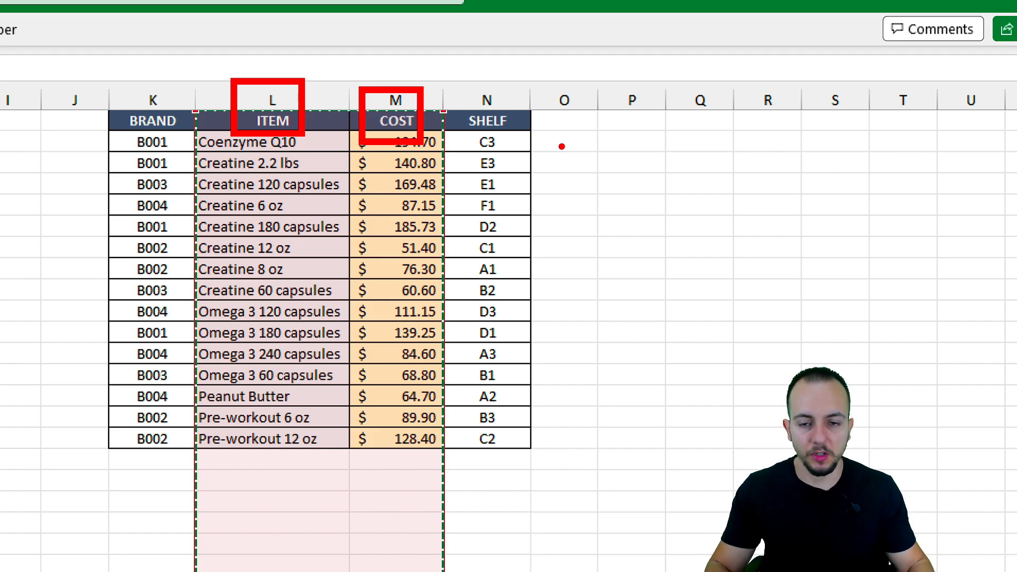
key("Escape")
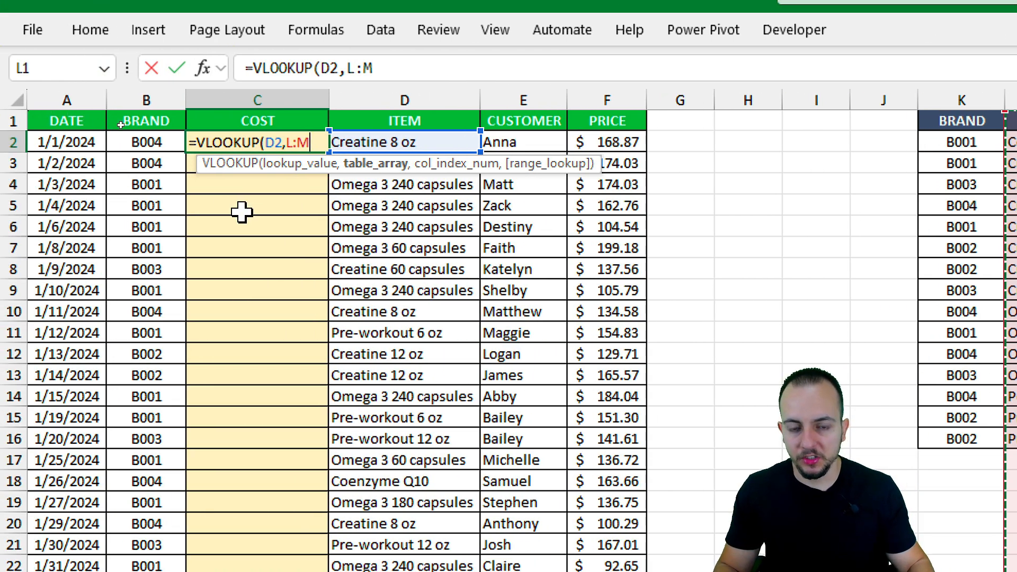
Count the Item and Cost columns within the table array and set the VLOOKUP column index number to 2
type(",")
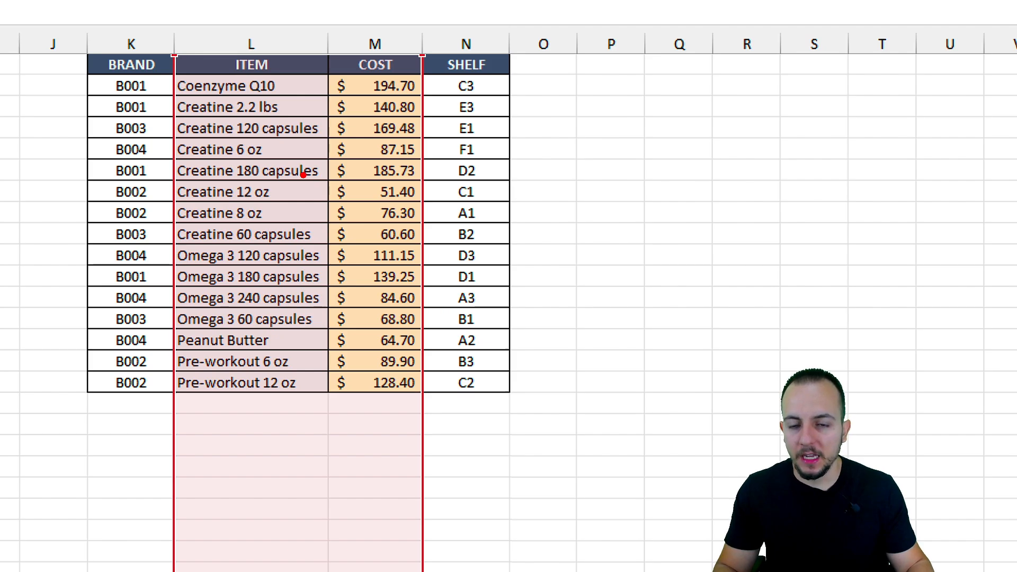
mouse_move(247, 388)
left_mouse_down()
mouse_move(257, 422)
mouse_move(220, 451)
left_mouse_up()
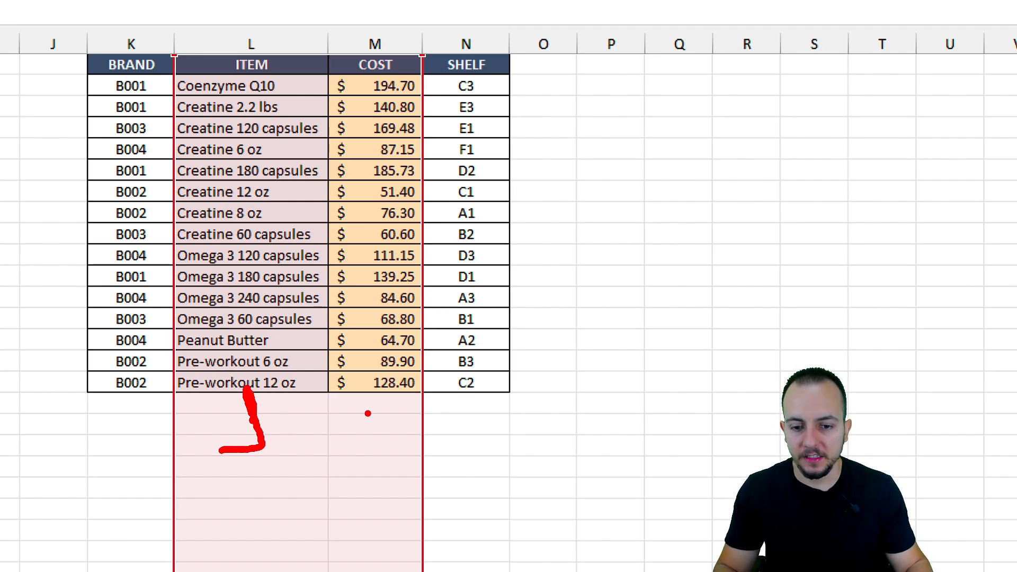
mouse_move(367, 413)
left_mouse_down()
mouse_move(409, 464)
mouse_move(436, 443)
left_mouse_up()
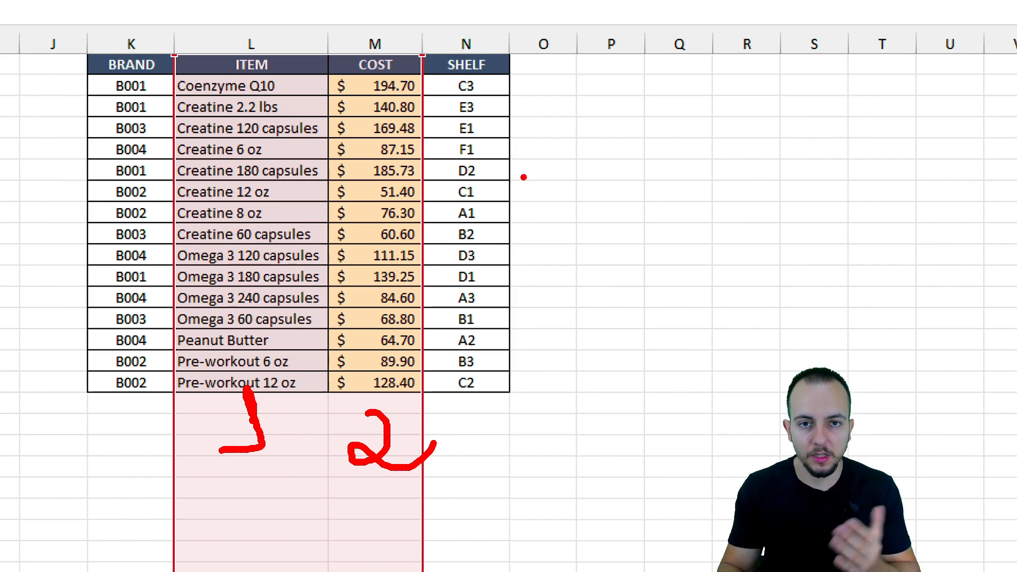
key("Escape")
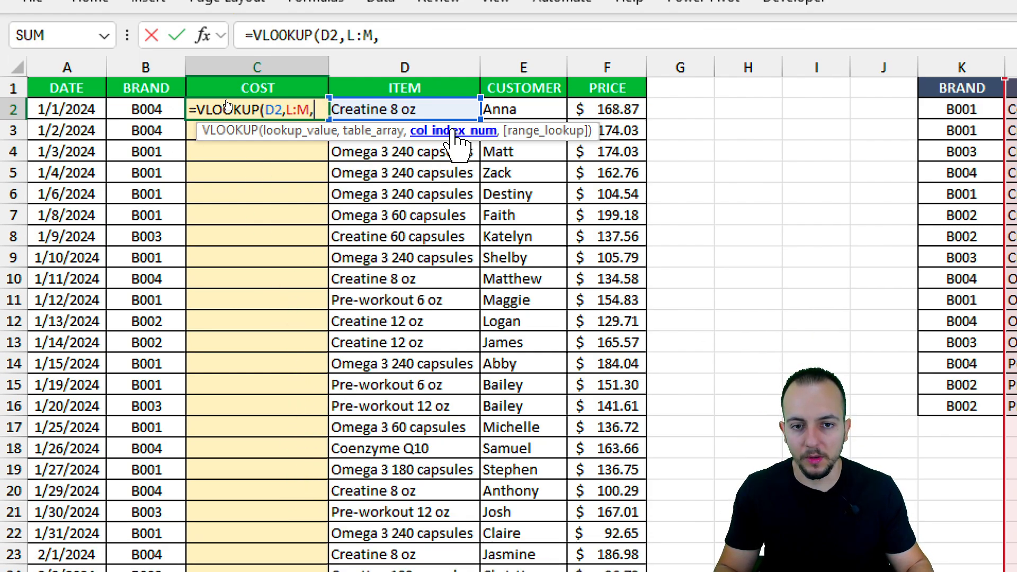
type("2")
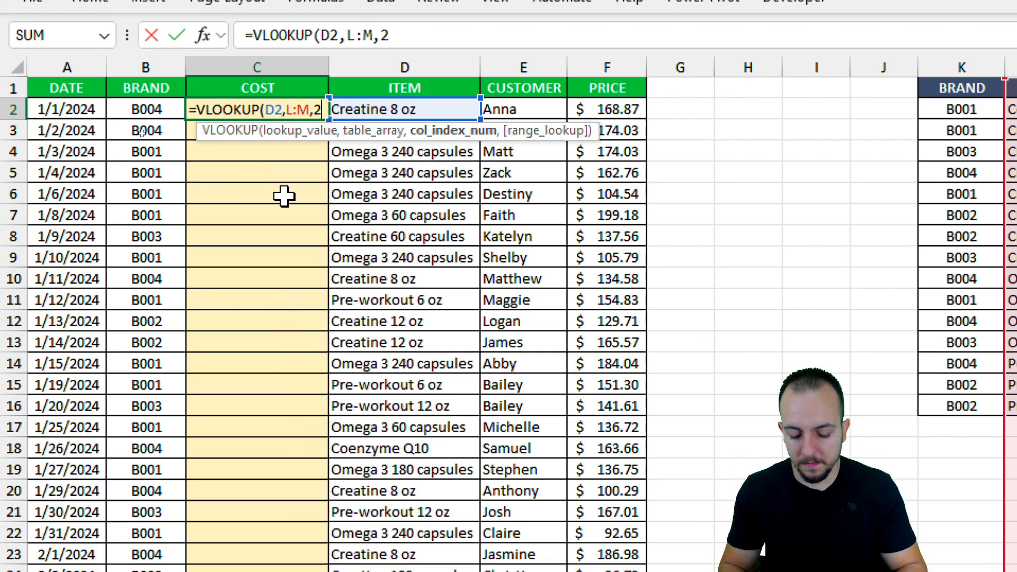
Set the VLOOKUP range lookup to FALSE for an exact match and commit the formula in cell C2
type(",")
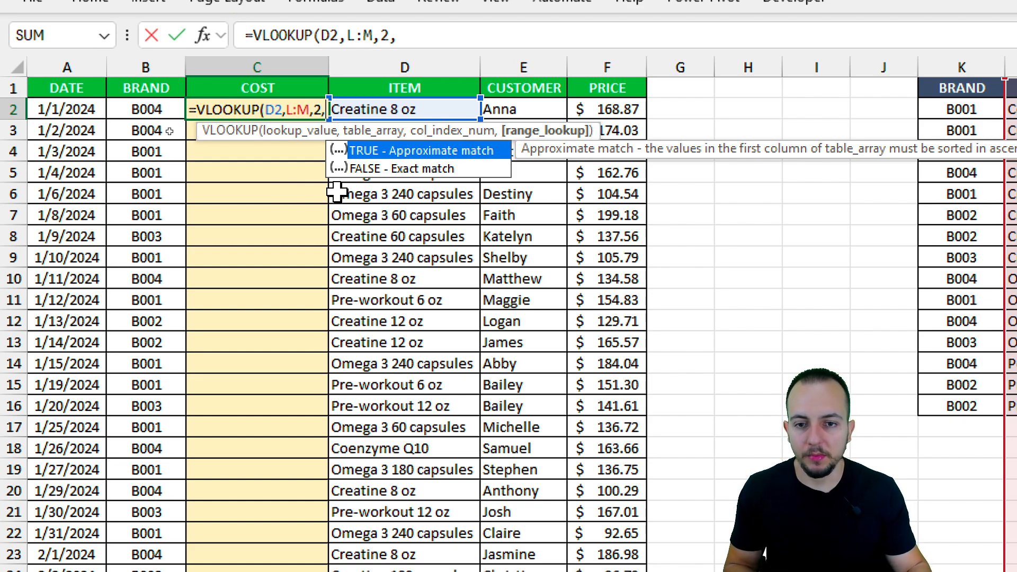
left_click(420, 169)
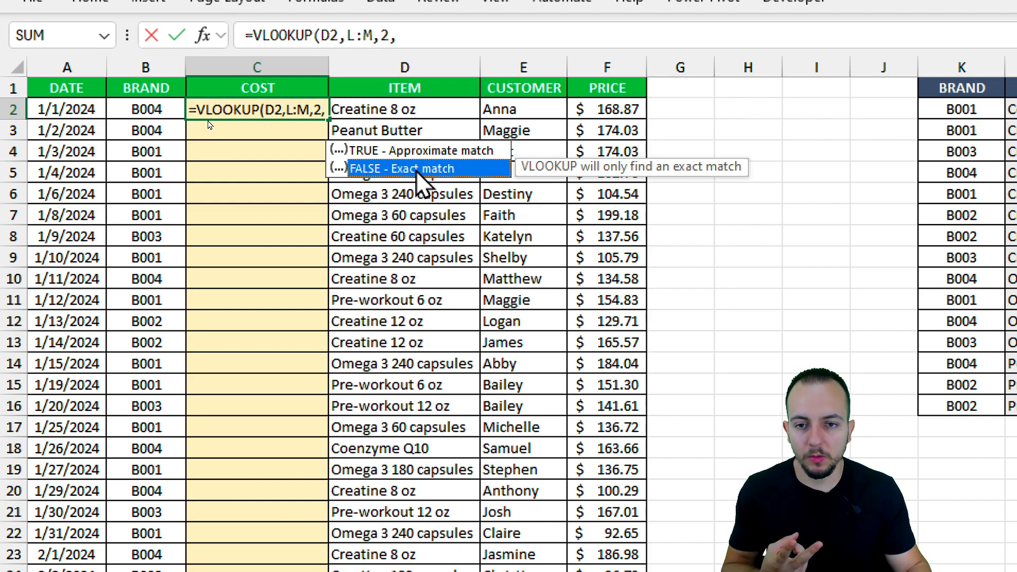
double_click(423, 169)
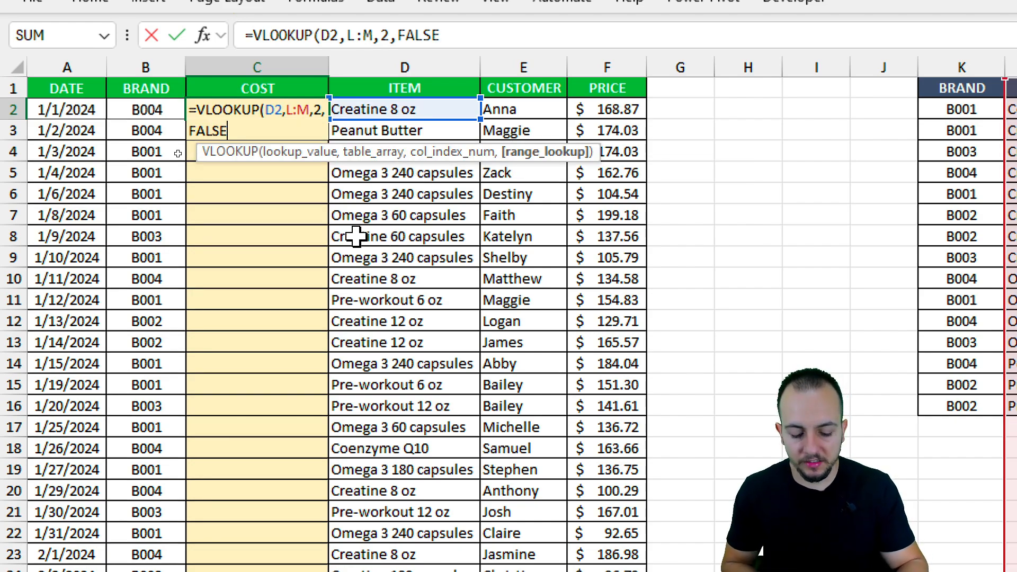
key("Return")
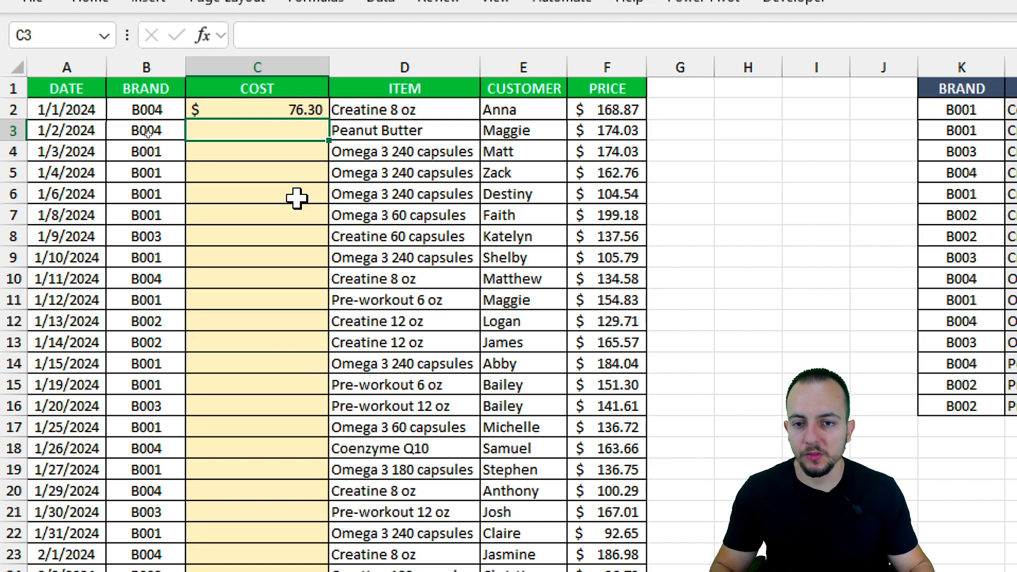
Compare the cost returned in C2 for Creatine 8 oz with that item's cost in the lookup table
left_click_drag(324, 95, 439, 123)
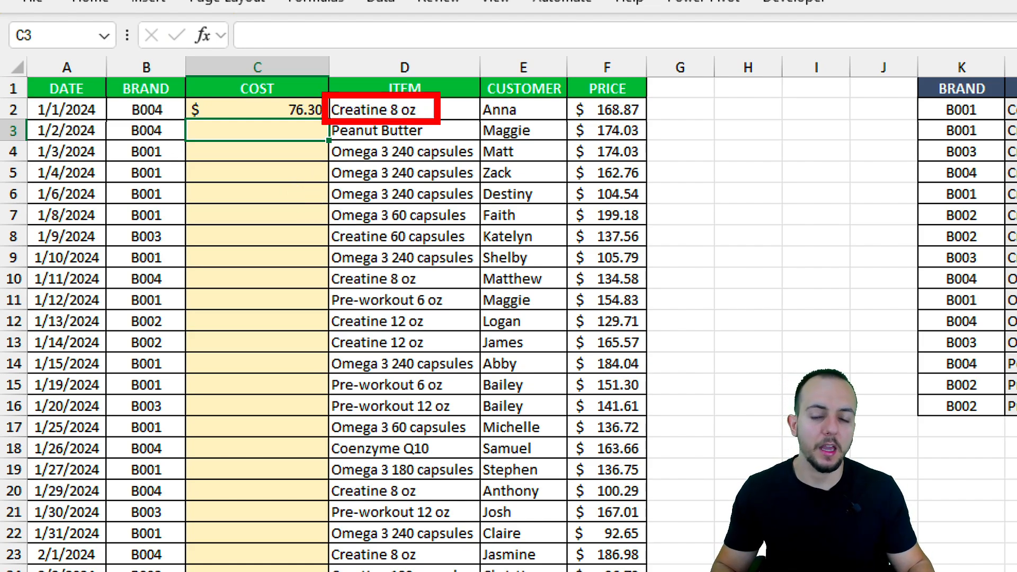
left_click_drag(269, 90, 341, 126)
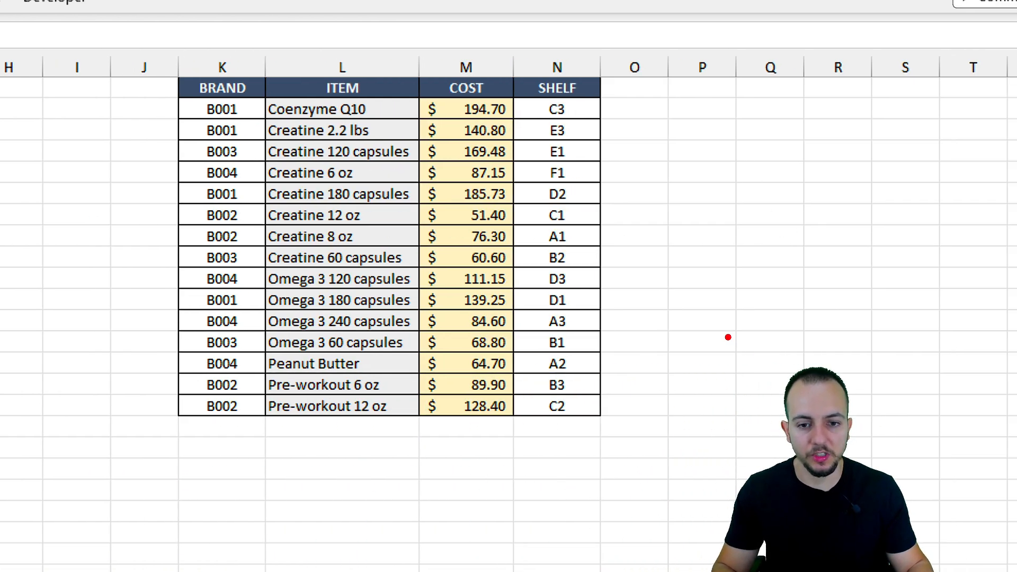
left_click_drag(258, 221, 365, 251)
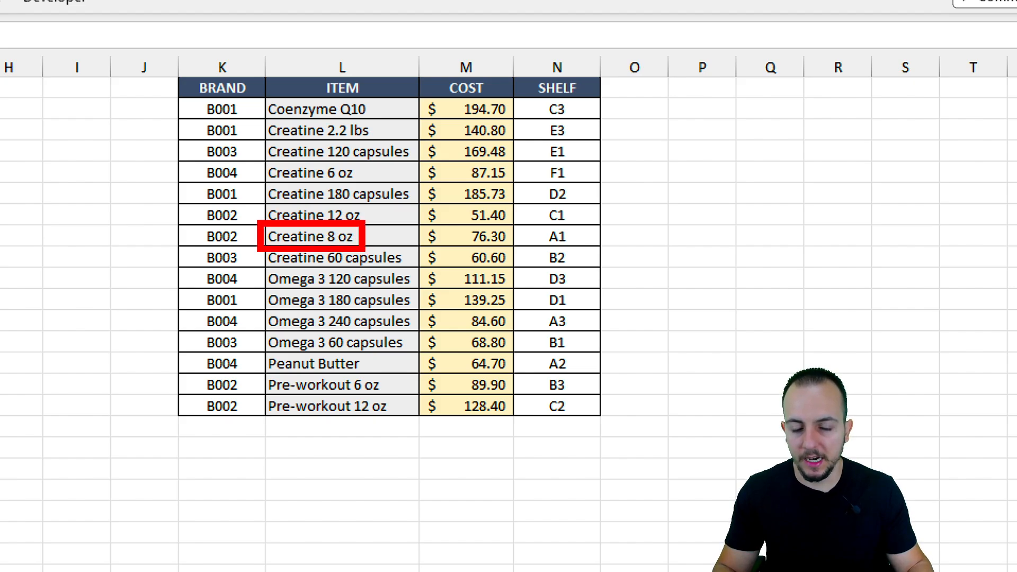
mouse_move(444, 221)
left_mouse_down()
mouse_move(517, 249)
mouse_move(579, 296)
left_mouse_up()
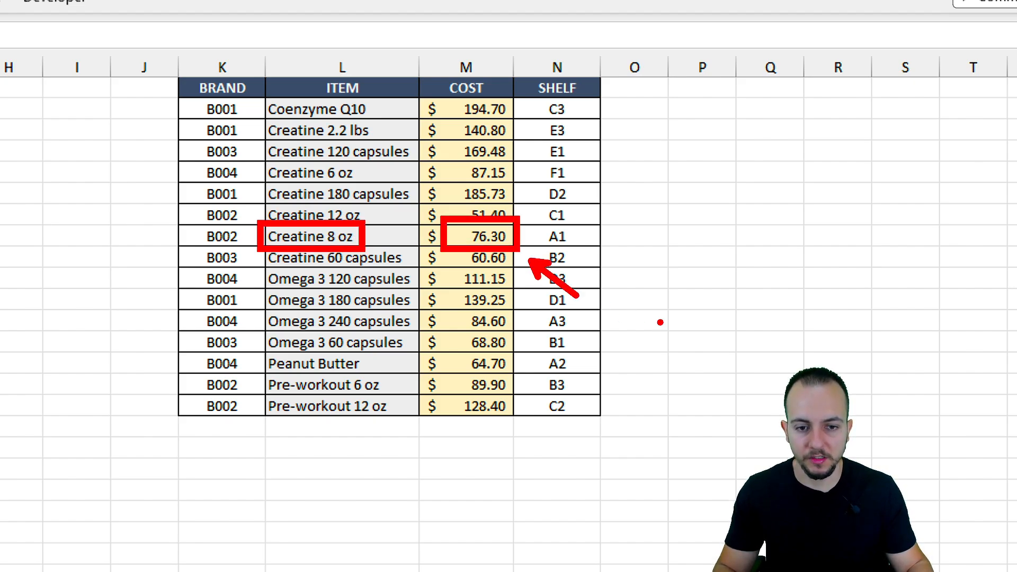
key("Escape")
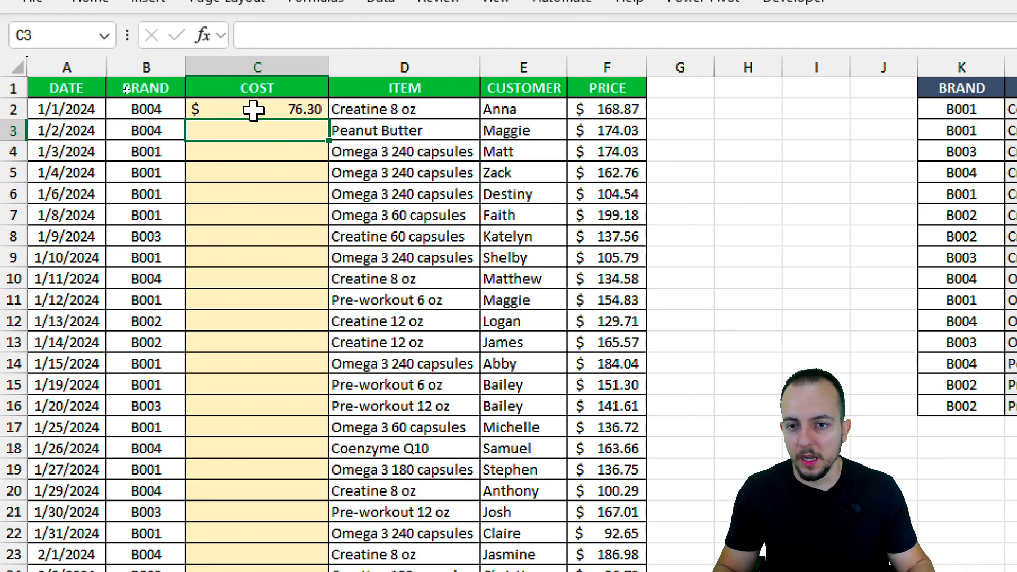
Fill the VLOOKUP formula from cell C2 down the whole Cost column of the sales table
left_click(90, 107)
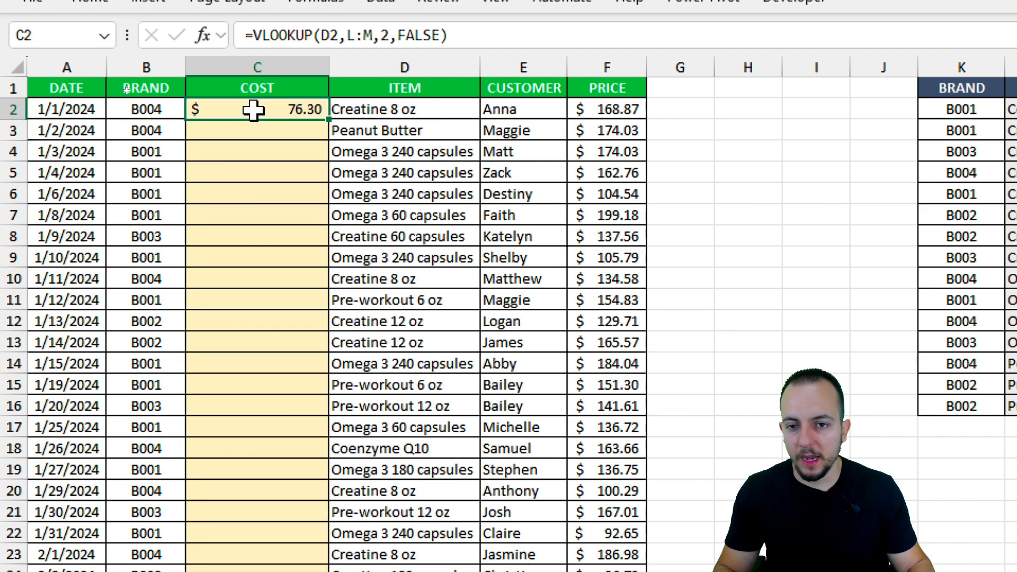
key("ctrl+2")
left_click_drag(335, 95, 333, 98)
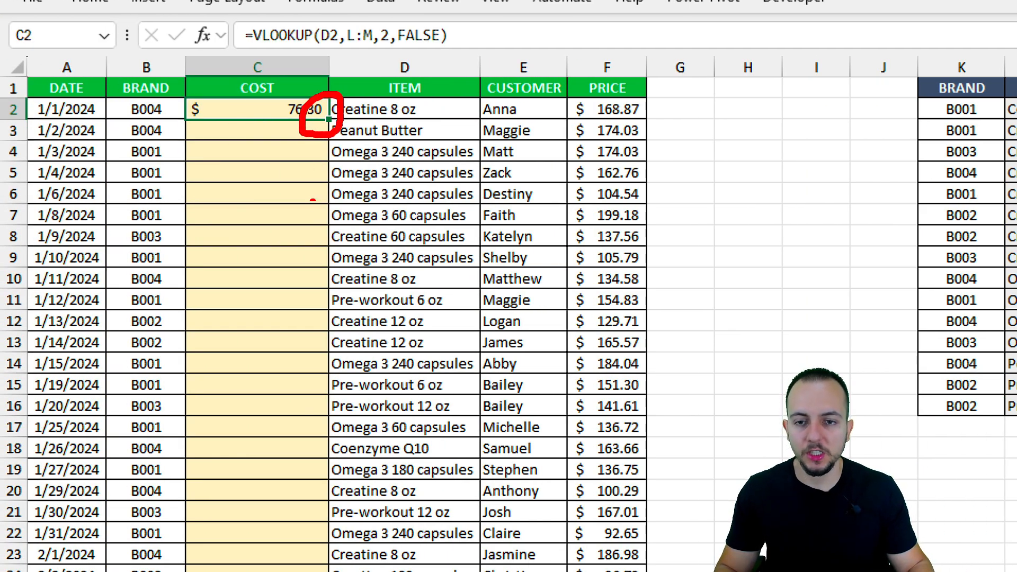
left_click_drag(313, 169, 312, 222)
left_click_drag(301, 201, 324, 202)
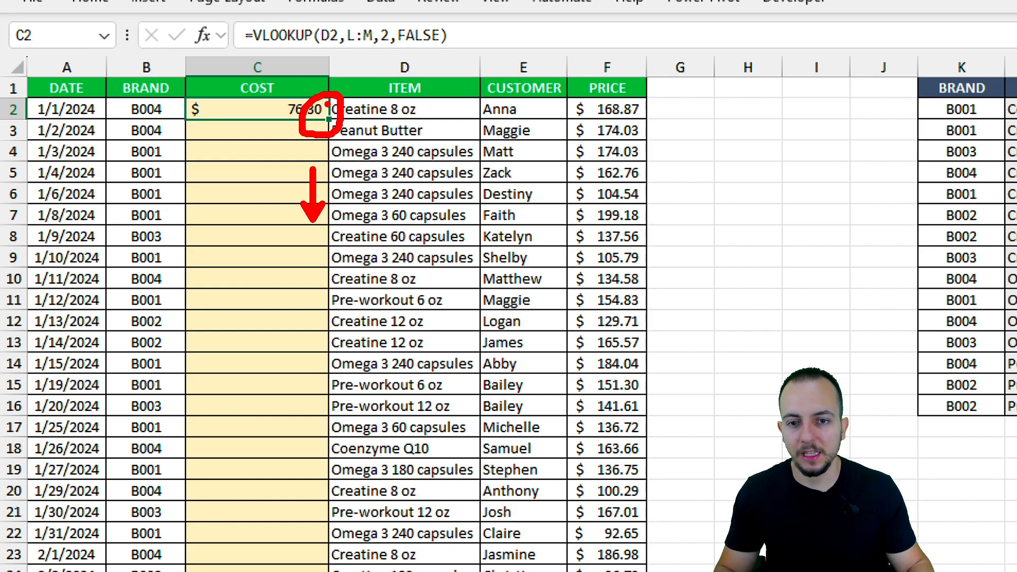
key("Escape")
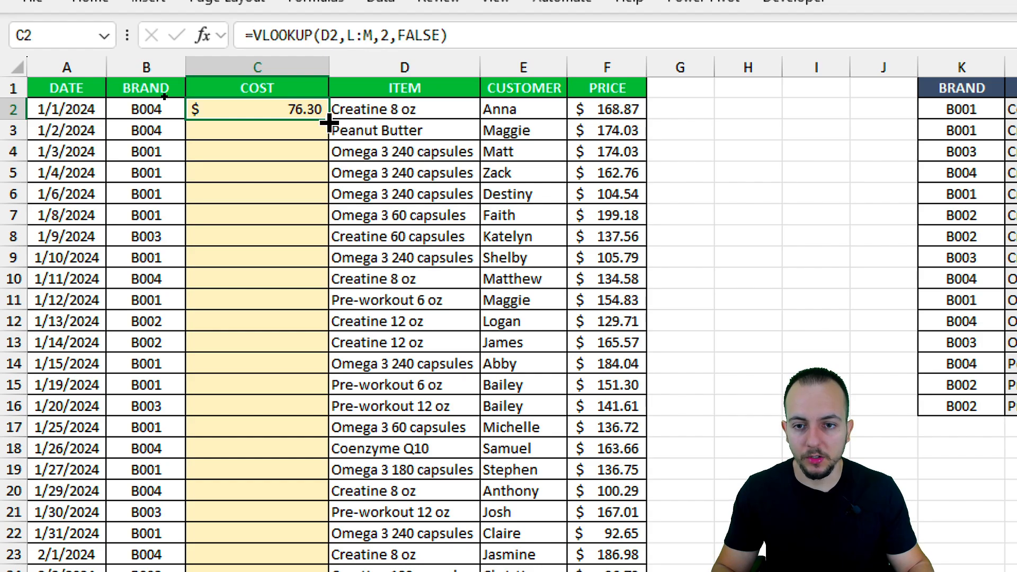
double_click(329, 120)
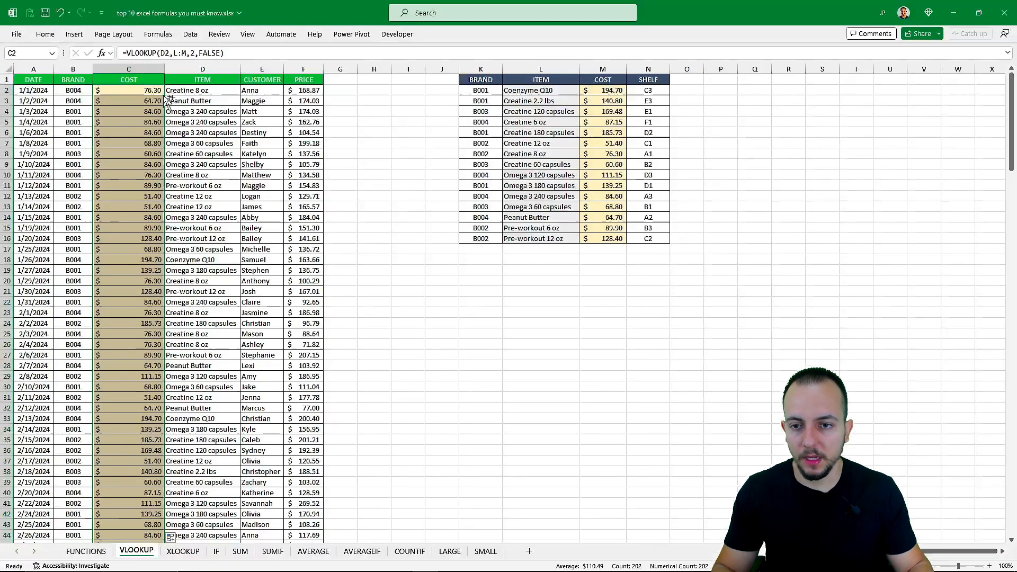
Check the filled formula in C6 and review the costs down the sales table
left_click(146, 132)
scroll(148, 141, "down", 6)
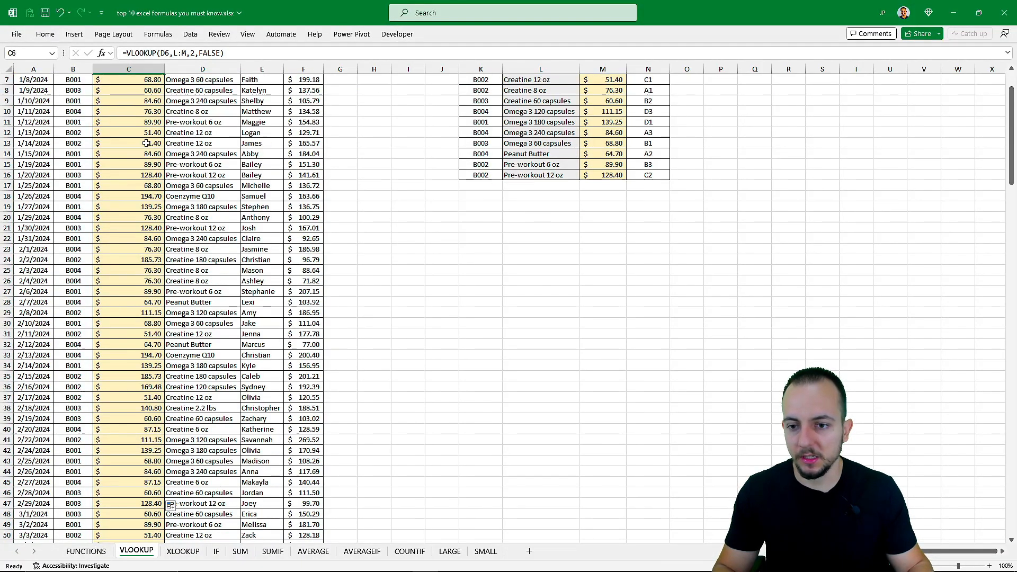
scroll(148, 143, "down", 6)
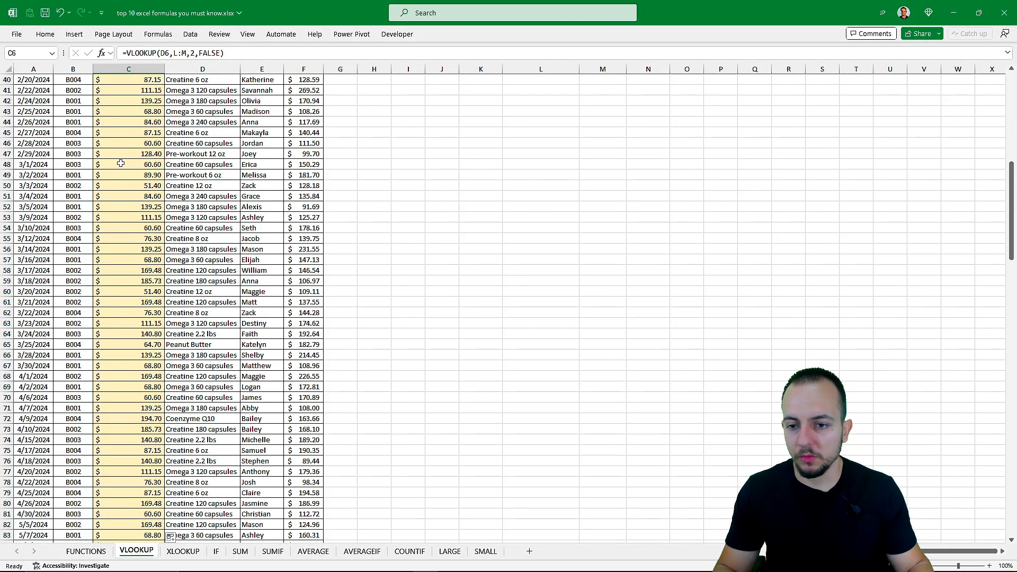
scroll(121, 166, "up", 12)
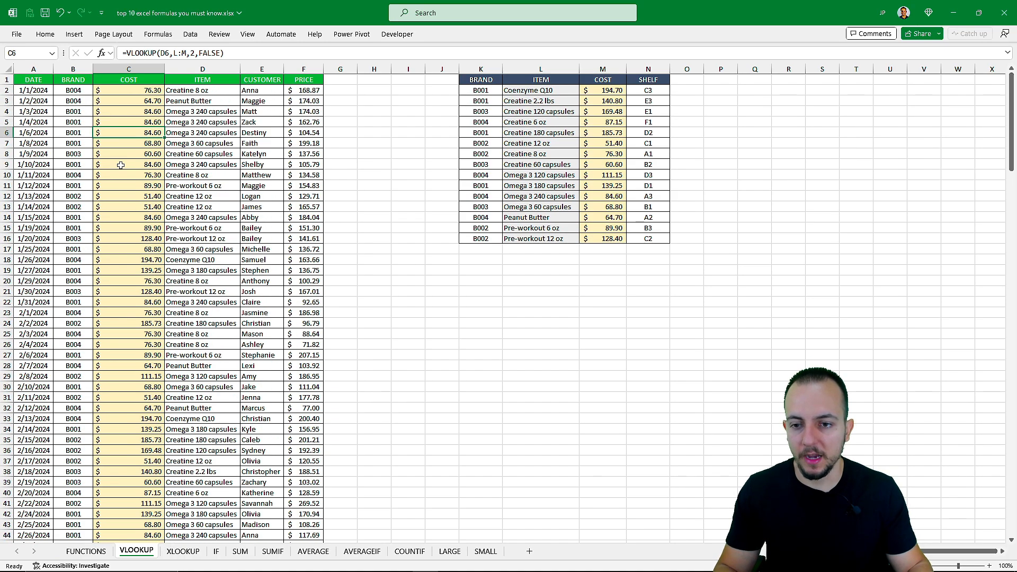
left_click(42, 81)
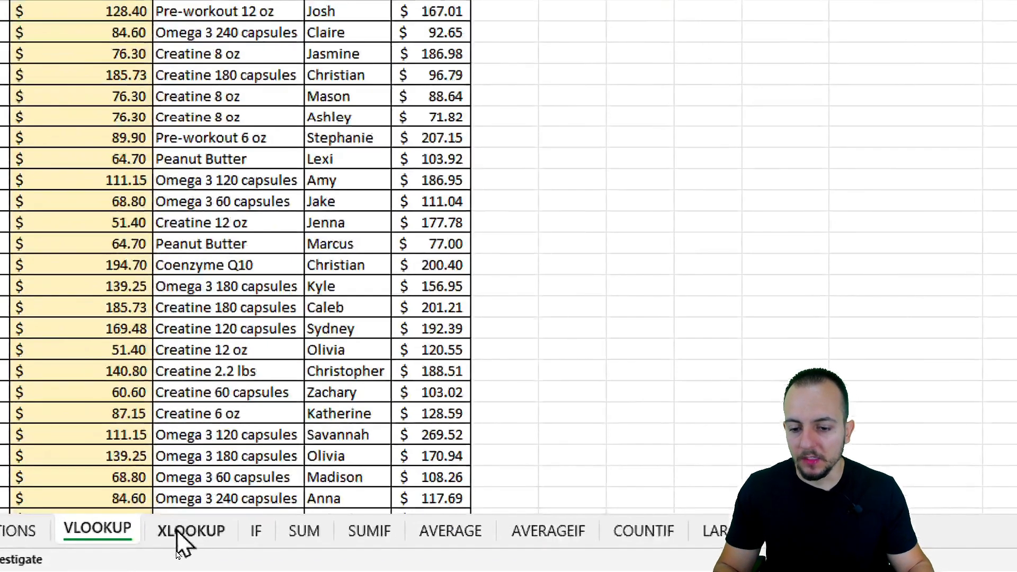
Glance at the XLOOKUP sheet, return to the VLOOKUP sheet and trace the lookup direction from Item to the Cost and Shelf columns
left_click(182, 531)
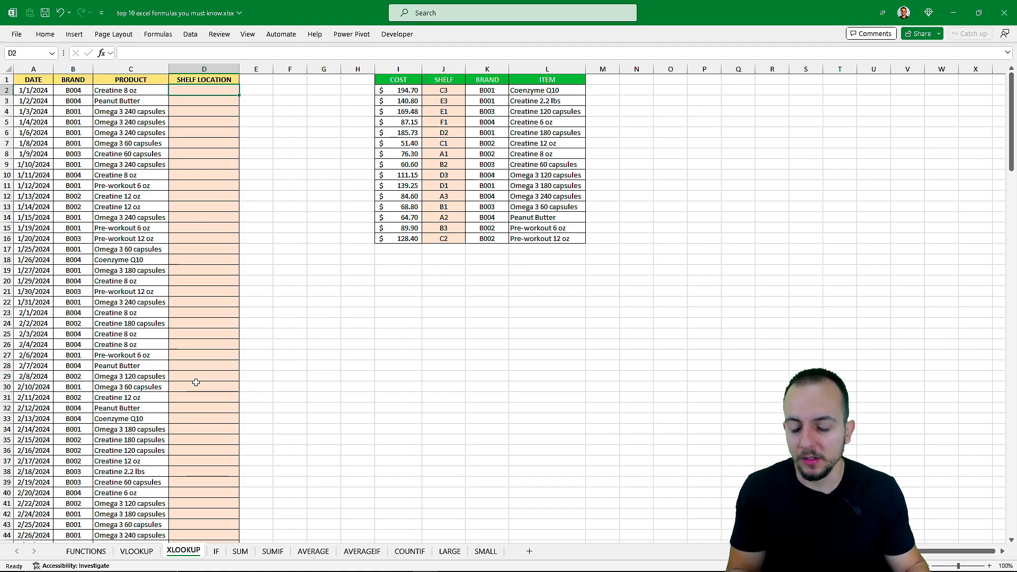
left_click(153, 552)
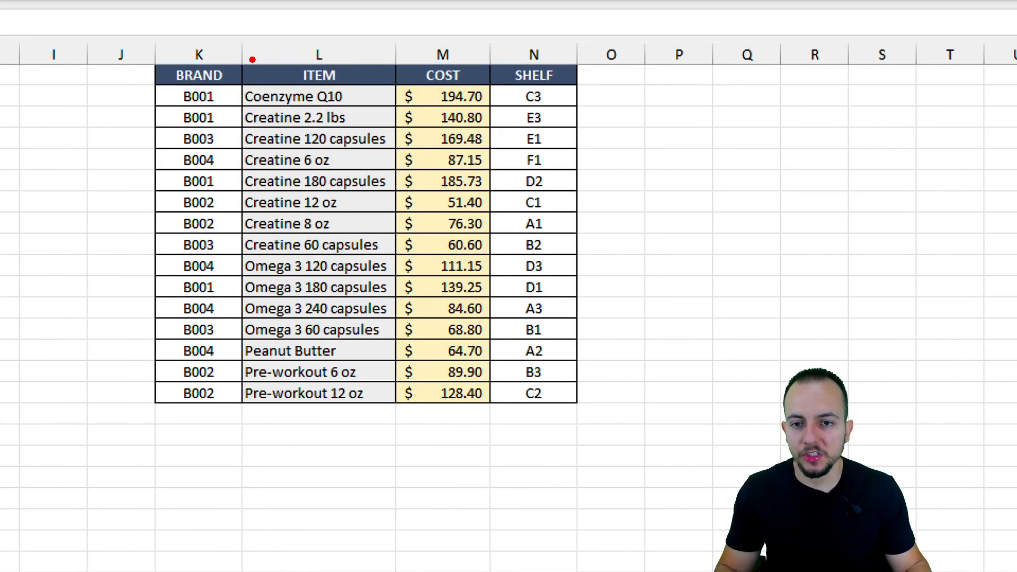
mouse_move(244, 60)
left_mouse_down()
mouse_move(363, 200)
mouse_move(408, 397)
mouse_move(399, 405)
left_mouse_up()
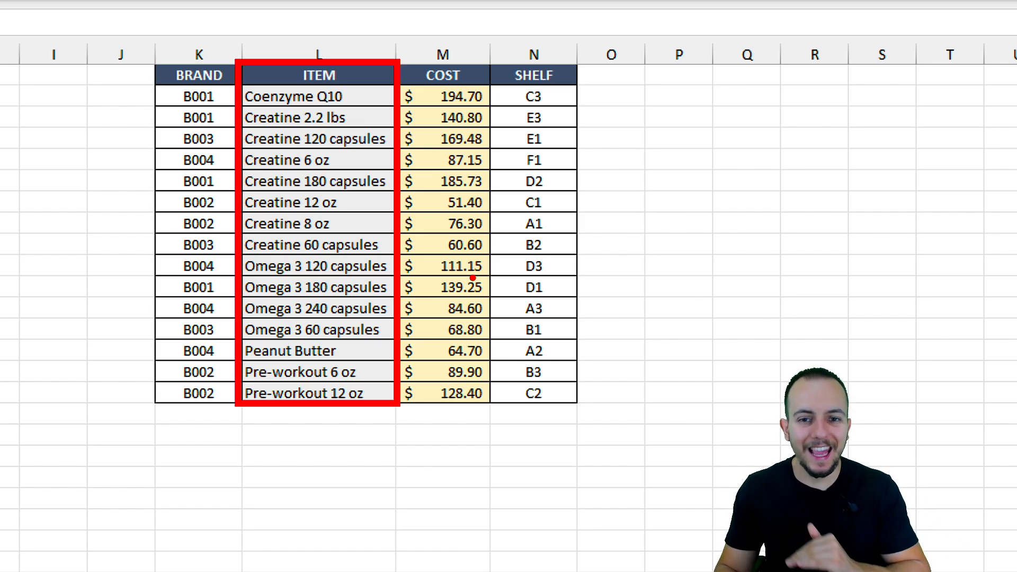
left_click_drag(485, 424, 387, 425)
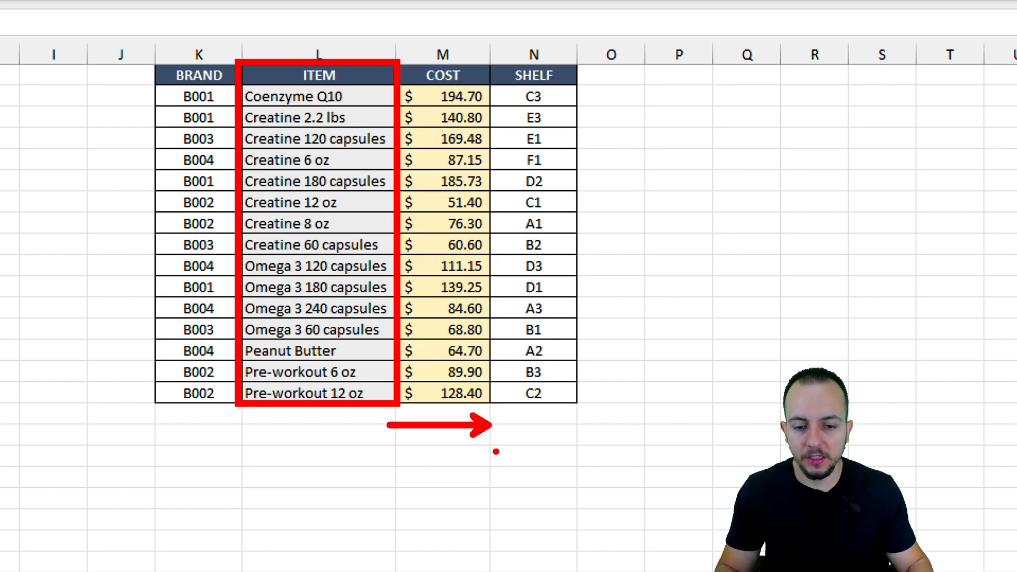
left_click_drag(495, 451, 376, 451)
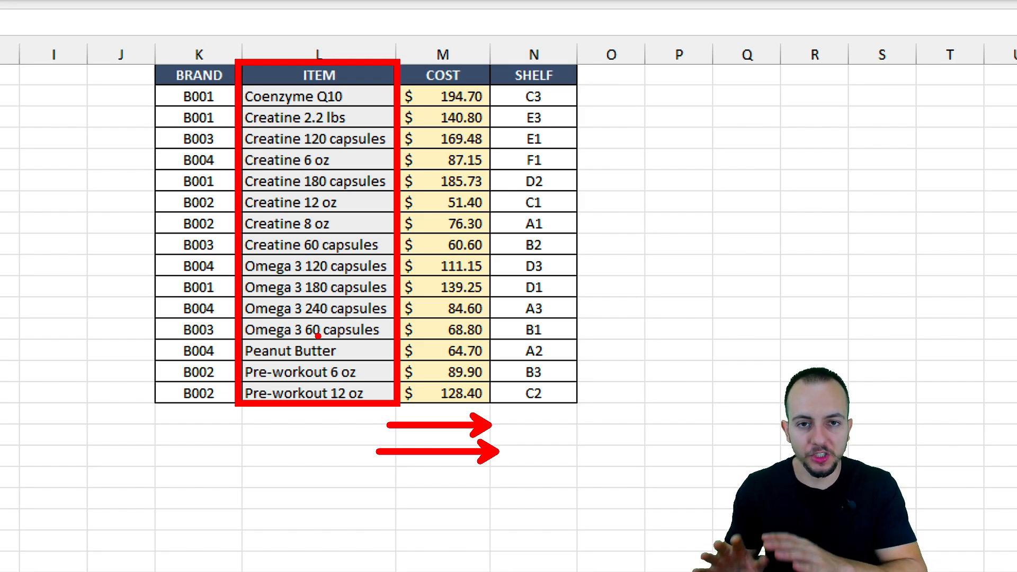
key("ctrl+z")
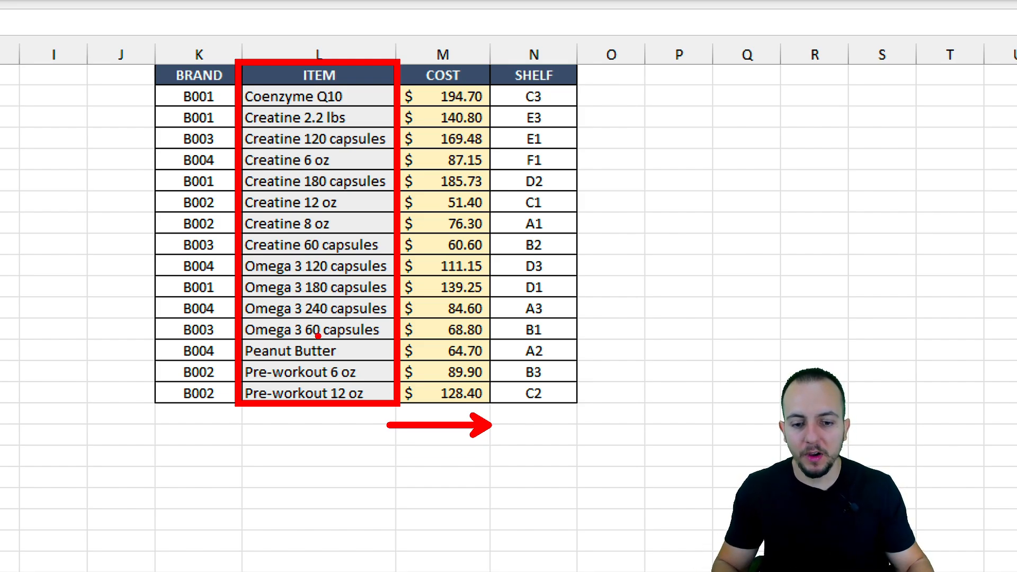
key("ctrl+z")
mouse_move(346, 423)
left_mouse_down()
mouse_move(398, 444)
mouse_move(418, 413)
mouse_move(444, 447)
left_mouse_up()
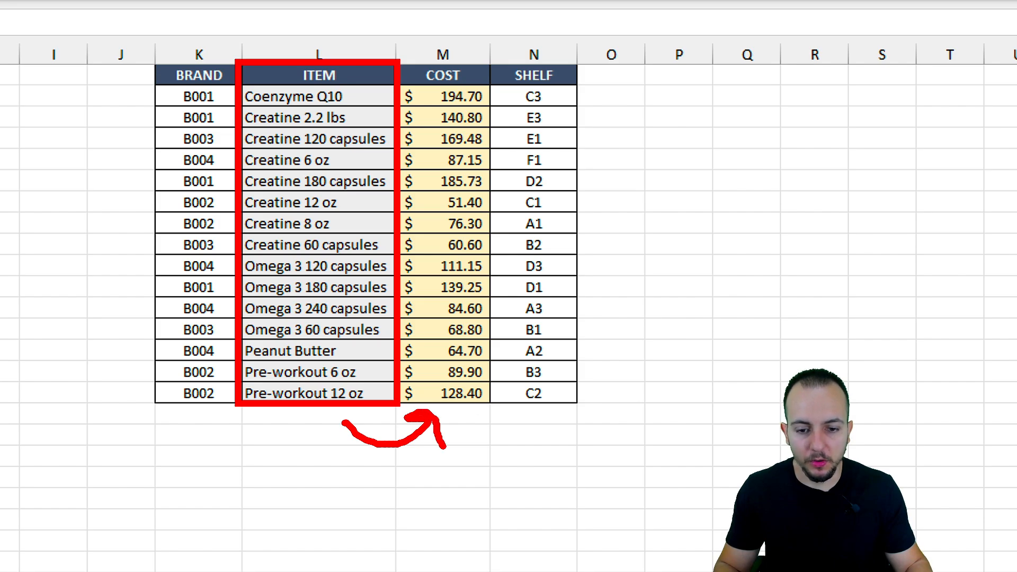
mouse_move(350, 424)
left_mouse_down()
mouse_move(498, 477)
mouse_move(536, 415)
mouse_move(552, 437)
left_mouse_up()
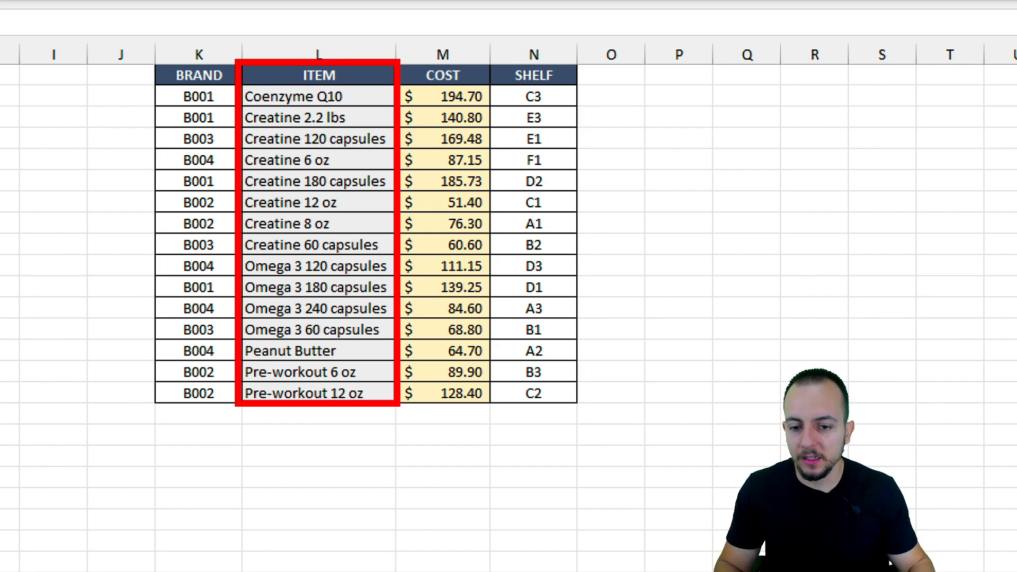
Trace the reverse direction from the lookup table's Item column to Brand and compare it with VLOOKUP's rightward direction
mouse_move(315, 427)
left_mouse_down()
mouse_move(270, 477)
mouse_move(209, 419)
mouse_move(184, 445)
left_mouse_up()
left_click_drag(206, 407, 233, 424)
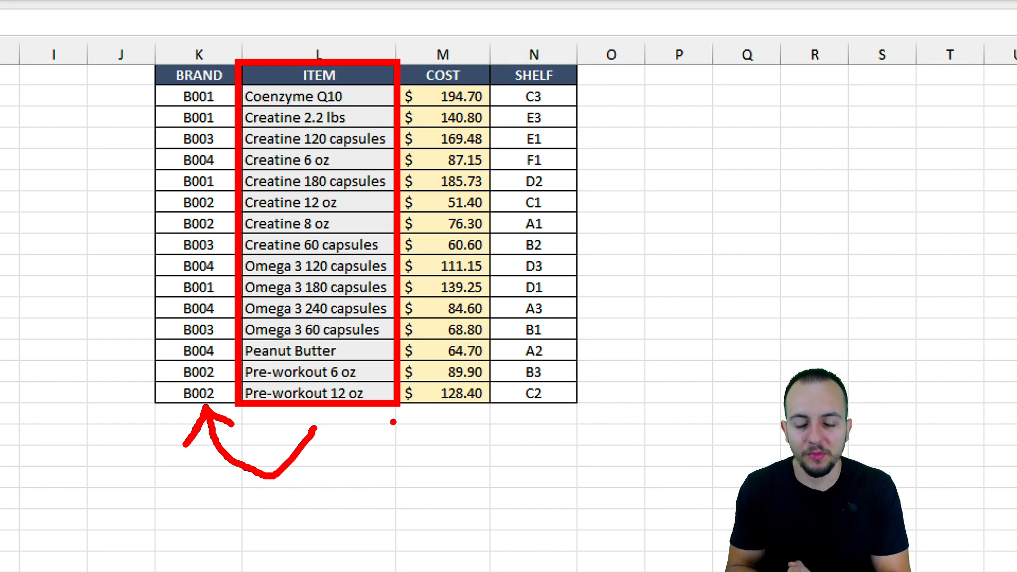
key("e")
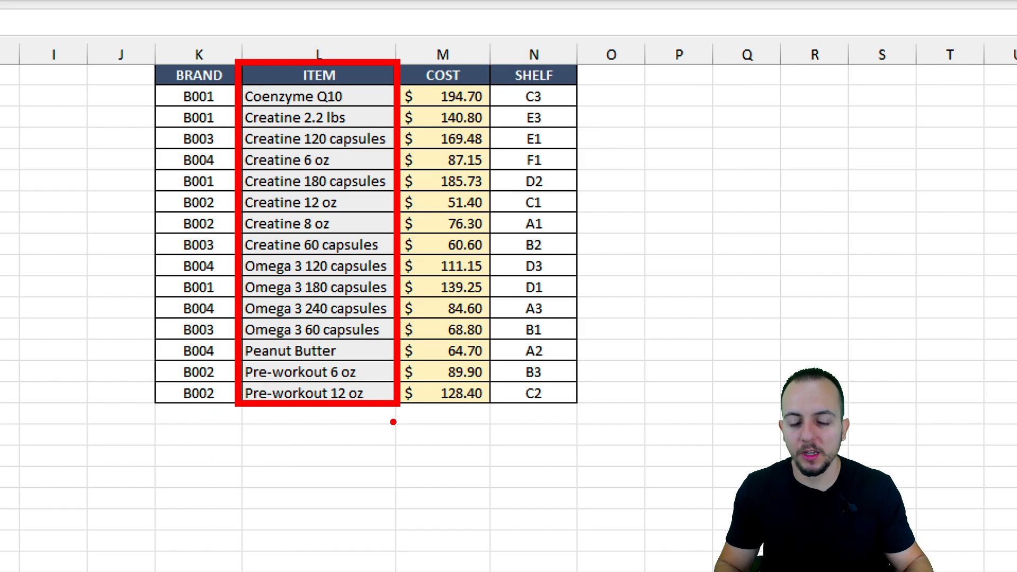
left_click_drag(479, 447, 318, 448)
left_click_drag(446, 479, 331, 480)
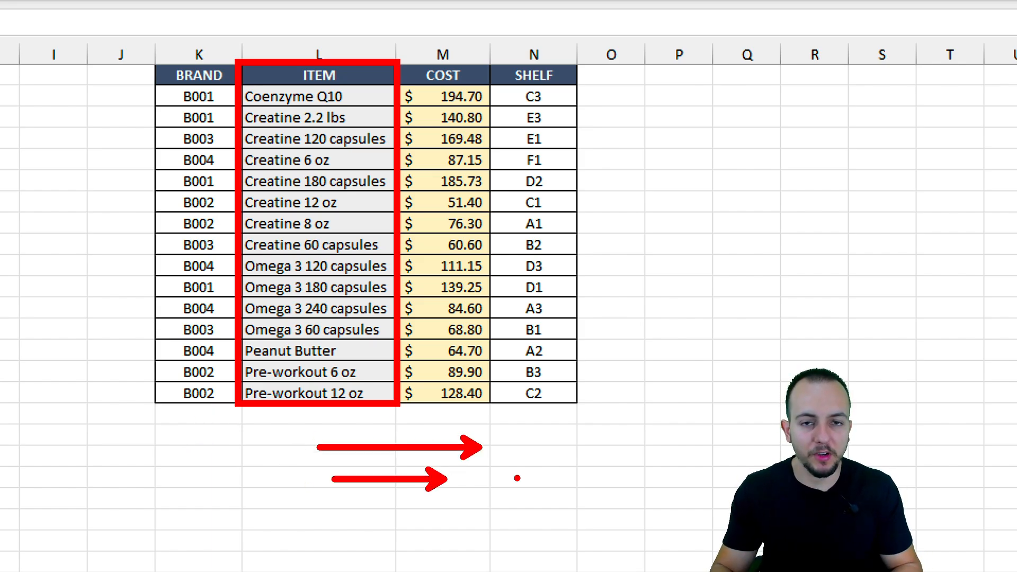
key("Escape")
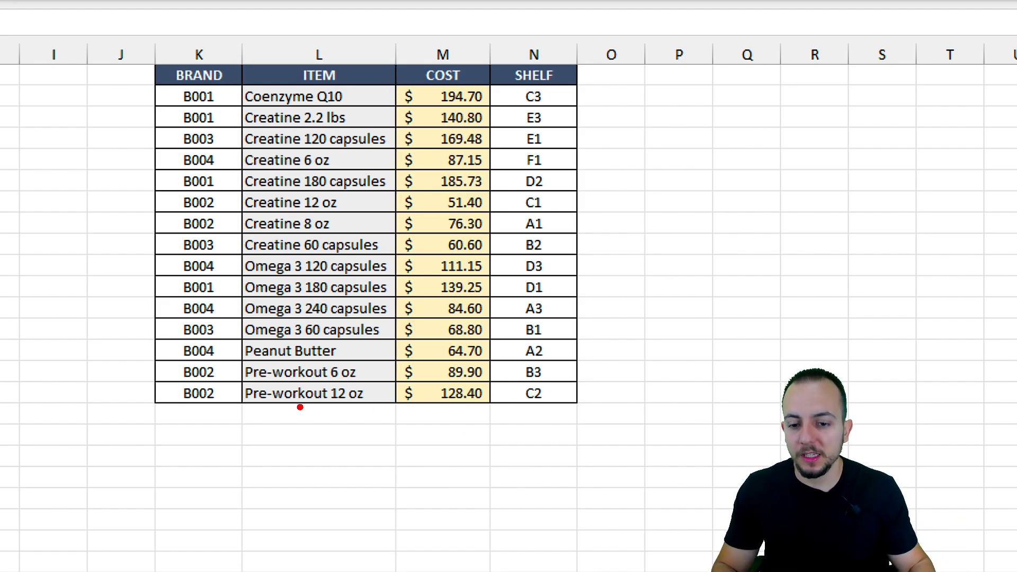
Compare the leftward lookup from Item to Brand with the rightward lookup from Brand to Cost in the lookup table
mouse_move(300, 407)
left_mouse_down()
mouse_move(198, 409)
mouse_move(194, 438)
left_mouse_up()
left_click_drag(200, 409, 243, 420)
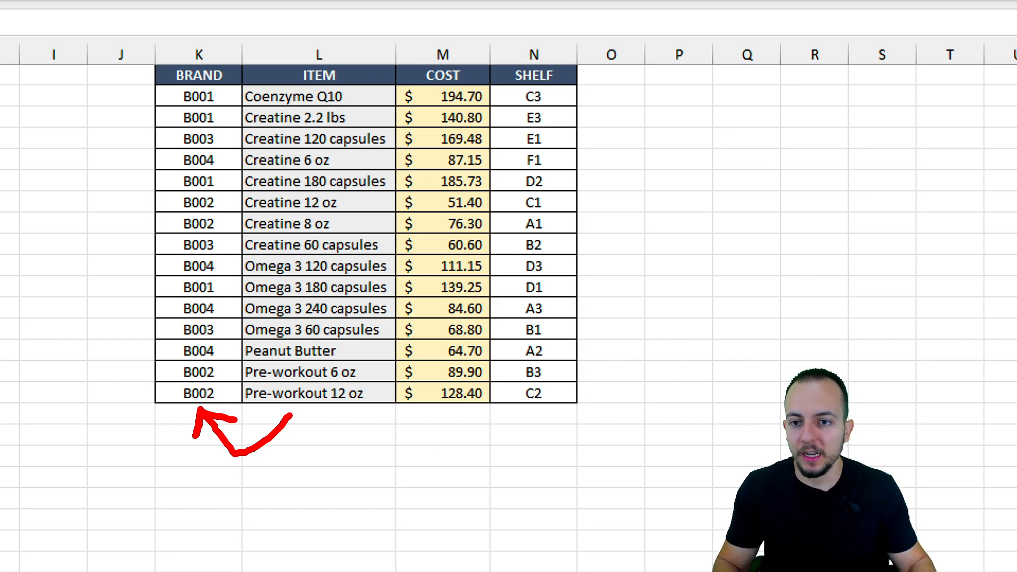
key("e")
mouse_move(144, 52)
left_mouse_down()
mouse_move(230, 168)
mouse_move(245, 417)
left_mouse_up()
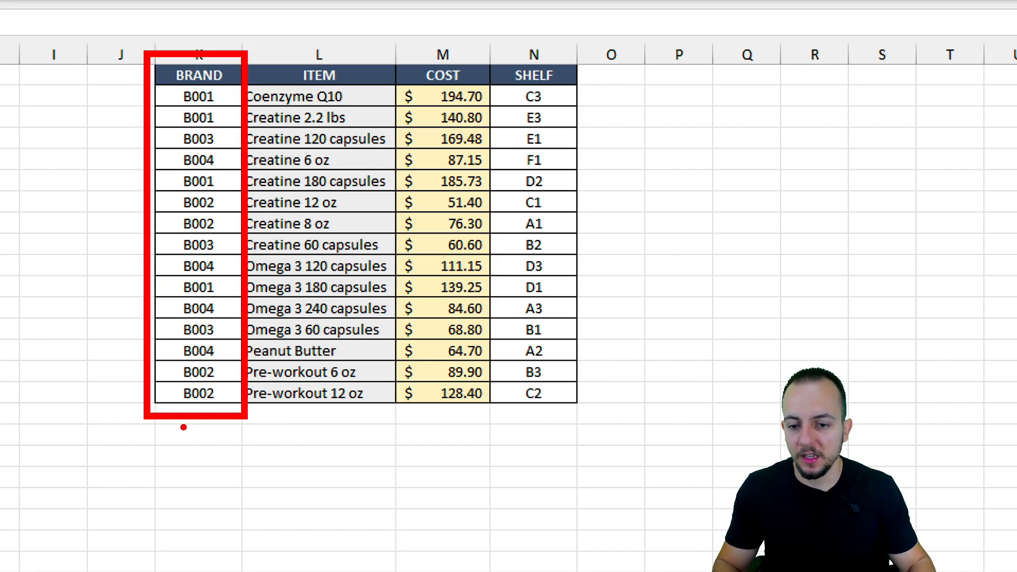
mouse_move(193, 438)
left_mouse_down()
mouse_move(430, 458)
mouse_move(418, 437)
mouse_move(487, 449)
left_mouse_up()
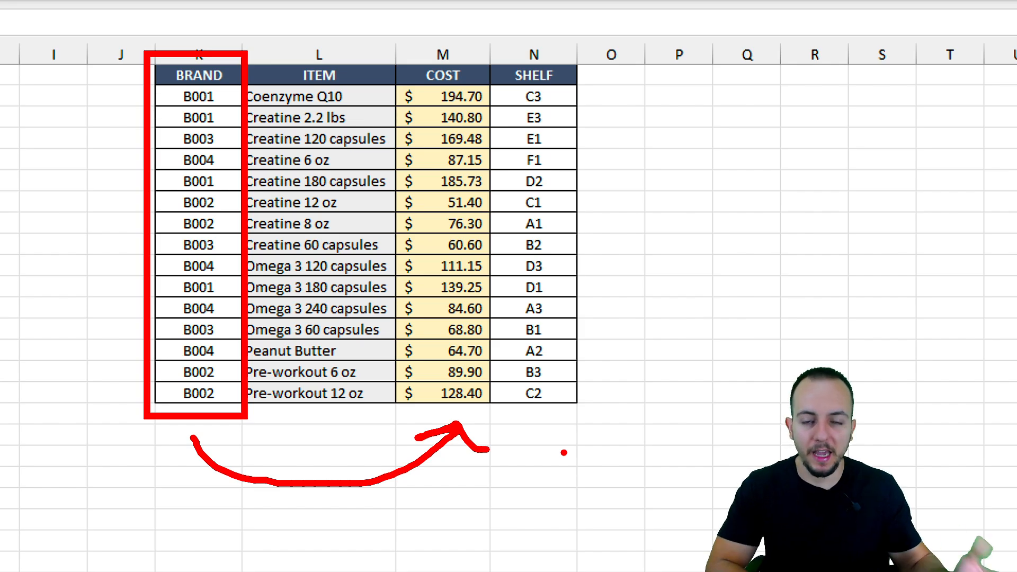
key("Escape")
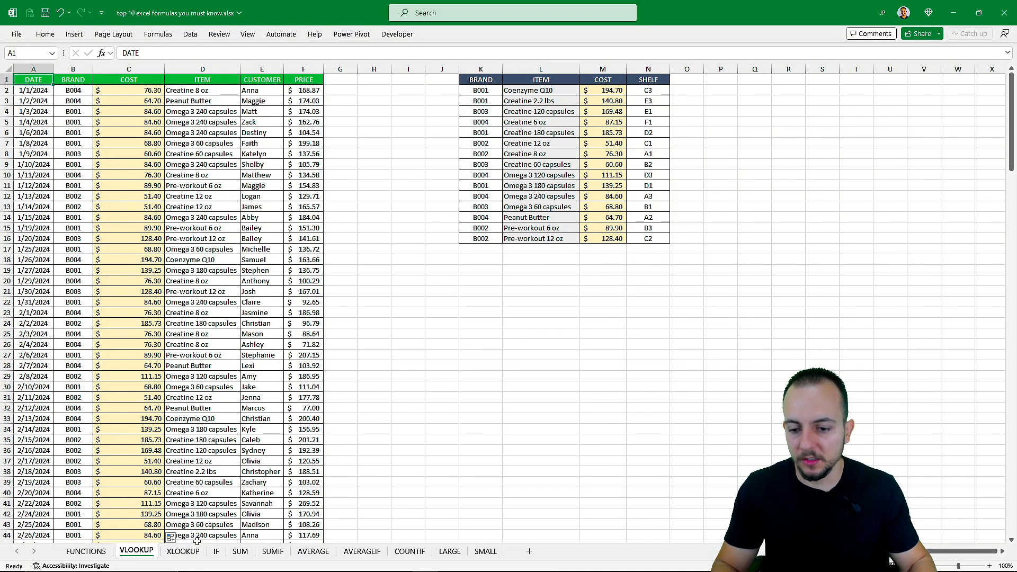
Open the XLOOKUP sheet and examine the lookup table's headers from Cost to Item
left_click(182, 551)
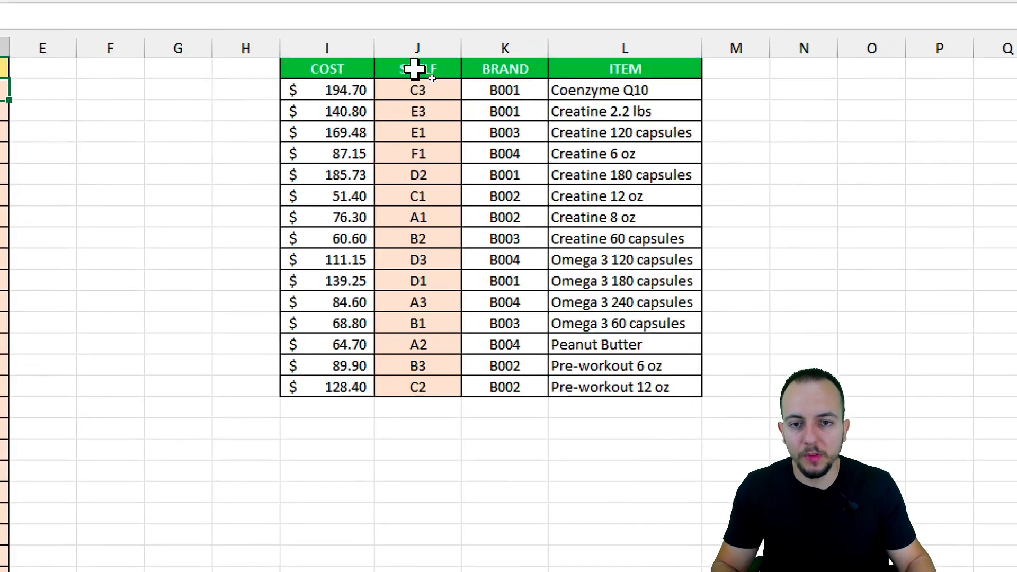
left_click_drag(407, 69, 554, 65)
left_click(347, 92)
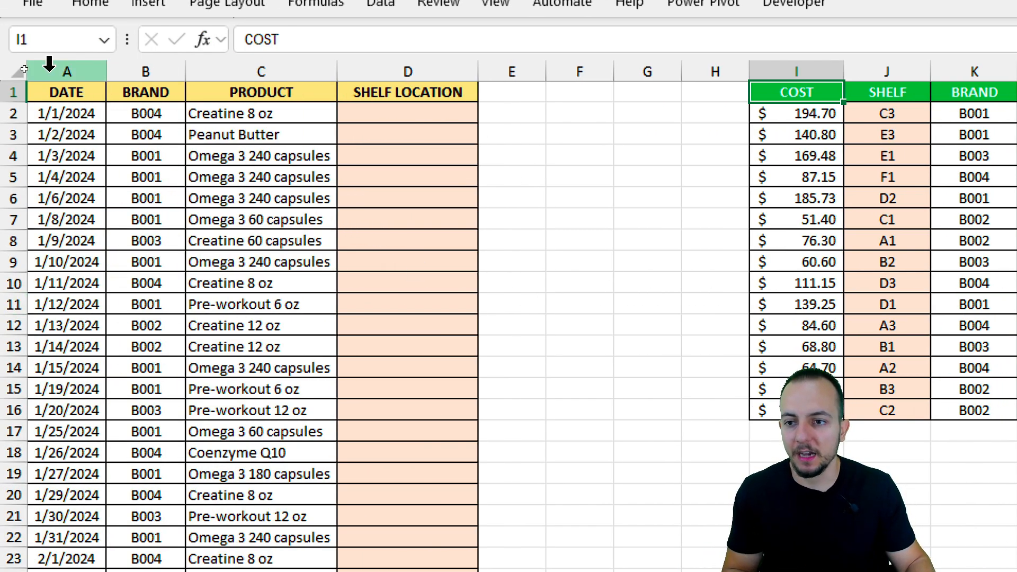
Review the Date, Brand, Product and Shelf Location columns and trace the lookup direction from Item back to Shelf
left_click(66, 72)
left_click(141, 66)
left_click(211, 66)
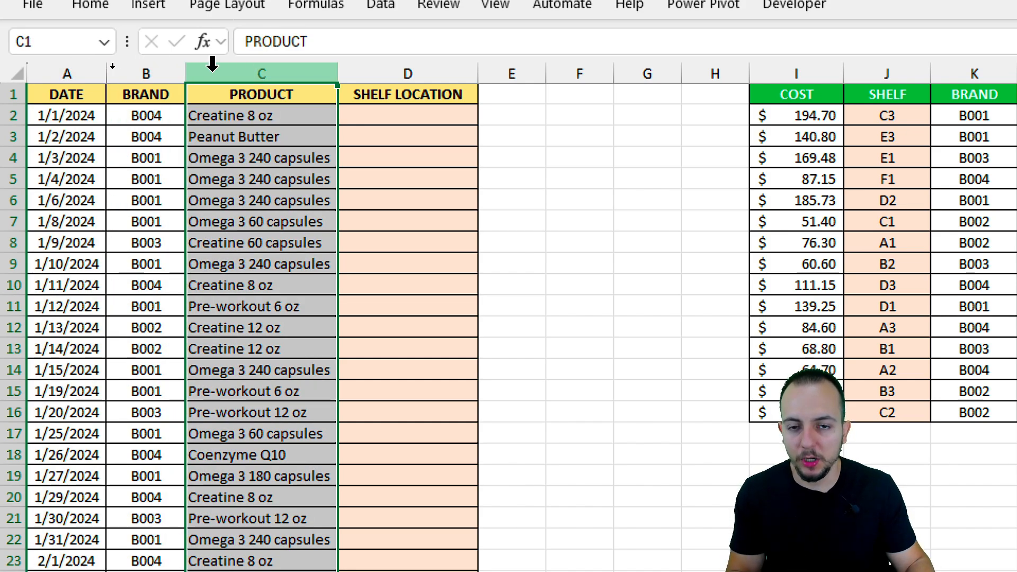
left_click(416, 93)
left_click(422, 133)
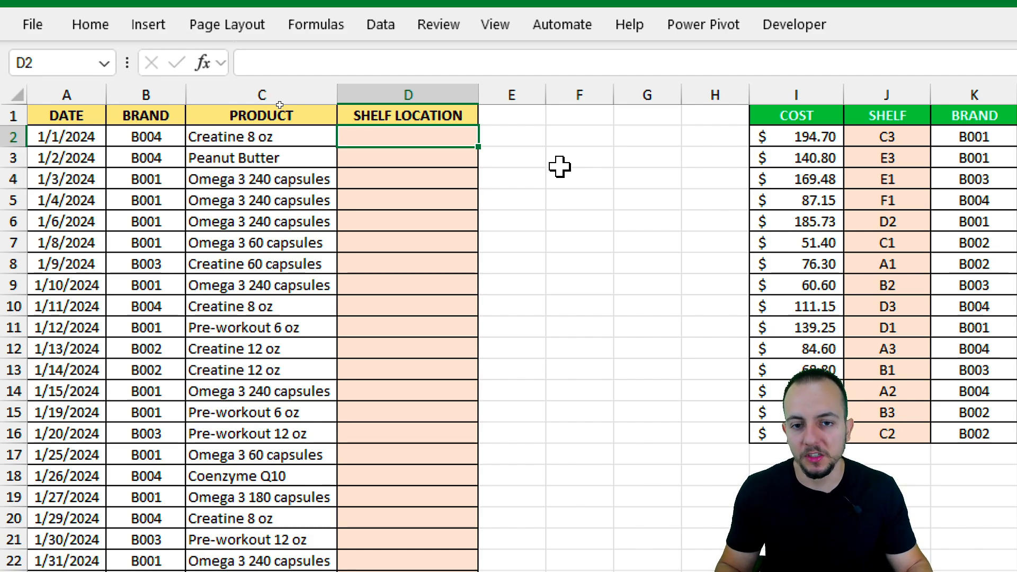
left_click(291, 93)
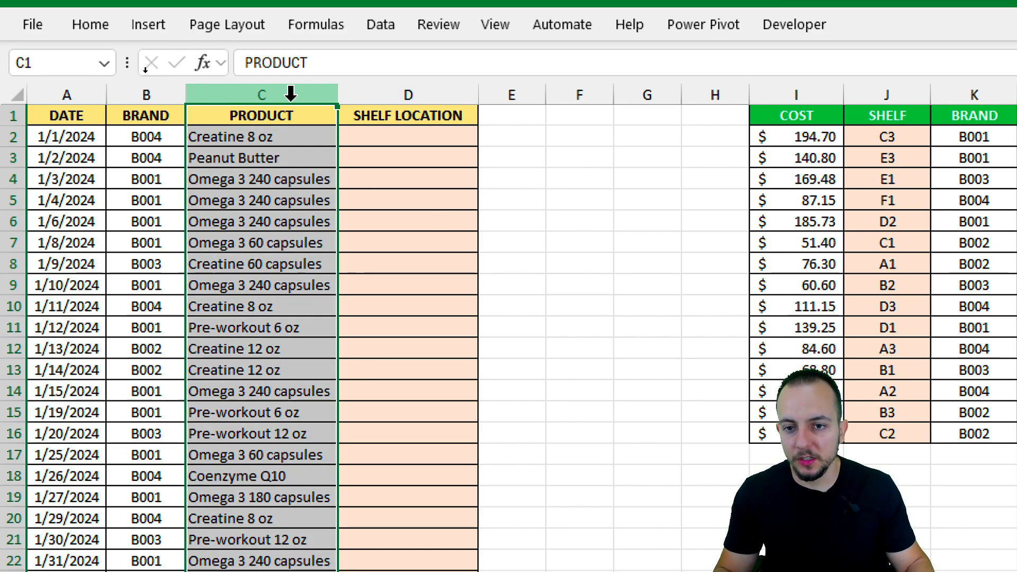
left_click(423, 93)
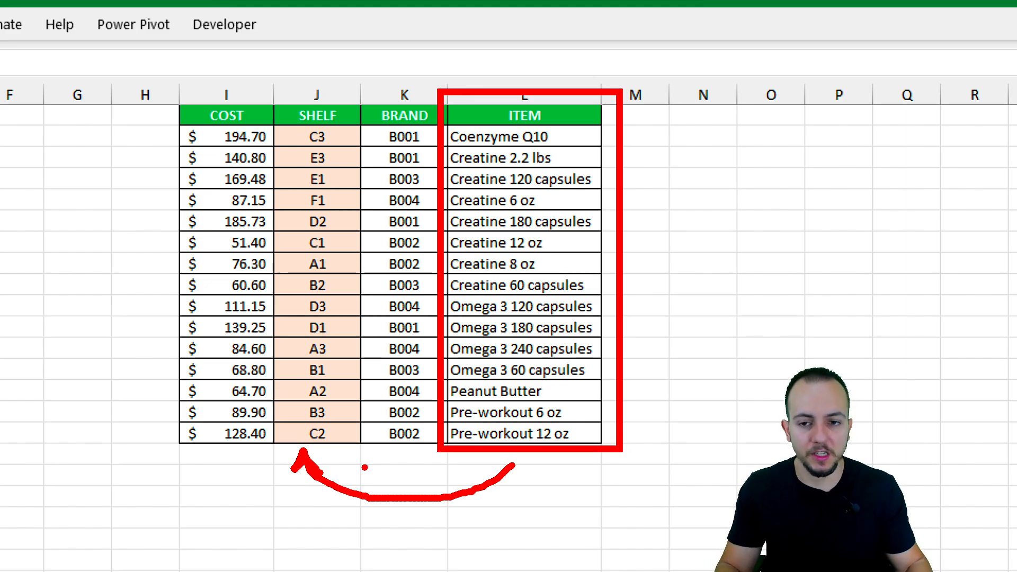
key("Escape")
Start an XLOOKUP formula in D2 under Shelf Location with product cell C2 as the lookup value
left_click(409, 136)
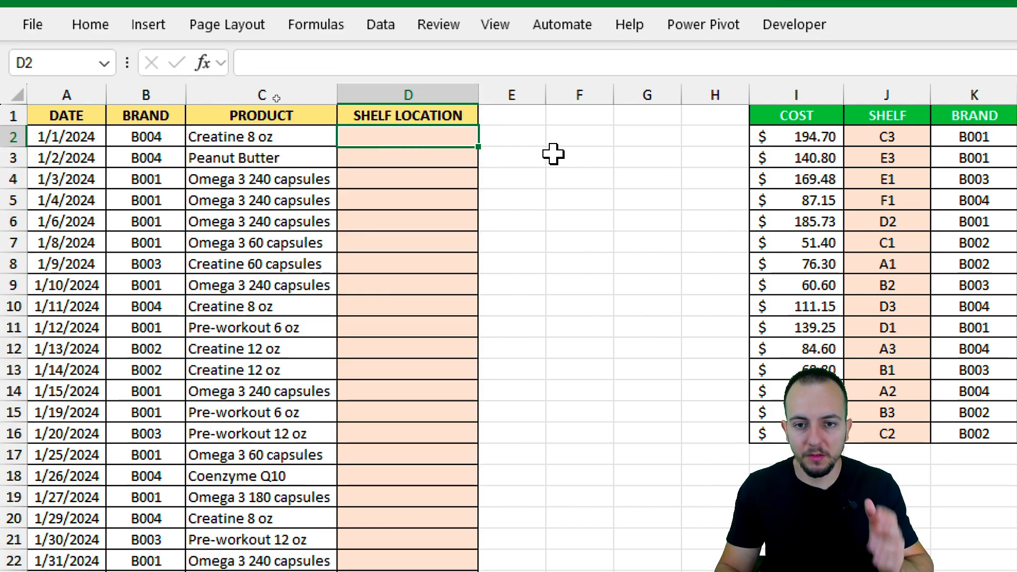
type("=xlo")
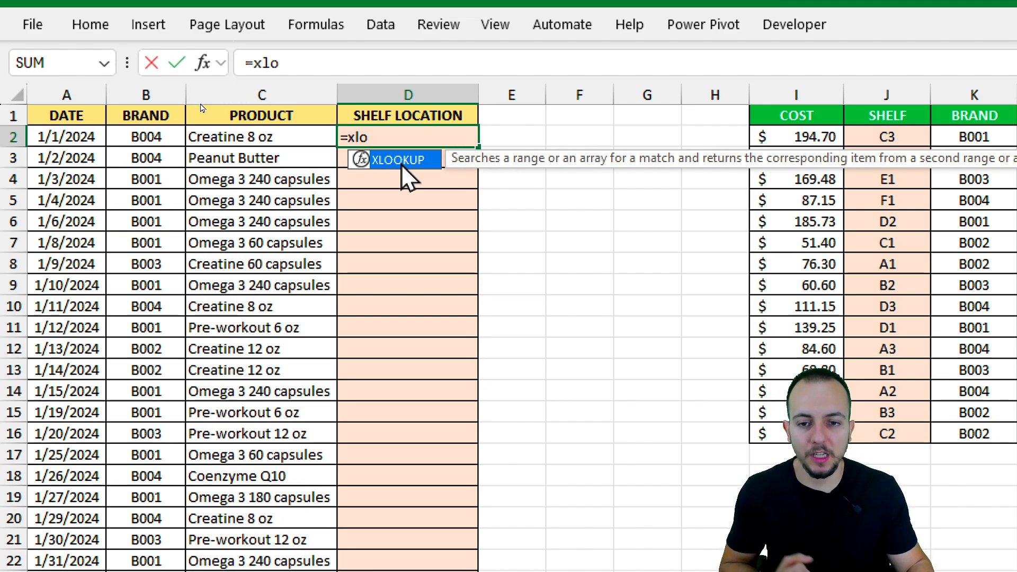
key("Tab")
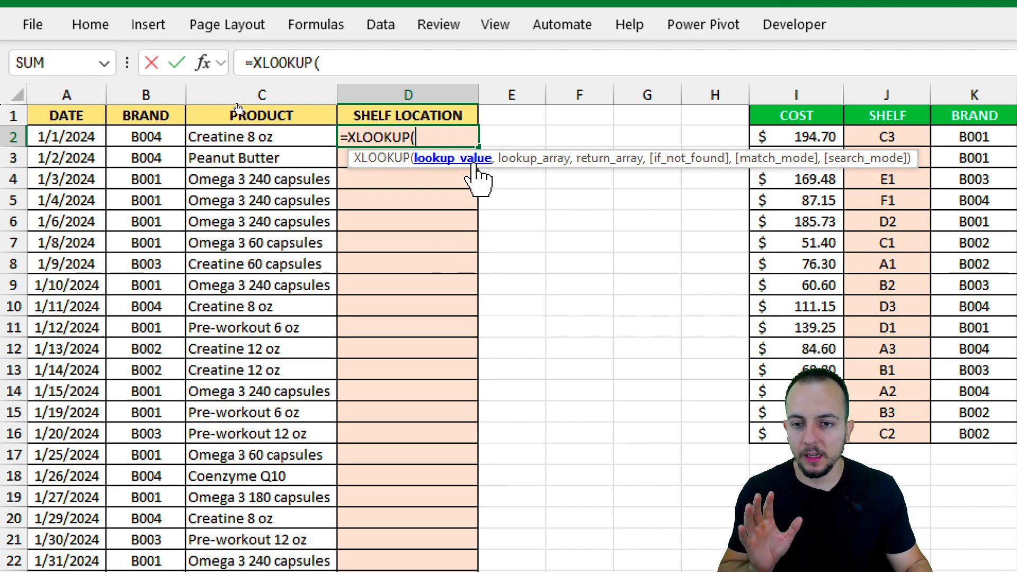
left_click(293, 141)
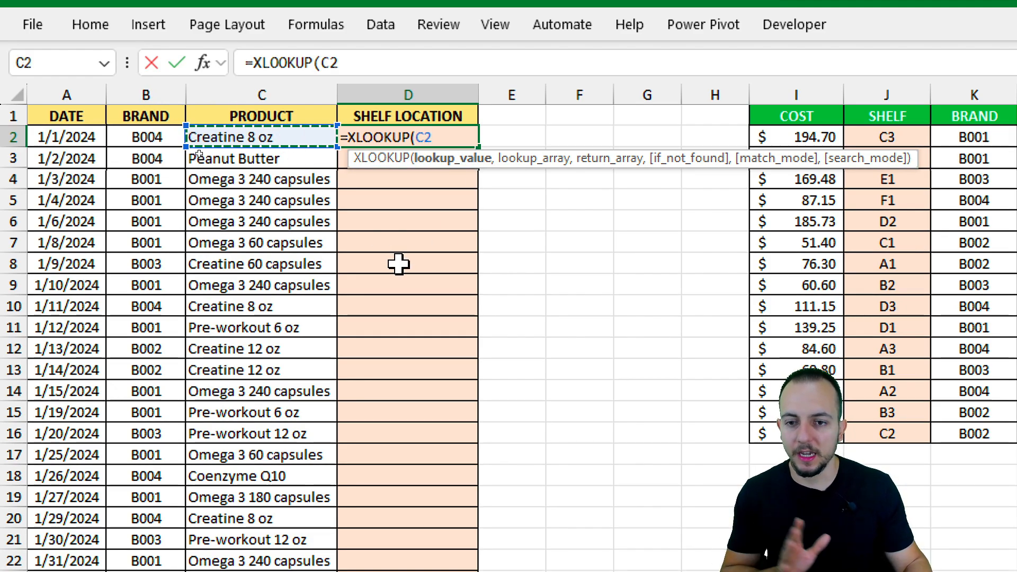
type(",")
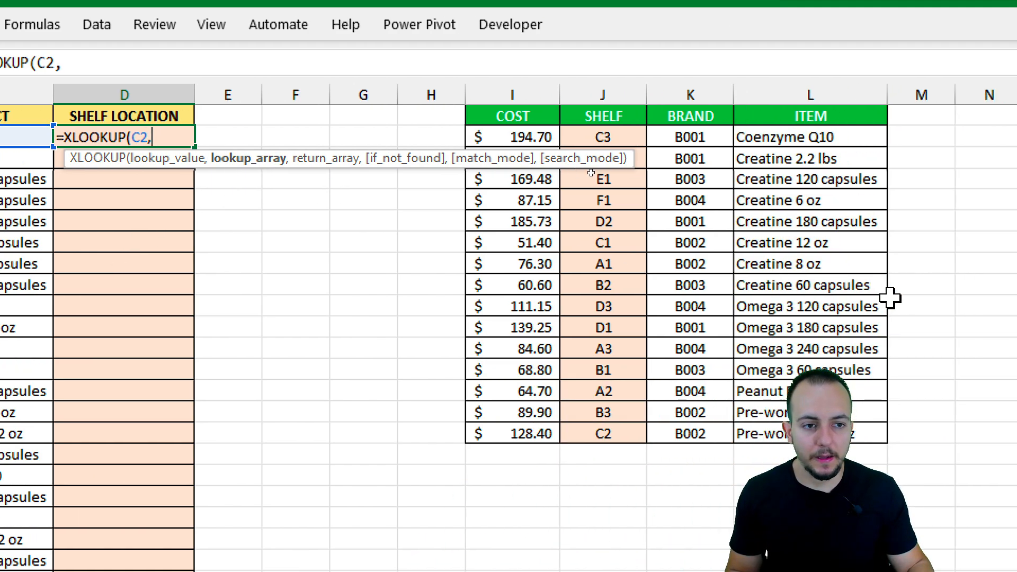
Set the formula's lookup array to the Item column L:L and its return array to the Shelf column J:J
left_click(855, 94)
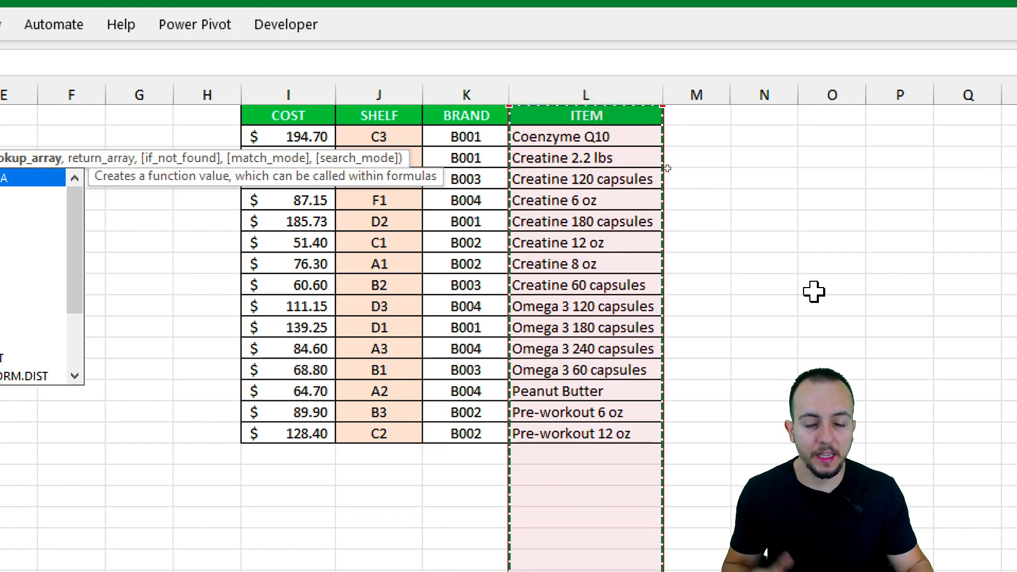
left_click_drag(647, 120, 593, 431)
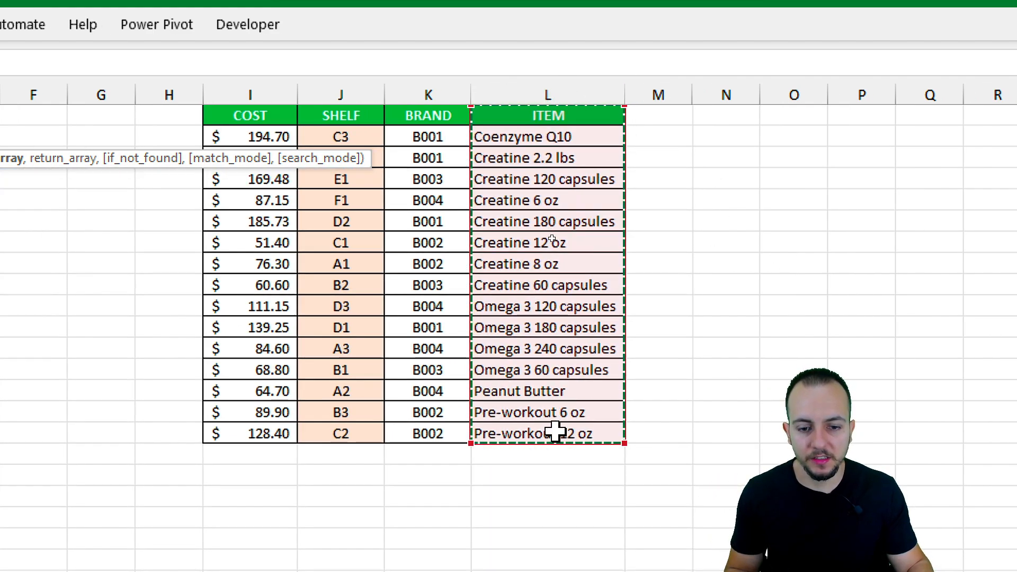
left_click(577, 92)
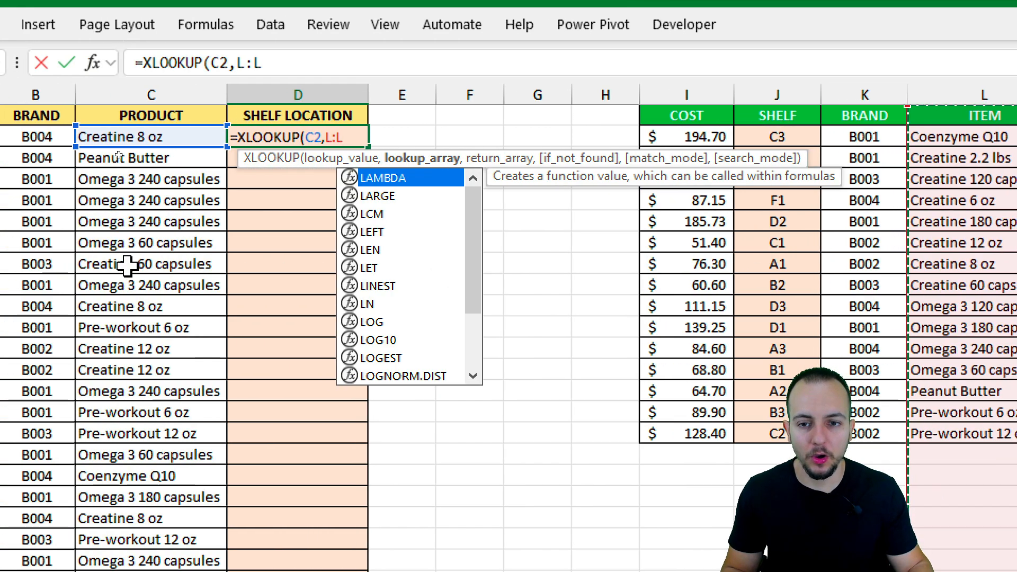
type(",")
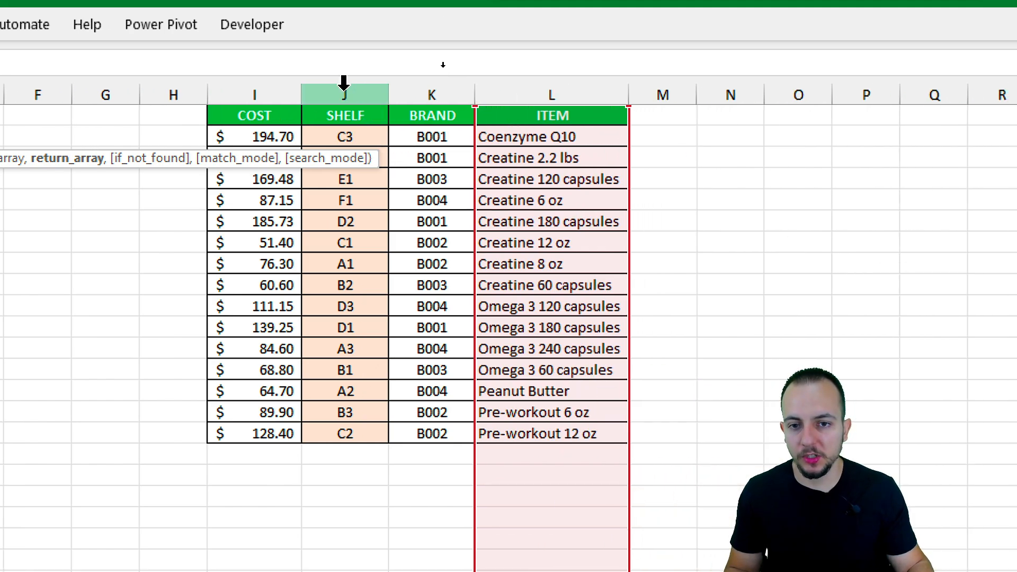
left_click(344, 82)
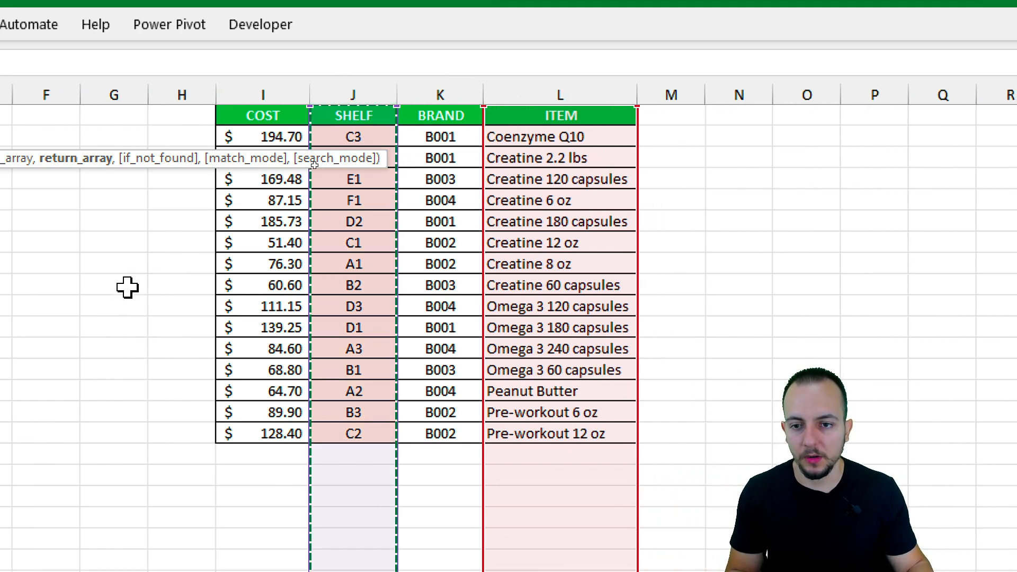
Look through XLOOKUP's optional if_not_found, match_mode and search_mode arguments and leave them out of the formula
type(",L:L,J:J")
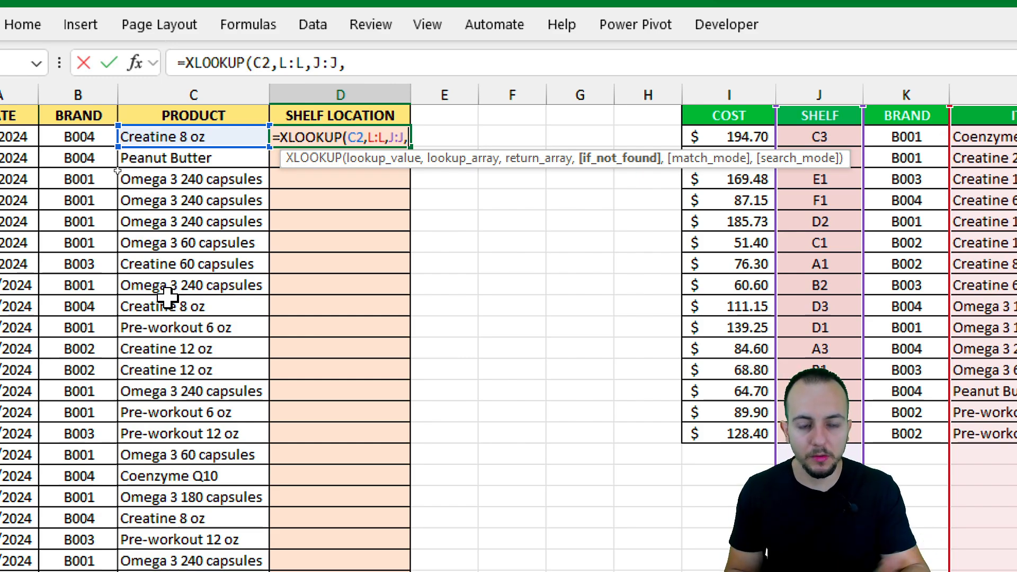
type(",")
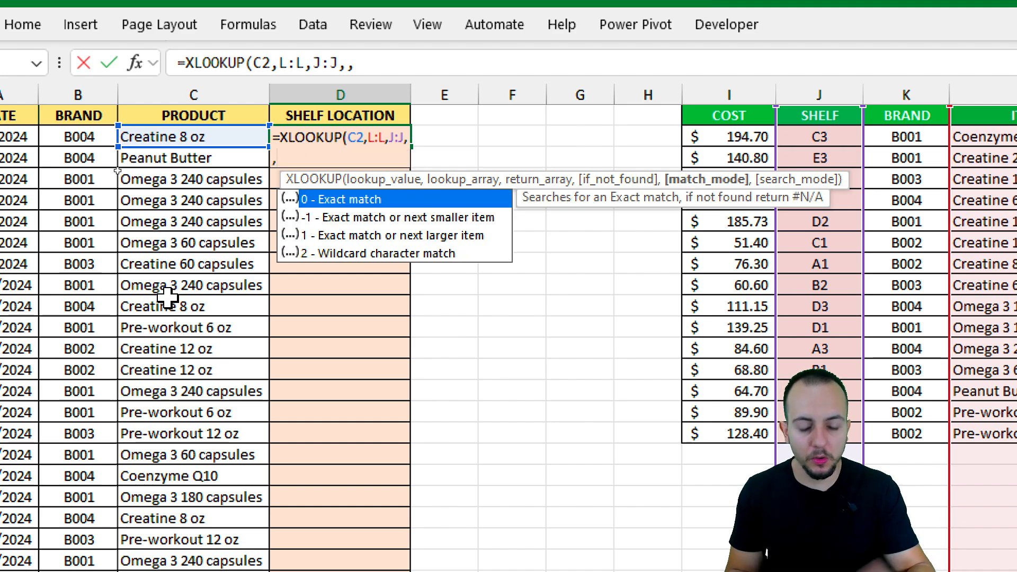
type(",")
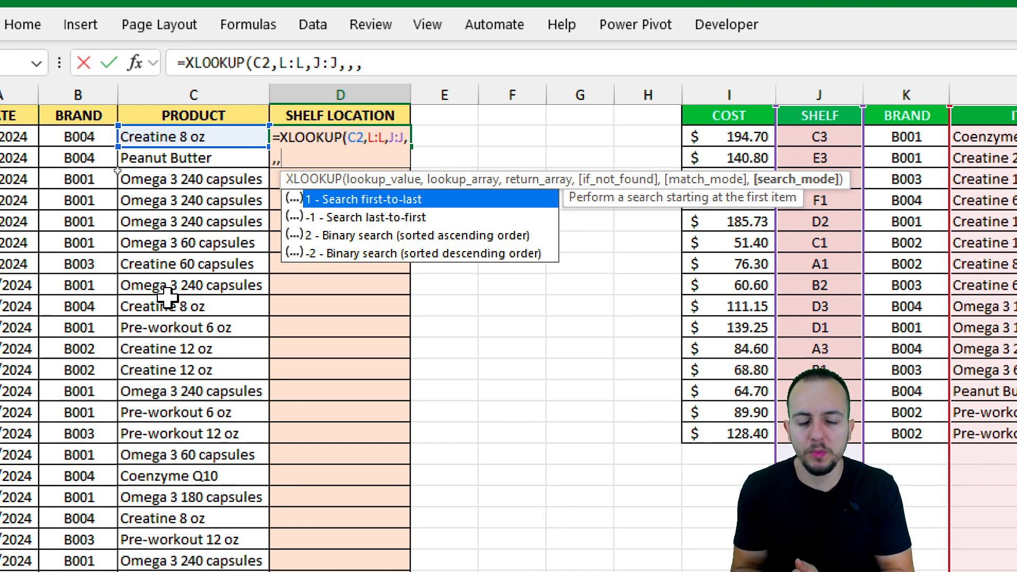
key("BackSpace")
key("BackSpace")
key("BackSpace")
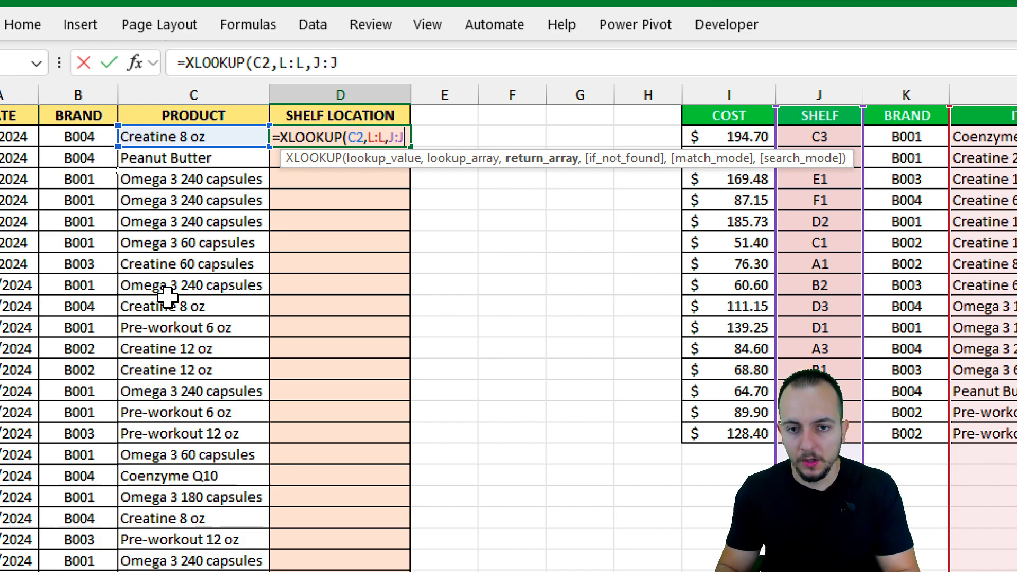
Complete and enter the formula =XLOOKUP(C2,L:L,J:J) in D2
type(")")
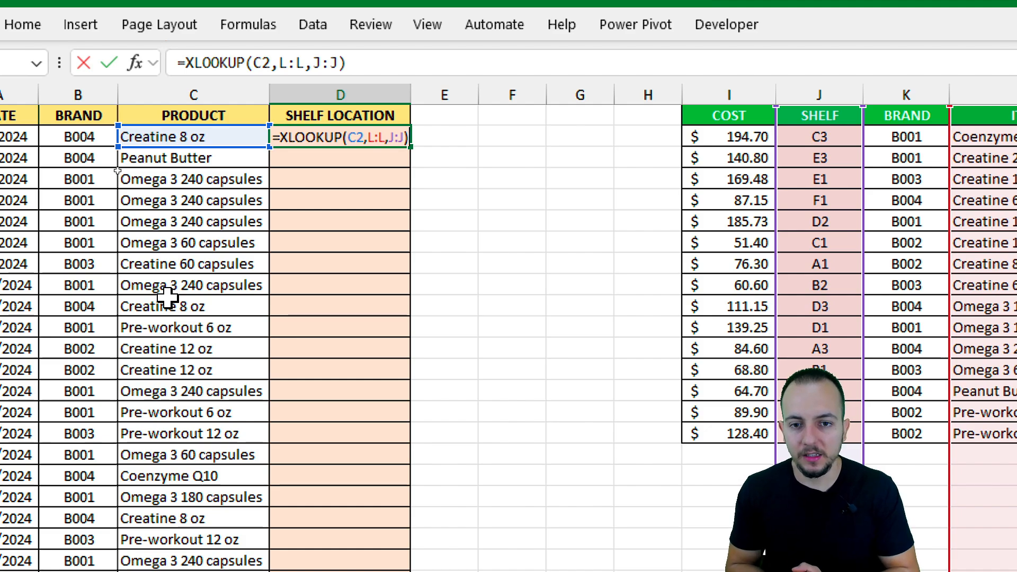
key("Return")
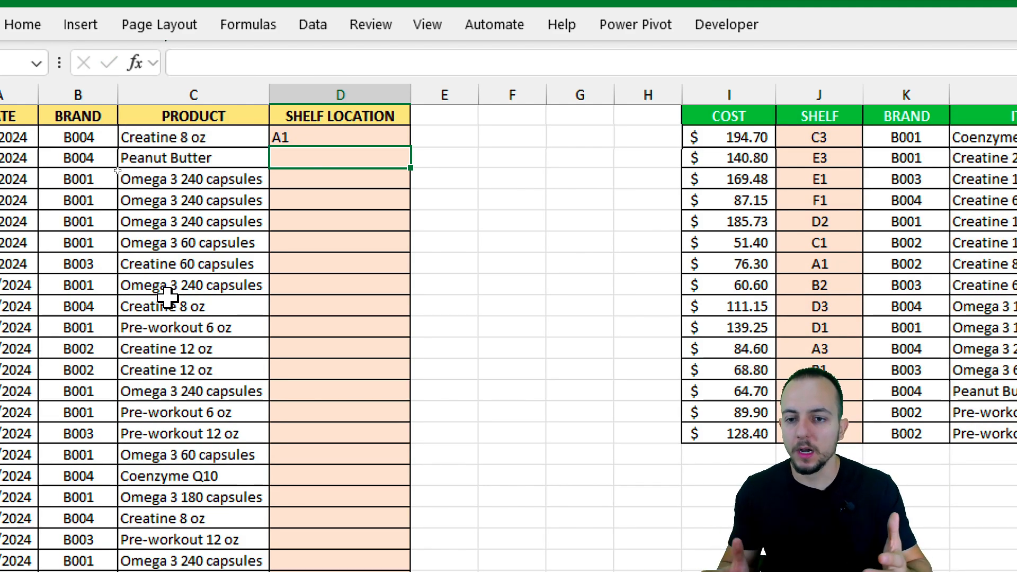
Check the shelf location returned for Creatine 8 oz in D2 against the lookup table's Item and Shelf columns
mouse_move(113, 117)
left_mouse_down()
mouse_move(217, 158)
mouse_move(249, 206)
left_mouse_up()
mouse_move(294, 126)
left_mouse_down()
mouse_move(264, 162)
mouse_move(295, 126)
left_mouse_up()
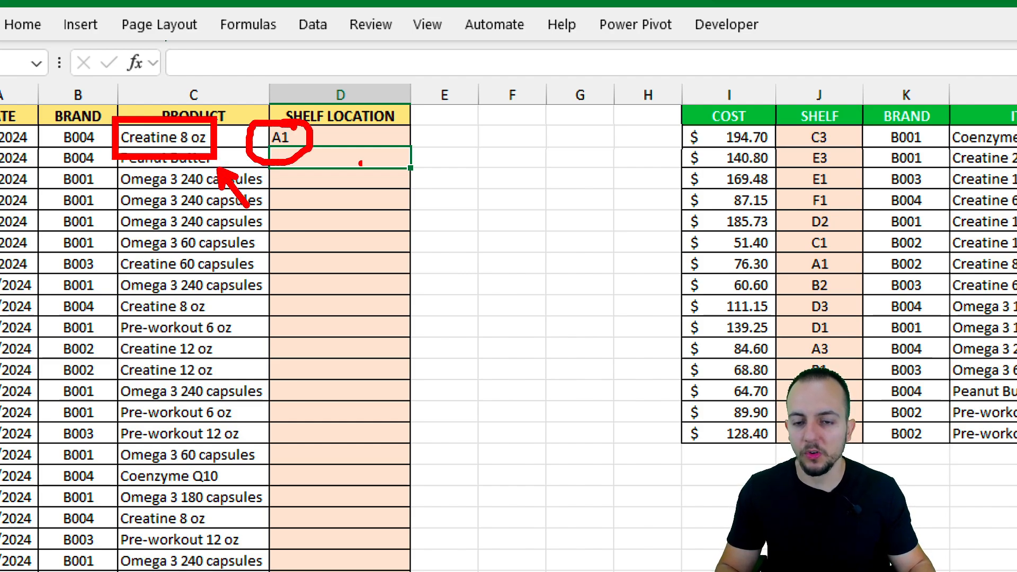
key("Escape")
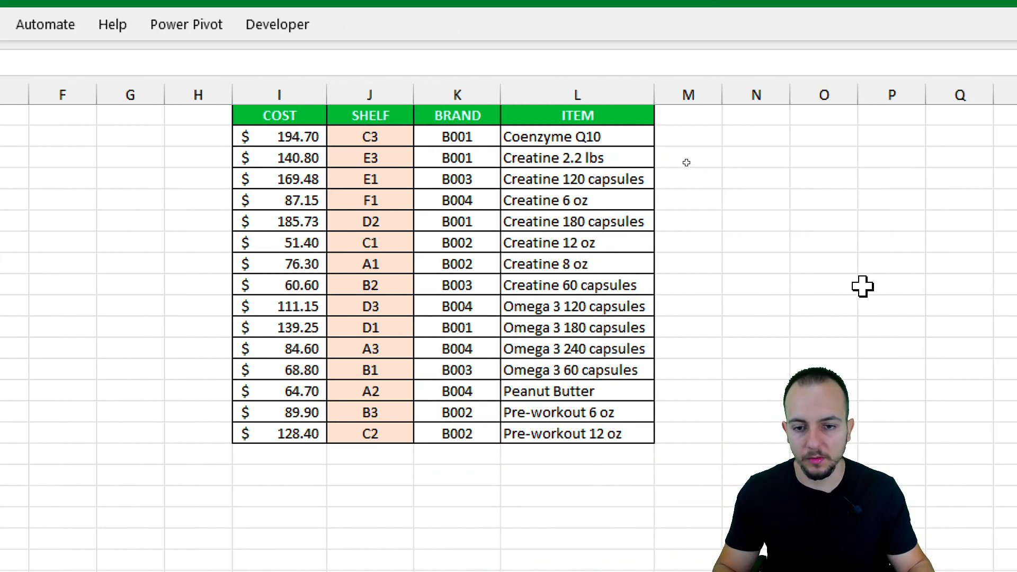
key("ctrl+2")
mouse_move(374, 242)
left_mouse_down()
mouse_move(386, 288)
mouse_move(328, 242)
left_mouse_up()
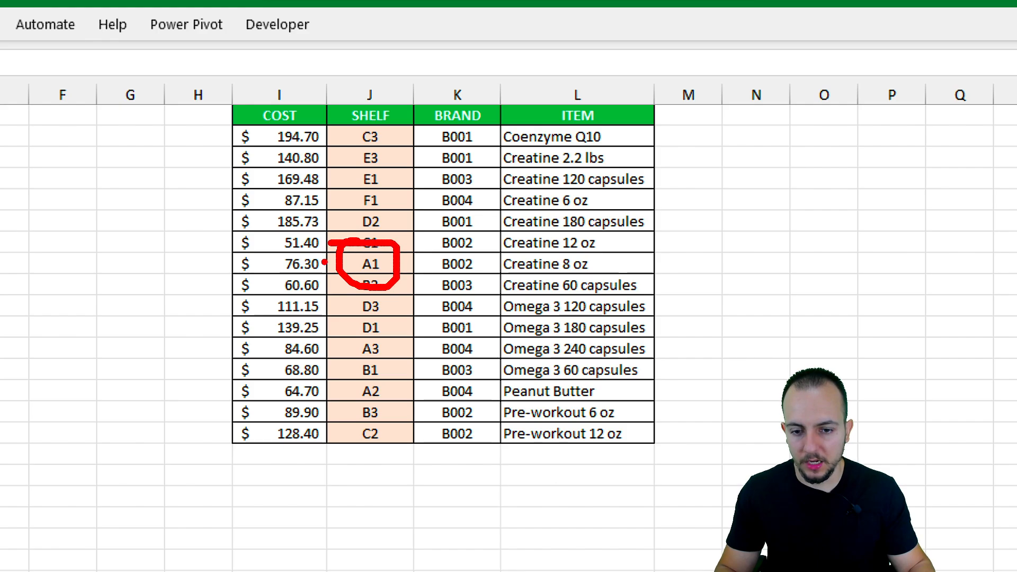
mouse_move(440, 262)
left_mouse_down()
mouse_move(498, 263)
mouse_move(403, 262)
left_mouse_up()
mouse_move(489, 241)
left_mouse_down()
mouse_move(604, 279)
mouse_move(682, 258)
left_mouse_up()
key("Escape")
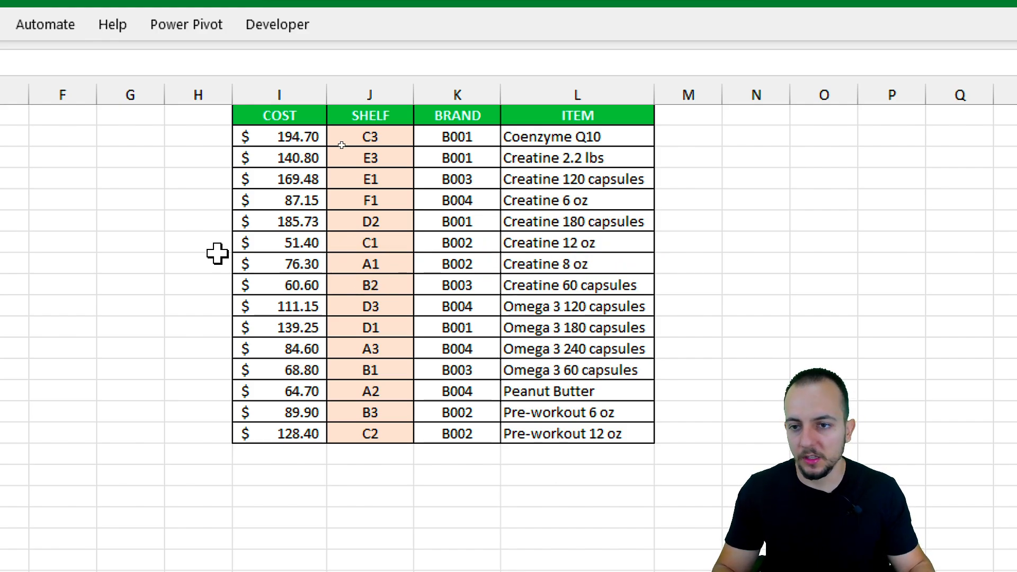
mouse_move(376, 140)
left_mouse_down()
mouse_move(418, 133)
mouse_move(392, 133)
left_mouse_up()
left_click_drag(414, 198, 413, 241)
key("Escape")
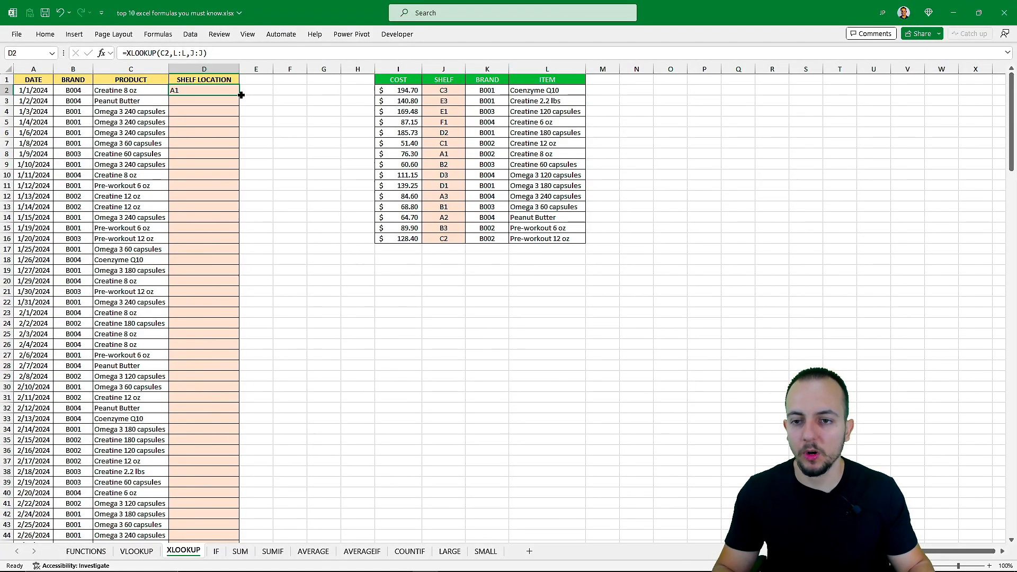
Fill the XLOOKUP formula from D2 down the whole Shelf Location column
double_click(404, 148)
left_click(224, 91)
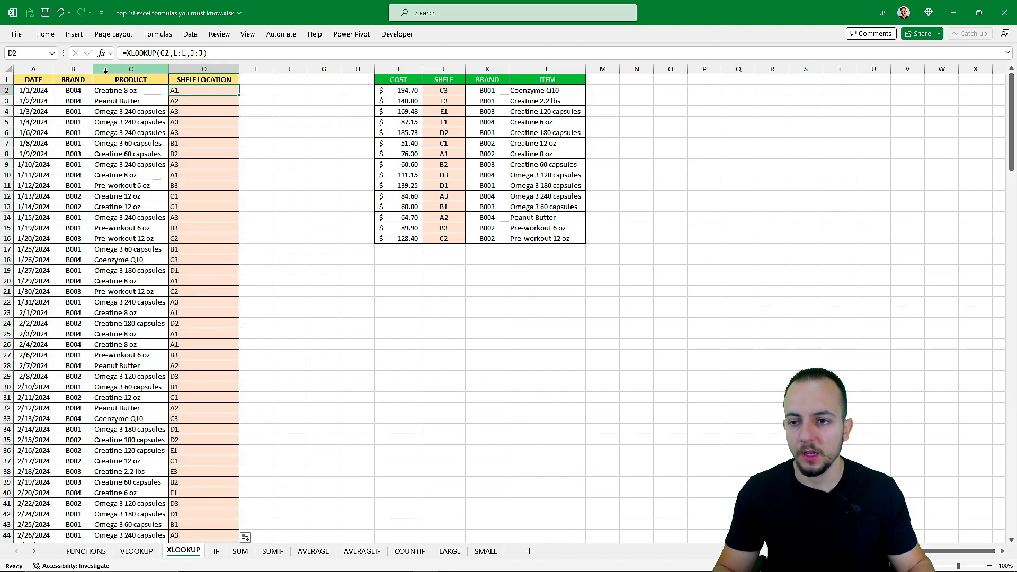
left_click(43, 81)
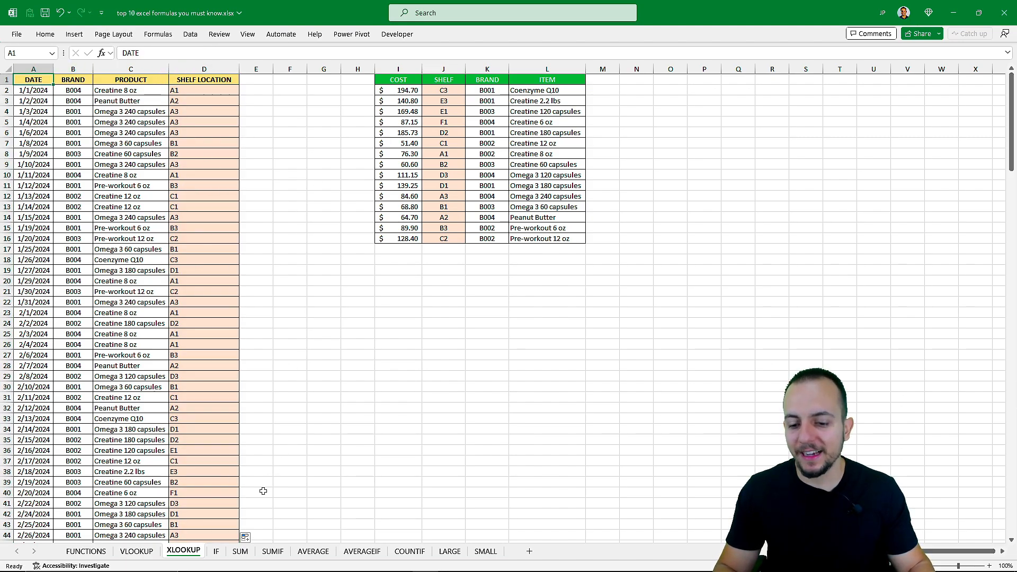
Open the IF sheet and review the students' averages, the empty Status column and the two status rules beside the table
left_click(216, 552)
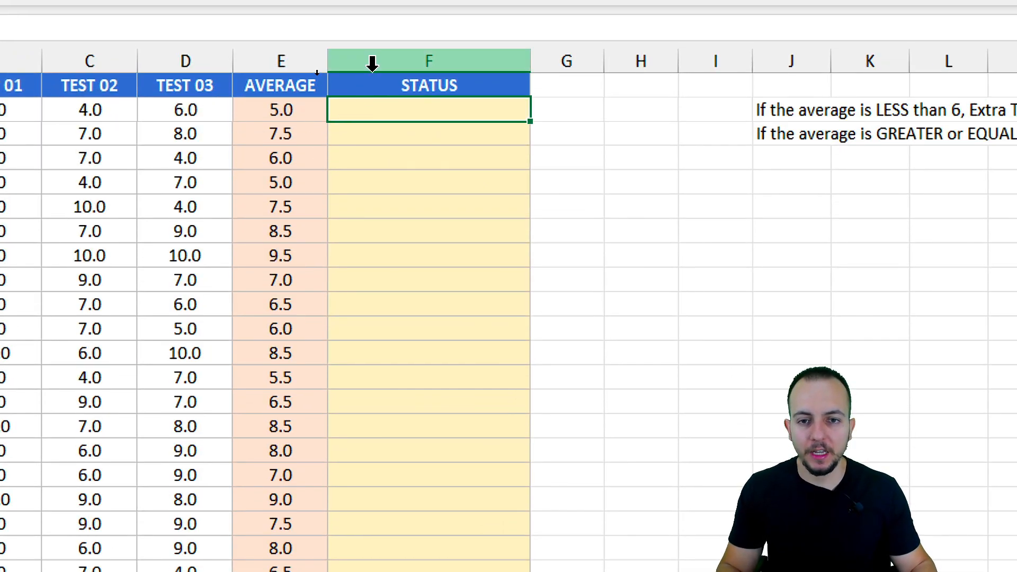
left_click(372, 30)
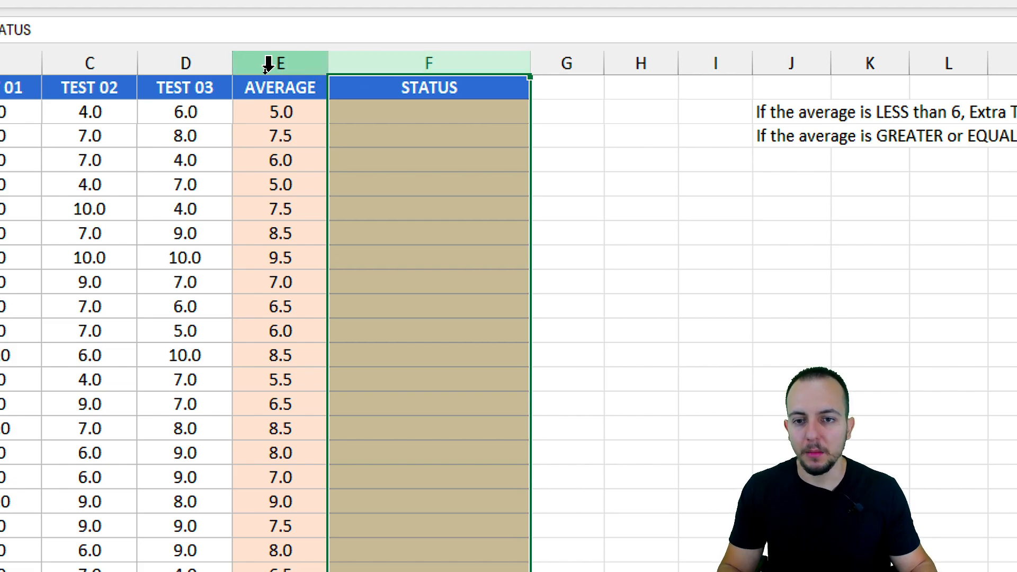
left_click(270, 62)
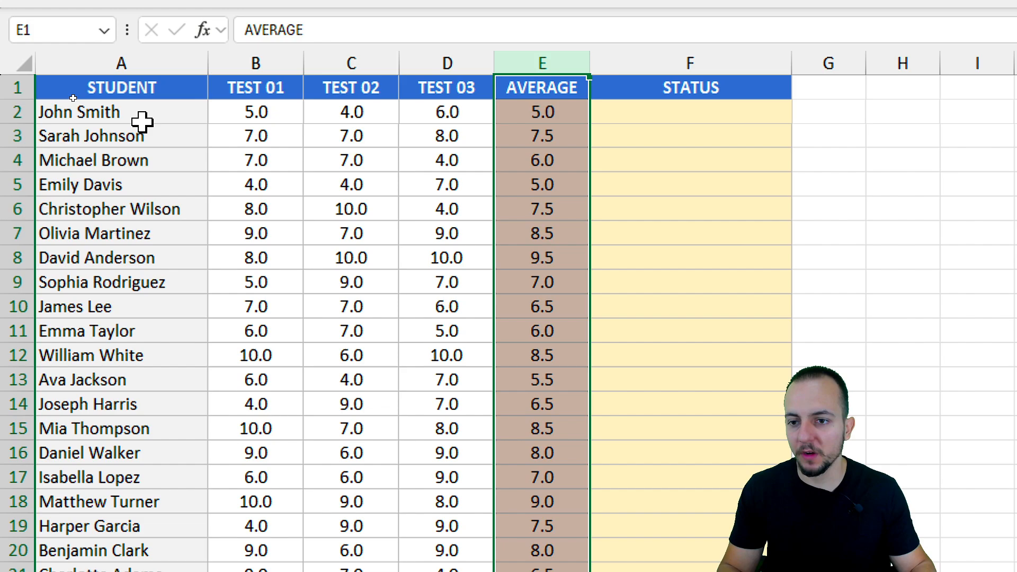
left_click_drag(141, 118, 127, 406)
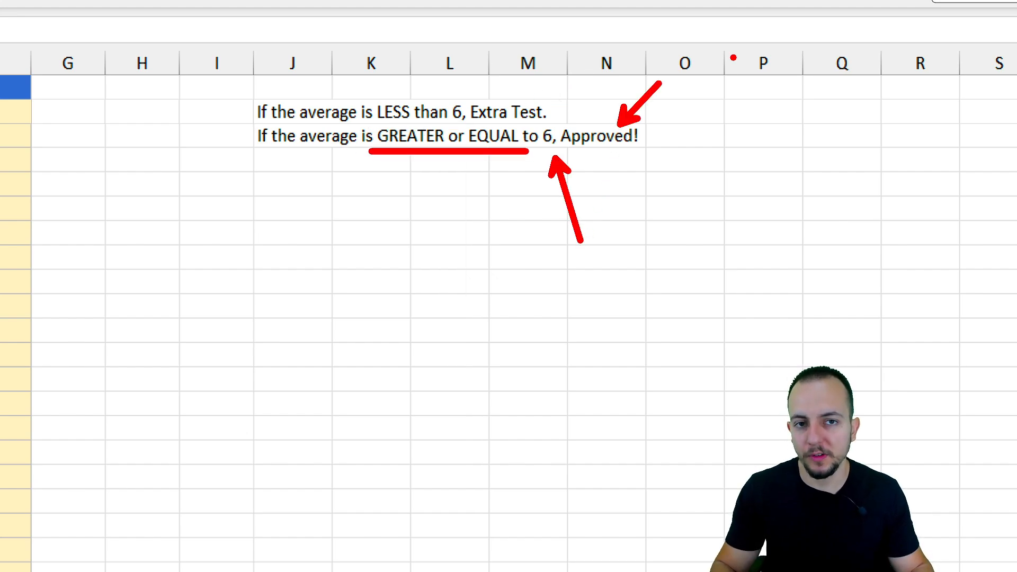
scroll(127, 189, "left", 5)
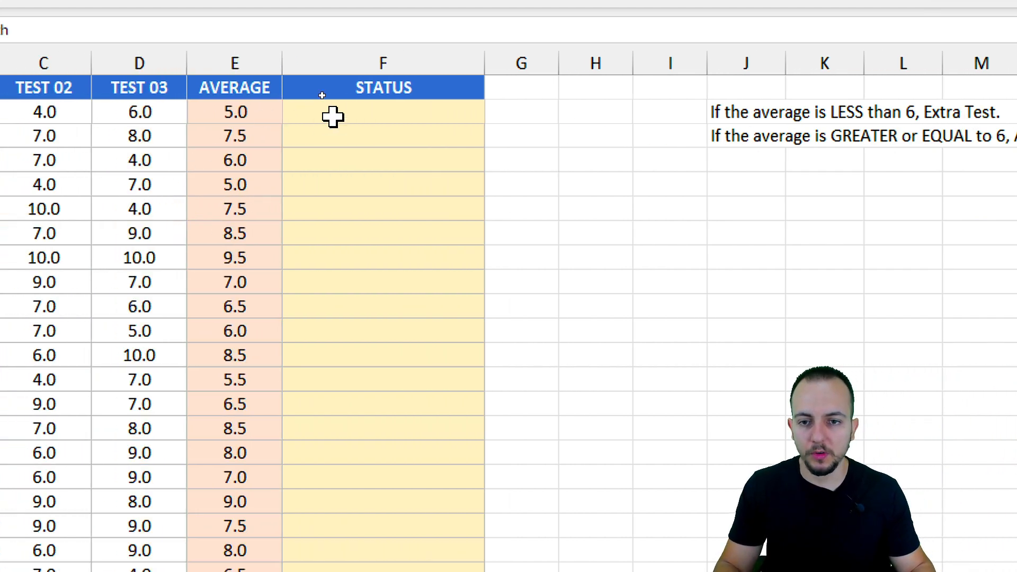
left_click(339, 111)
left_click_drag(356, 79, 337, 259)
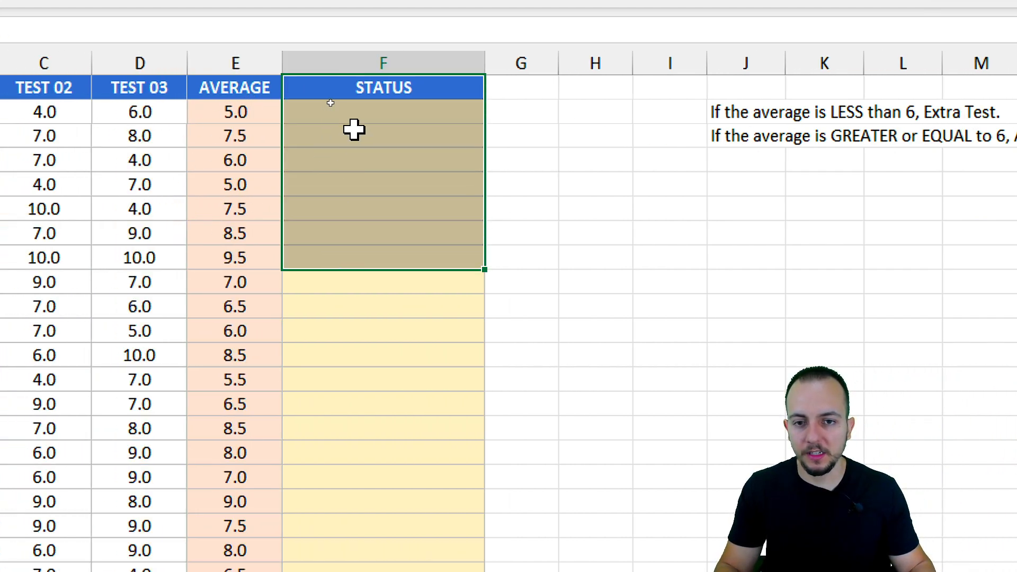
Enter the statuses by hand: "Extra test" in F2 and "approved" in F3
left_click(357, 118)
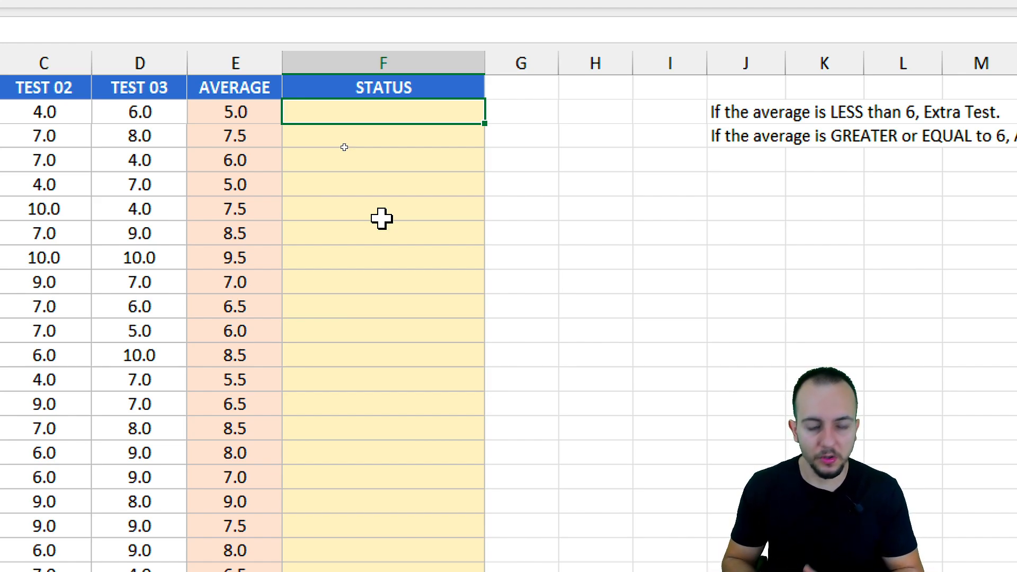
type("Extra test")
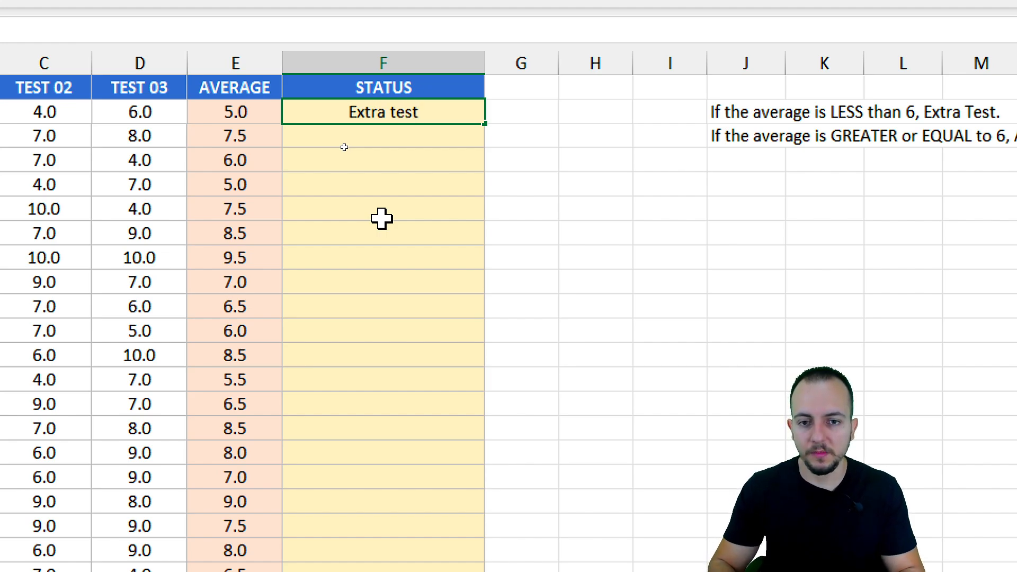
key("Return")
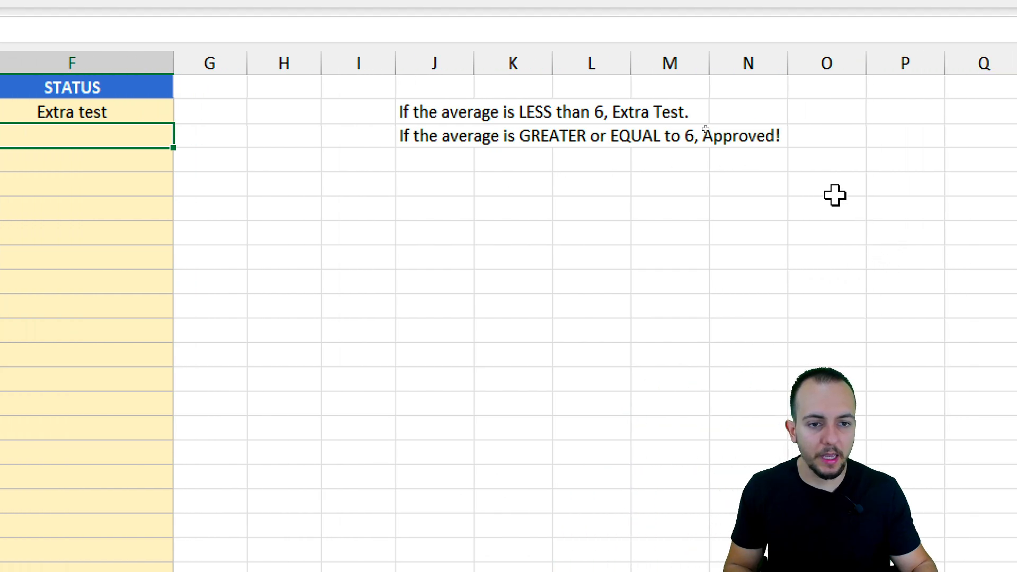
type("approved")
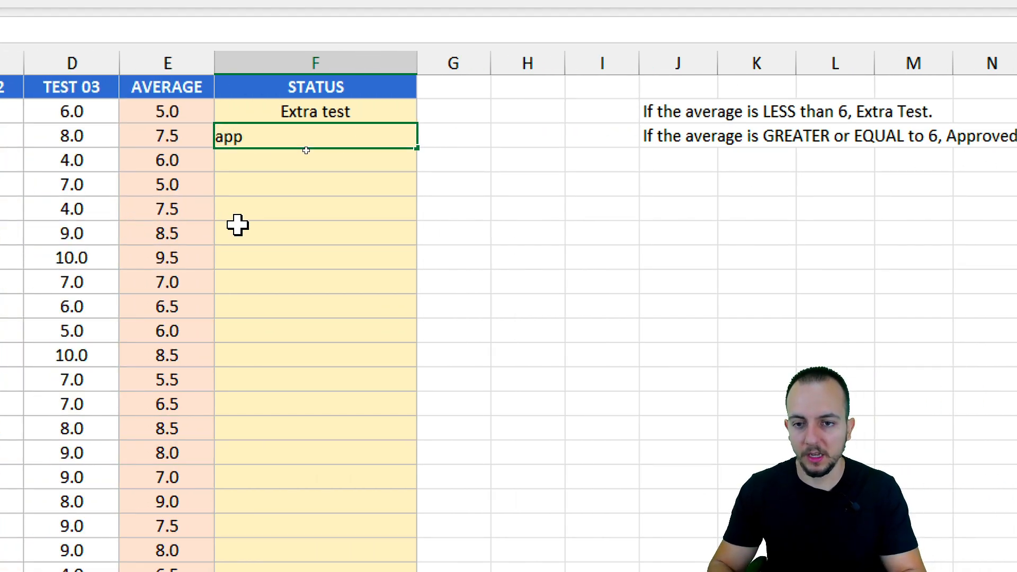
key("Return")
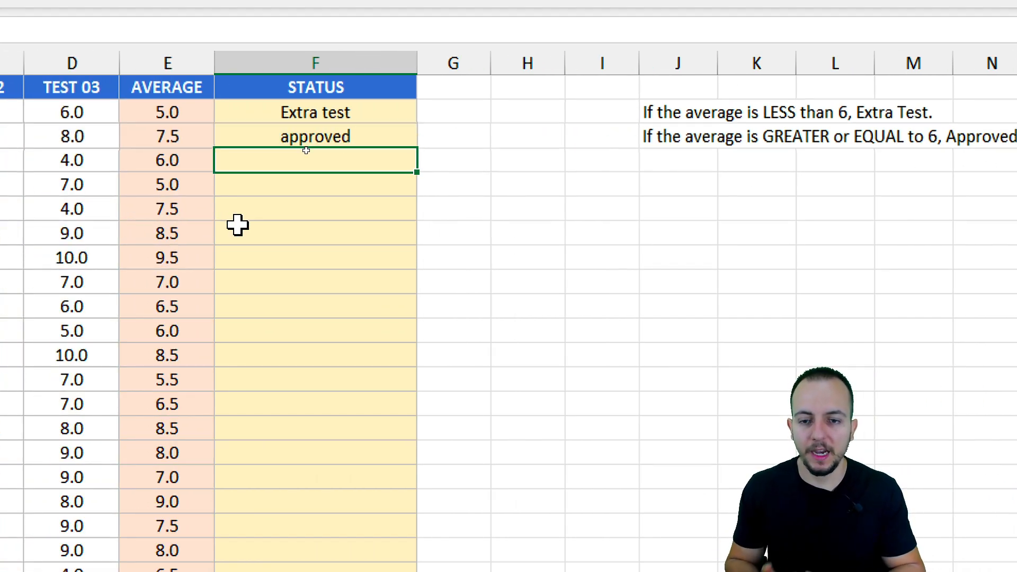
Clear the manually entered statuses from F3 and F2
key("Up")
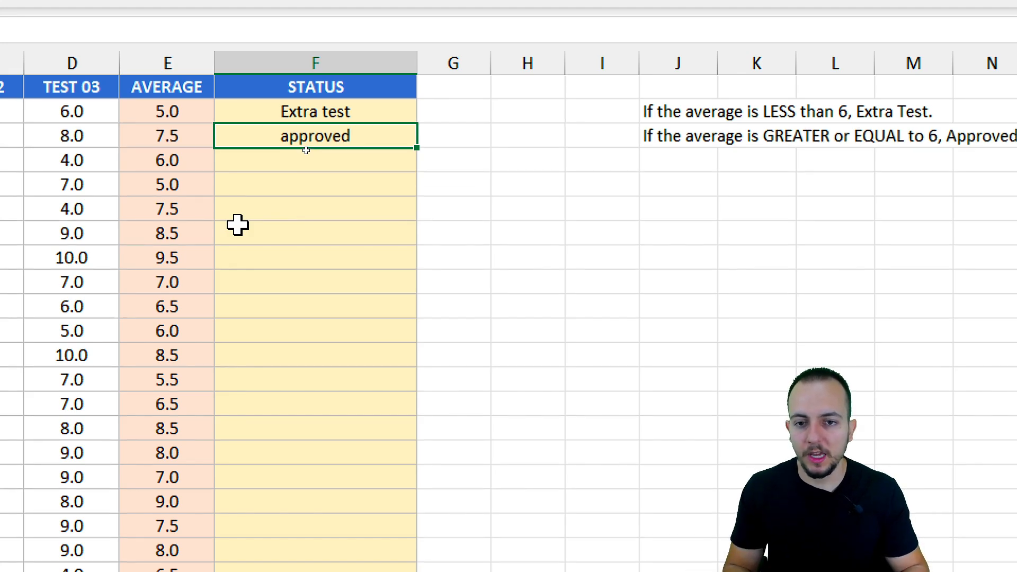
key("Delete")
key("Up")
key("Delete")
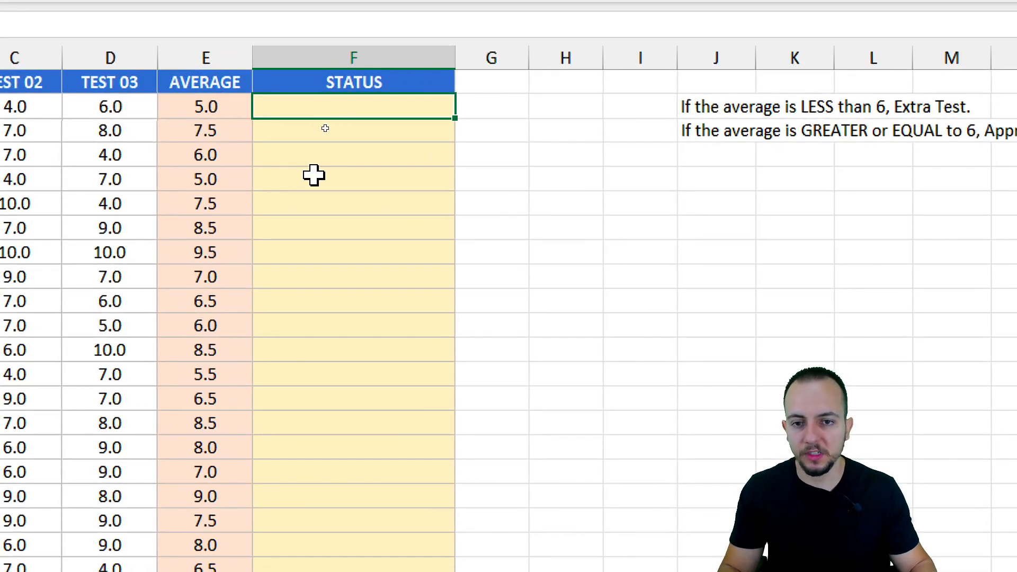
Start an IF formula in F2 with the average in E2 as the value for the logical test
type("=if")
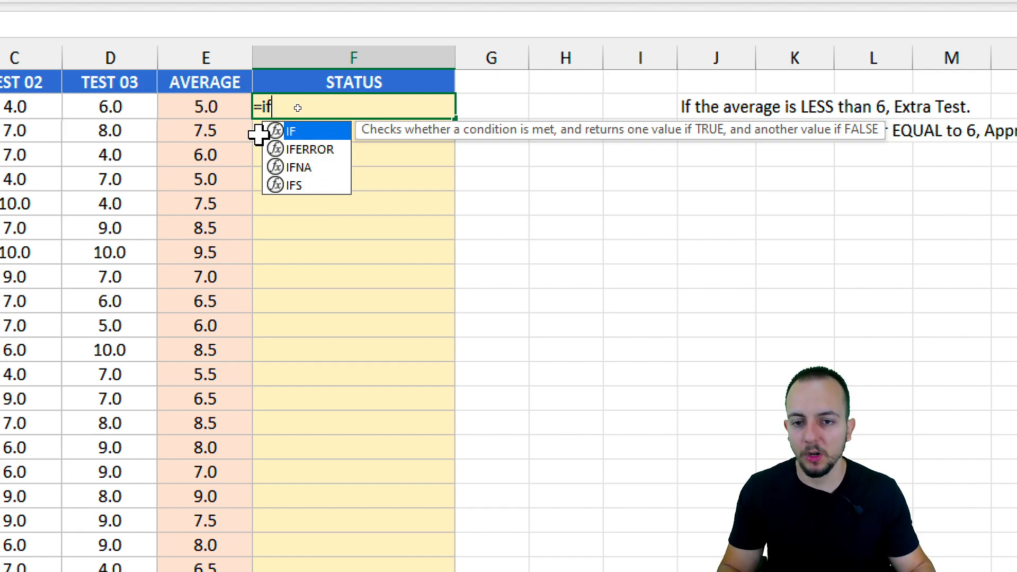
double_click(297, 131)
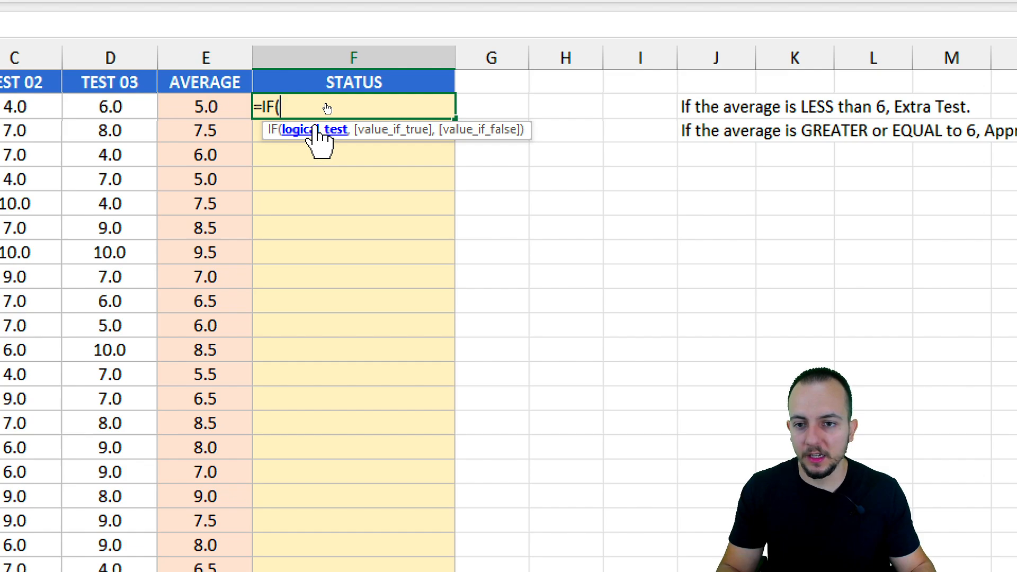
left_click(212, 106)
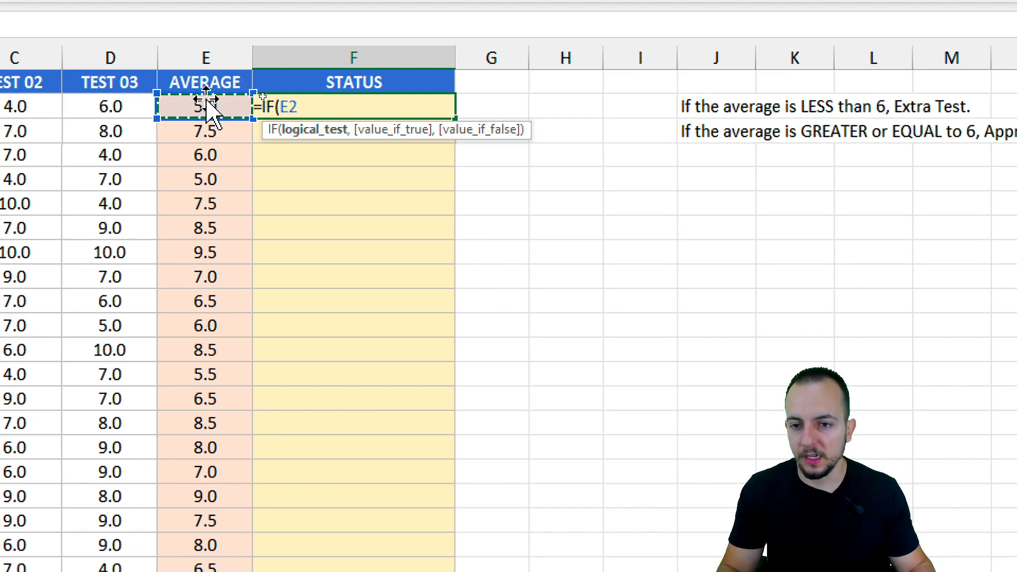
key("ctrl+2")
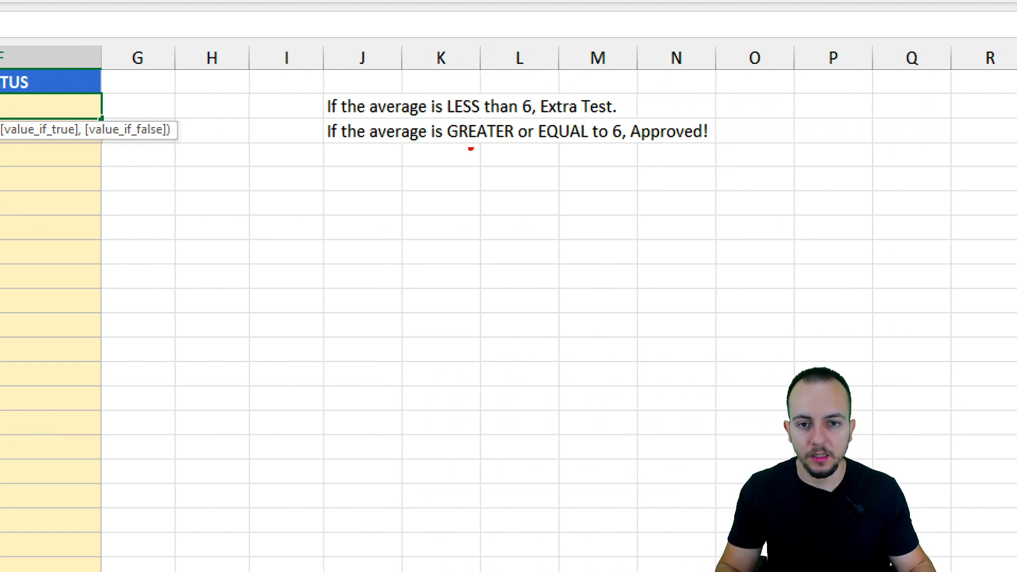
mouse_move(438, 94)
left_mouse_down()
mouse_move(554, 121)
mouse_move(721, 104)
left_mouse_up()
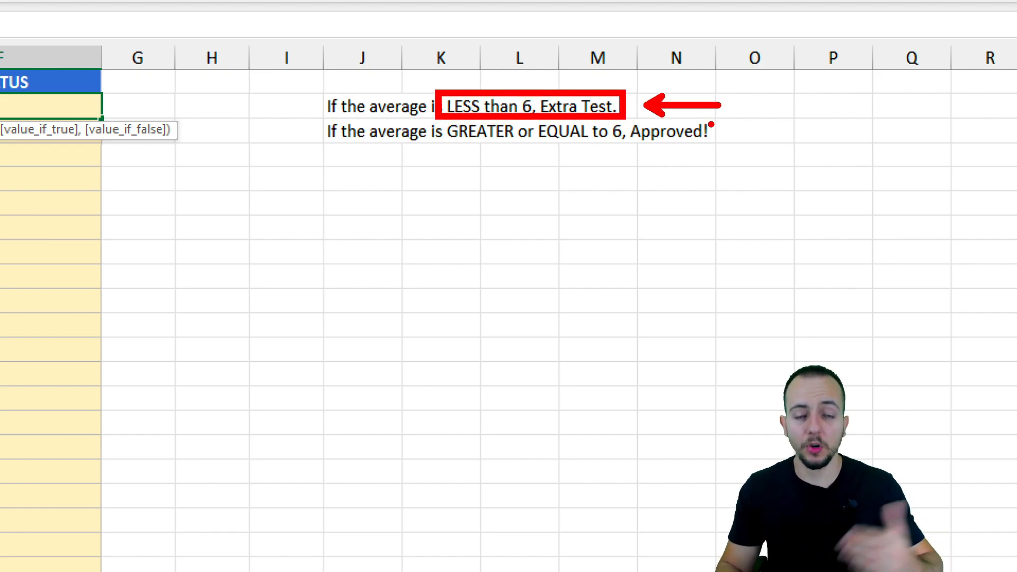
key("ctrl+z")
key("ctrl+z")
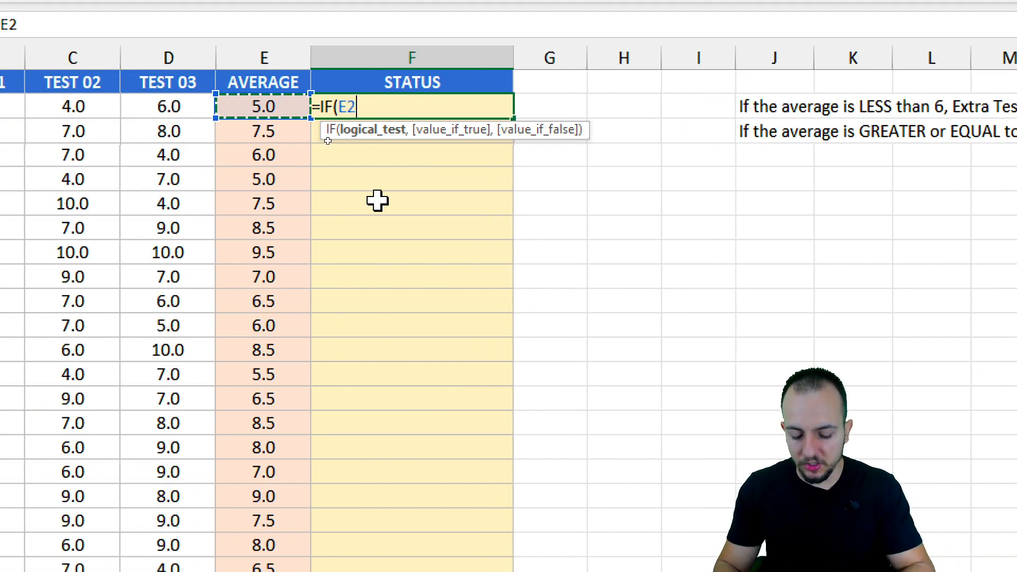
Complete the logical test as E2<6 and set "Extra Test" as the value if true
type("<6")
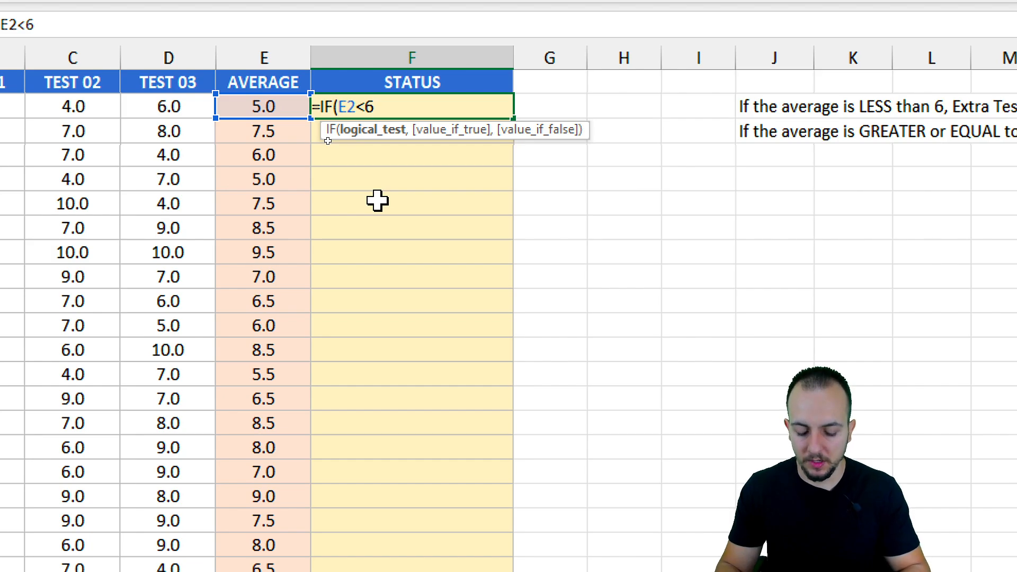
type(",")
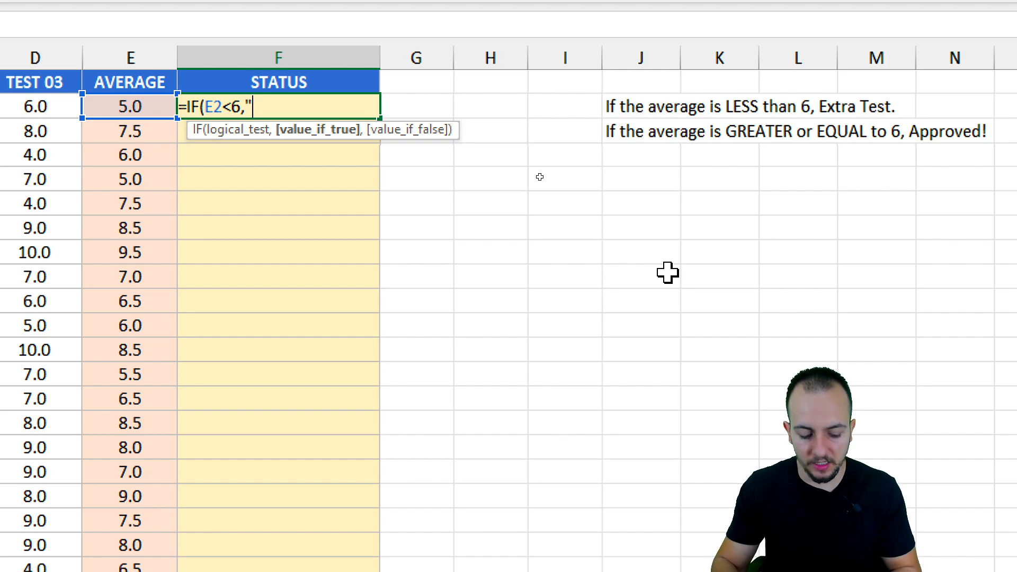
type("E")
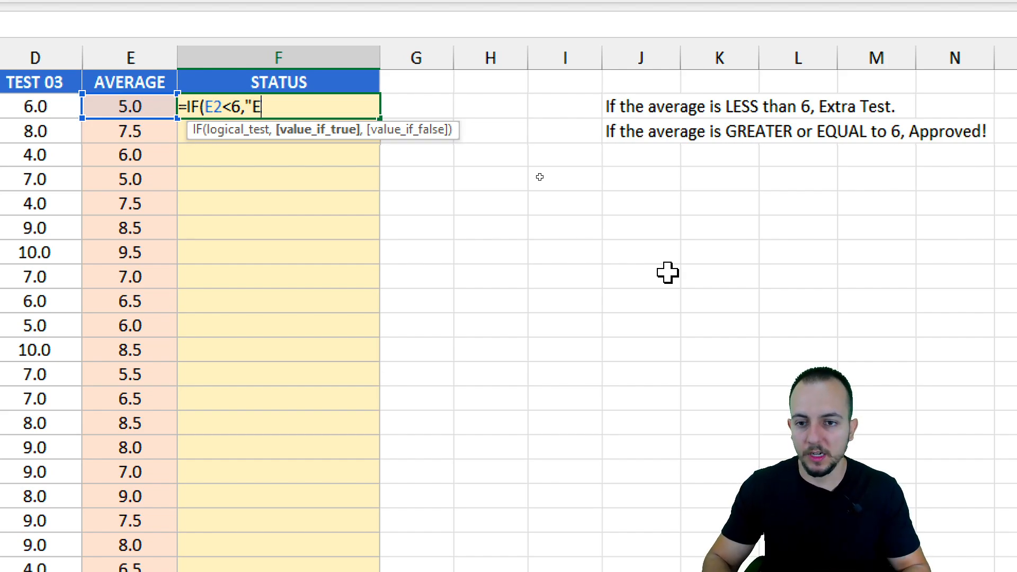
type("xtra")
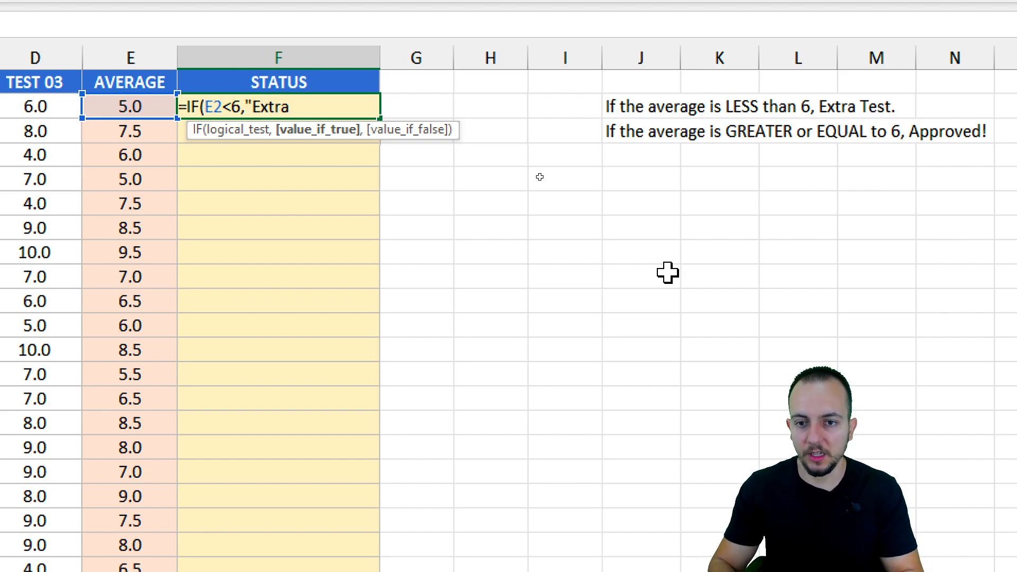
type(" Test")
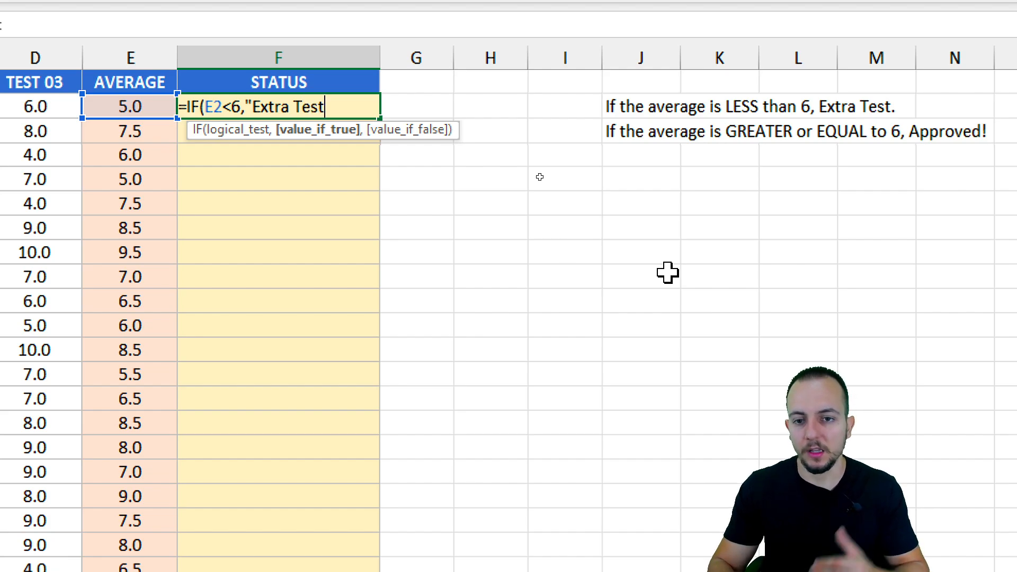
type("\"")
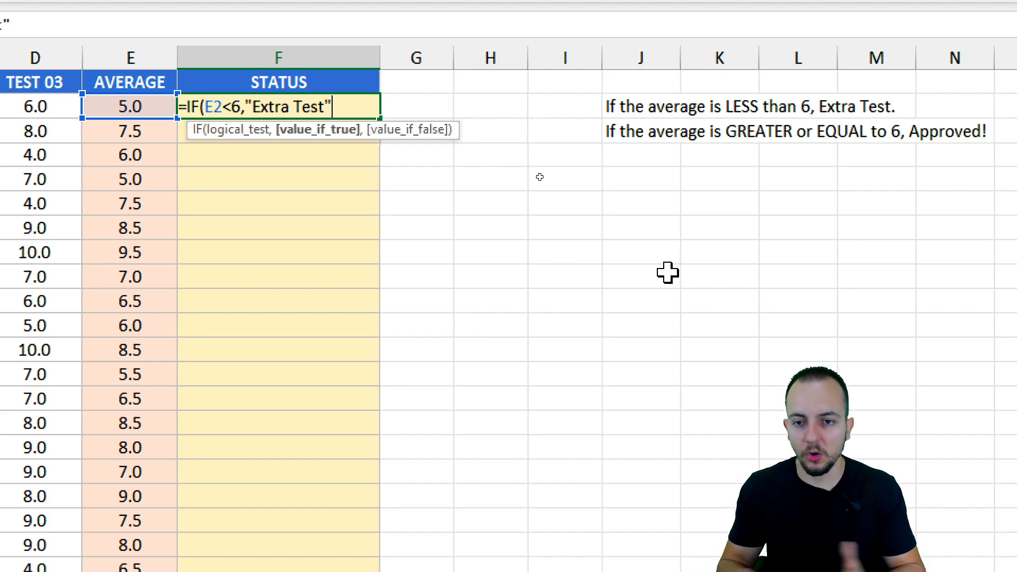
Set "Approved" as the value if false and enter the formula =IF(E2<6,"Extra Test","Approved") in F2
type(",")
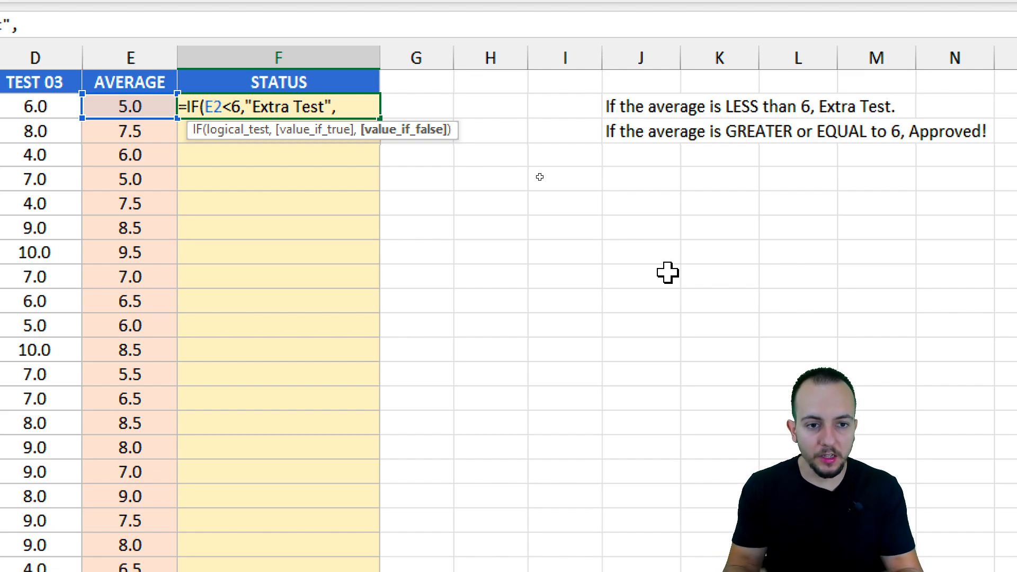
type("\"Approved\"")
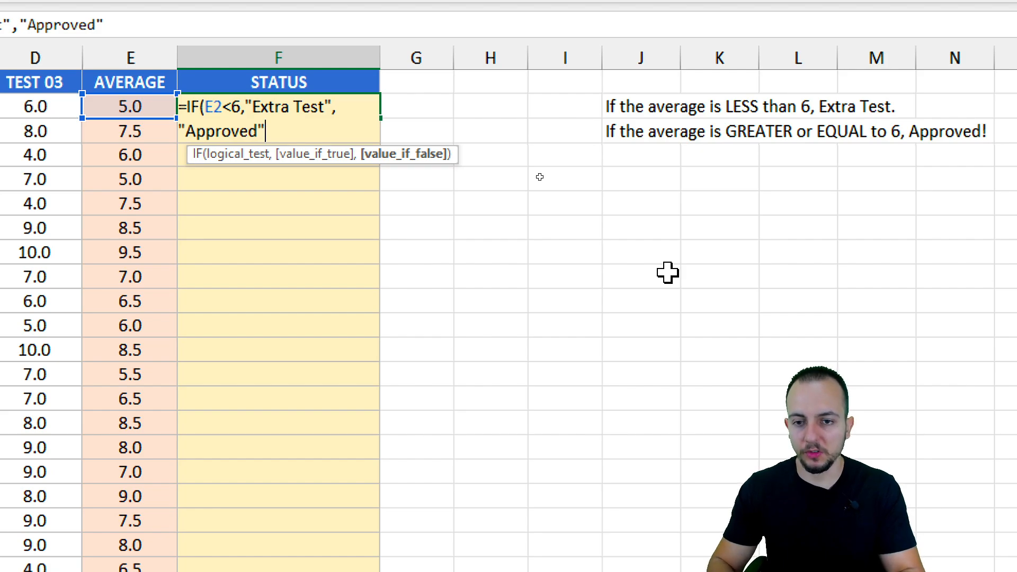
type(")")
key("Return")
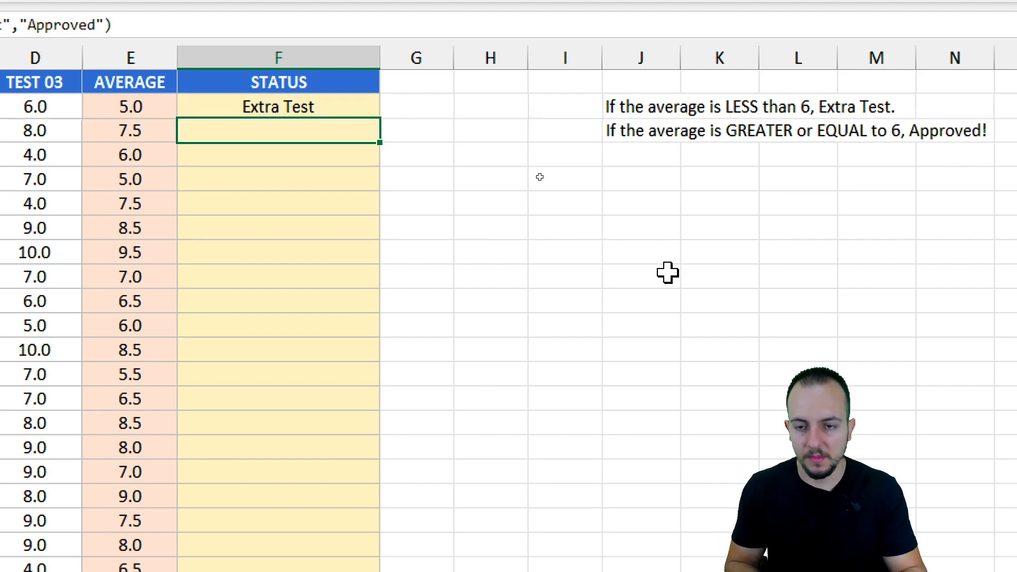
Fill the IF formula from F2 down the whole Status column
left_click(318, 103)
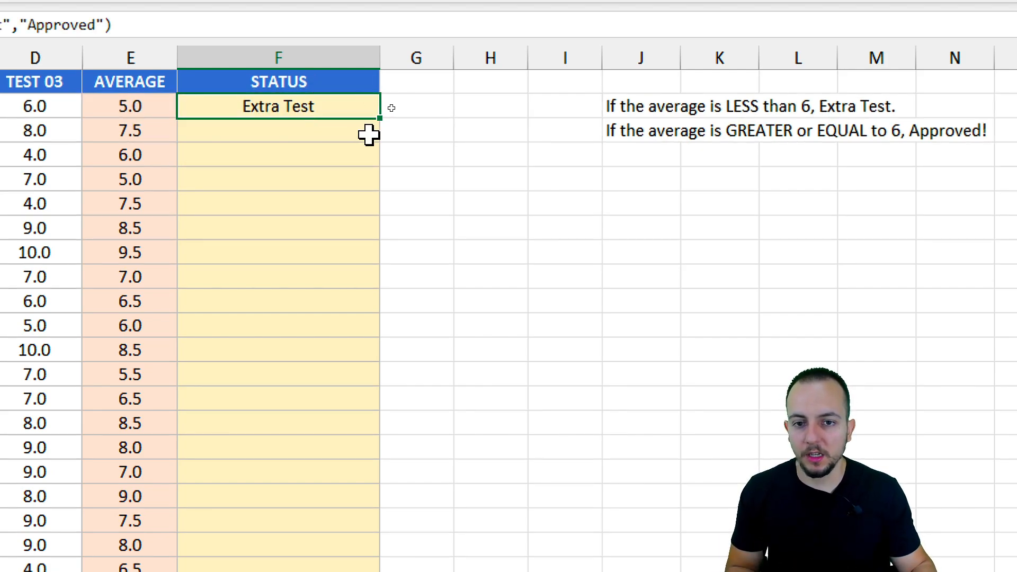
left_click_drag(377, 122, 341, 406)
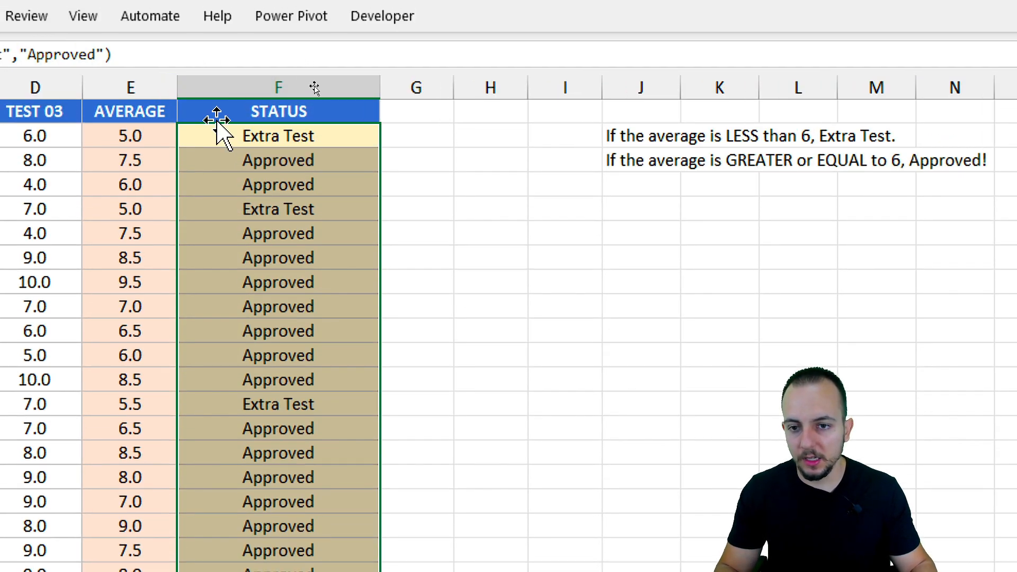
left_click(220, 134)
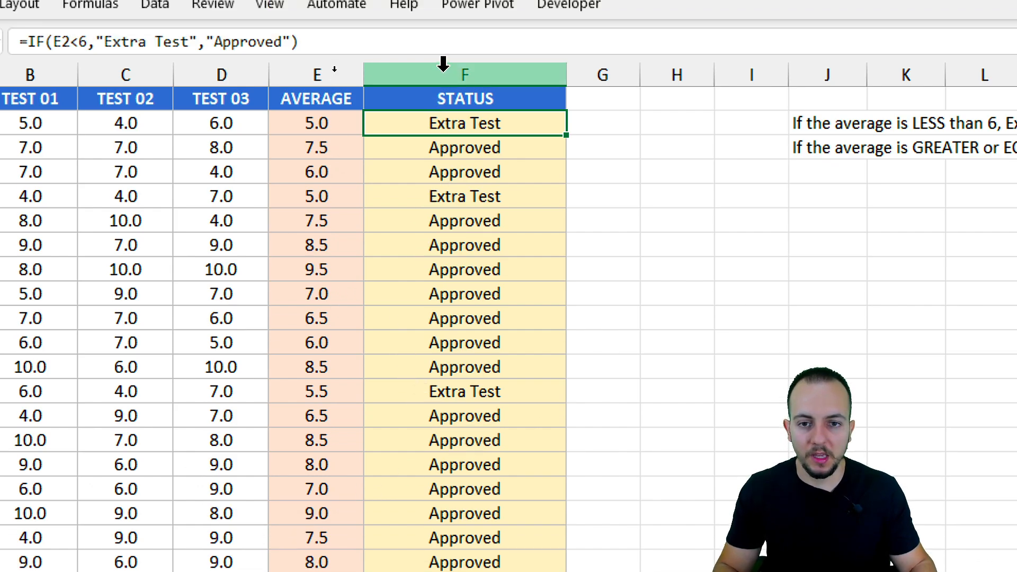
Inspect the IF formula in F2 and its reference to the average cell without changing it
double_click(443, 84)
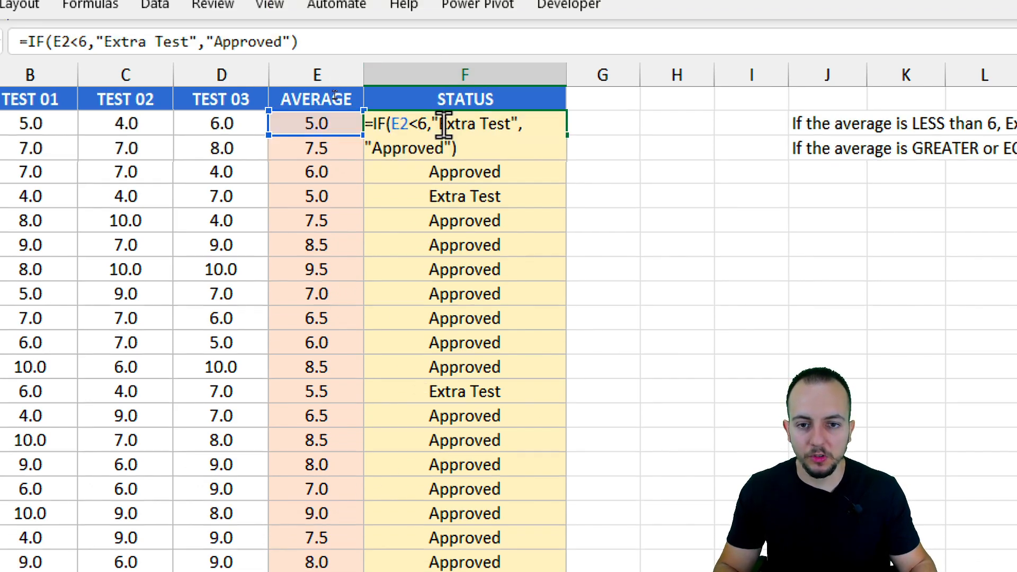
left_click(406, 83)
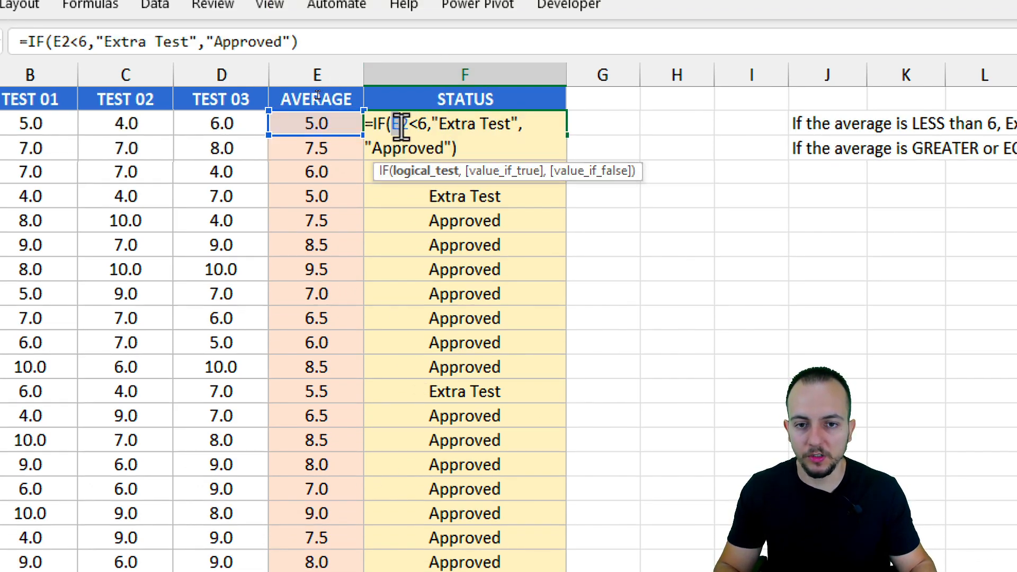
key("Escape")
left_click(312, 82)
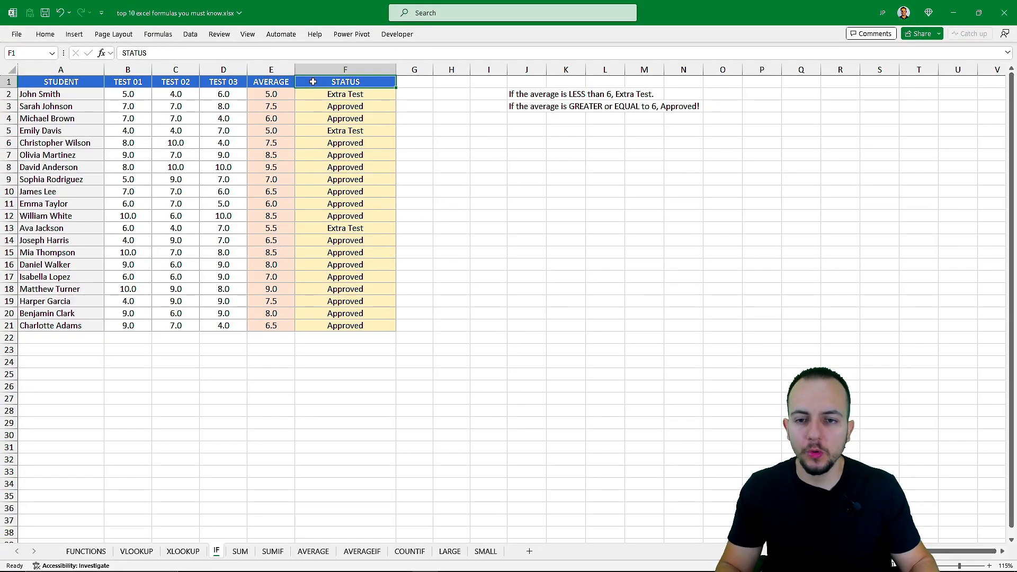
left_click(325, 91)
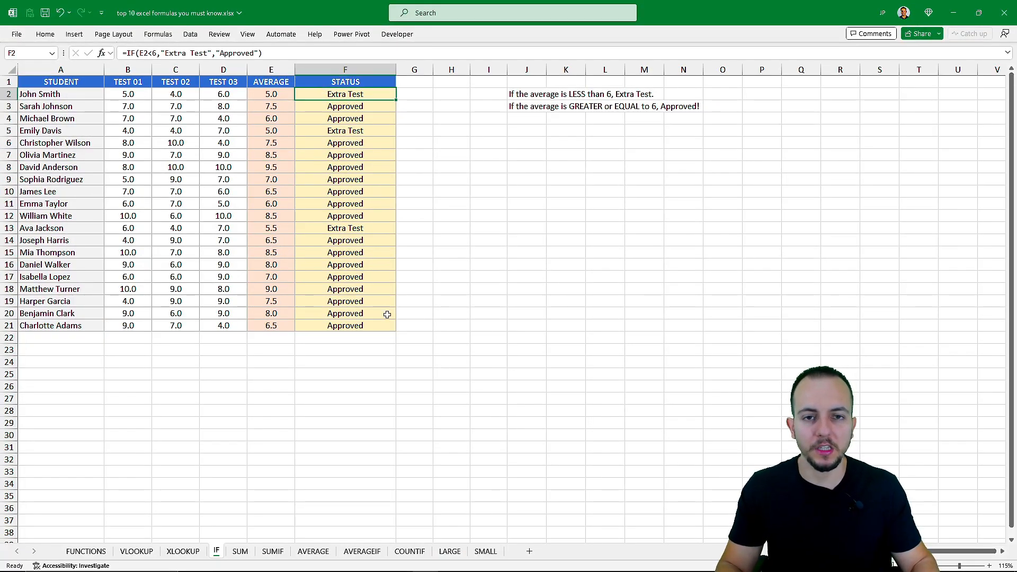
Open the SUM sheet and review its Month, Quantity and Total columns, including the quantities in B2:B13
left_click(240, 551)
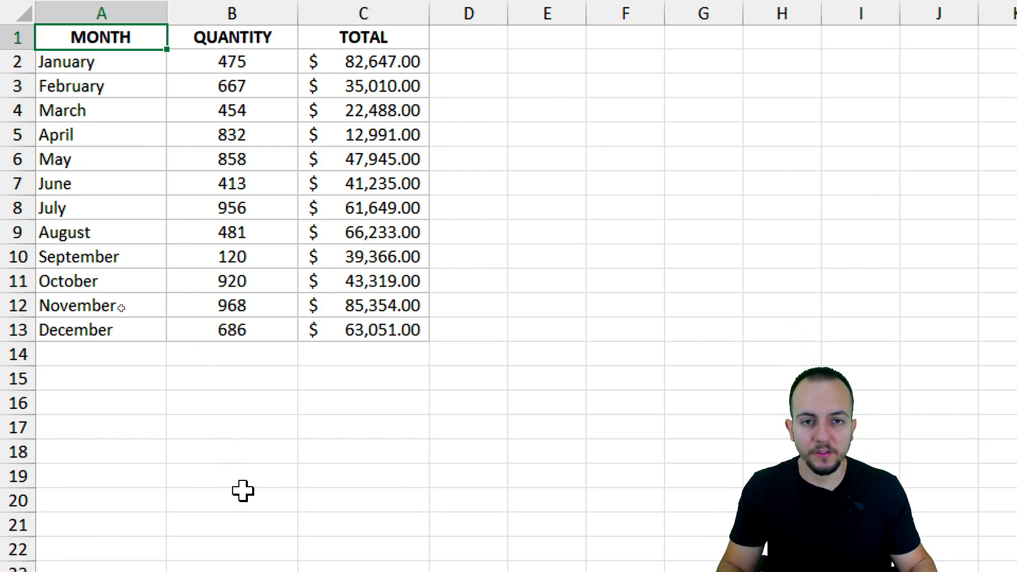
left_click(139, 13)
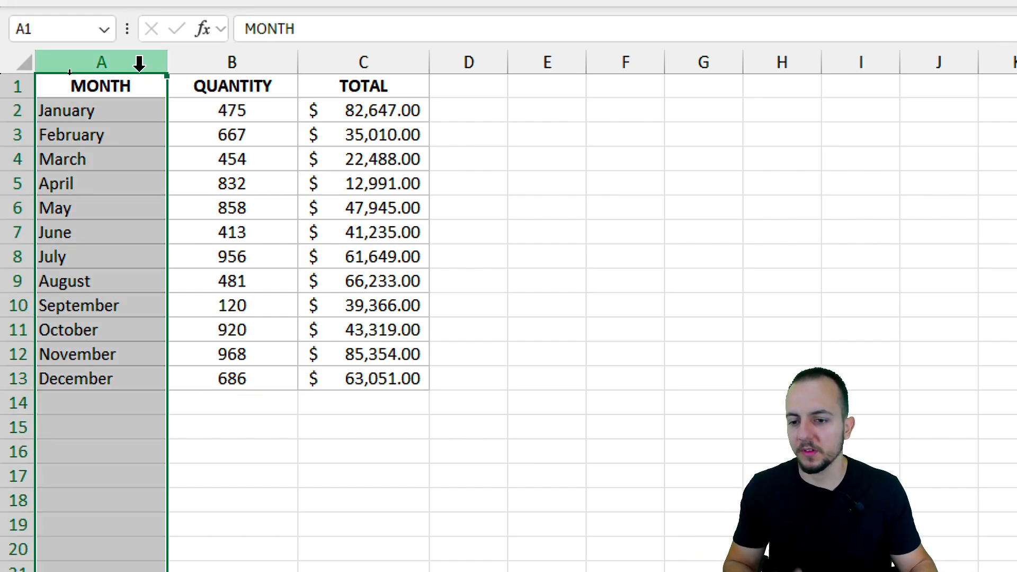
left_click(221, 64)
left_click(348, 64)
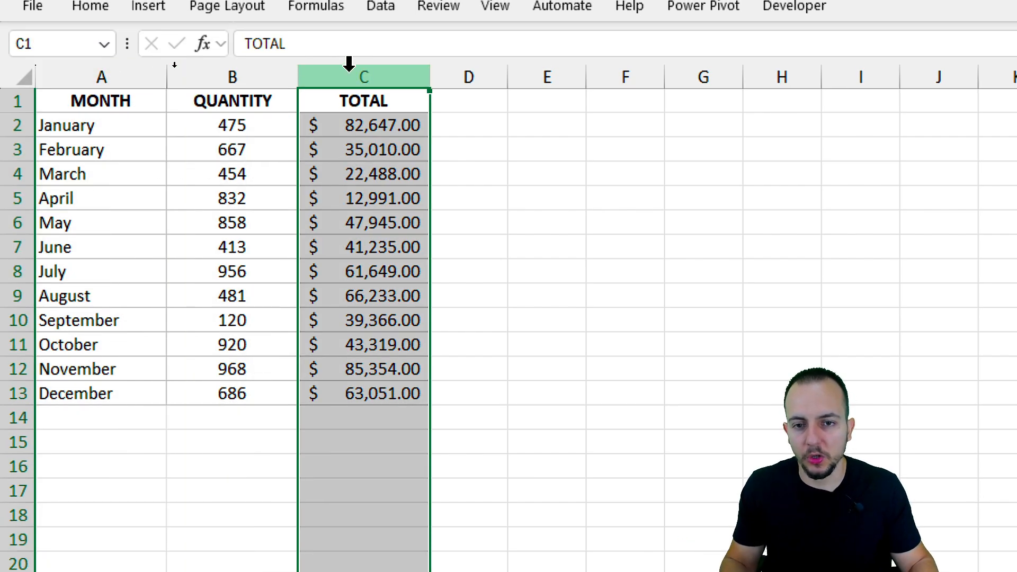
left_click(98, 94)
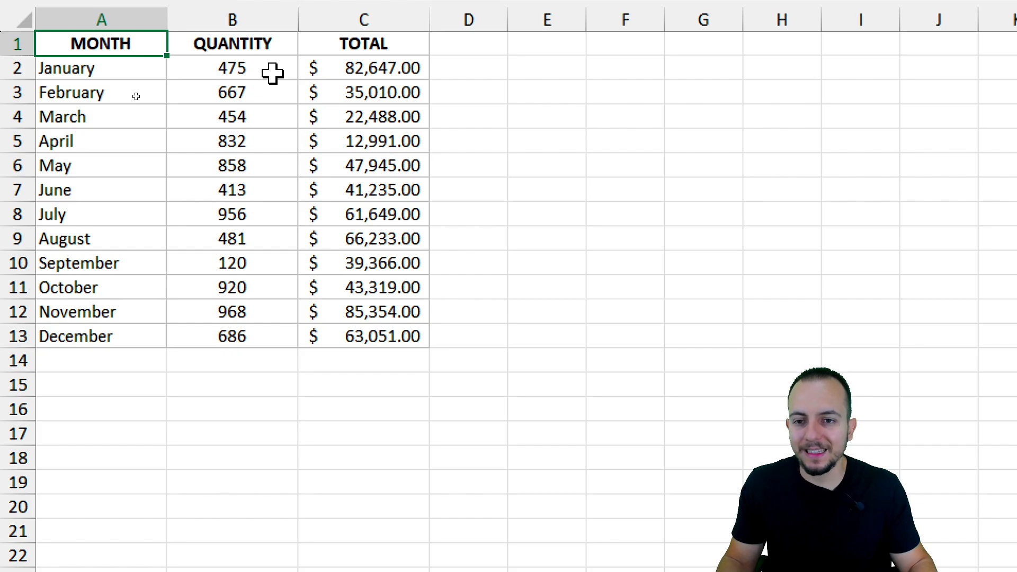
left_click_drag(270, 73, 259, 329)
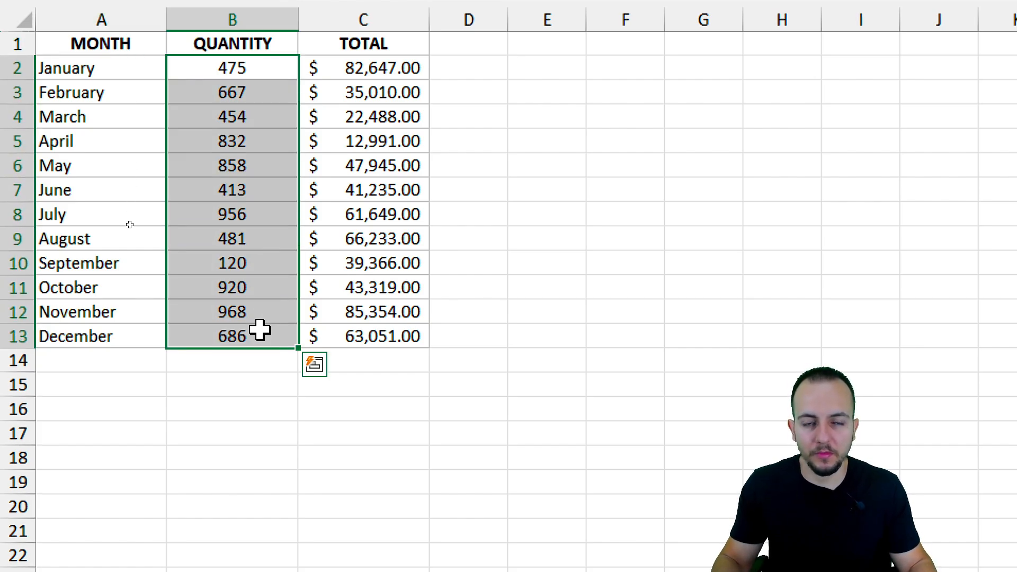
Add the January to March quantities in B16 with the formula =B2+B3+B4
left_click(233, 401)
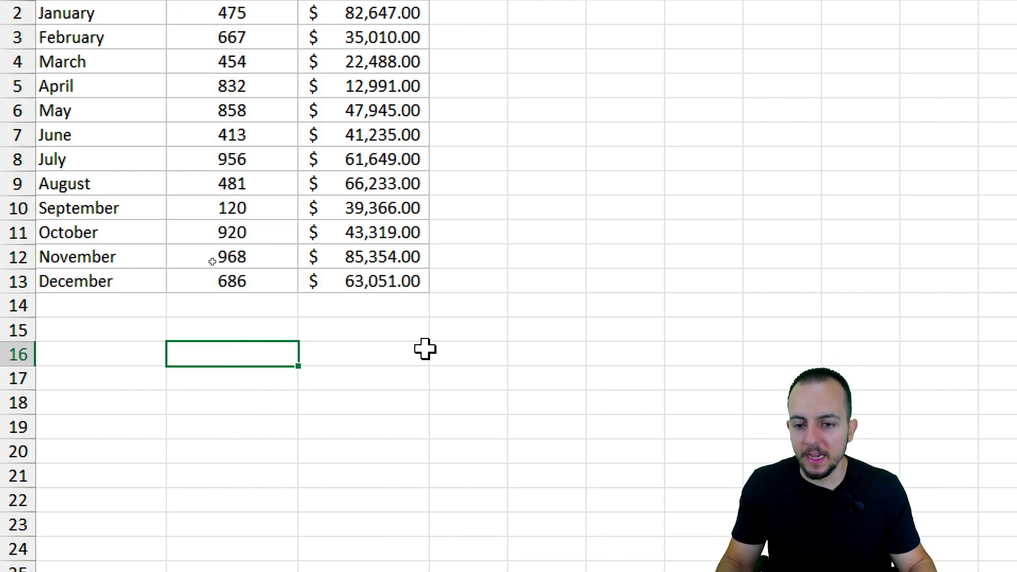
type("=")
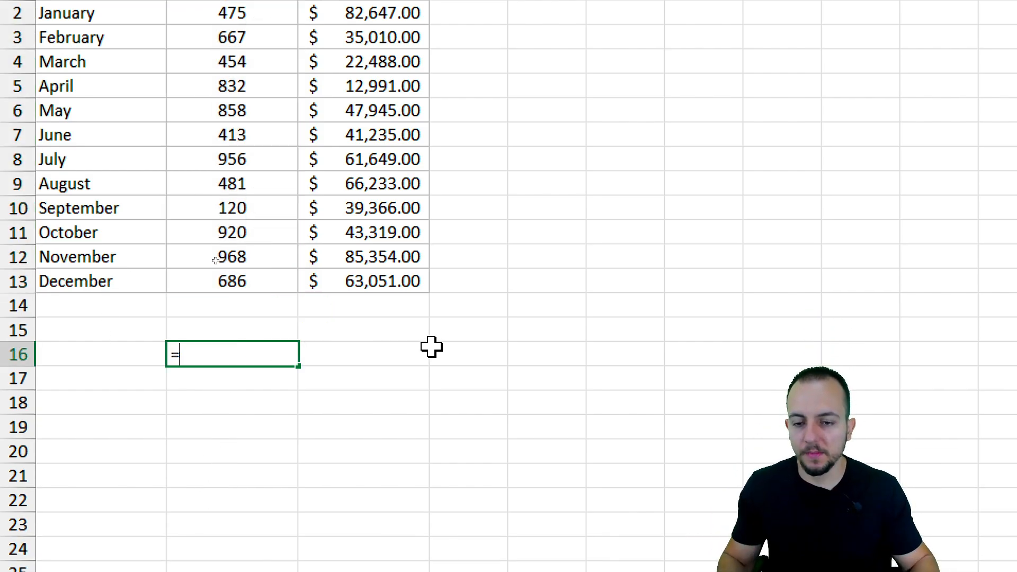
left_click(281, 68)
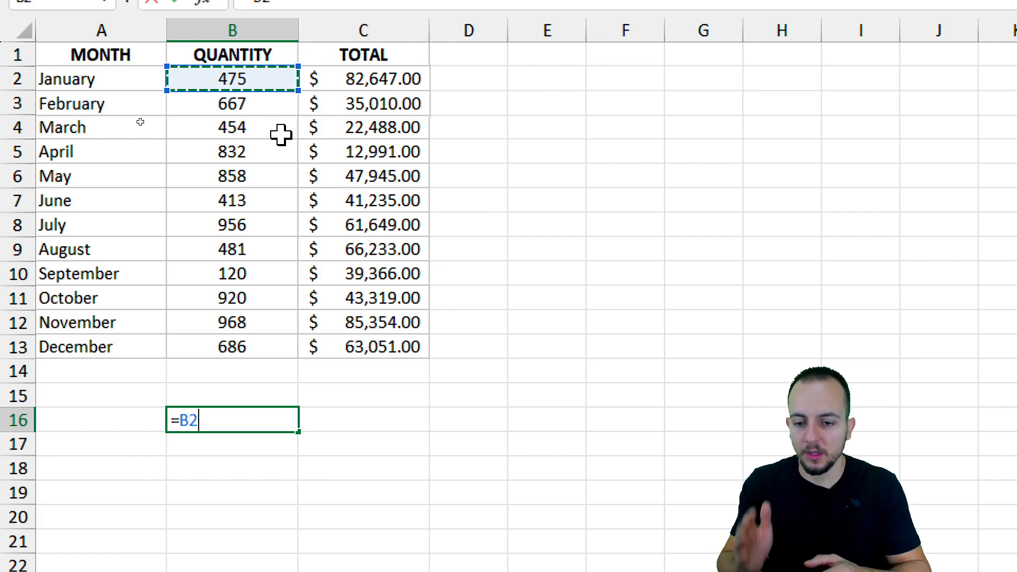
type("+")
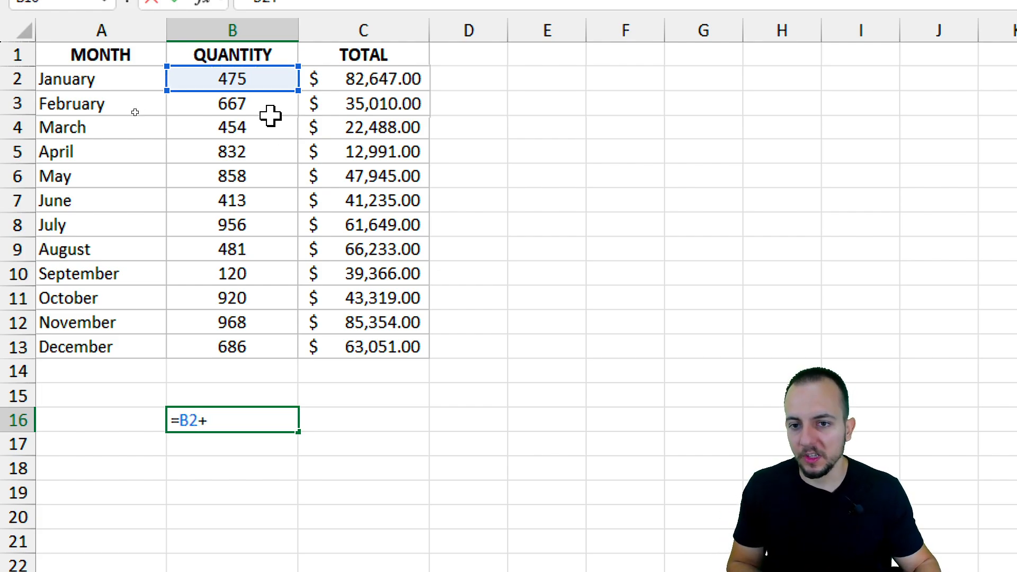
left_click(270, 104)
type("+")
left_click(268, 128)
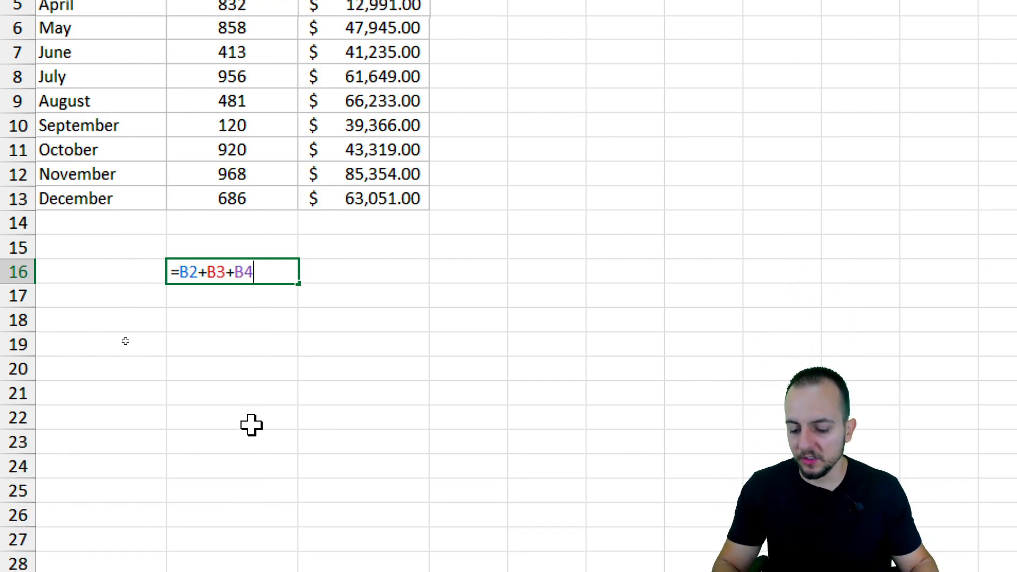
left_click_drag(218, 255, 238, 295)
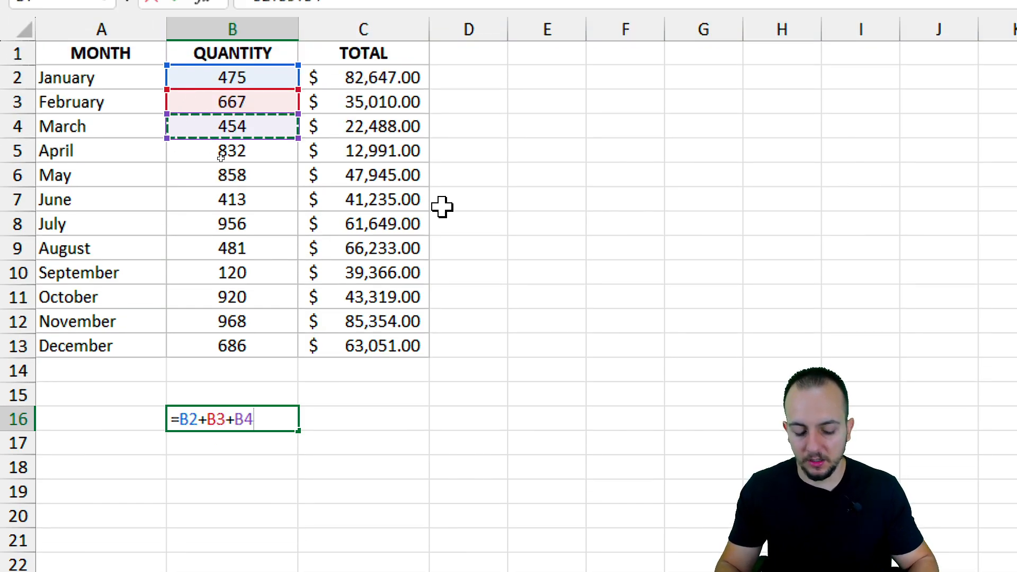
key("Return")
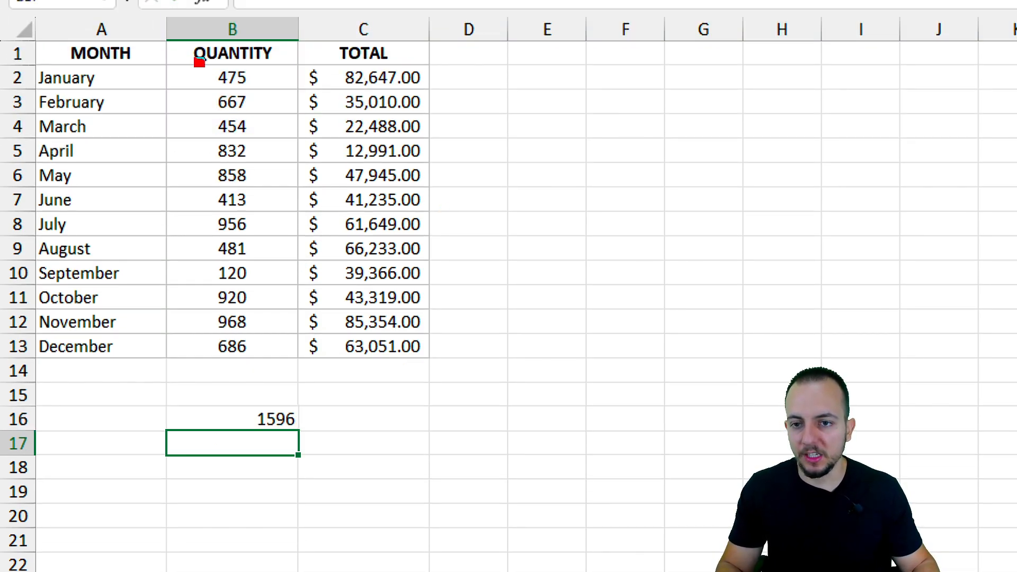
Compare the B16 result with the January to March quantities that its formula adds
mouse_move(197, 60)
left_mouse_down()
mouse_move(270, 141)
mouse_move(275, 387)
mouse_move(267, 405)
left_mouse_up()
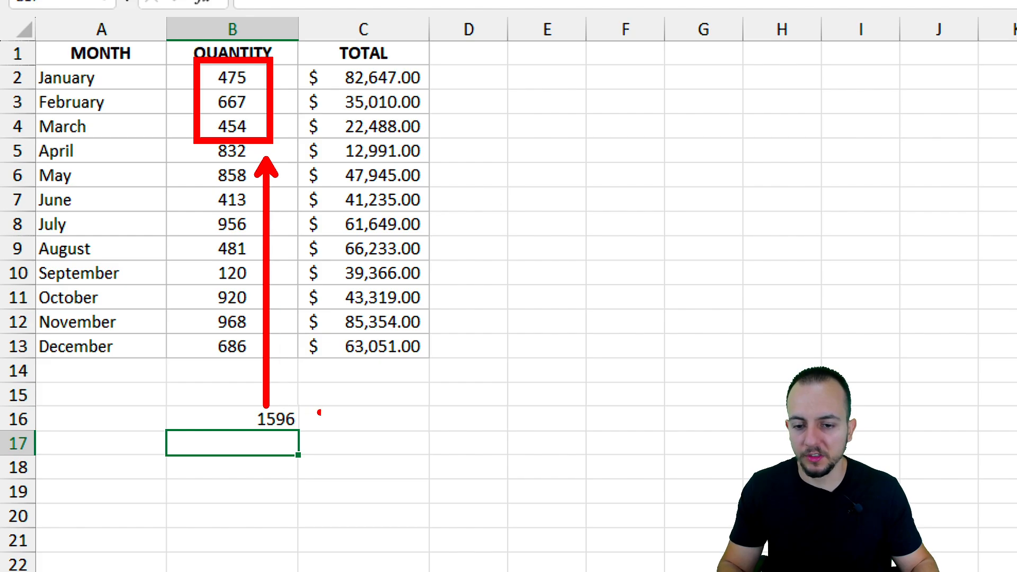
key("Escape")
left_click(202, 413)
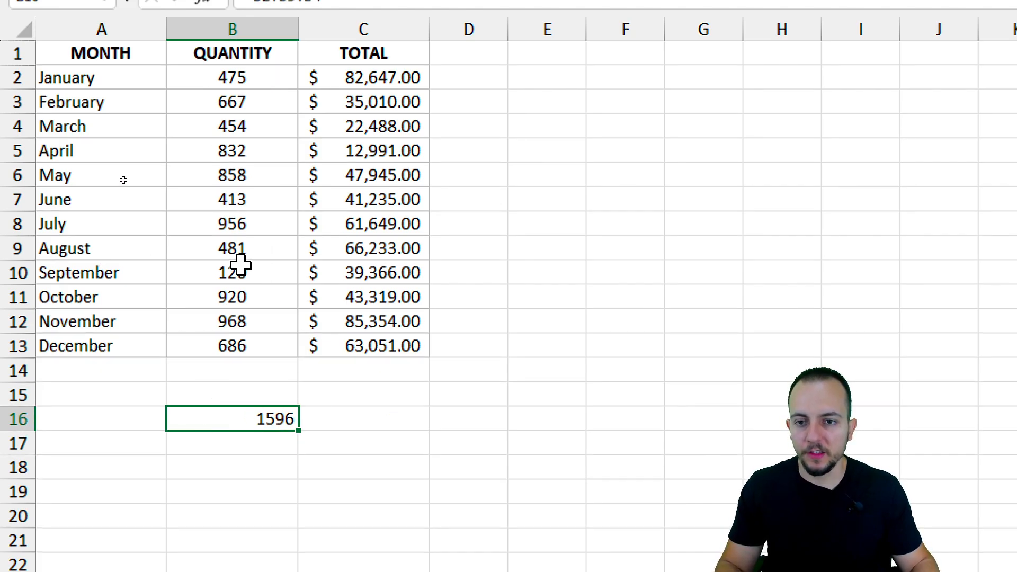
left_click(262, 80)
left_click(267, 106)
left_click(268, 144)
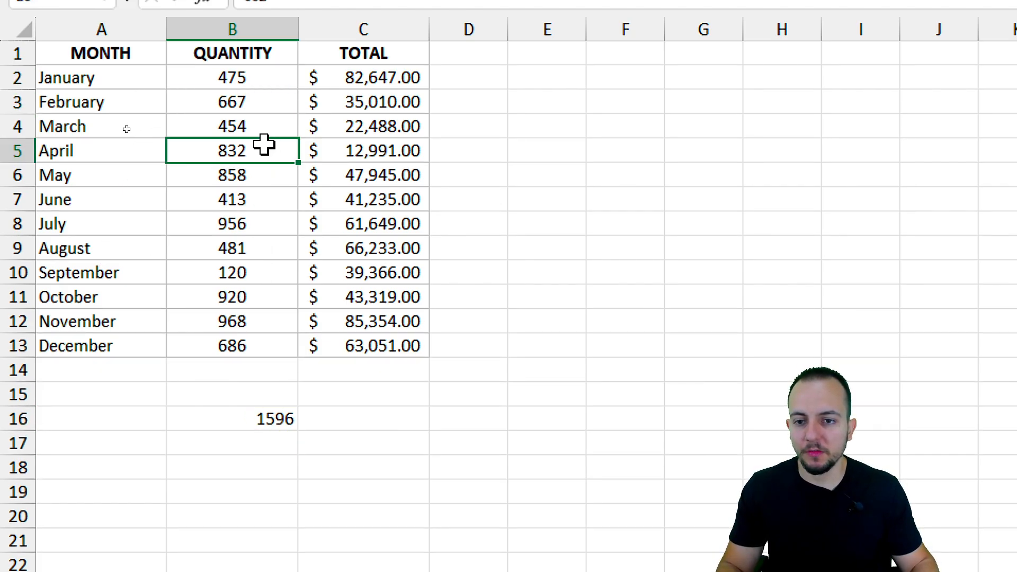
Clear the addition formula in B16 and total all monthly quantities there with =SUM(B2:B13)
left_click(278, 418)
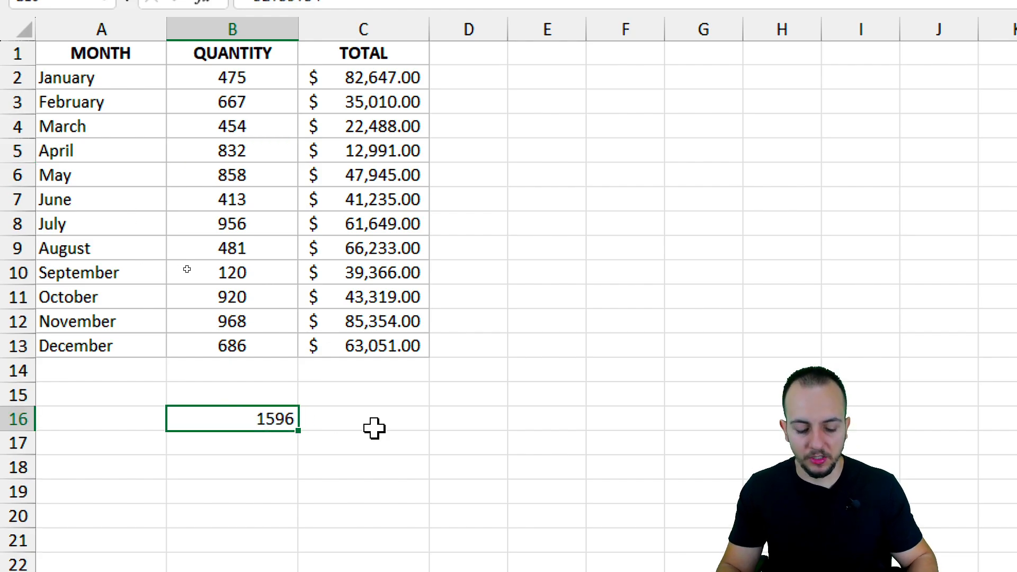
key("Delete")
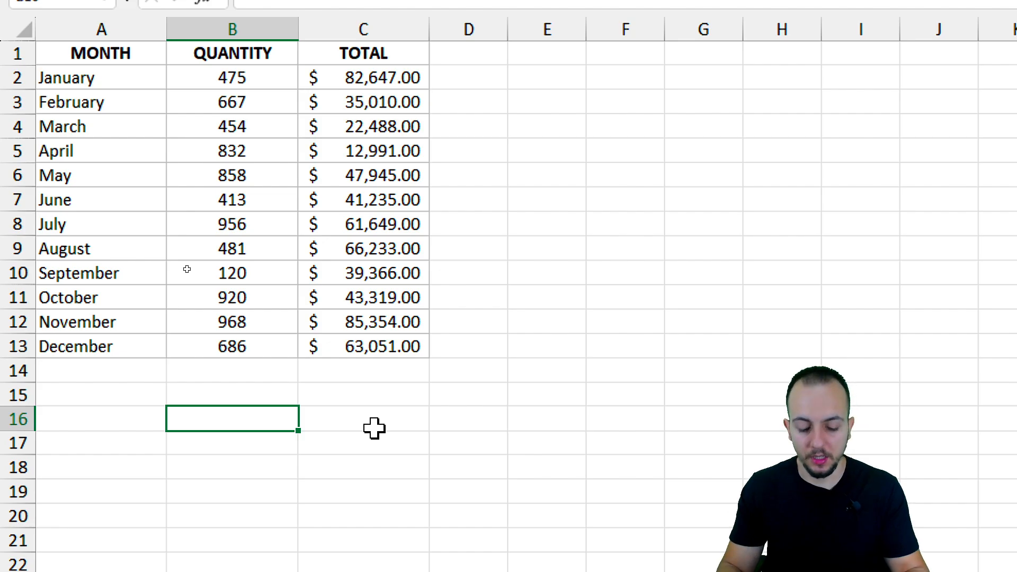
type("=sum")
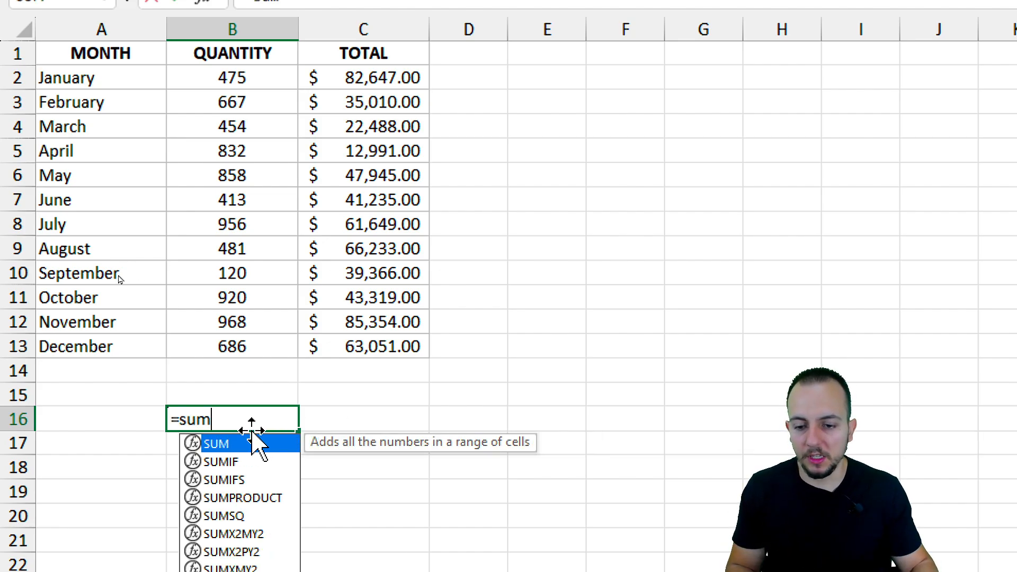
key("Tab")
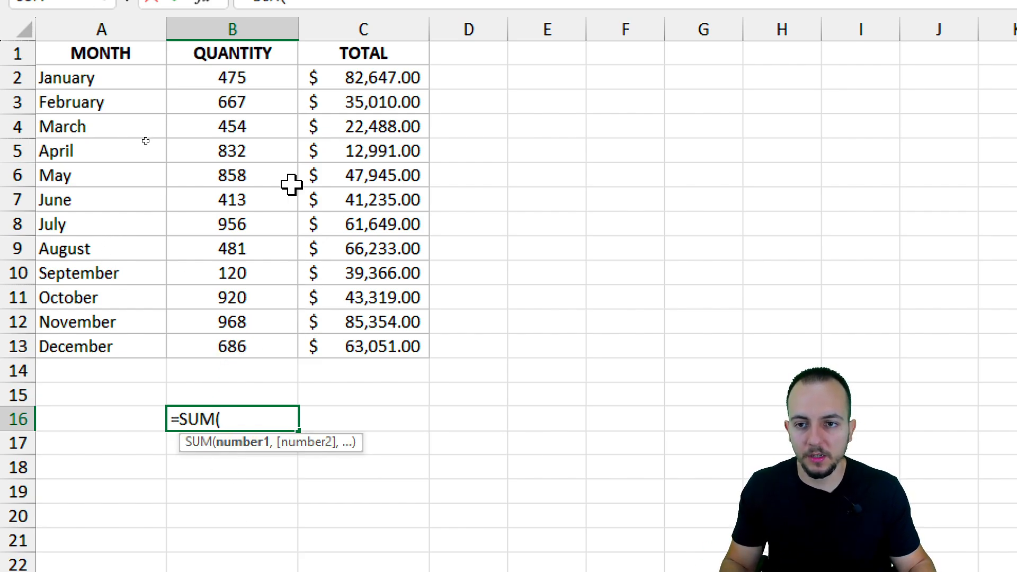
left_click_drag(265, 73, 234, 353)
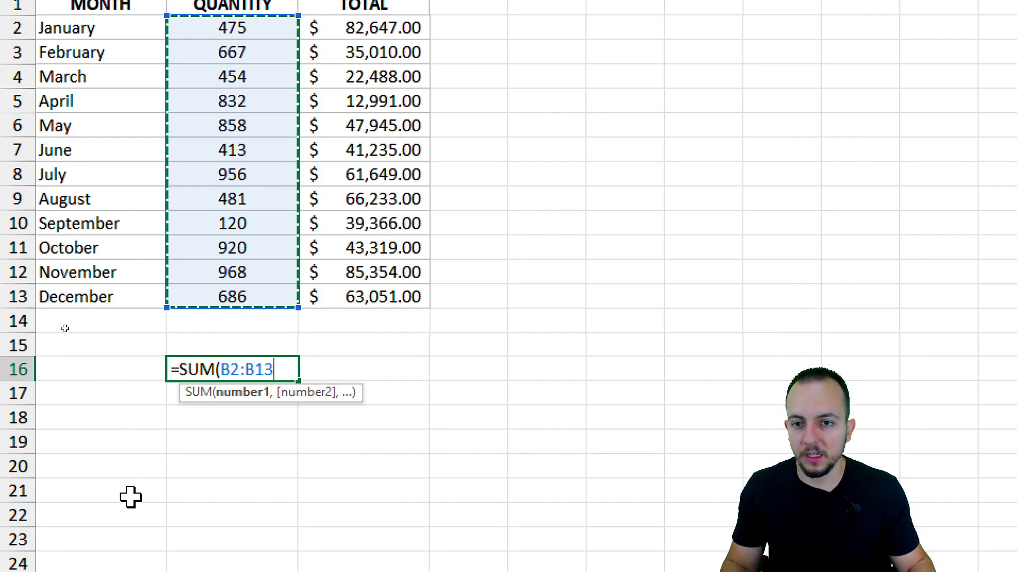
key("Return")
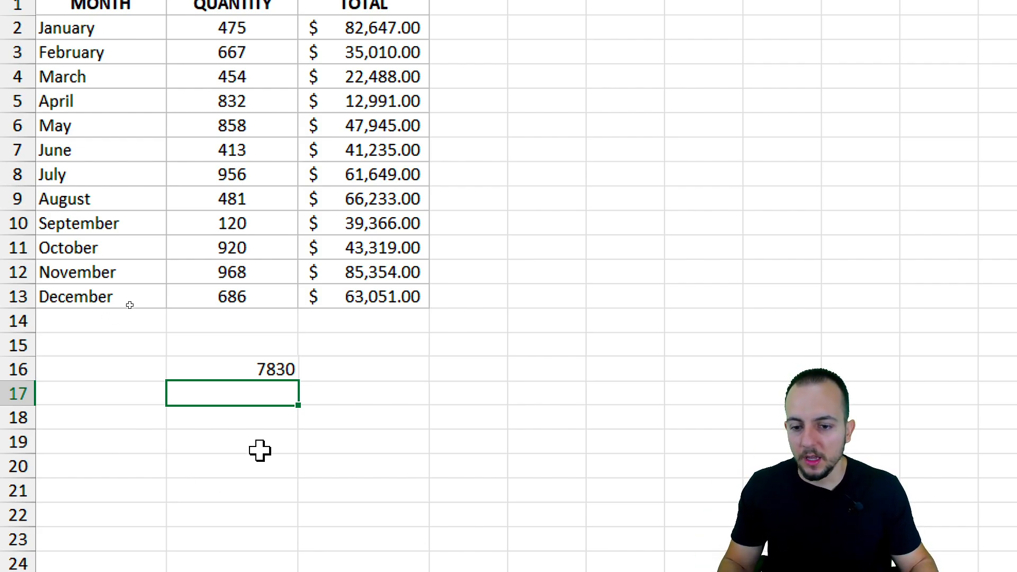
left_click(222, 424)
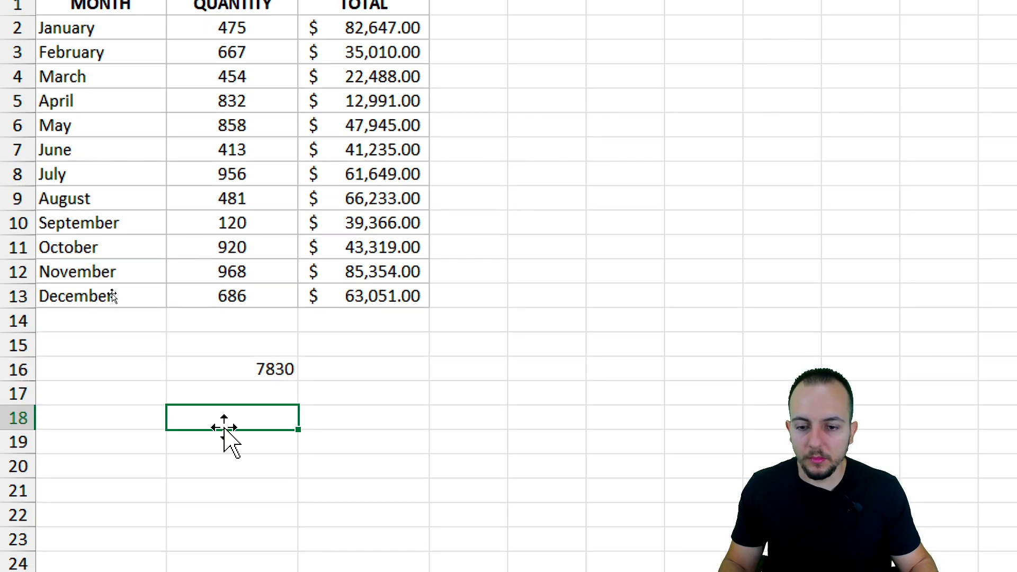
left_click(244, 368)
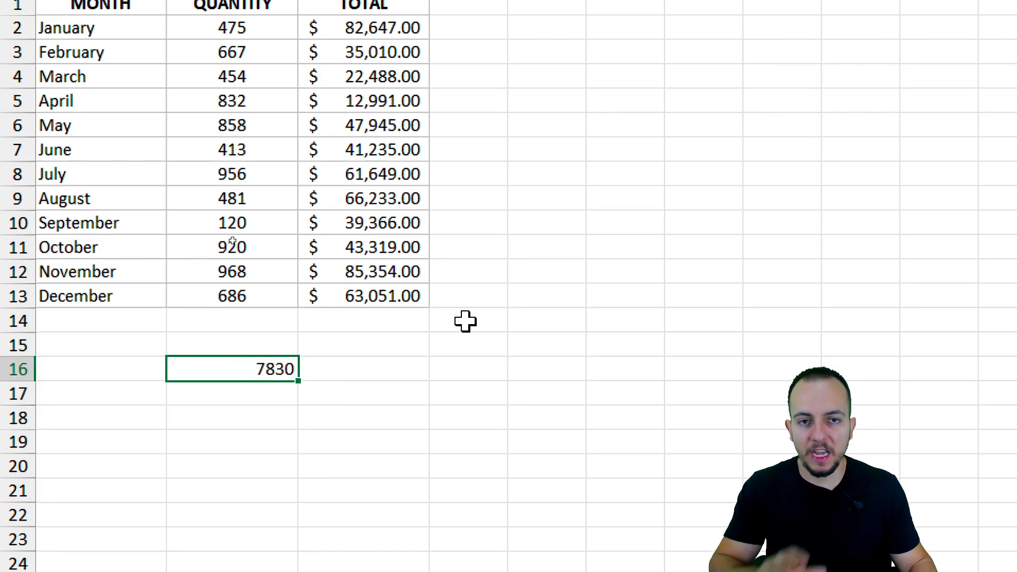
Start a SUM formula in B18 with the January to March quantities, B2:B4, as its first range
left_click(253, 421)
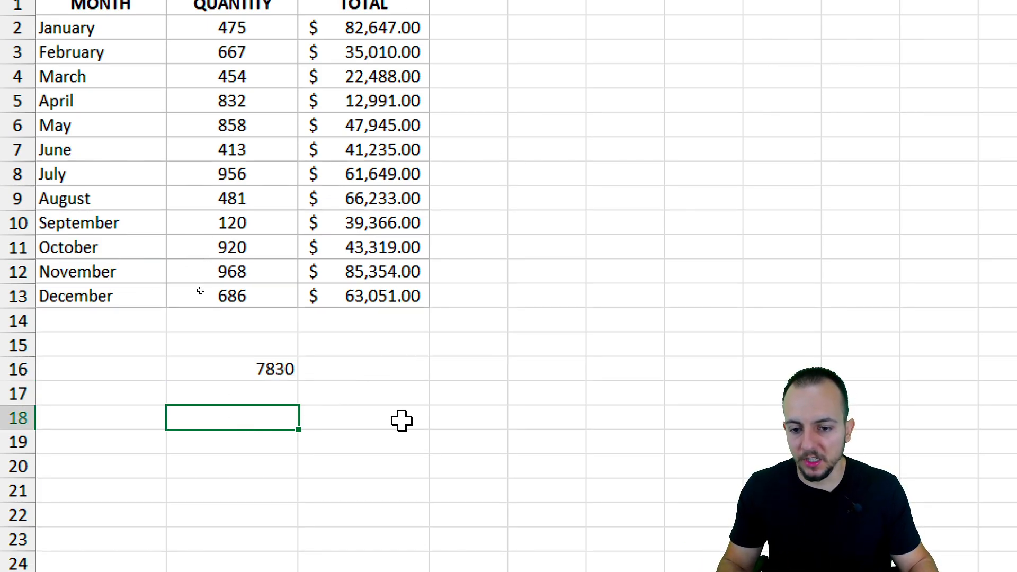
type("=sum")
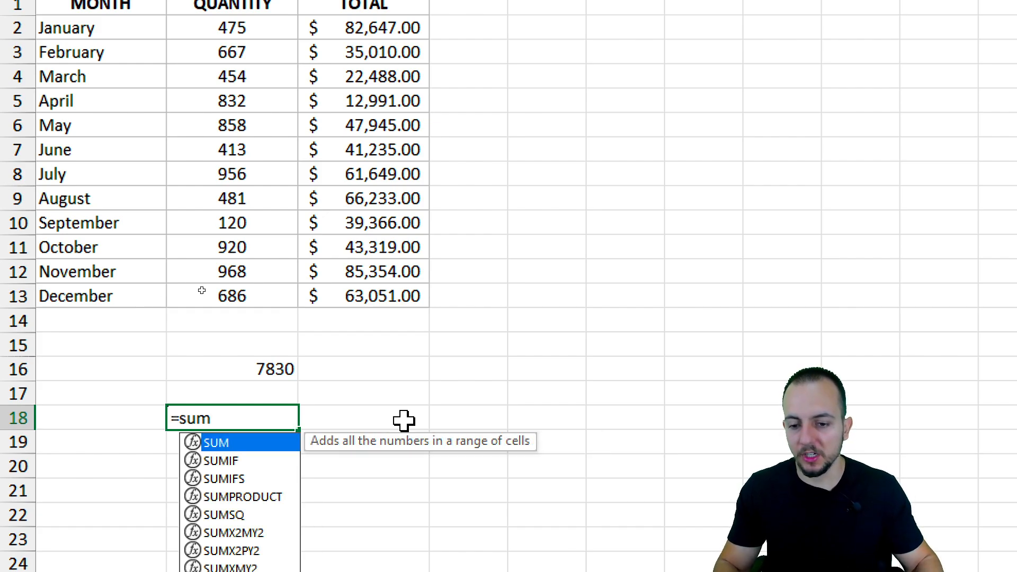
key("Tab")
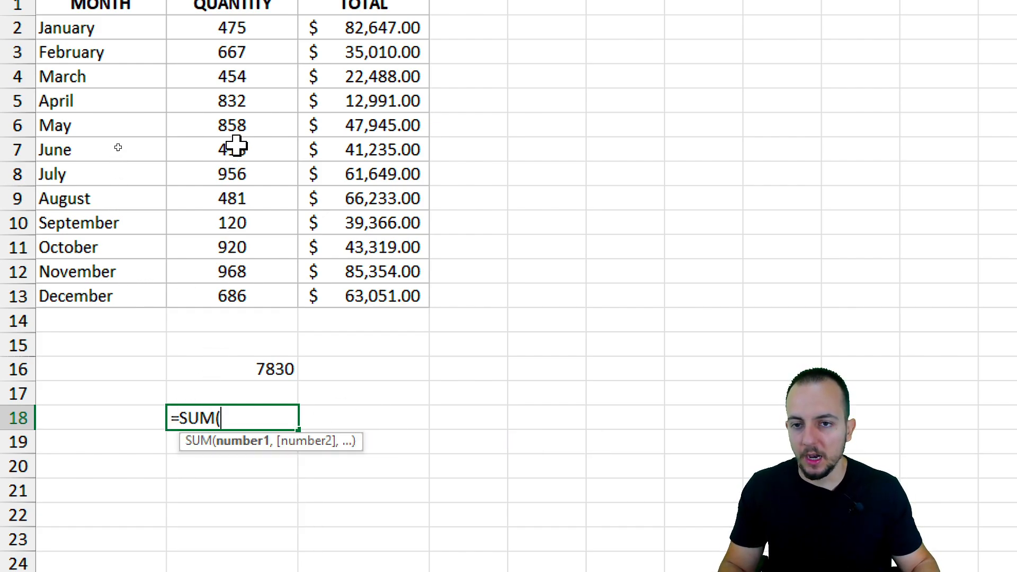
left_click_drag(253, 70, 262, 109)
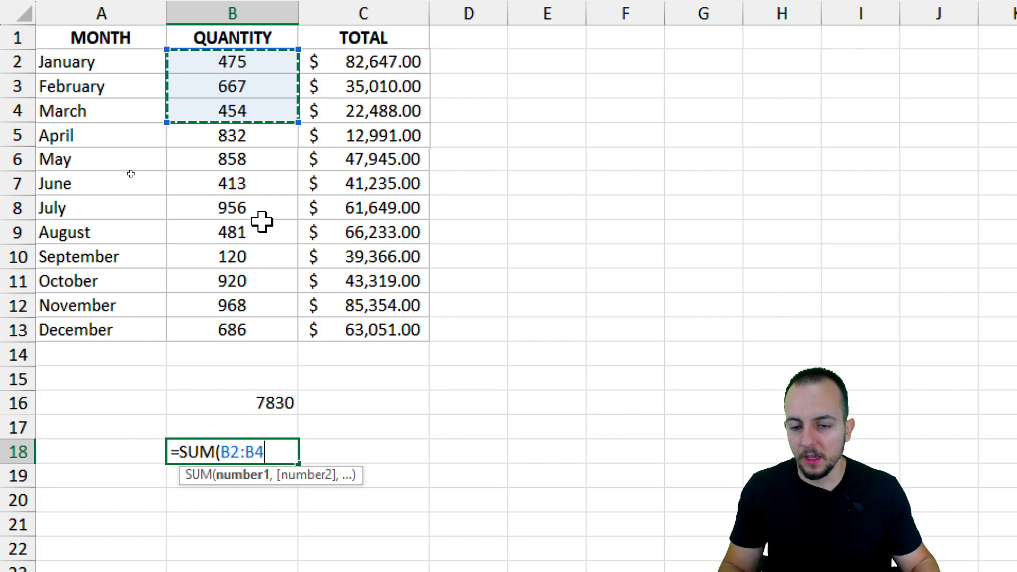
left_click_drag(235, 326, 253, 282)
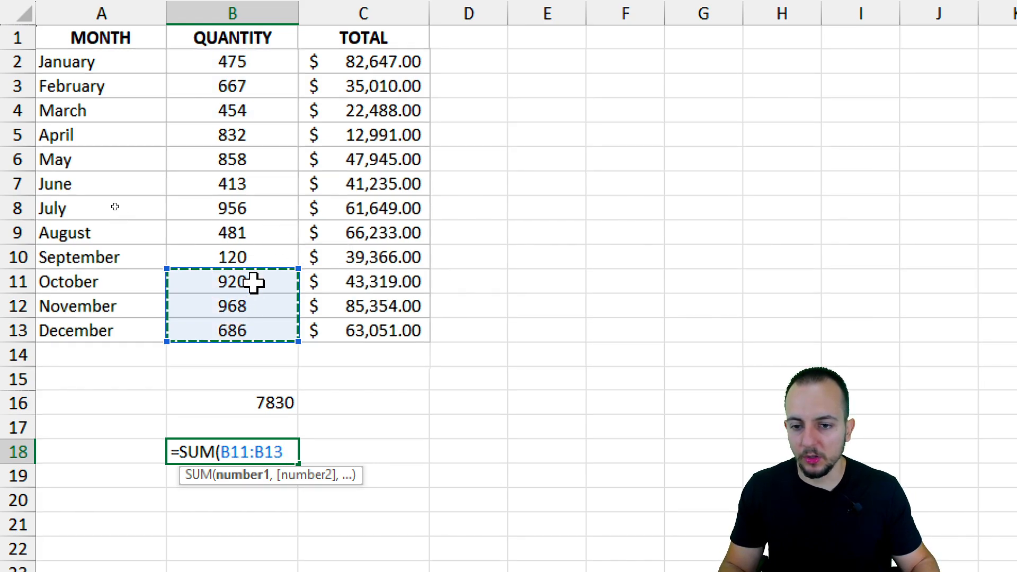
left_click(261, 66)
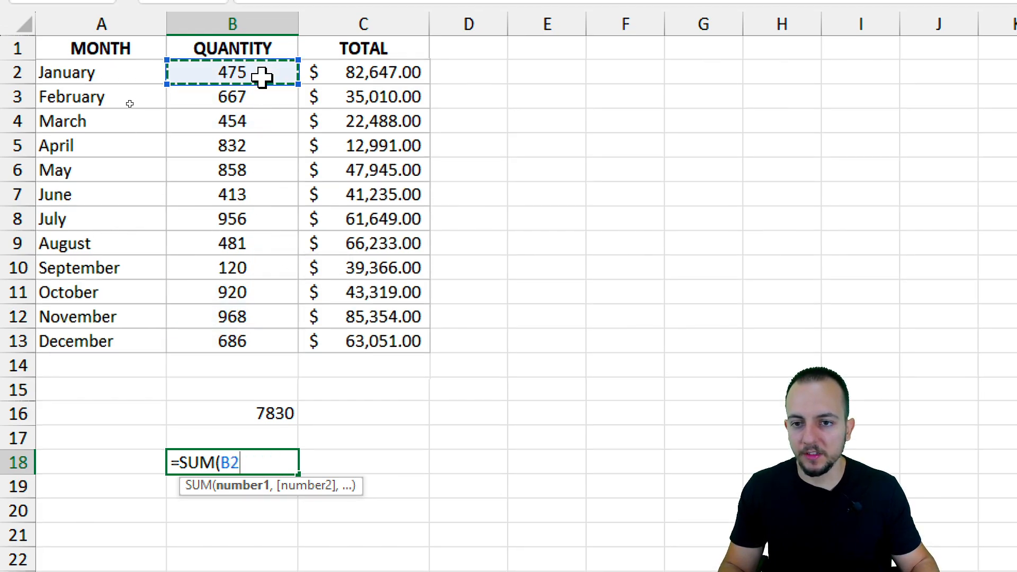
left_click_drag(261, 76, 257, 112)
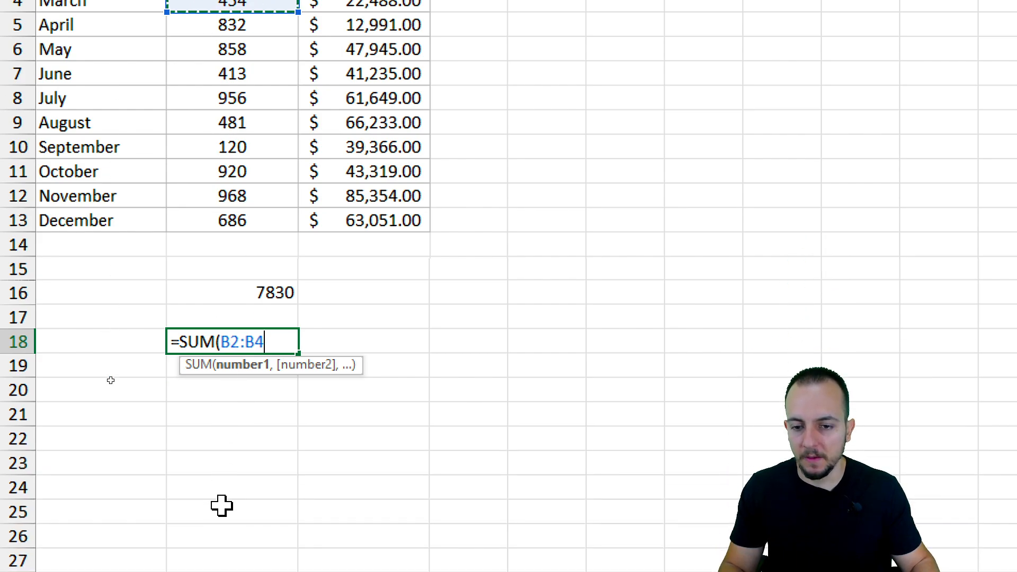
Add the October to December range and the June cell to B18's formula, entering =SUM(B2:B4,B11:B13,B7)
type(",")
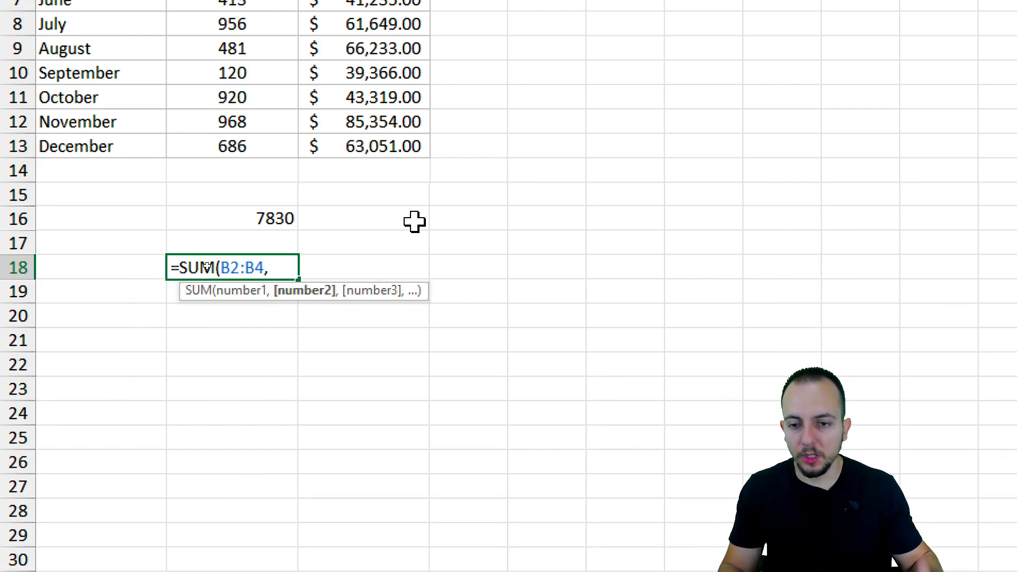
left_click_drag(223, 102, 224, 144)
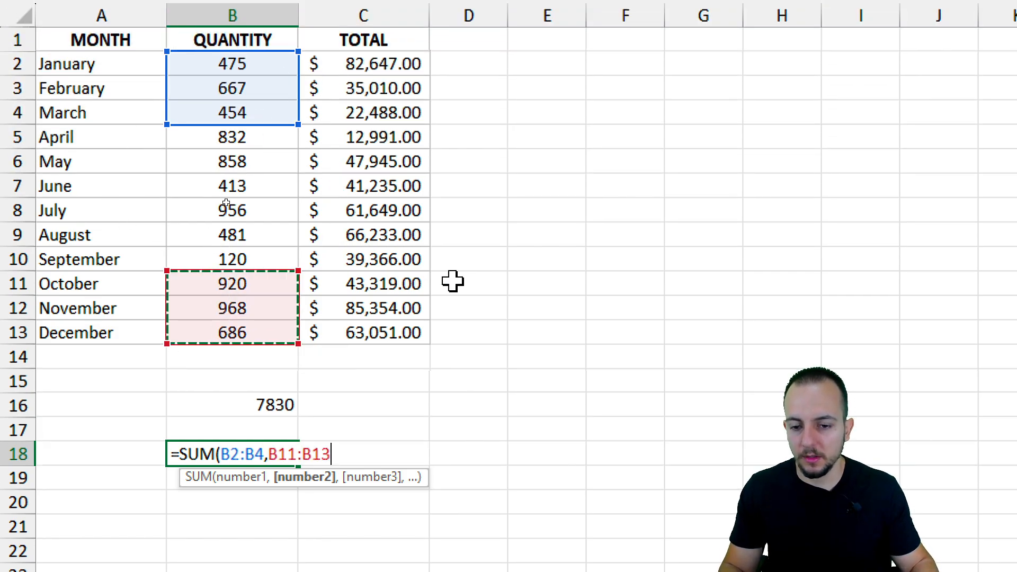
type(",")
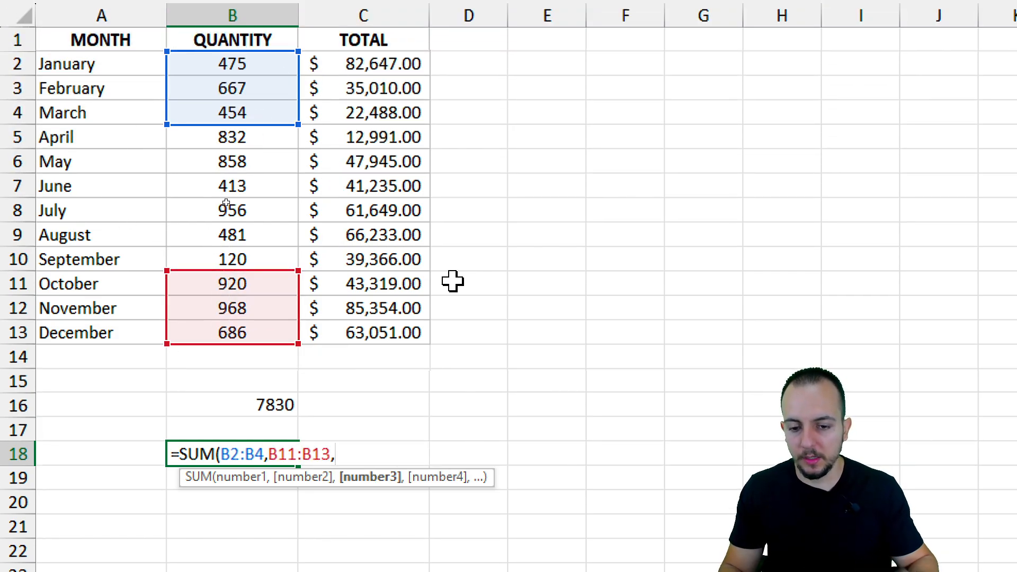
left_click(269, 189)
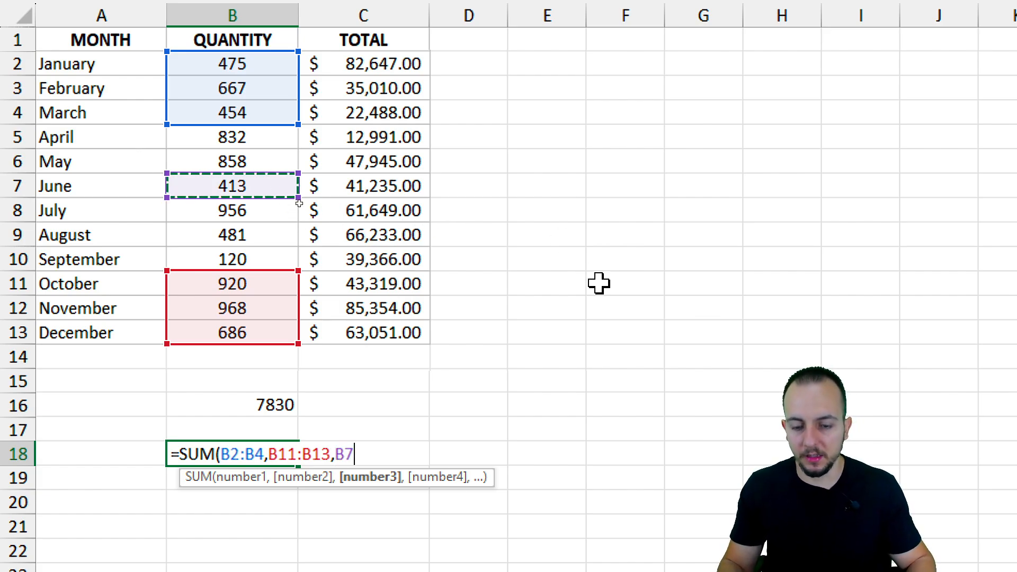
key("Return")
left_click(224, 450)
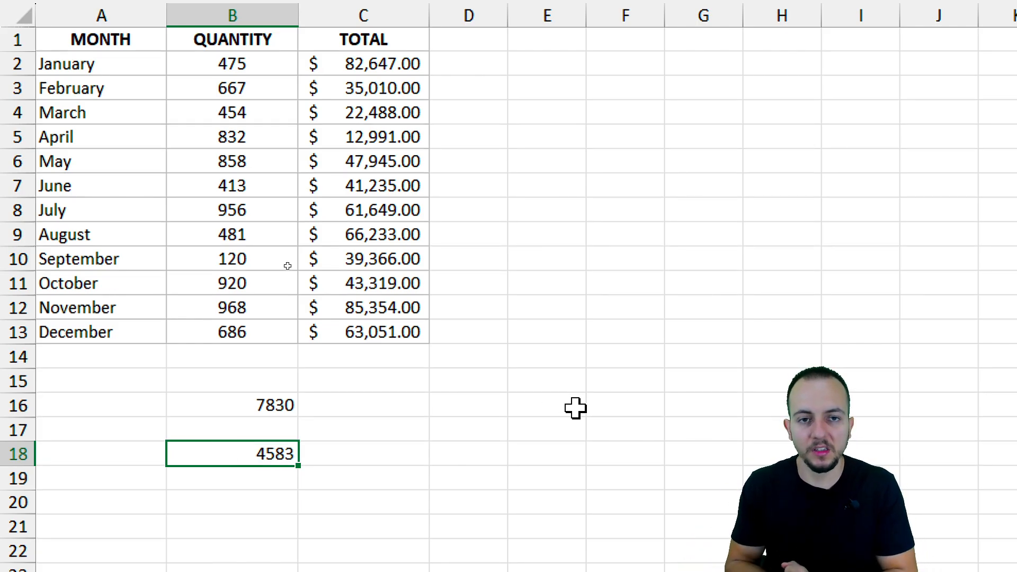
Clear the result in B18 and total all monthly amounts of the TOTAL column in C16 with =SUM(C2:C13)
key("Delete")
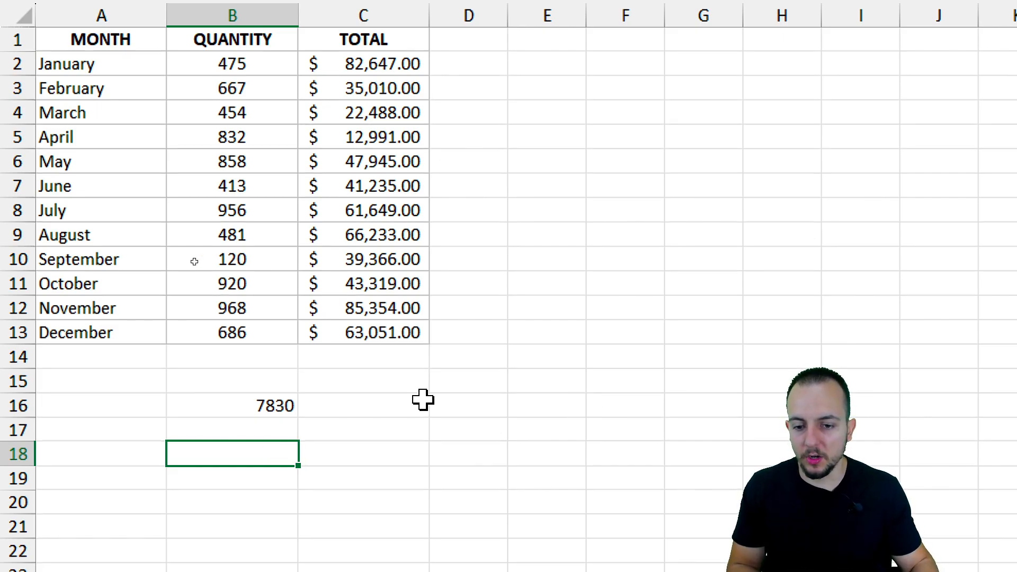
left_click(370, 402)
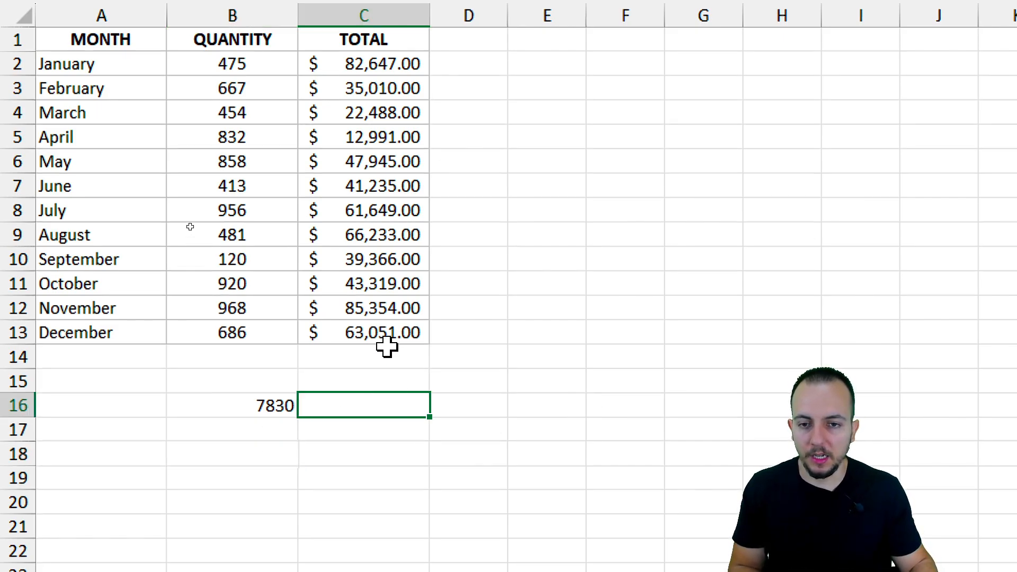
left_click_drag(374, 65, 376, 345)
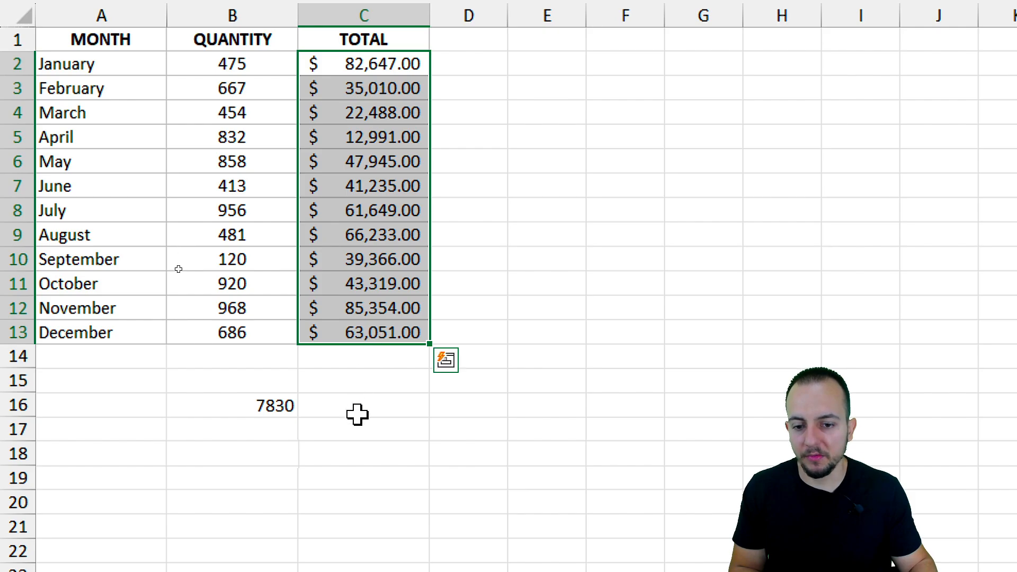
left_click(356, 414)
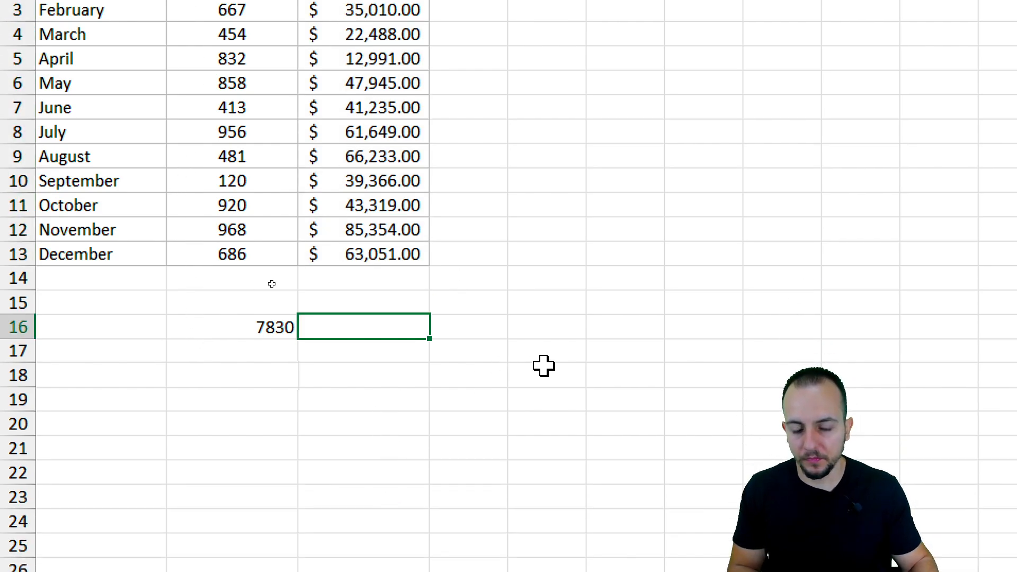
type("=sum")
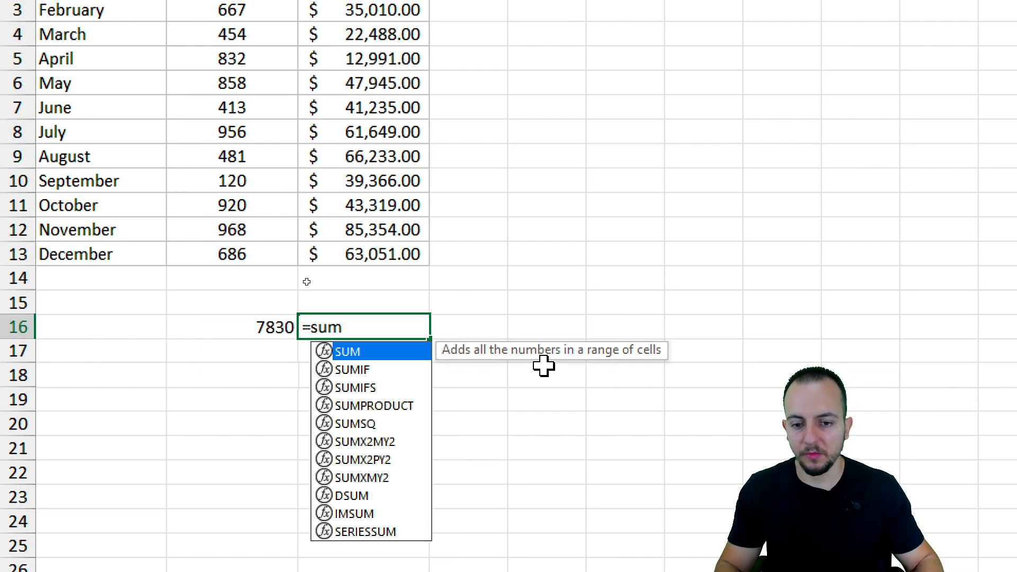
double_click(370, 352)
left_click(375, 254)
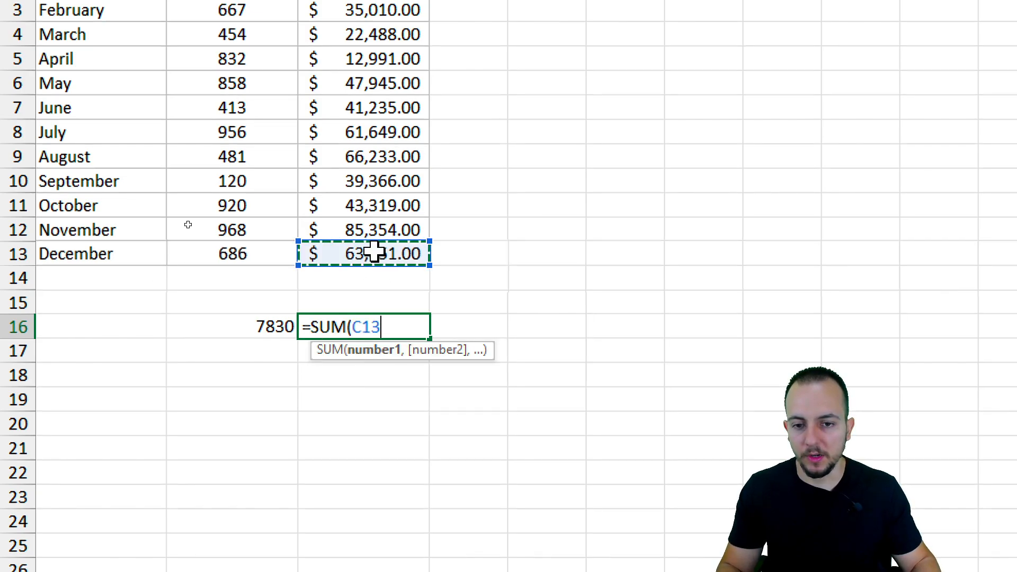
left_click_drag(375, 253, 371, 0)
key("Return")
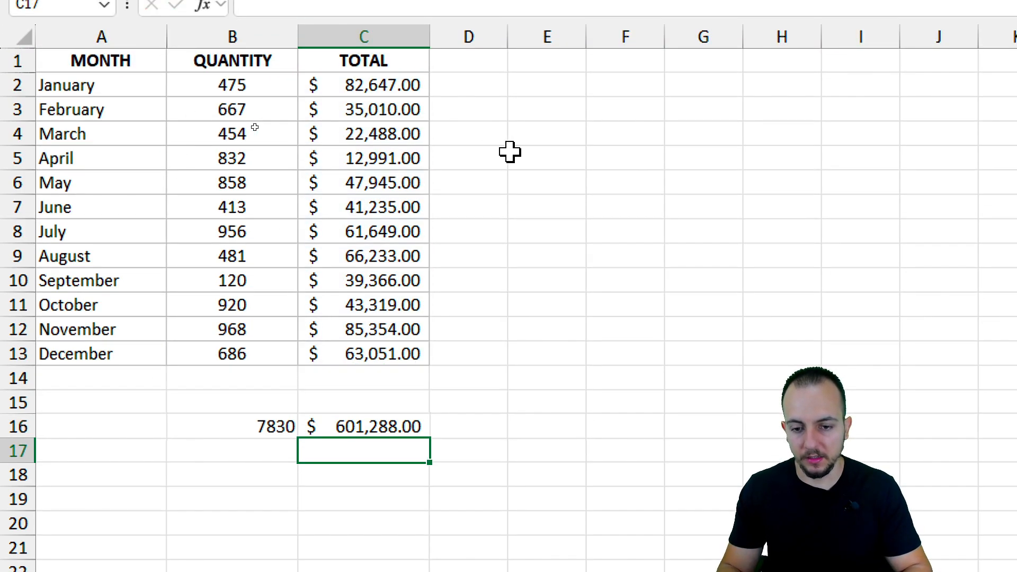
Review the total in C16 and switch to the SUMIF sheet
mouse_move(438, 401)
left_mouse_down()
mouse_move(295, 406)
mouse_move(424, 398)
left_mouse_up()
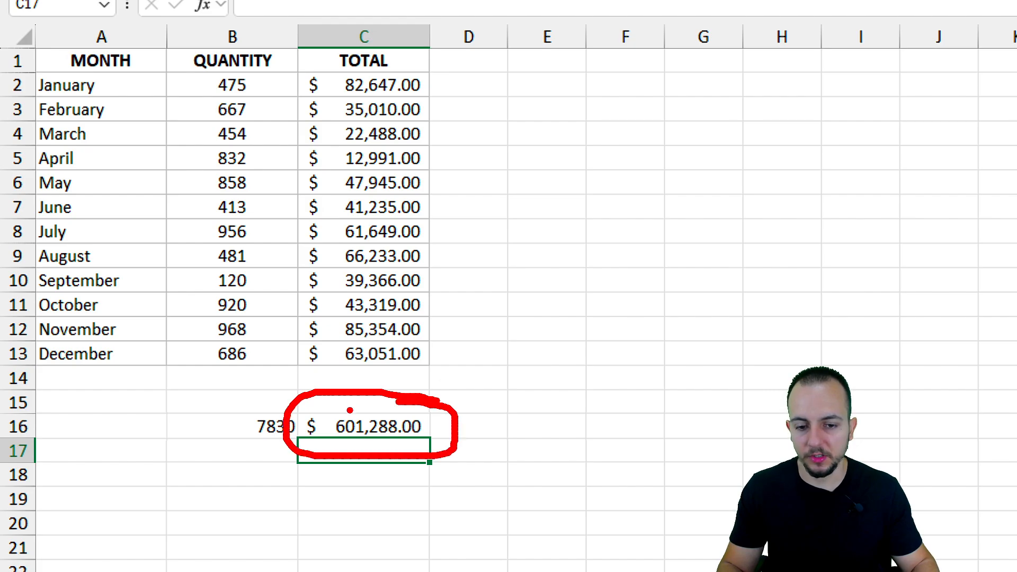
key("Escape")
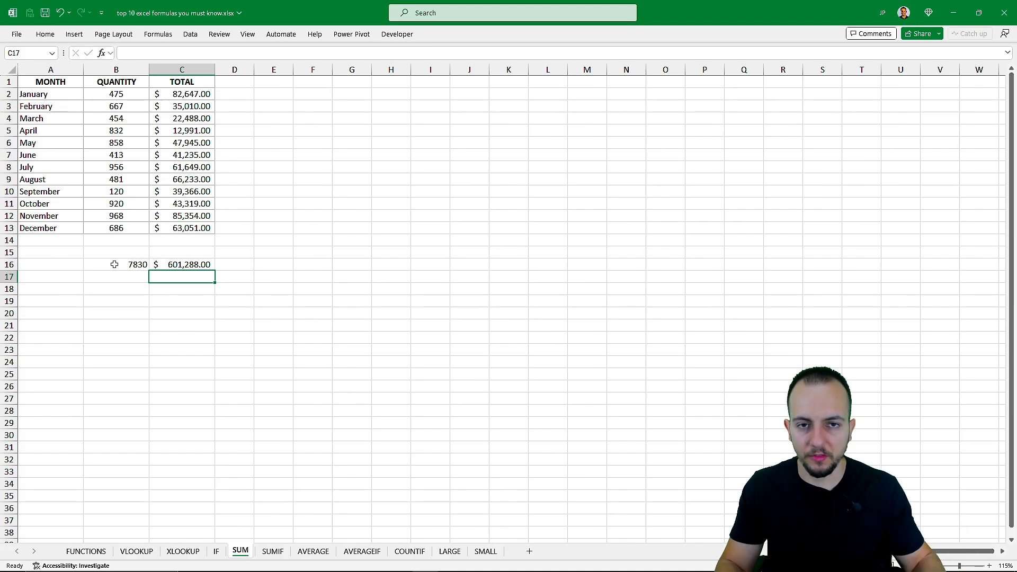
left_click(281, 551)
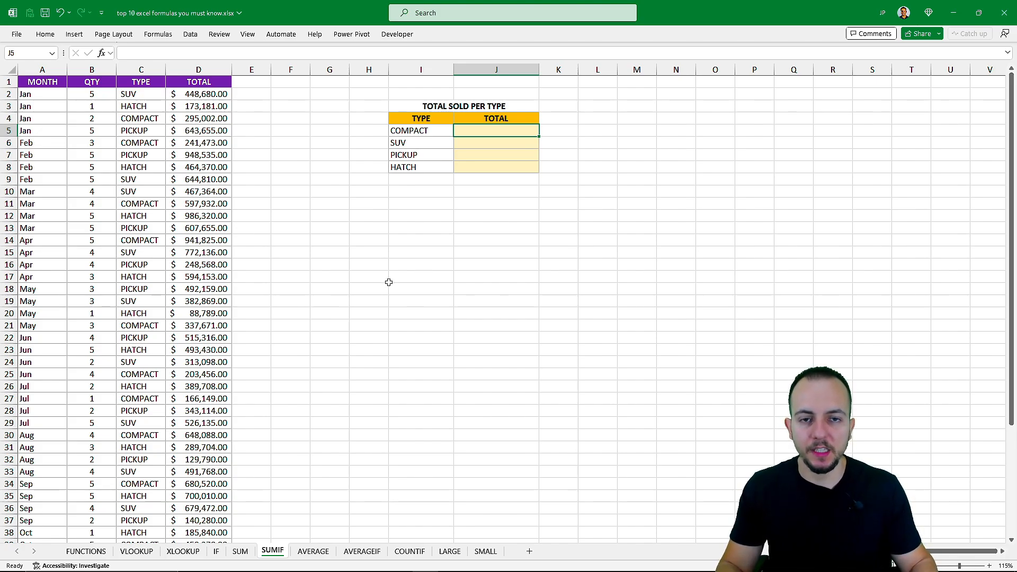
type("=sum")
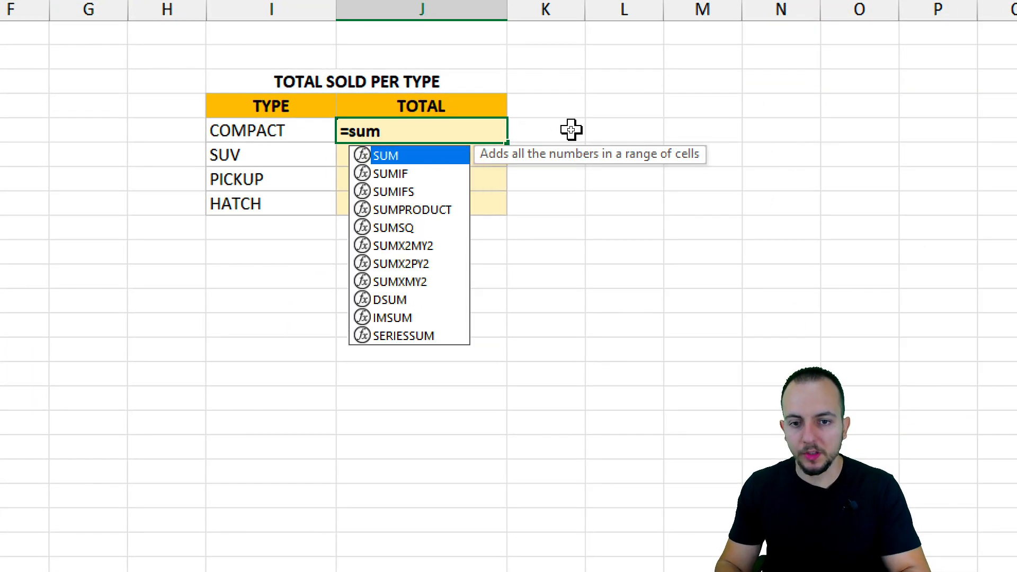
type("if")
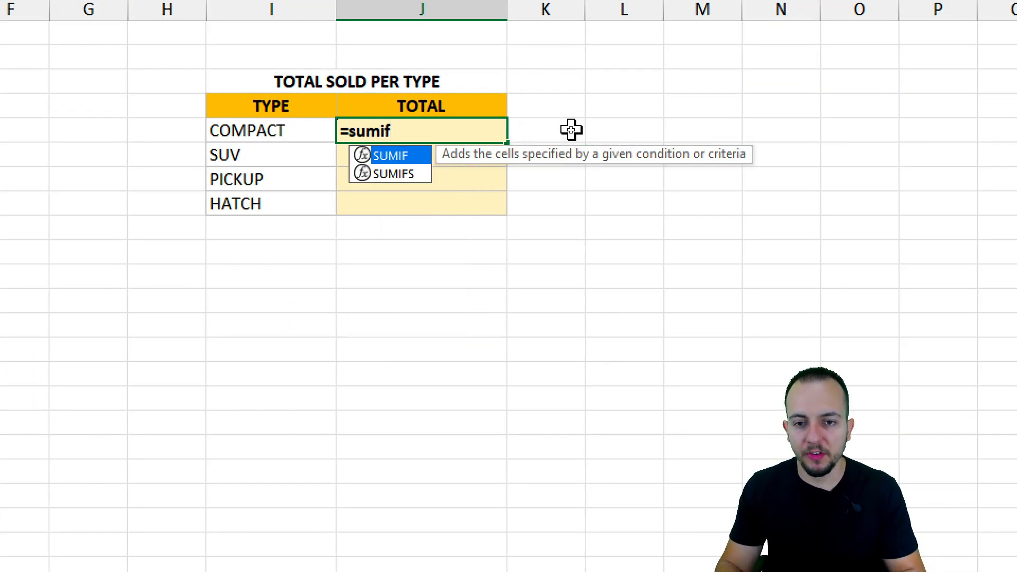
key("Escape")
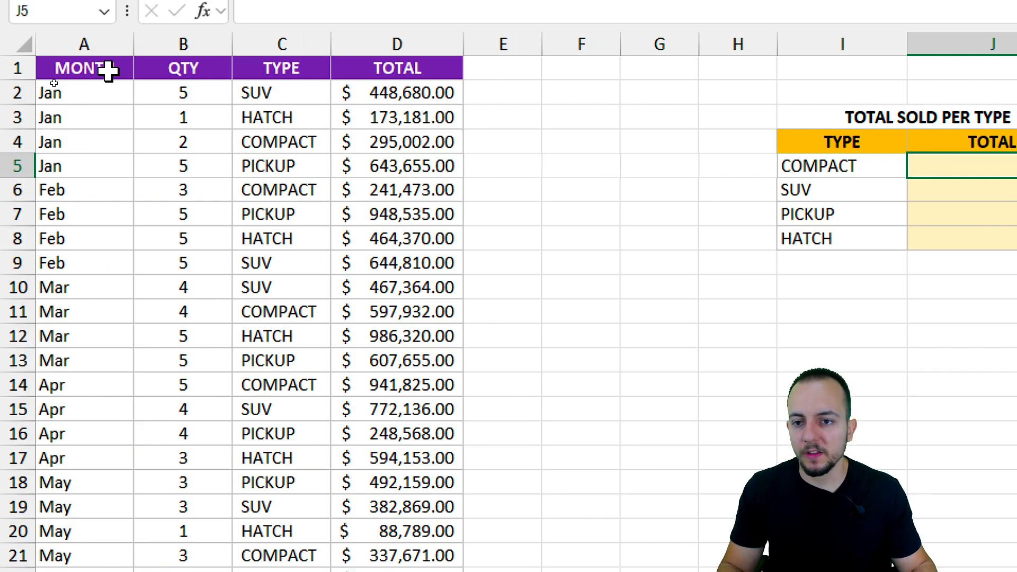
Examine the MONTH, QTY, TYPE and TOTAL columns of the sales table and the vehicle types listed in it
left_click(118, 44)
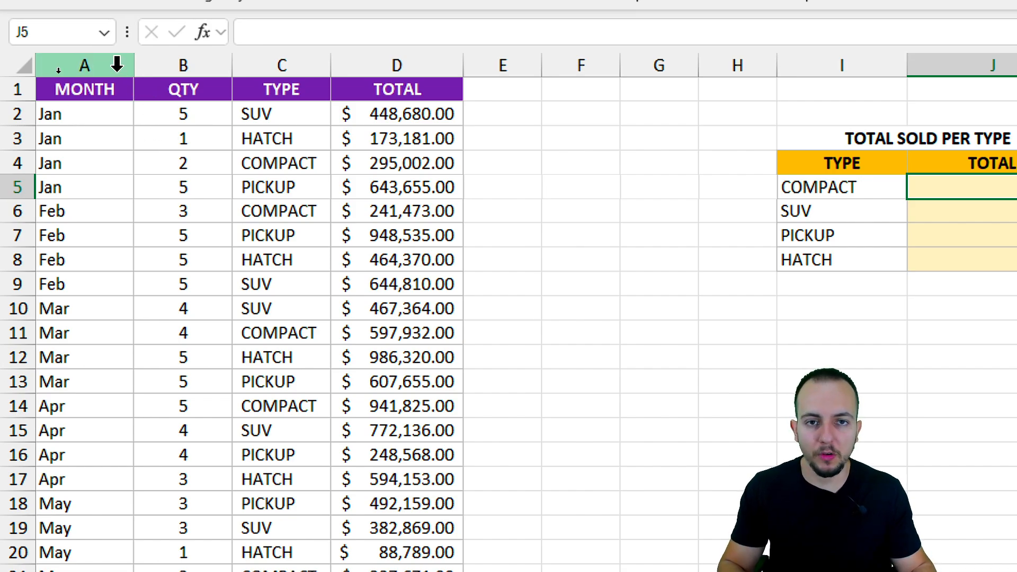
left_click(117, 65)
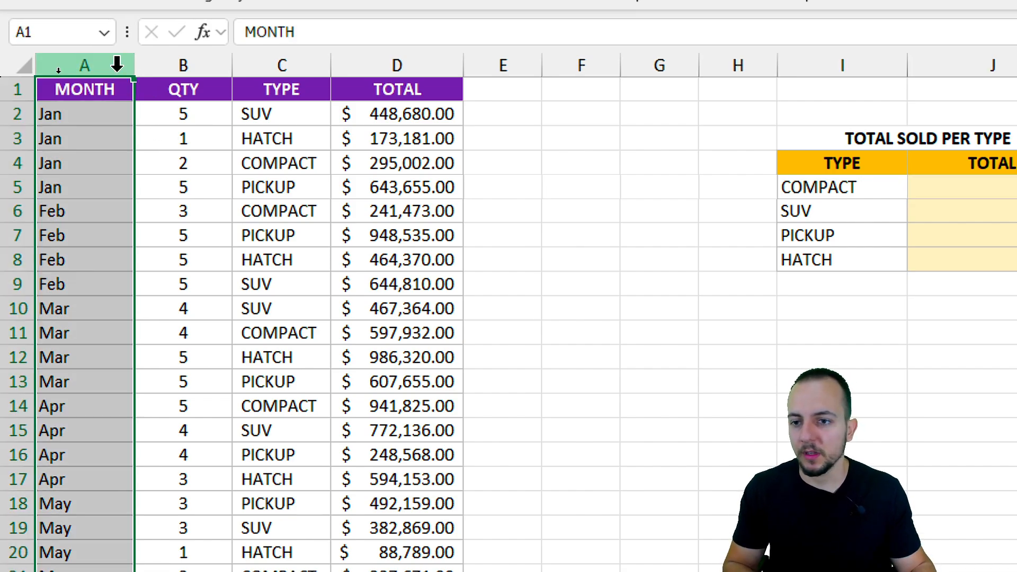
left_click(175, 62)
left_click(275, 66)
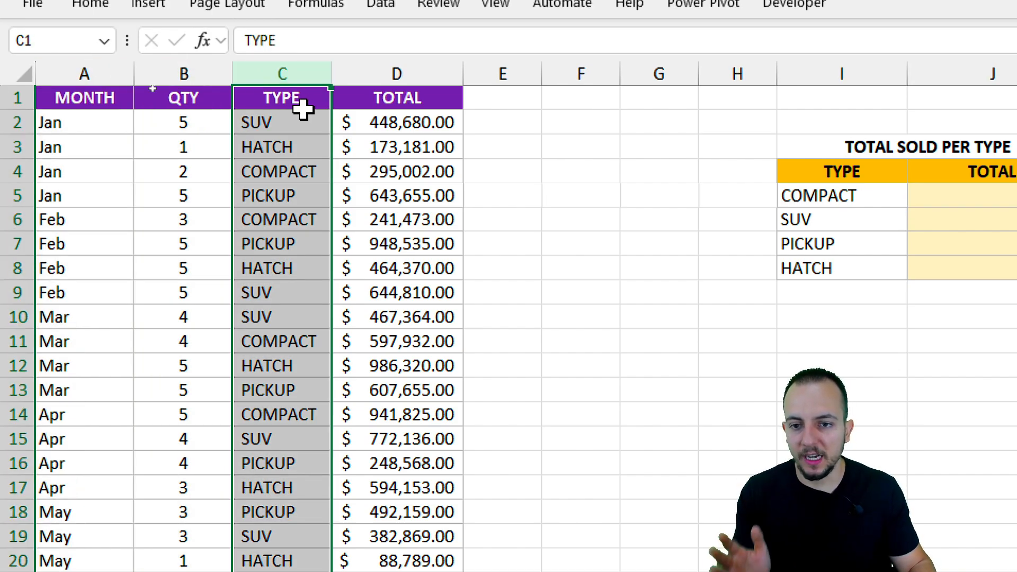
left_click(433, 75)
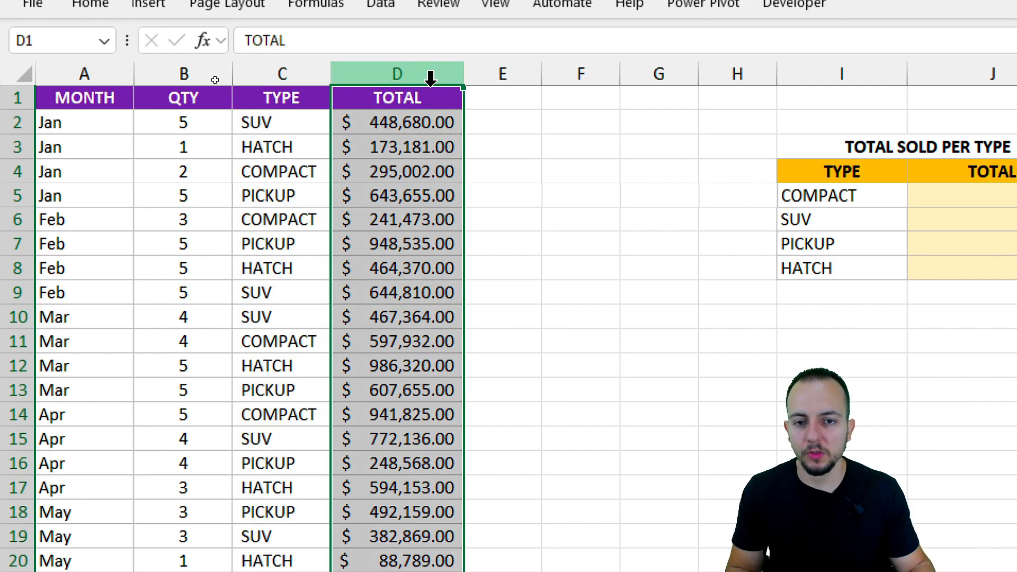
left_click_drag(302, 130, 297, 290)
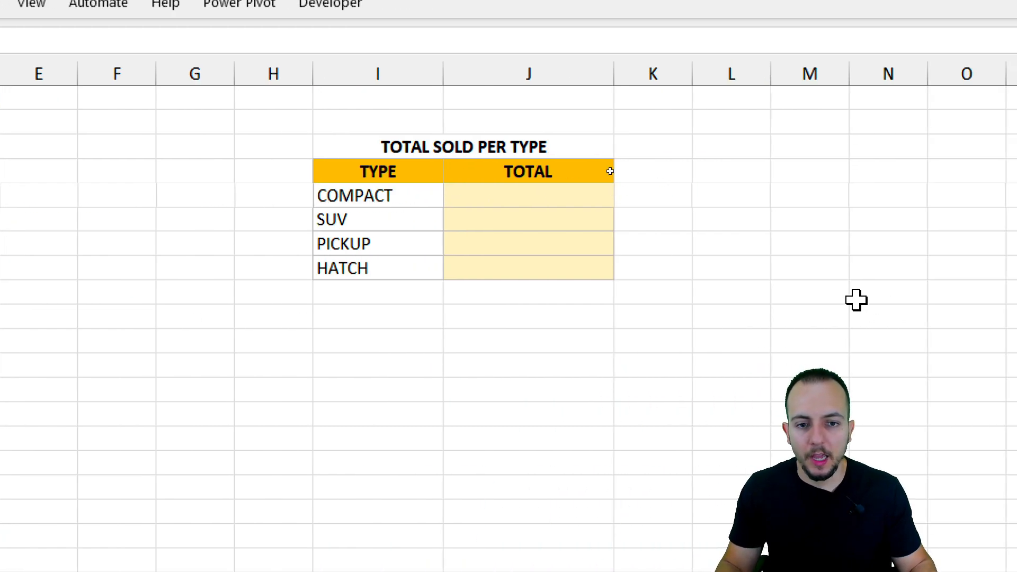
Compare the sales amounts in column D with the vehicle types that need totals in the TOTAL SOLD PER TYPE table
left_click(986, 196)
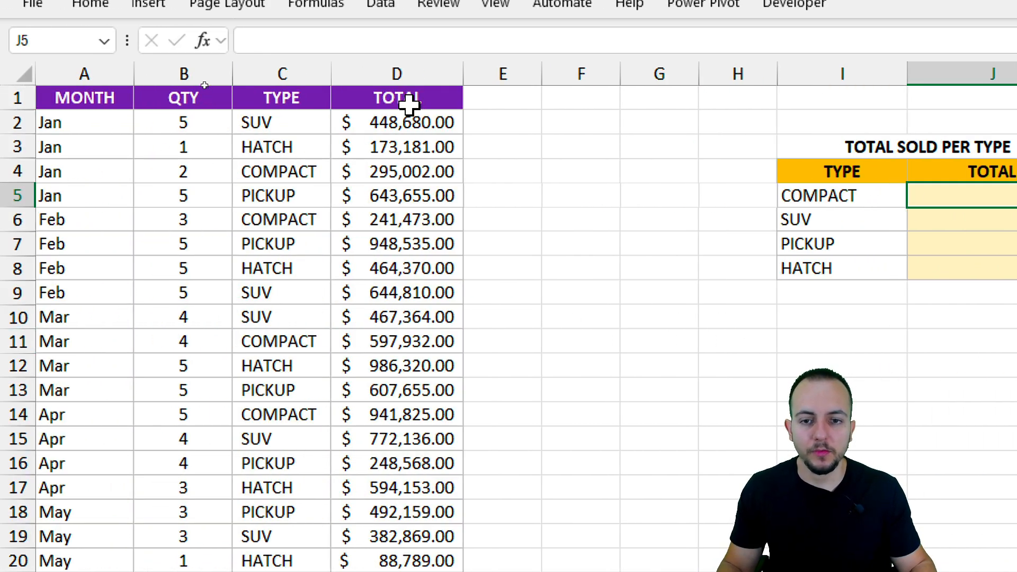
left_click_drag(404, 100, 399, 409)
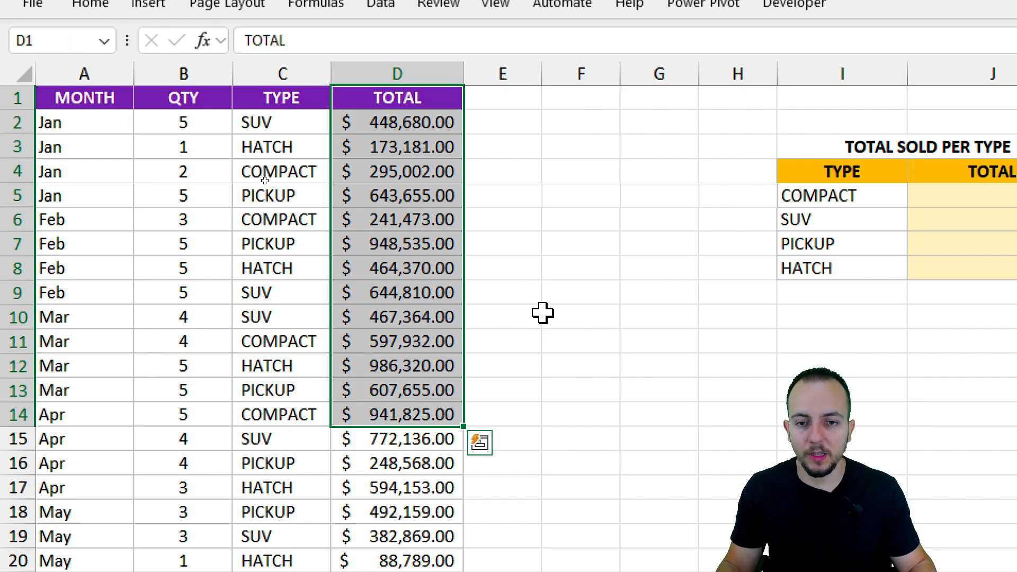
left_click_drag(427, 106, 417, 341)
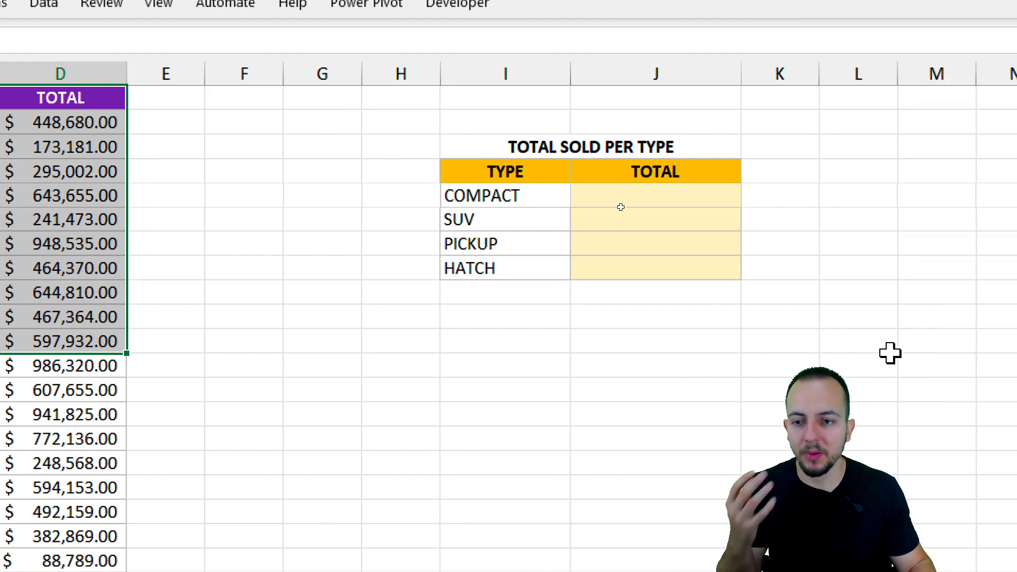
left_click(542, 196)
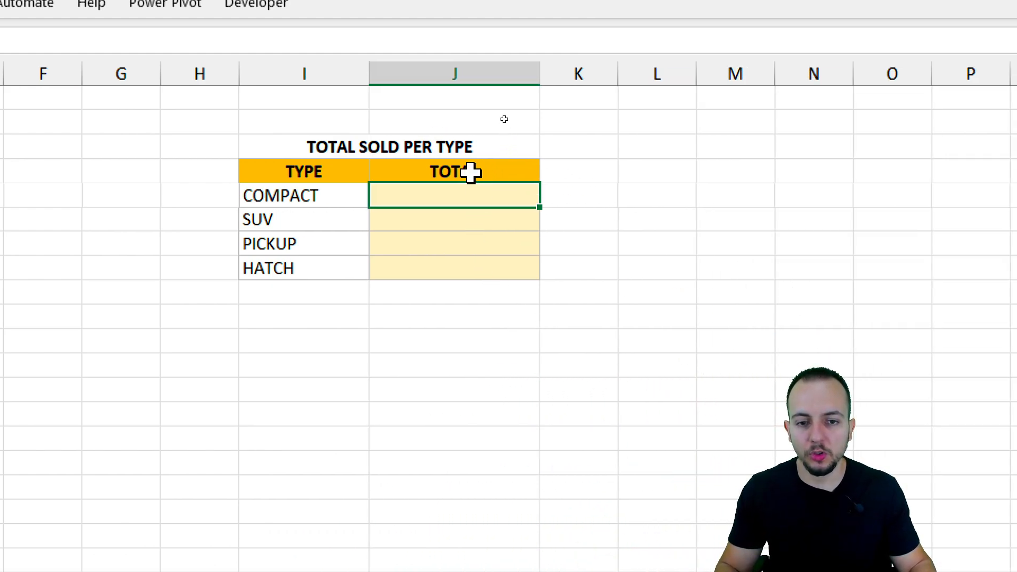
left_click_drag(470, 170, 461, 197)
left_click(338, 200)
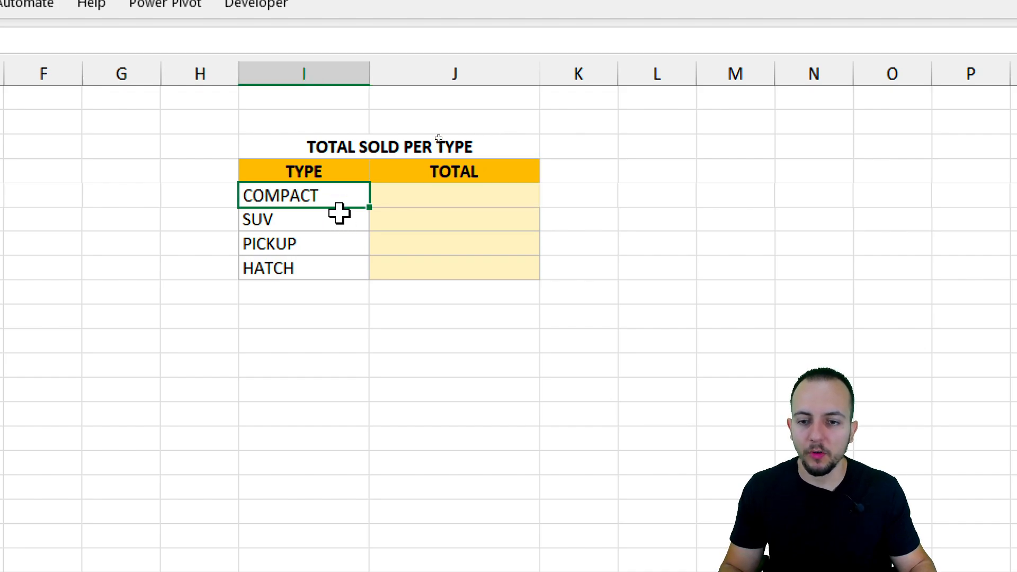
left_click(325, 225)
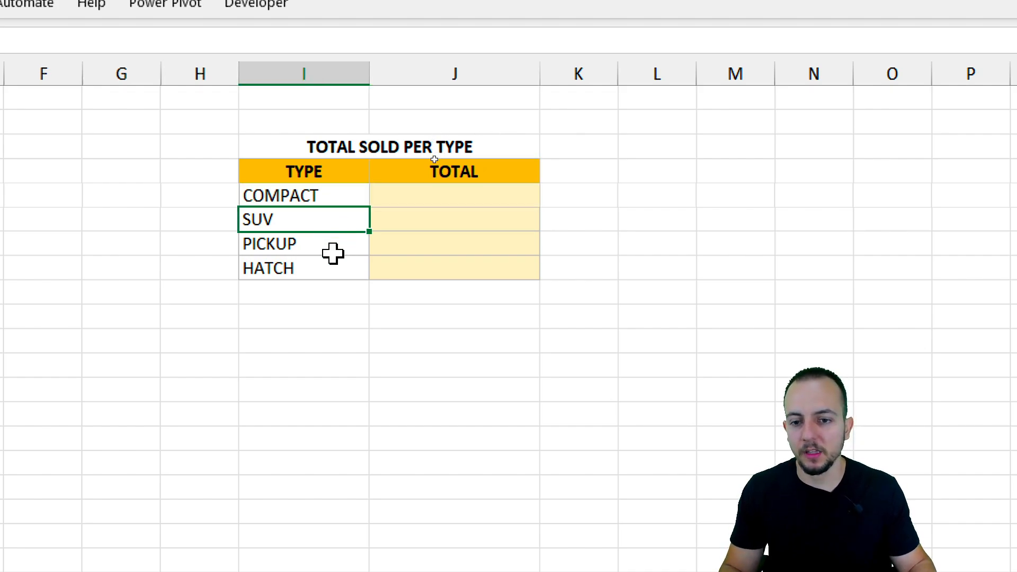
left_click(325, 267)
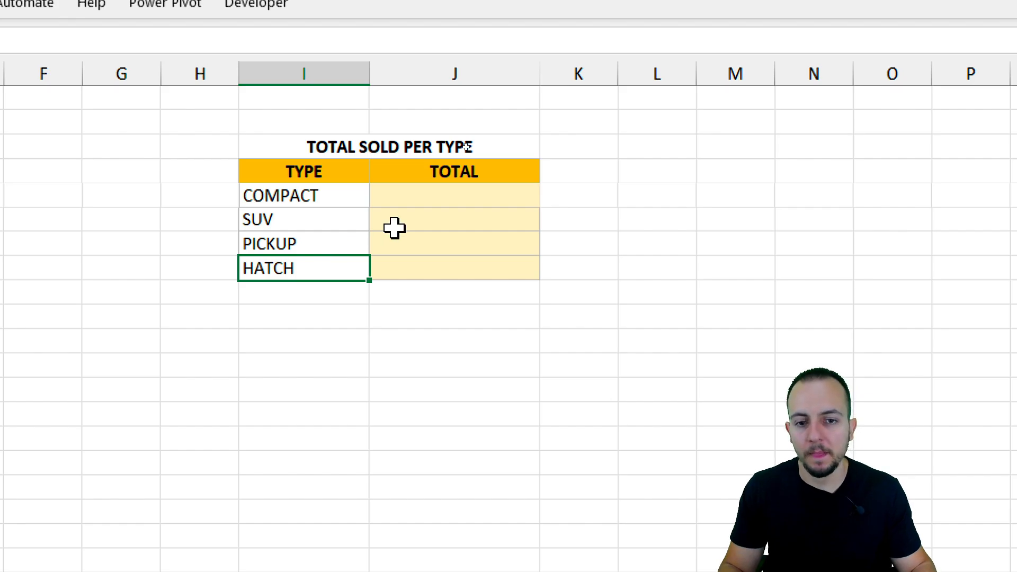
Start a SUMIF formula in J5 for COMPACT with the whole TYPE column, C:C, as its range
left_click(427, 202)
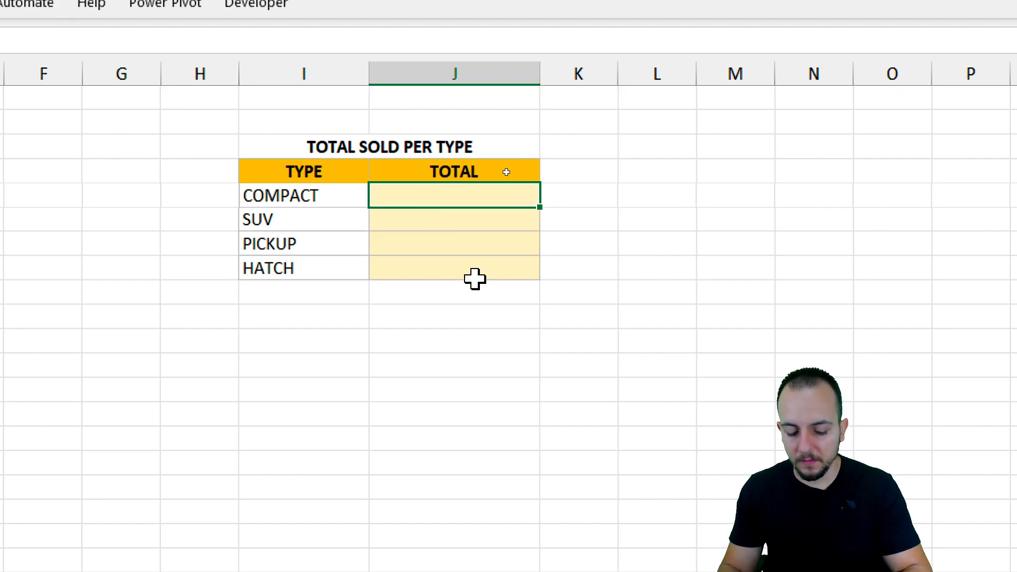
type("=sumif")
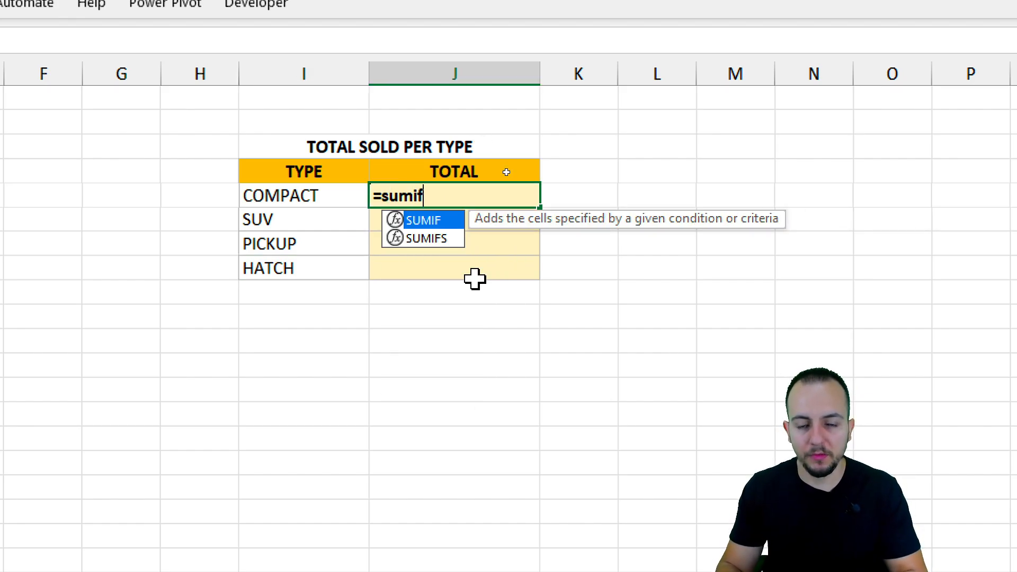
double_click(434, 221)
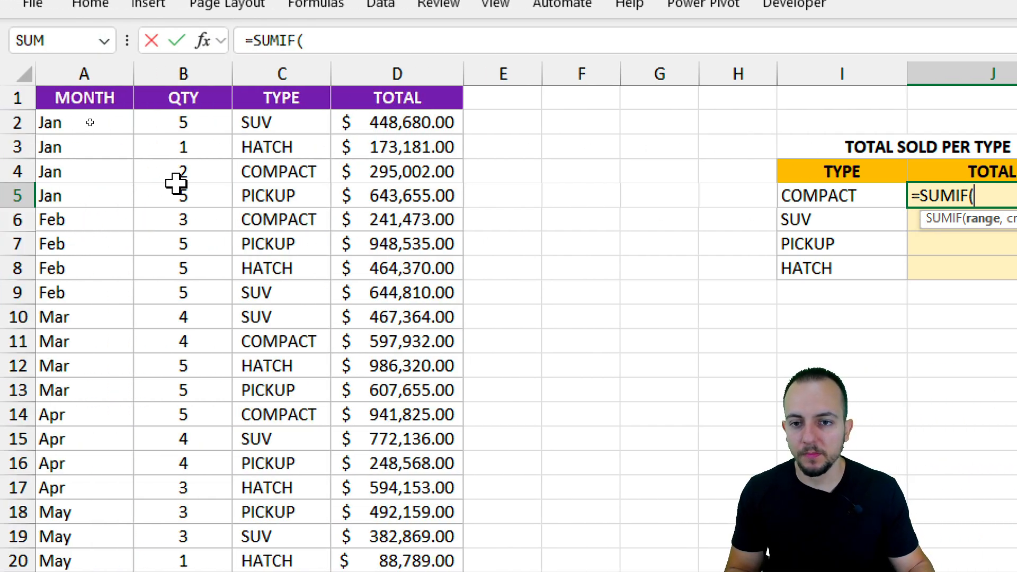
left_click(254, 73)
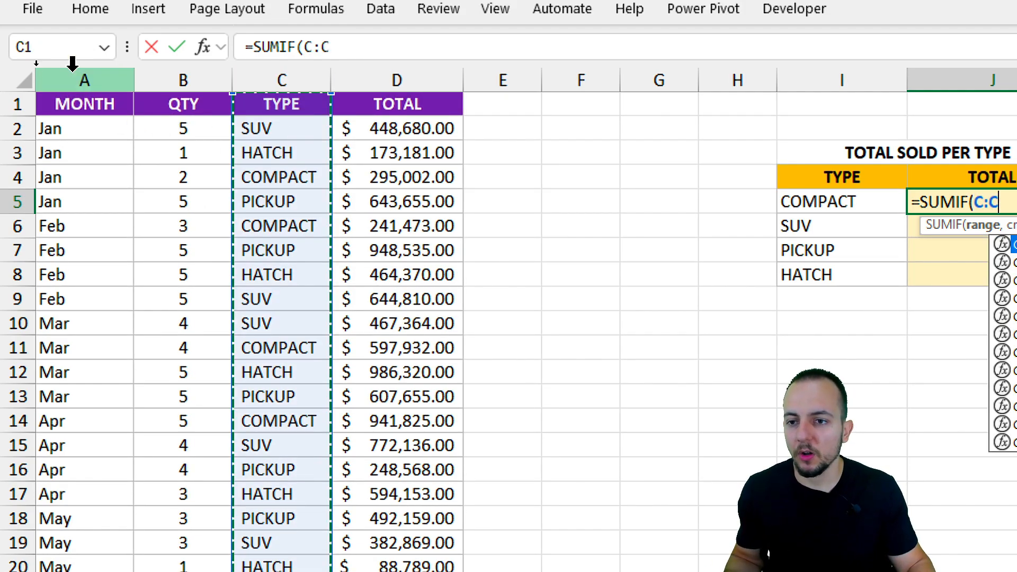
left_click(73, 64)
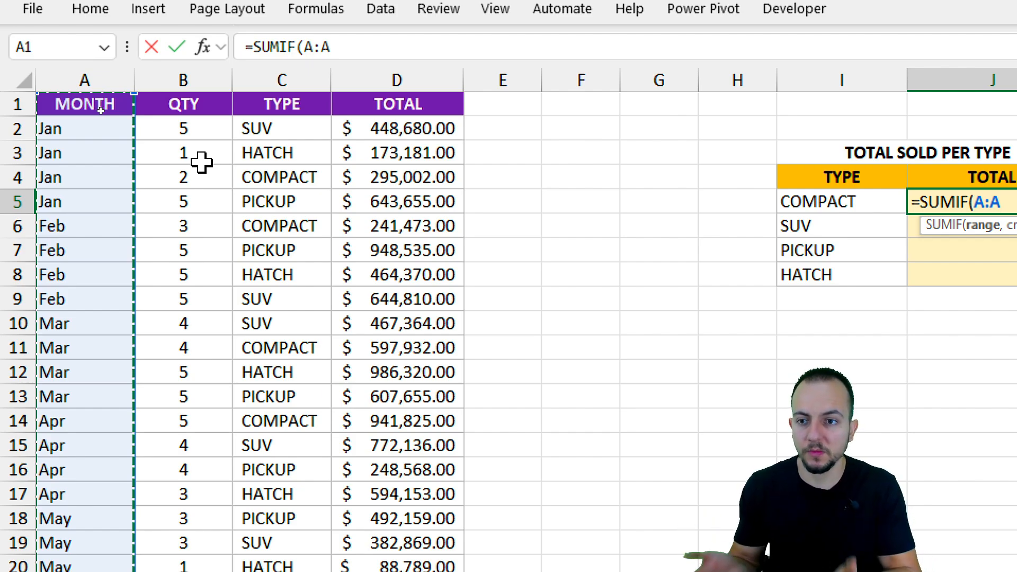
left_click(282, 80)
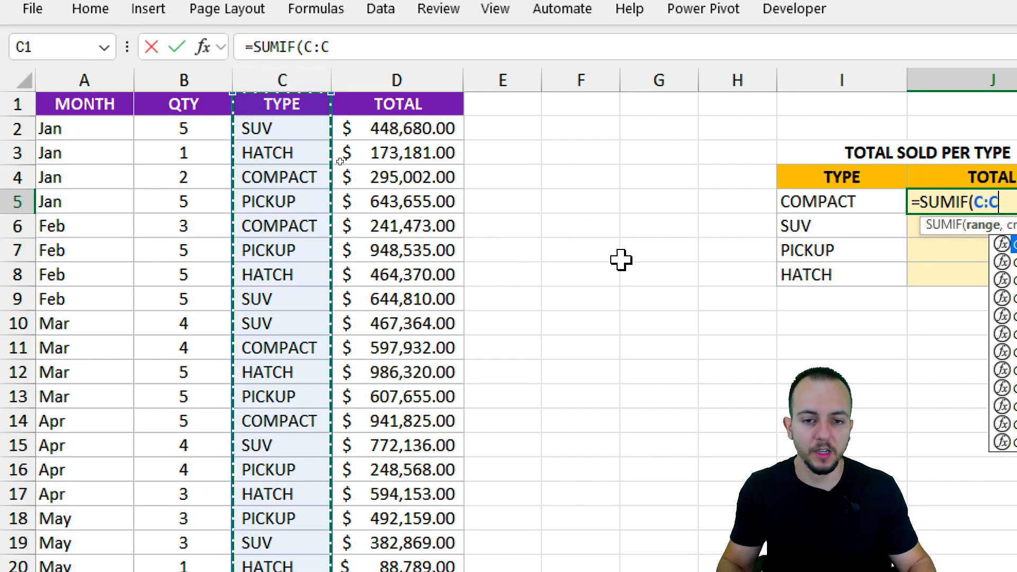
Complete J5's formula with I5 as the criteria and the TOTAL column as the sum range, entering =SUMIF(C:C,I5,D:D)
type(",")
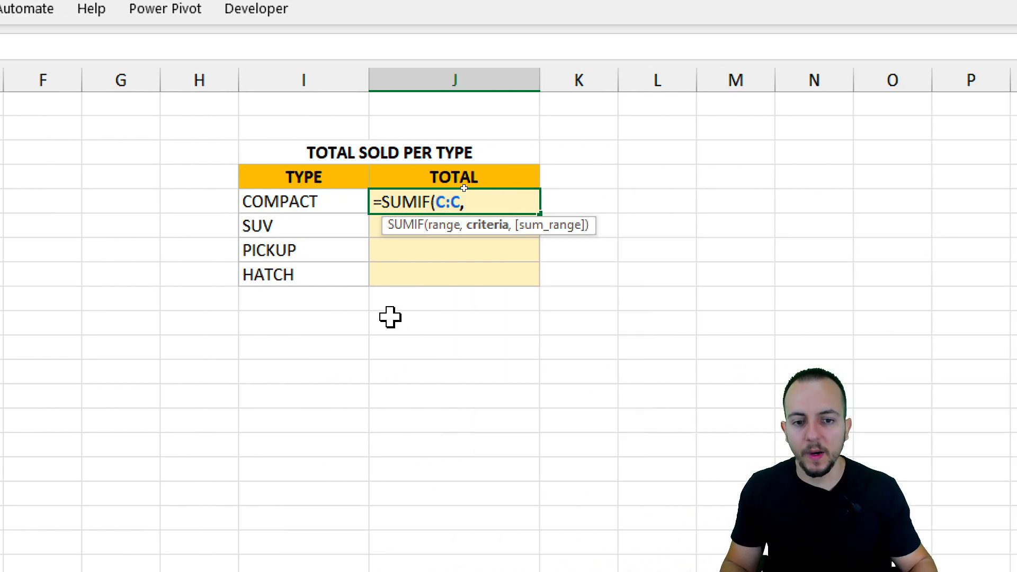
left_click(333, 201)
type(",")
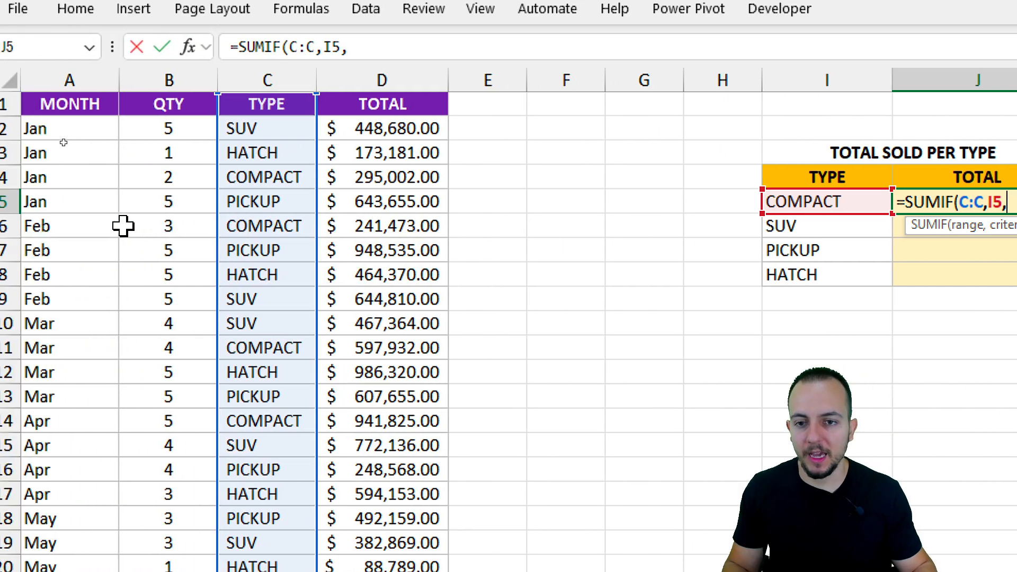
left_click(401, 81)
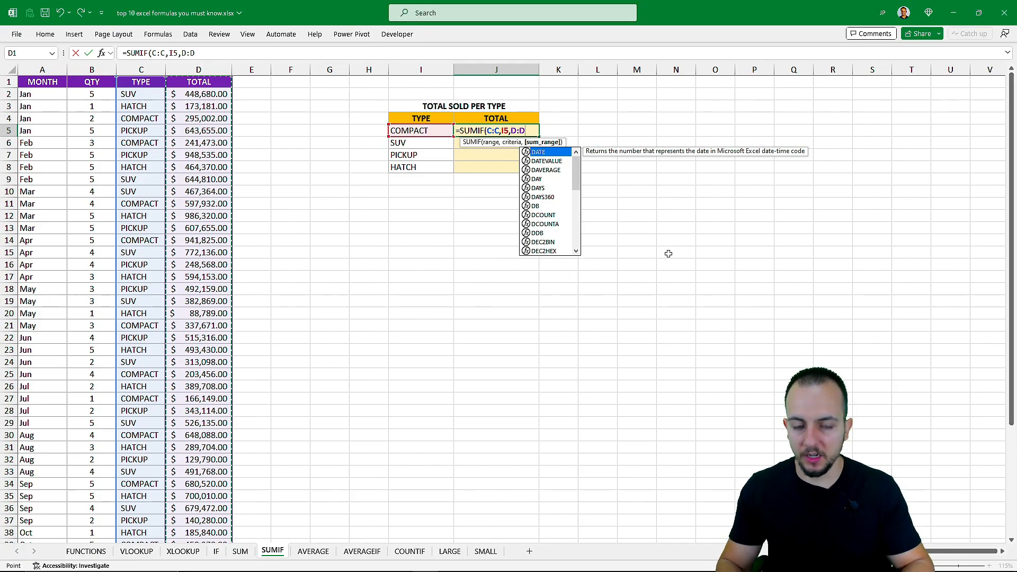
key("Return")
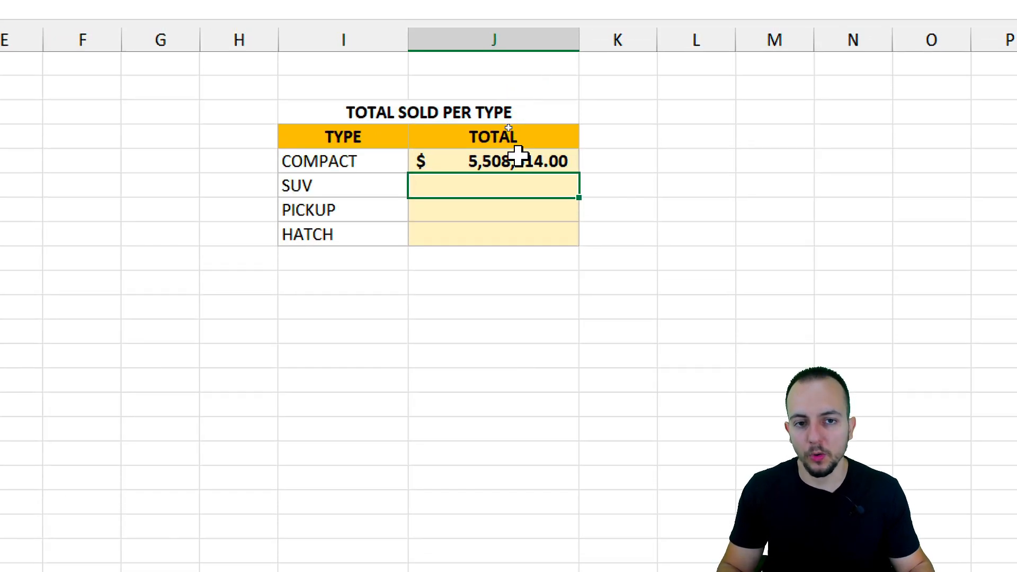
Fill the COMPACT SUMIF formula from J5 down to J8 for SUV, PICKUP and HATCH
left_click_drag(518, 156, 535, 215)
left_click(530, 160)
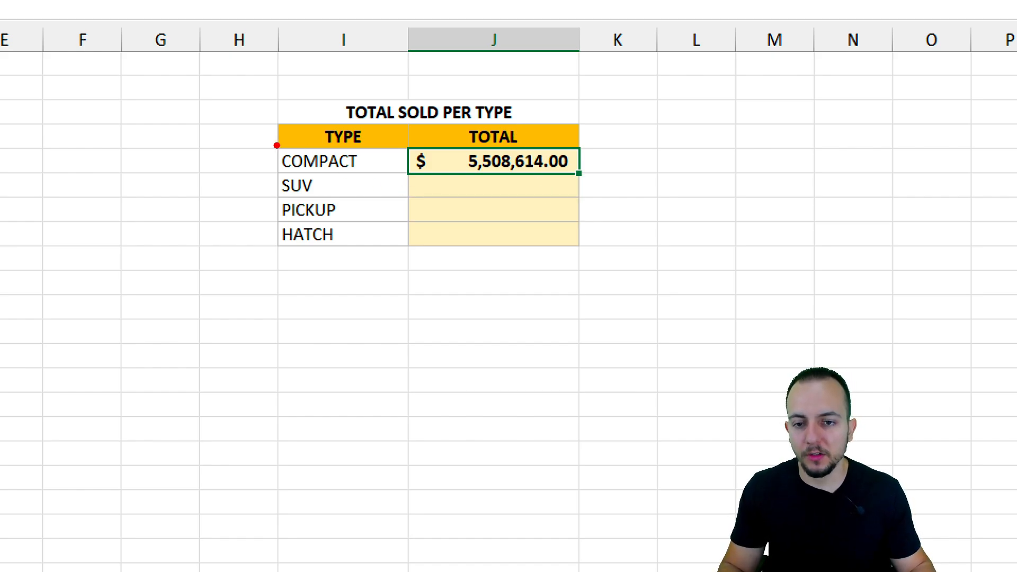
mouse_move(276, 145)
left_mouse_down()
mouse_move(366, 174)
mouse_move(431, 222)
left_mouse_up()
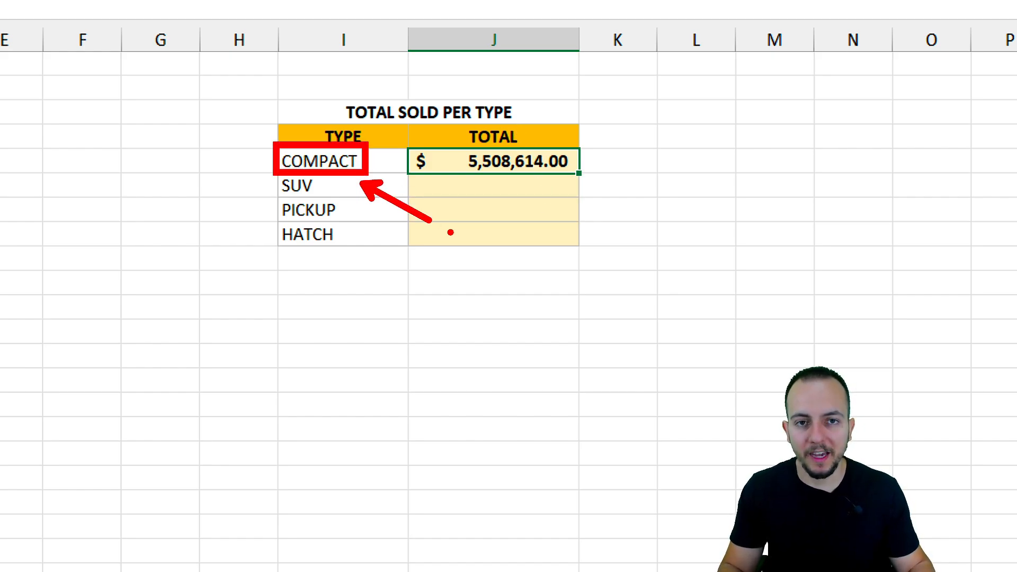
key("Escape")
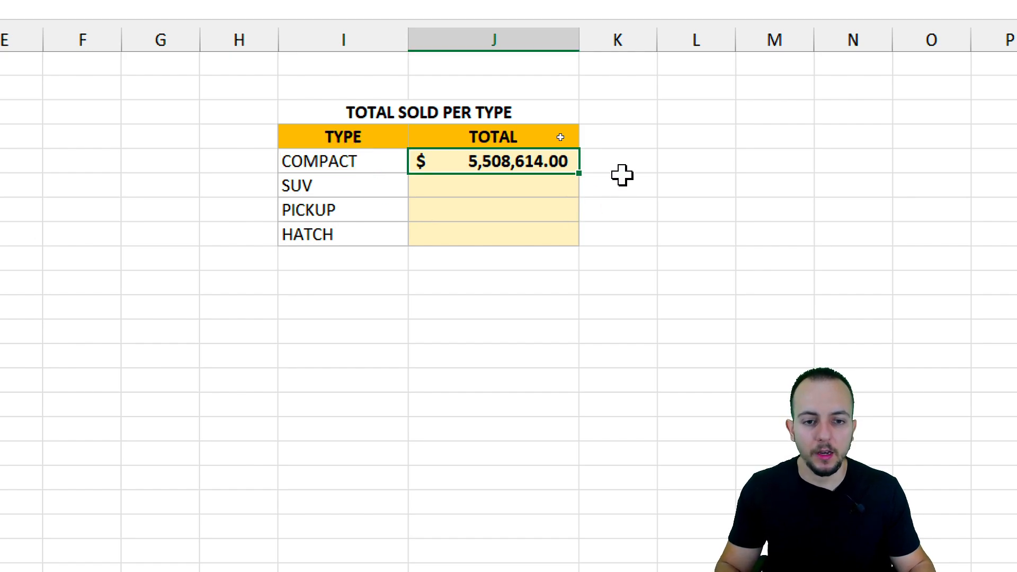
mouse_move(581, 163)
left_mouse_down()
mouse_move(616, 161)
mouse_move(604, 148)
left_mouse_up()
left_click_drag(602, 263, 594, 217)
key("Escape")
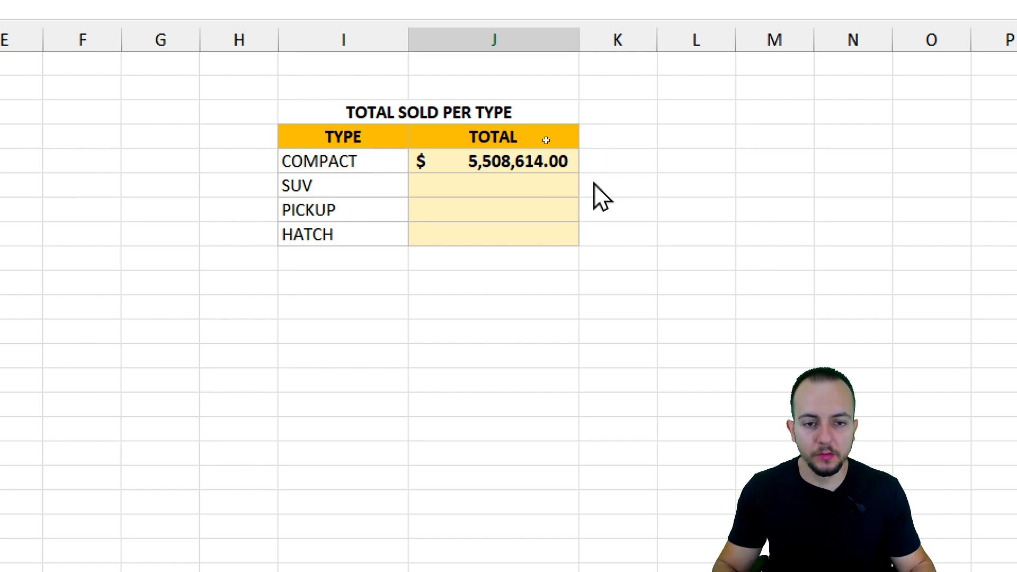
left_click_drag(586, 179, 553, 235)
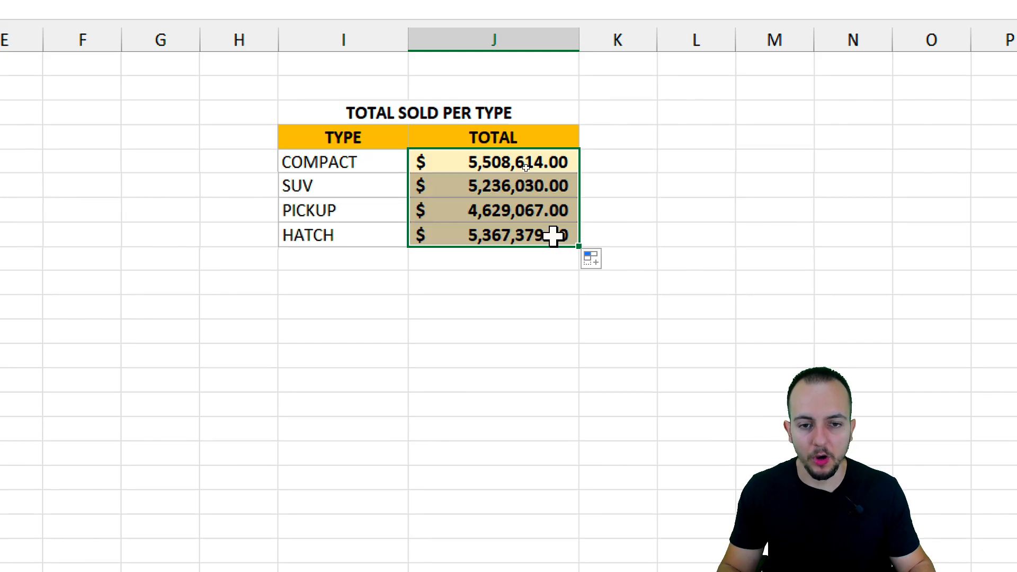
left_click(519, 162)
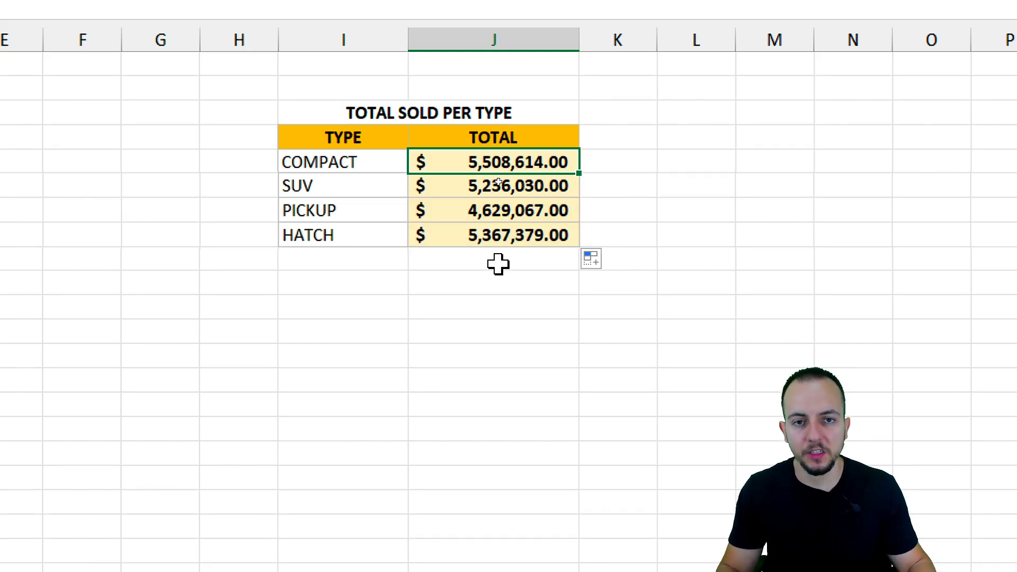
Add up the four vehicle type totals in J11 with a SUM of J5:J8
scroll(318, 270, "left", 5)
left_click_drag(289, 92, 322, 307)
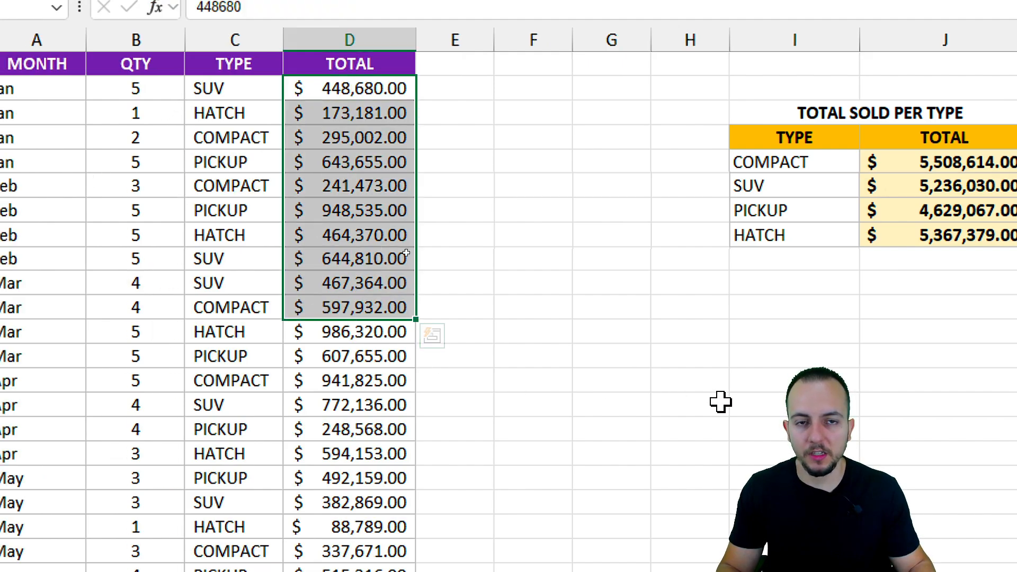
scroll(406, 253, "right", 6)
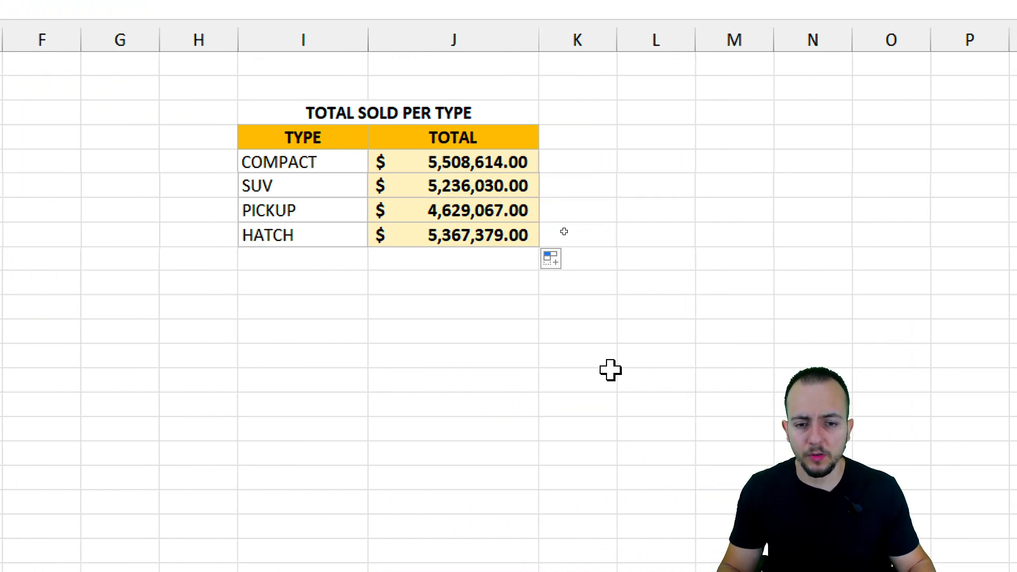
left_click(472, 311)
type("=s")
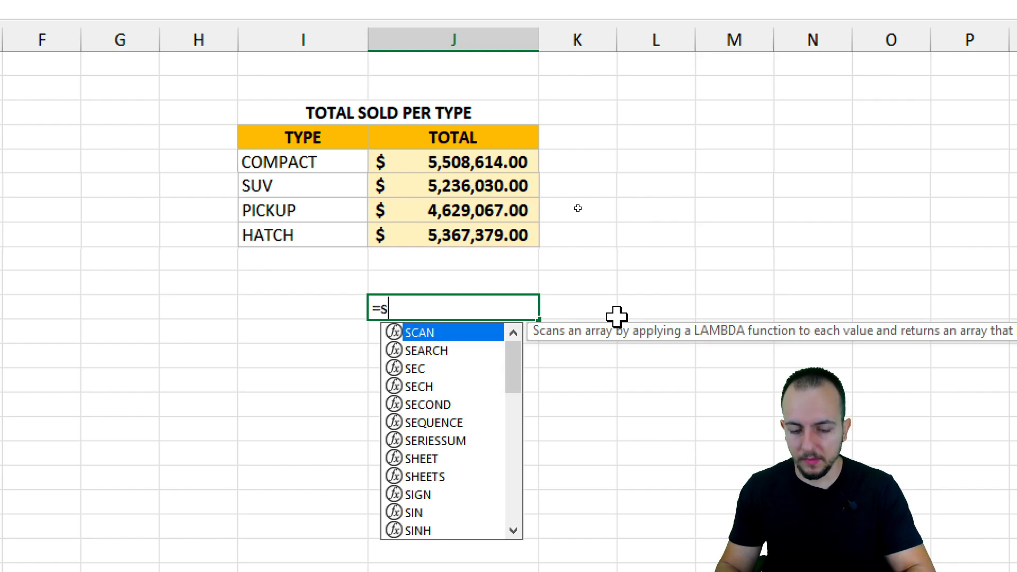
type("um")
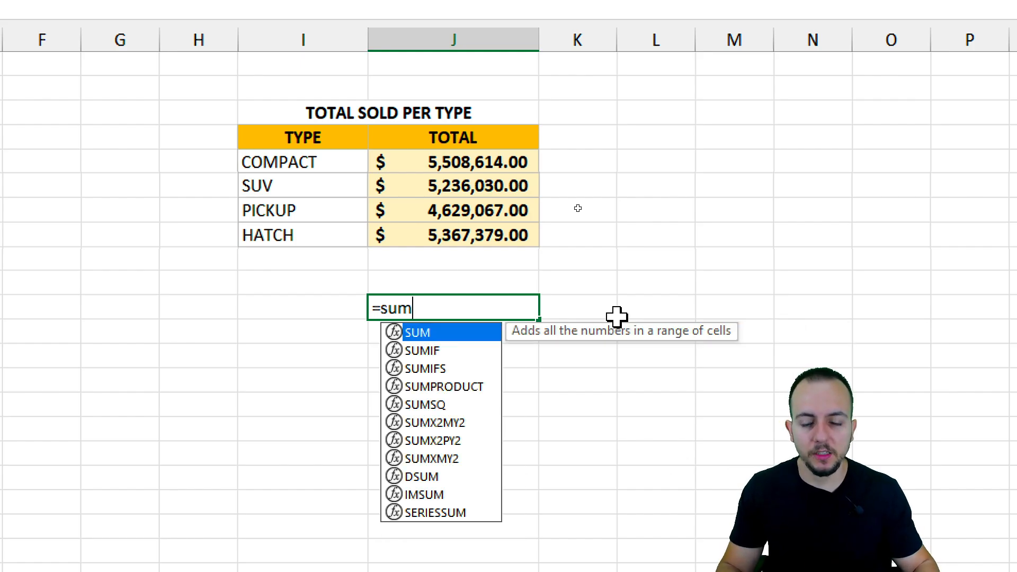
double_click(440, 332)
left_click_drag(471, 167, 477, 236)
key("Return")
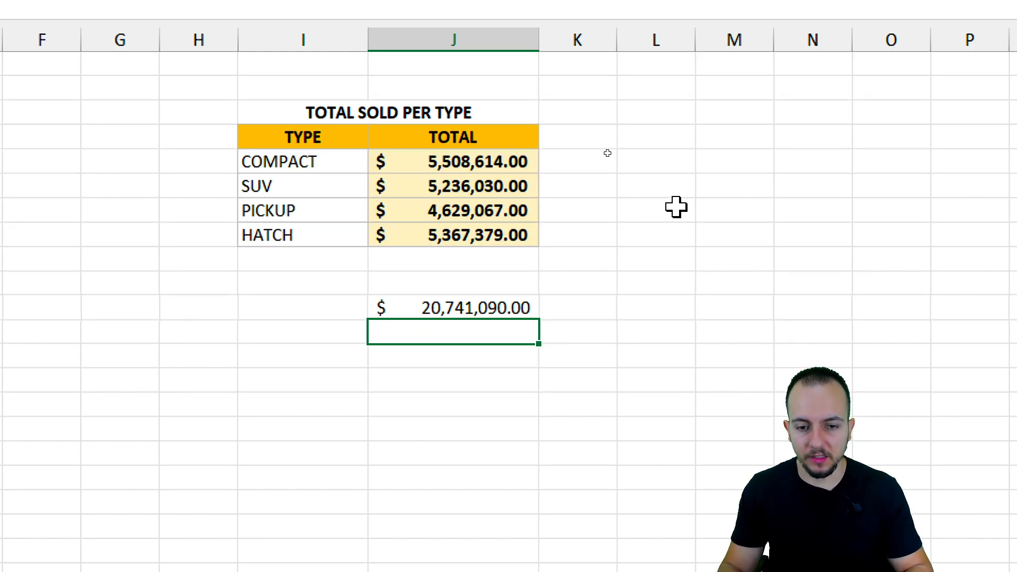
Sum the sales table's entire TOTAL column, D:D, in J14 as a cross-check of the type totals
left_click(462, 300)
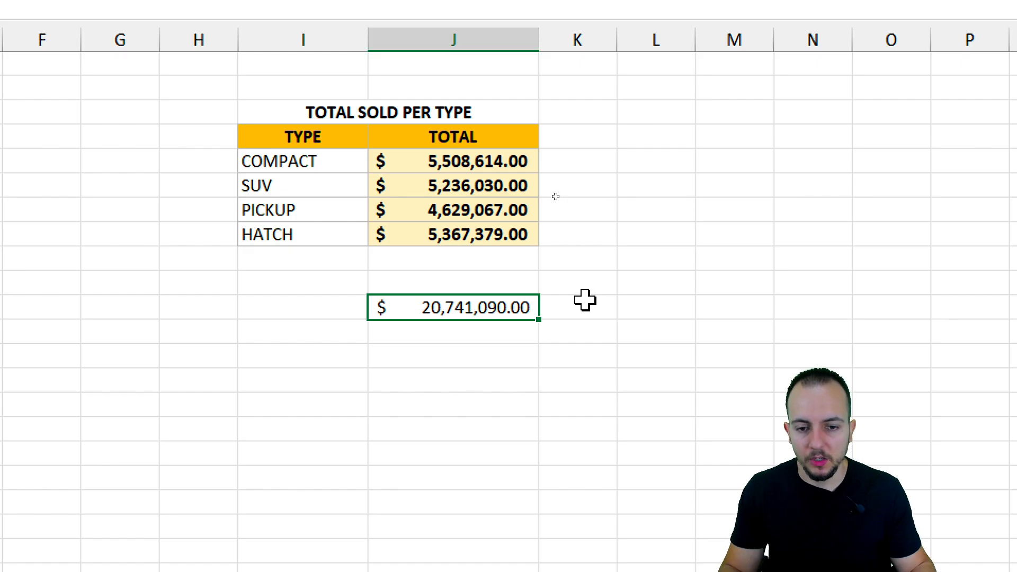
key("ctrl+2")
left_click_drag(459, 281, 439, 283)
key("Escape")
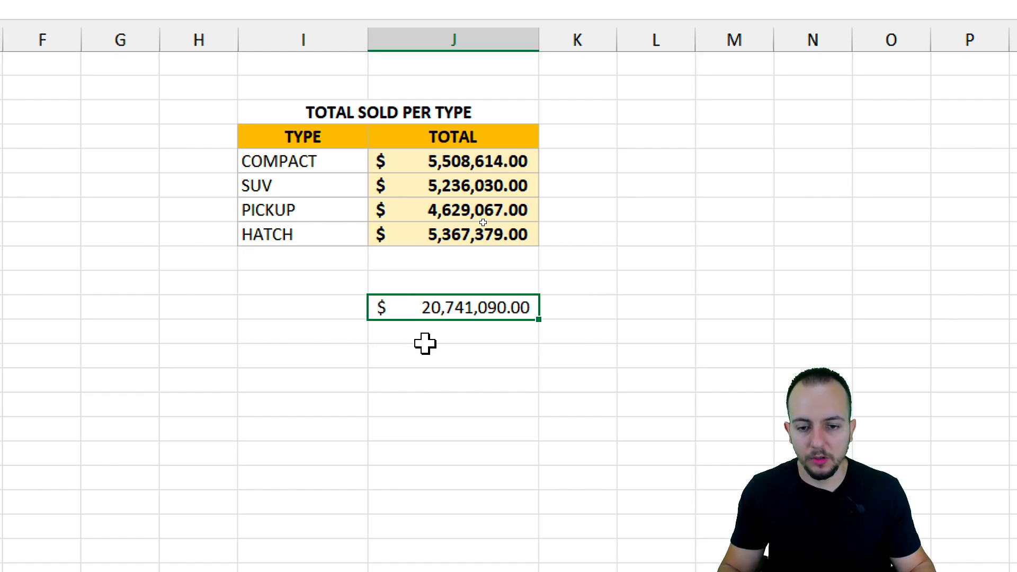
left_click(438, 379)
type("=sum(")
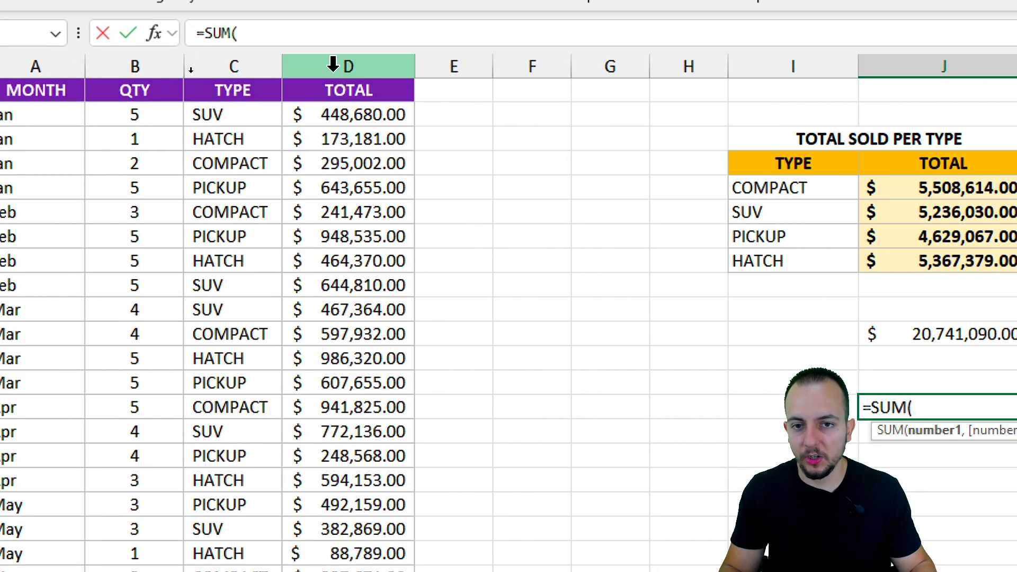
left_click(332, 64)
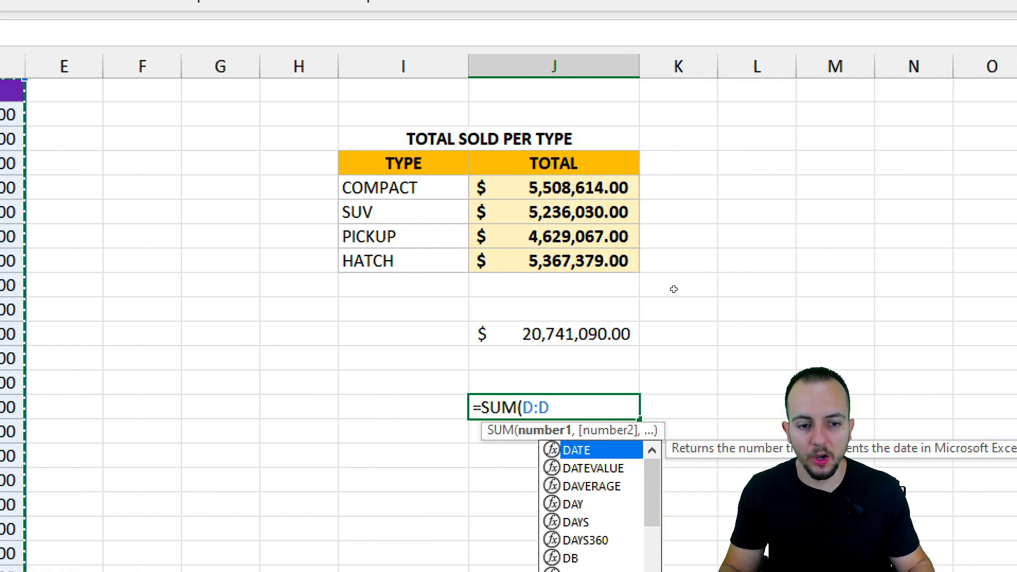
key("Return")
Compare the per-type totals in J5:J8 with the overall sales sum in J14
left_click_drag(878, 189, 986, 176)
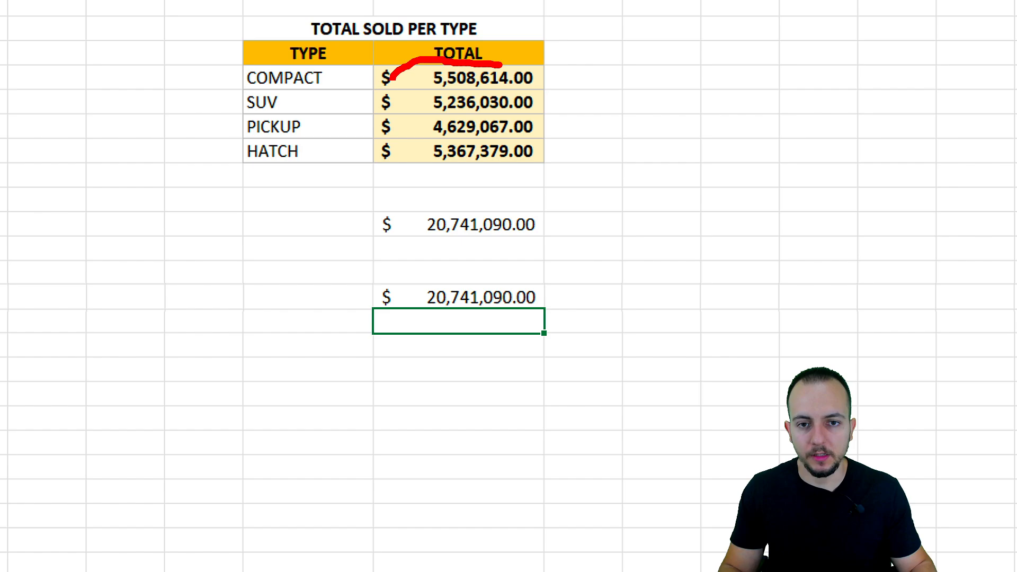
mouse_move(392, 79)
left_mouse_down()
mouse_move(538, 73)
mouse_move(475, 59)
left_mouse_up()
left_click_drag(603, 165, 696, 218)
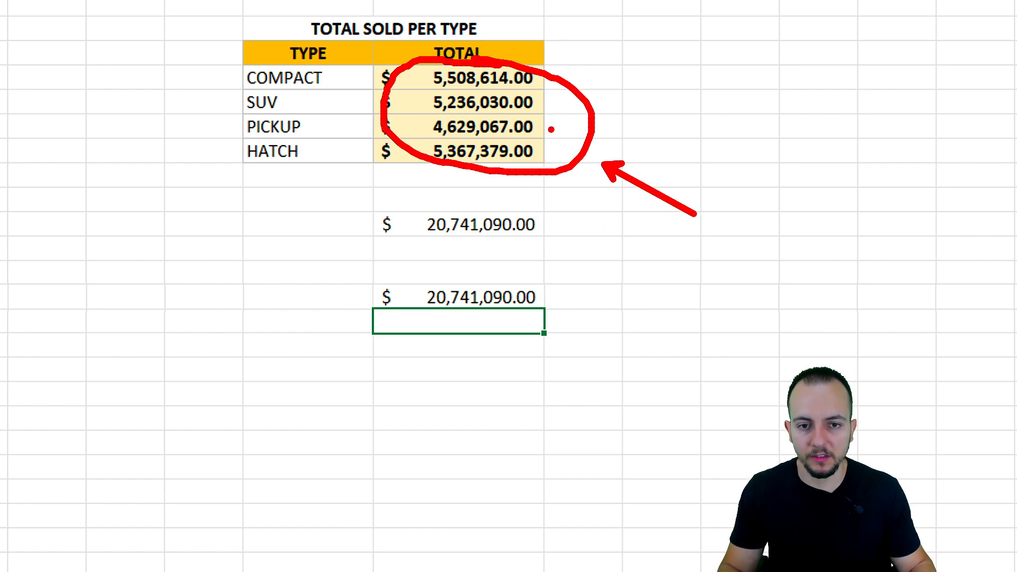
mouse_move(531, 272)
left_mouse_down()
mouse_move(373, 256)
mouse_move(465, 264)
left_mouse_up()
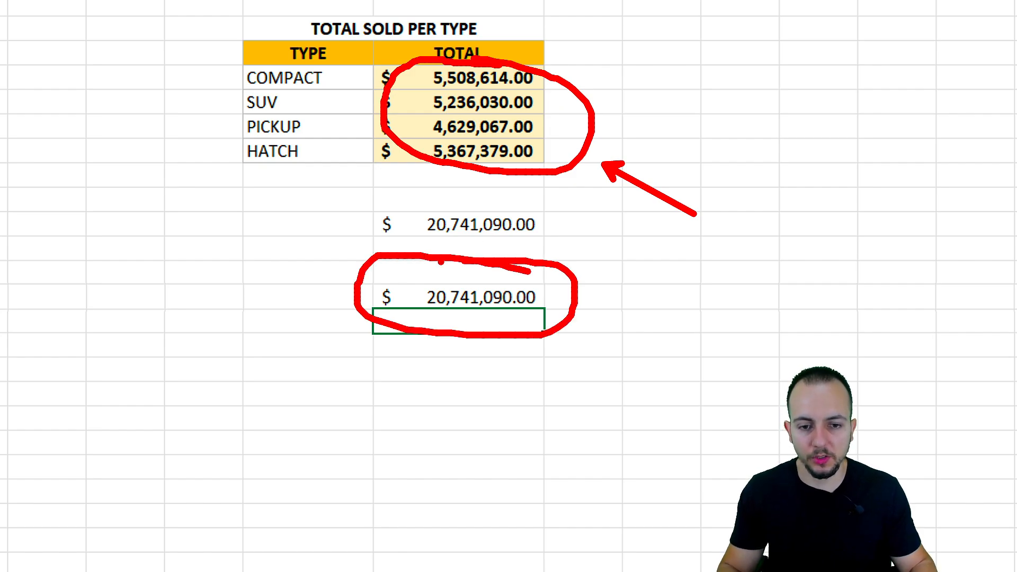
key("Escape")
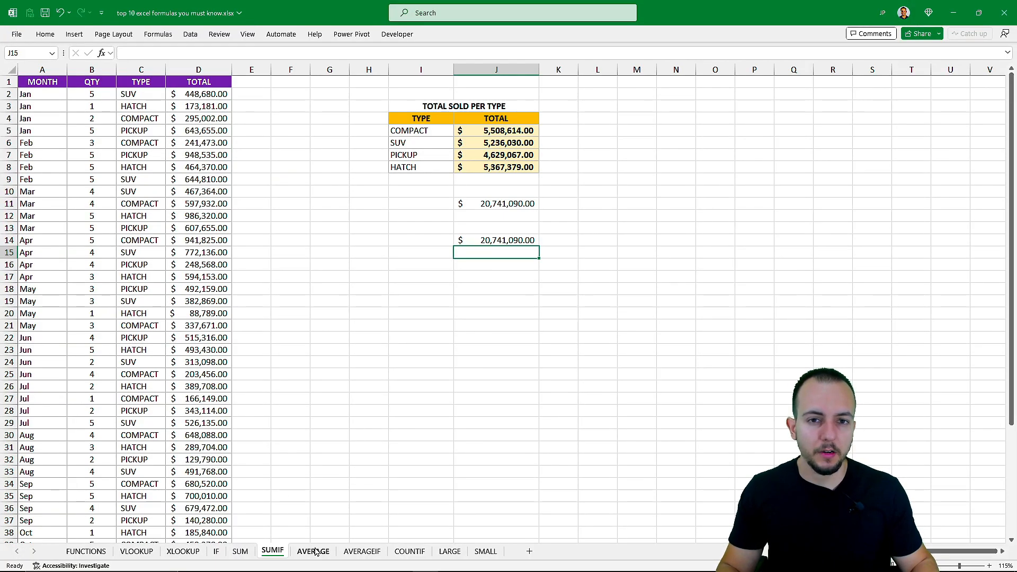
On the AVERAGE sheet, calculate the average monthly quantity in B16 with =AVERAGE(B2:B13)
left_click(313, 552)
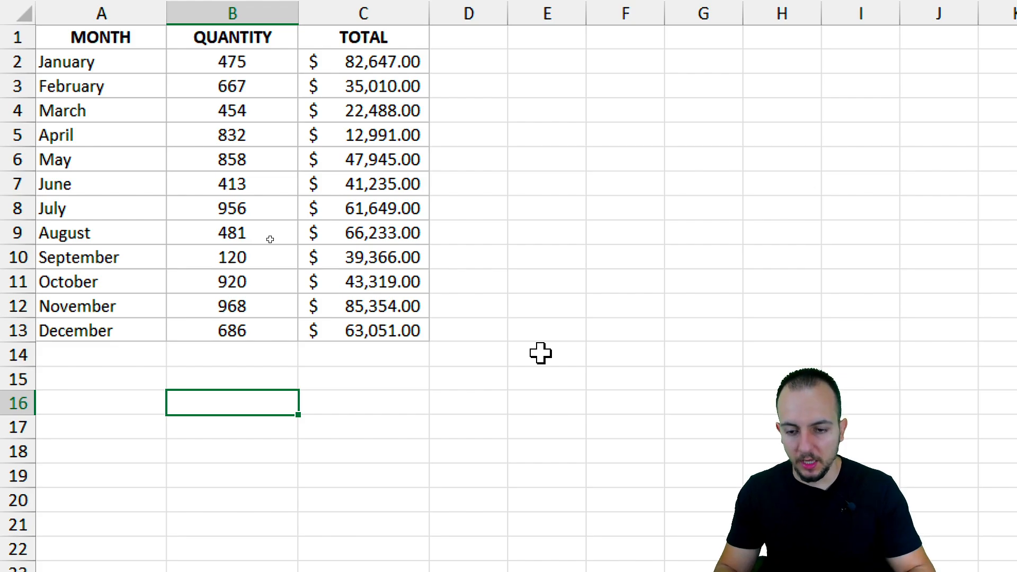
type("ave")
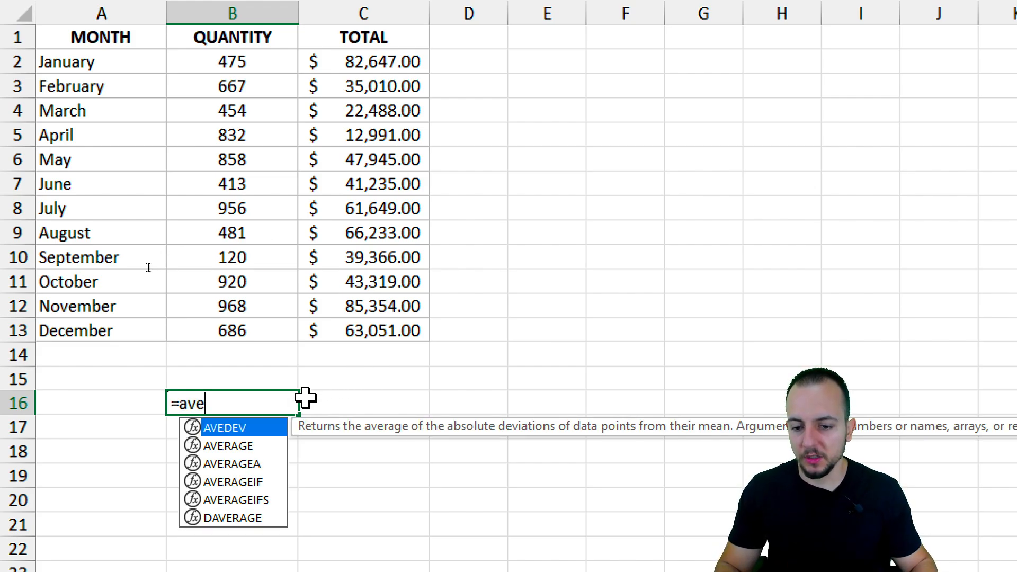
double_click(264, 446)
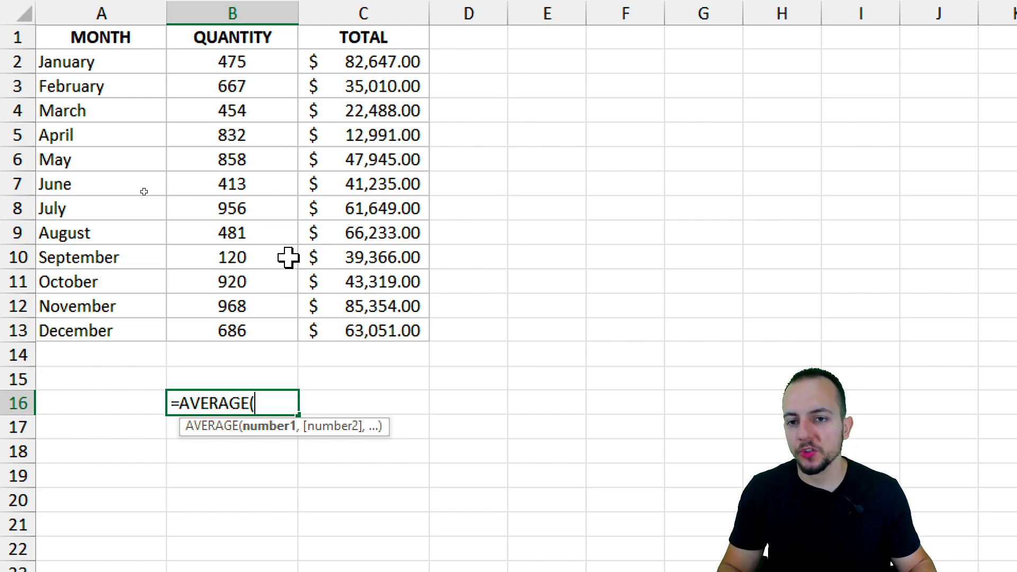
left_click(260, 69)
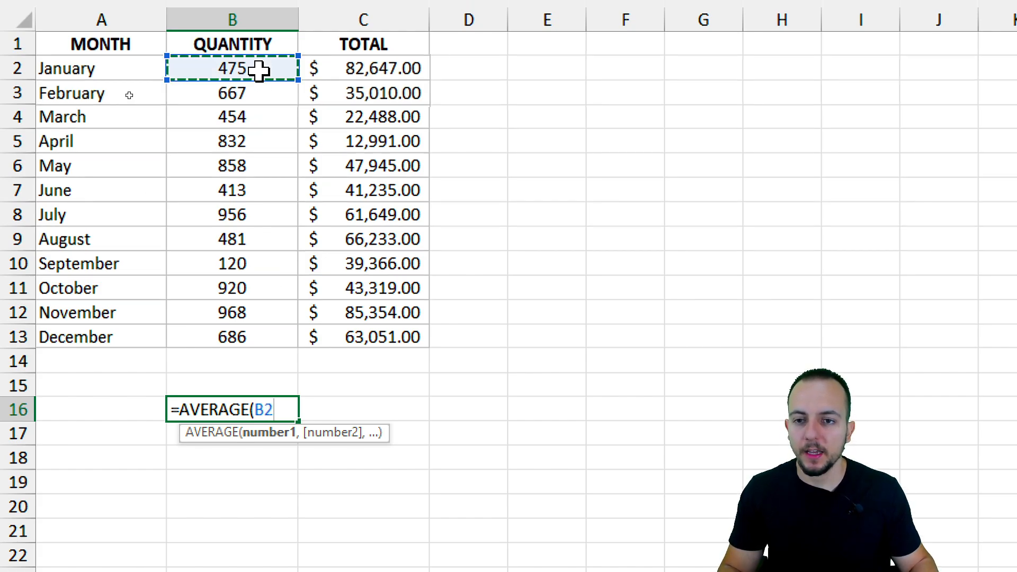
left_click_drag(259, 77, 233, 339)
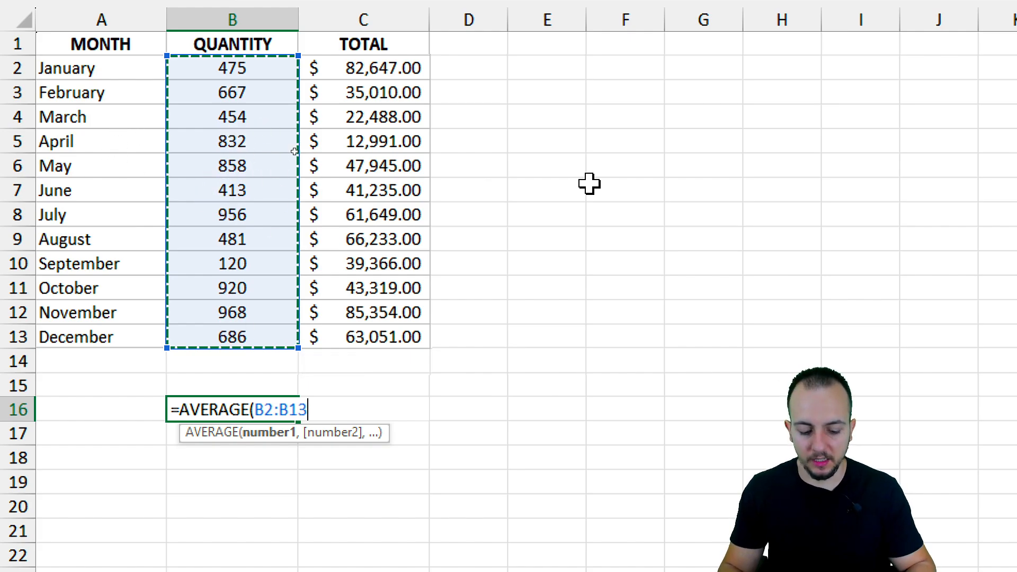
key("Return")
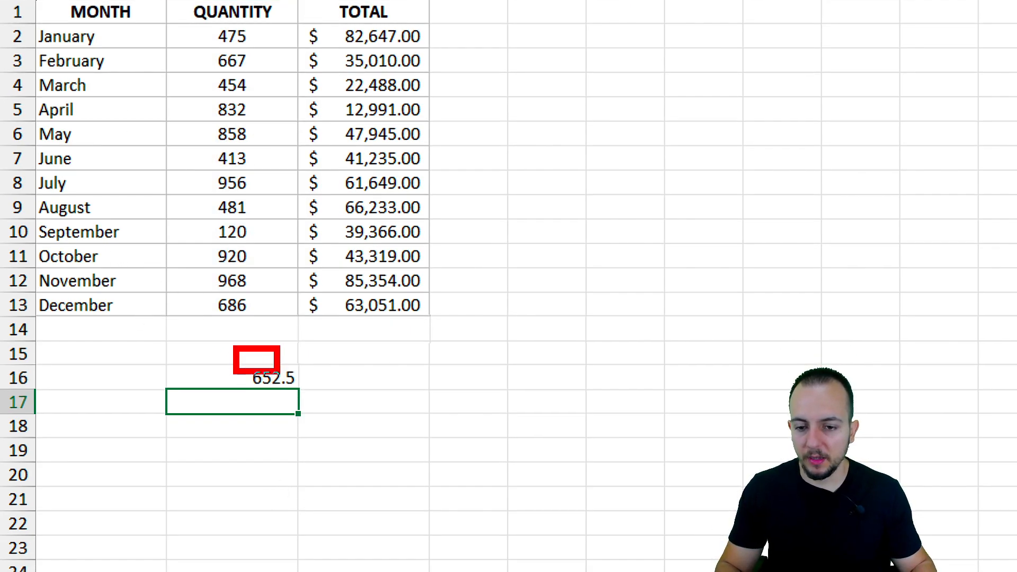
Compare the monthly quantities, especially January and July, with the average in B16
key("e")
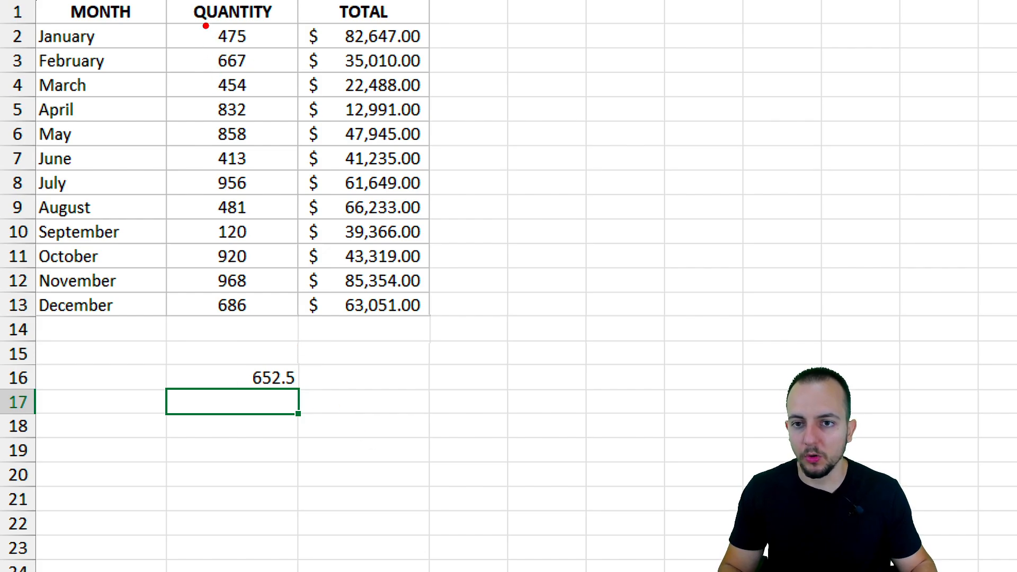
left_click_drag(205, 25, 269, 313)
left_click_drag(287, 337, 361, 386)
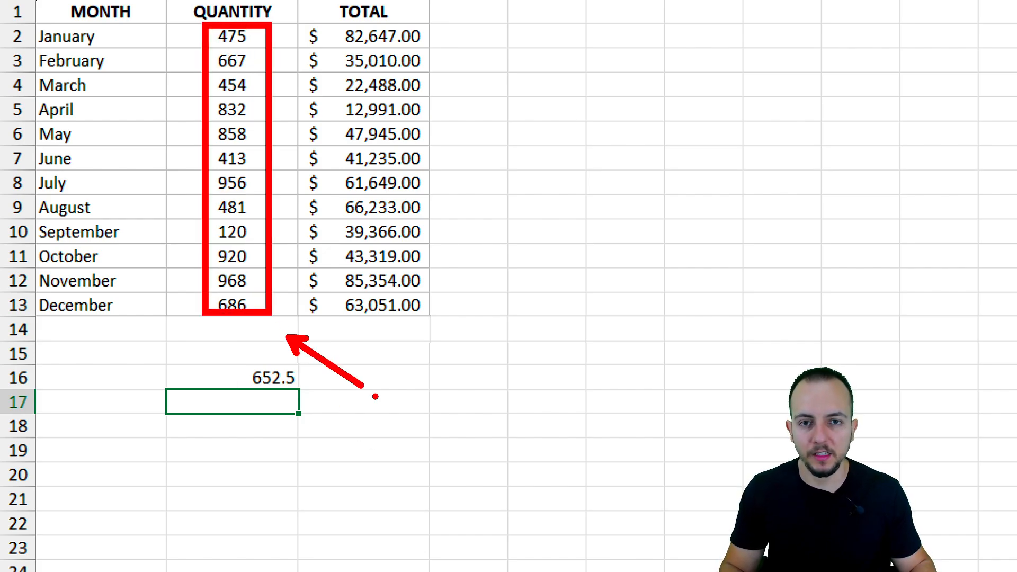
key("ctrl+z")
key("ctrl+z")
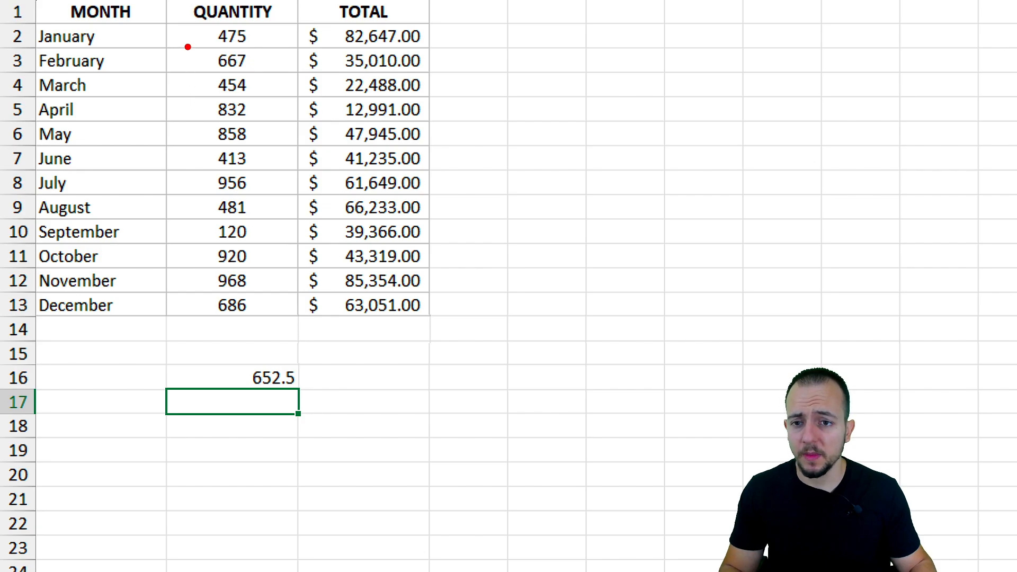
mouse_move(201, 15)
left_mouse_down()
mouse_move(266, 49)
mouse_move(306, 105)
left_mouse_up()
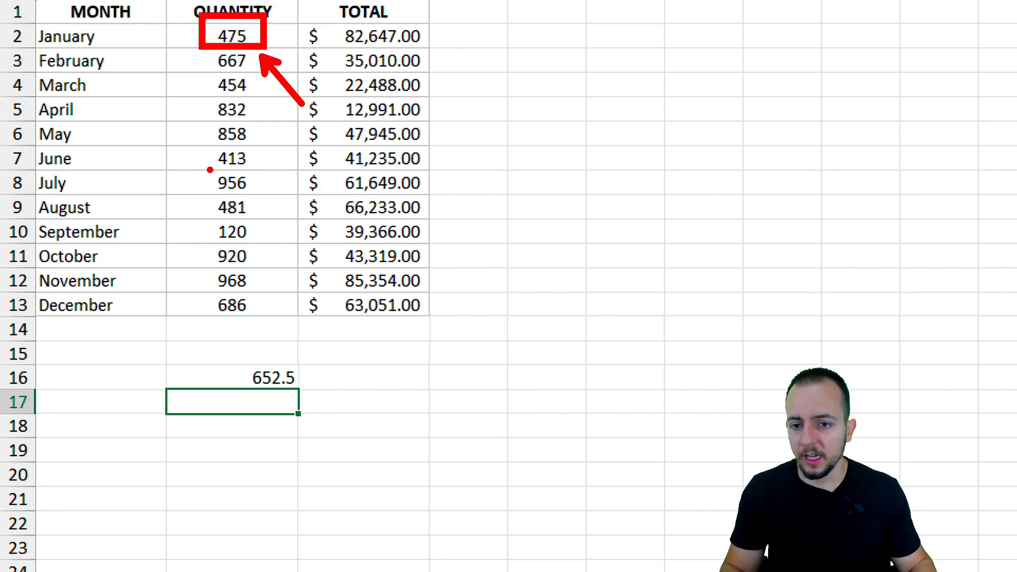
mouse_move(196, 164)
left_mouse_down()
mouse_move(269, 196)
mouse_move(312, 241)
left_mouse_up()
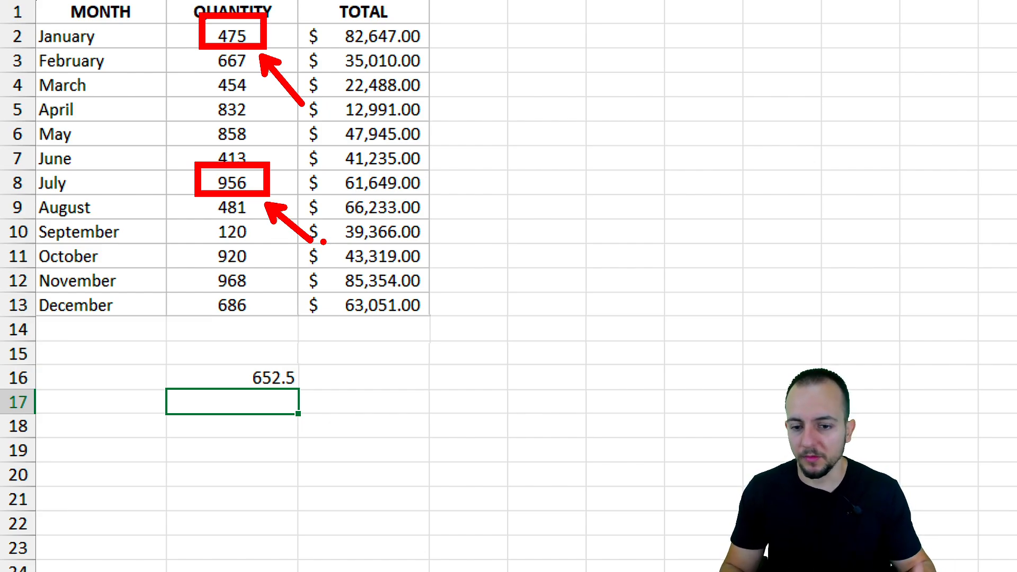
mouse_move(276, 339)
left_mouse_down()
mouse_move(229, 377)
mouse_move(288, 344)
left_mouse_up()
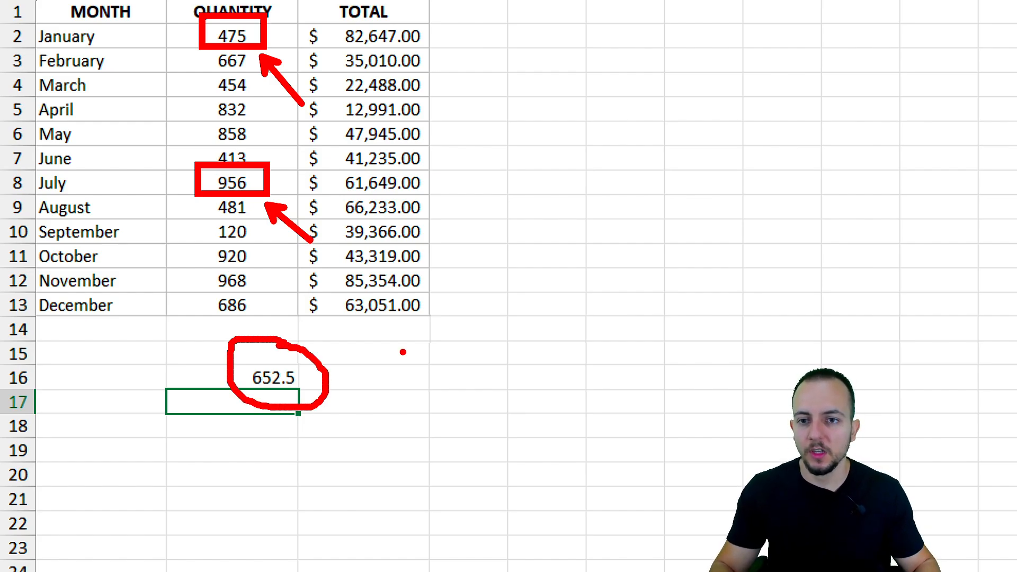
key("Escape")
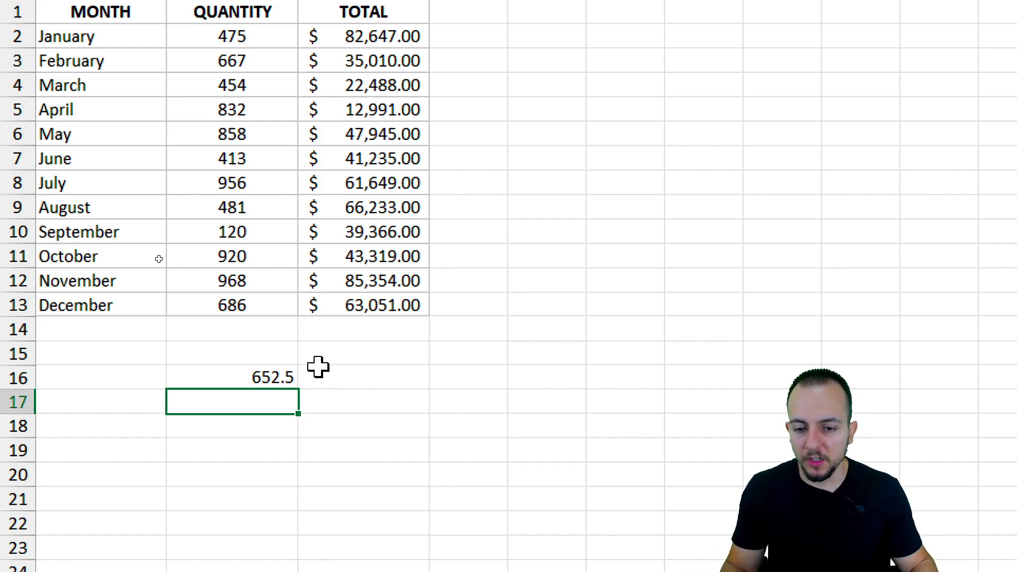
Build a manual sum of the January to March quantities in B18, adding B2, B3 and B4
left_click(258, 384)
left_click(261, 429)
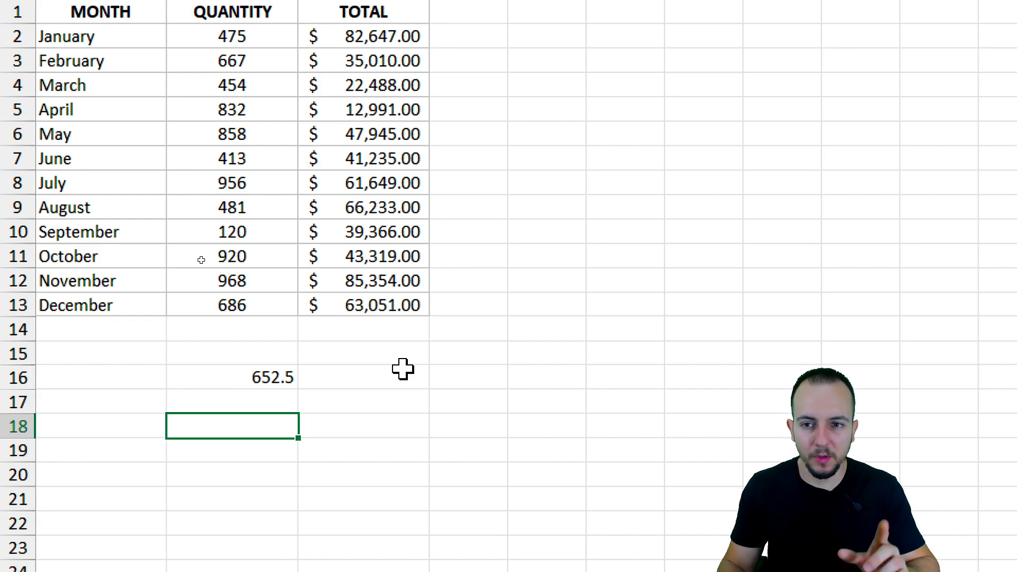
type("=")
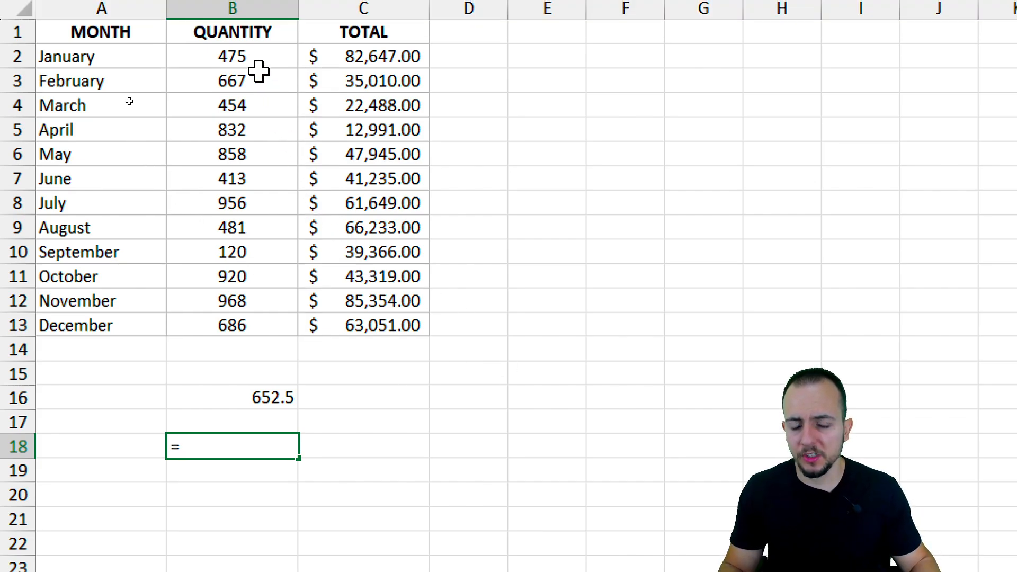
left_click(249, 56)
type("+")
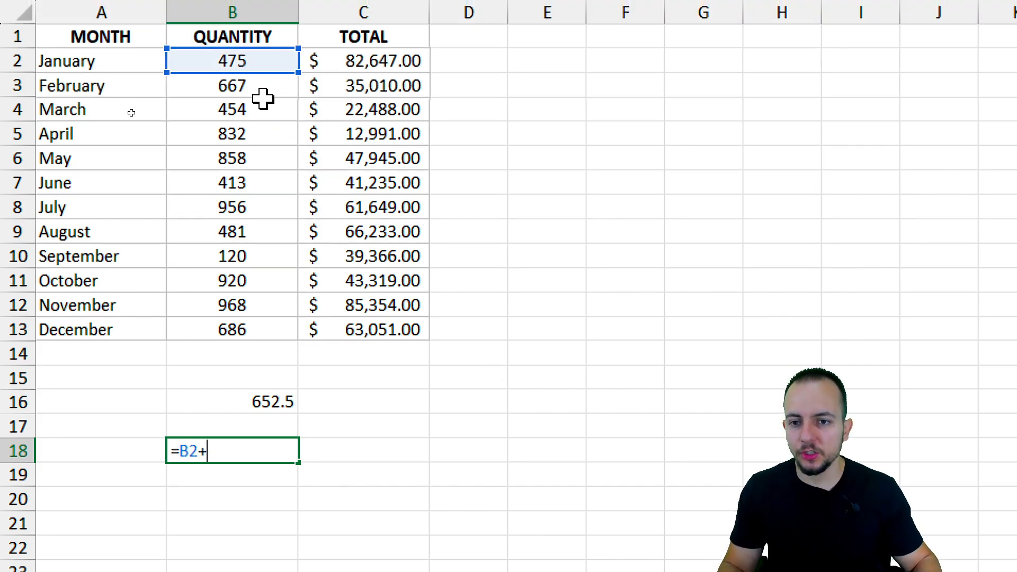
left_click(267, 90)
type("+")
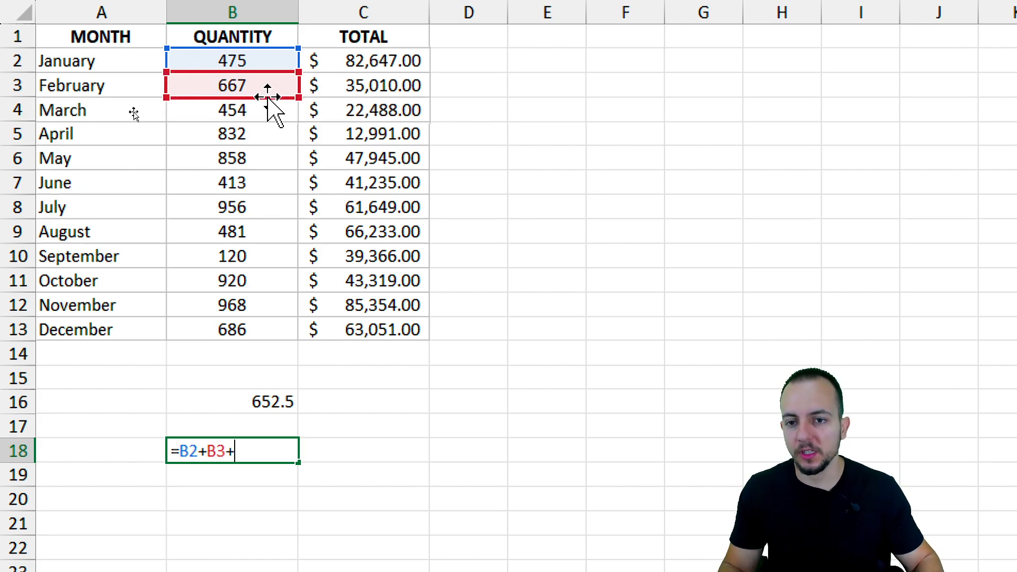
left_click(242, 106)
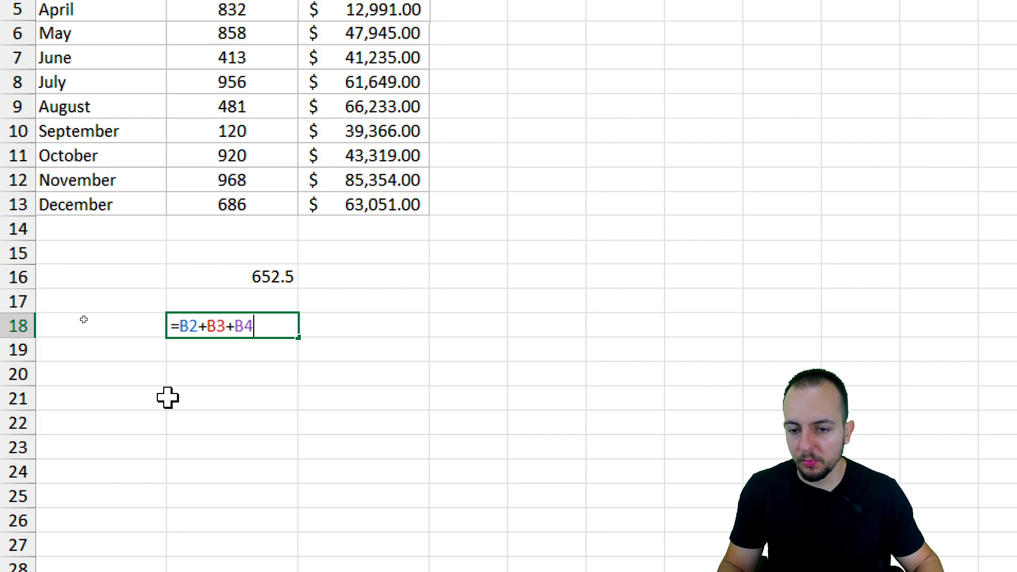
Enclose the sum in B18 in parentheses and divide it by 3, giving =(B2+B3+B4)/3
left_click(180, 326)
type("(")
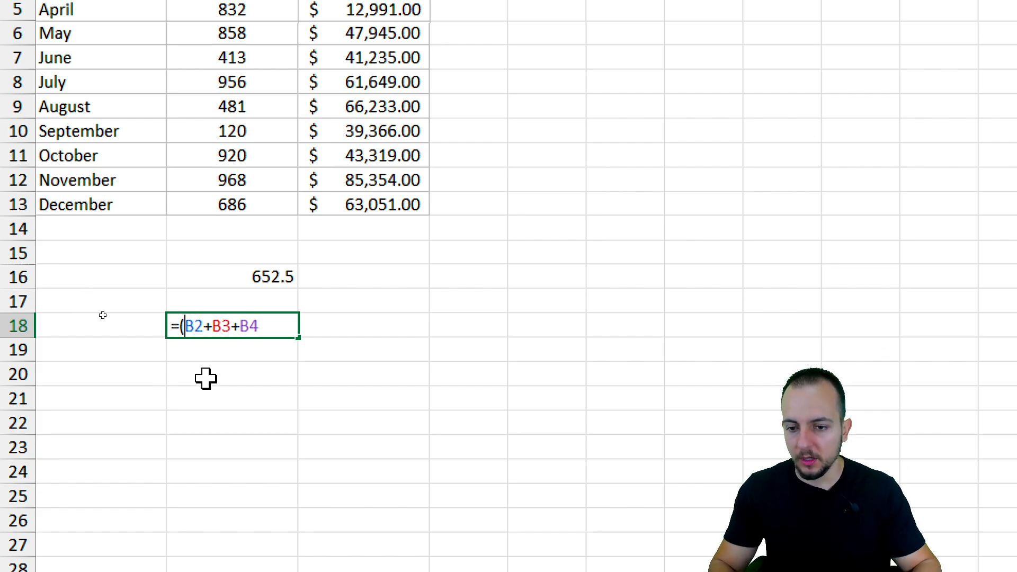
left_click(268, 329)
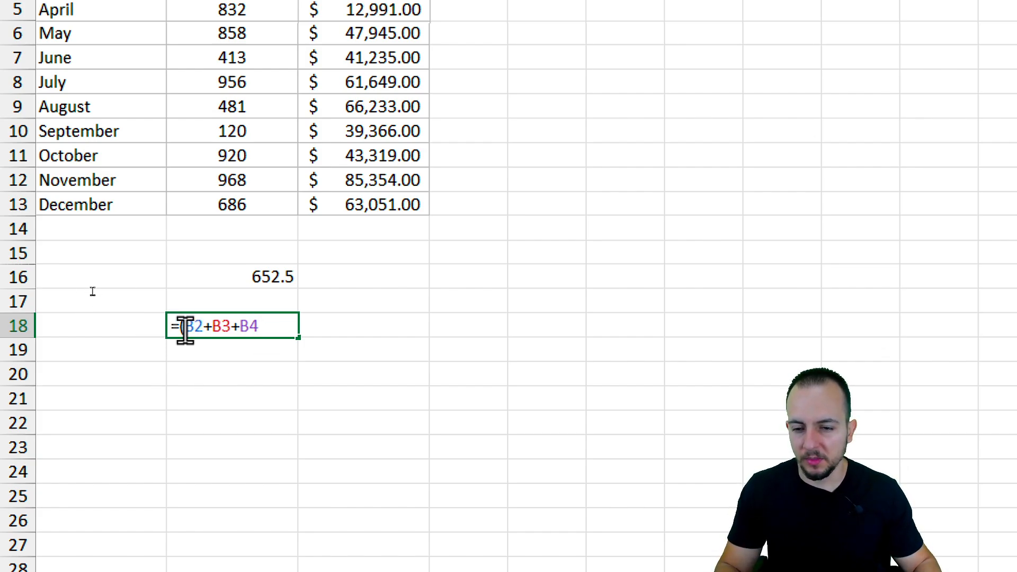
type(")")
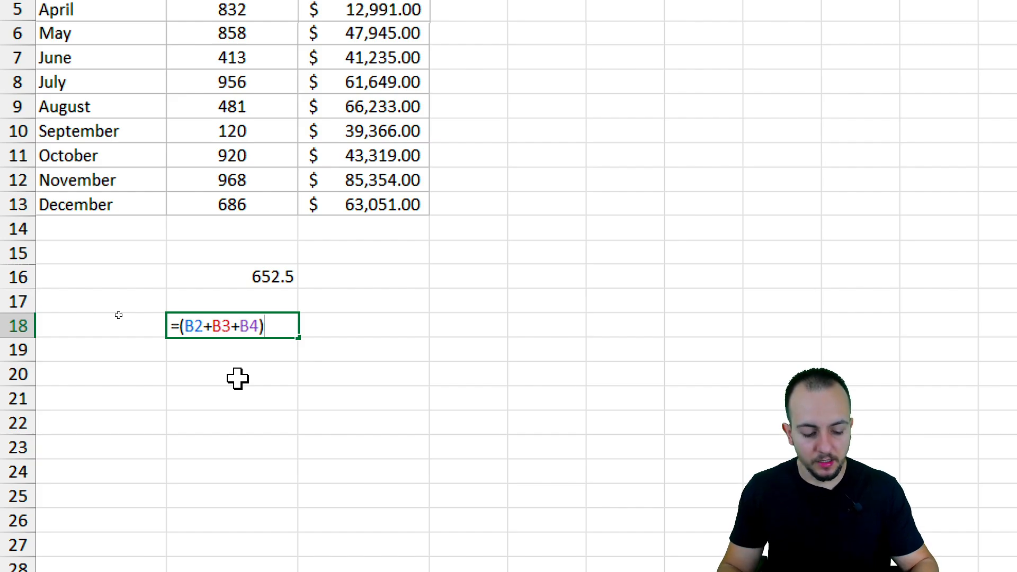
type("/")
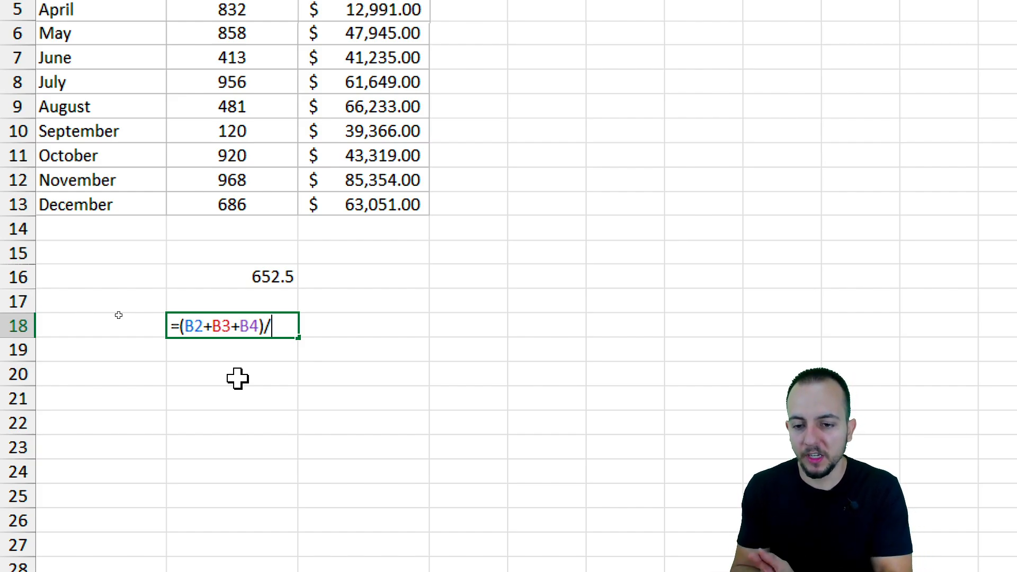
type("3")
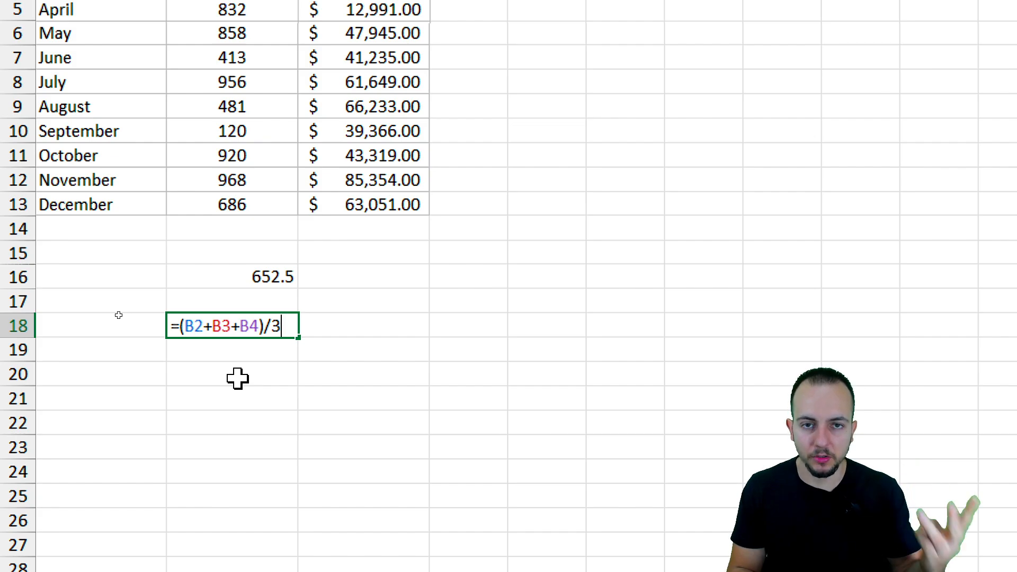
key("Return")
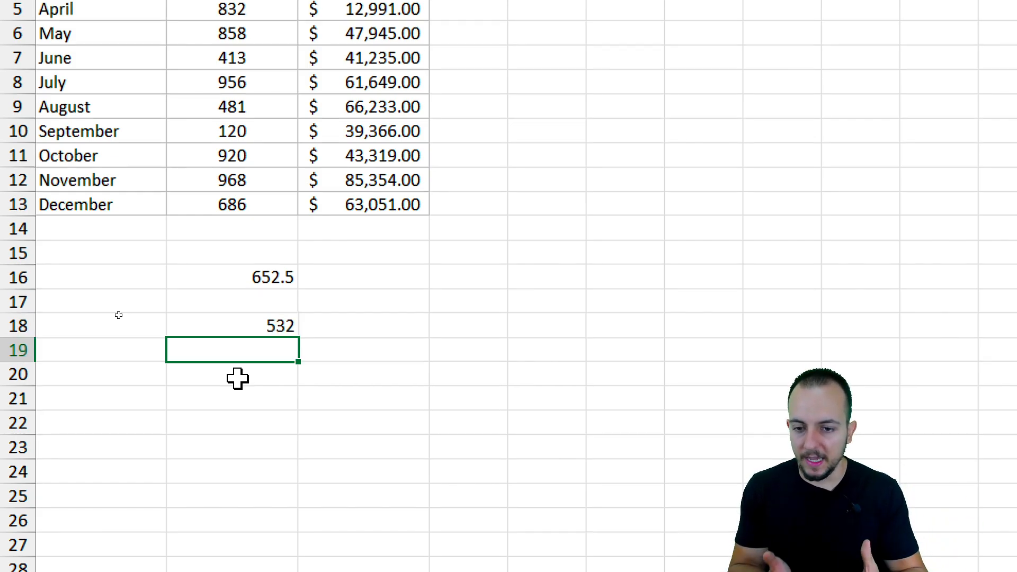
Review the cells referenced by the manual average in B18, and clear the cell
double_click(286, 326)
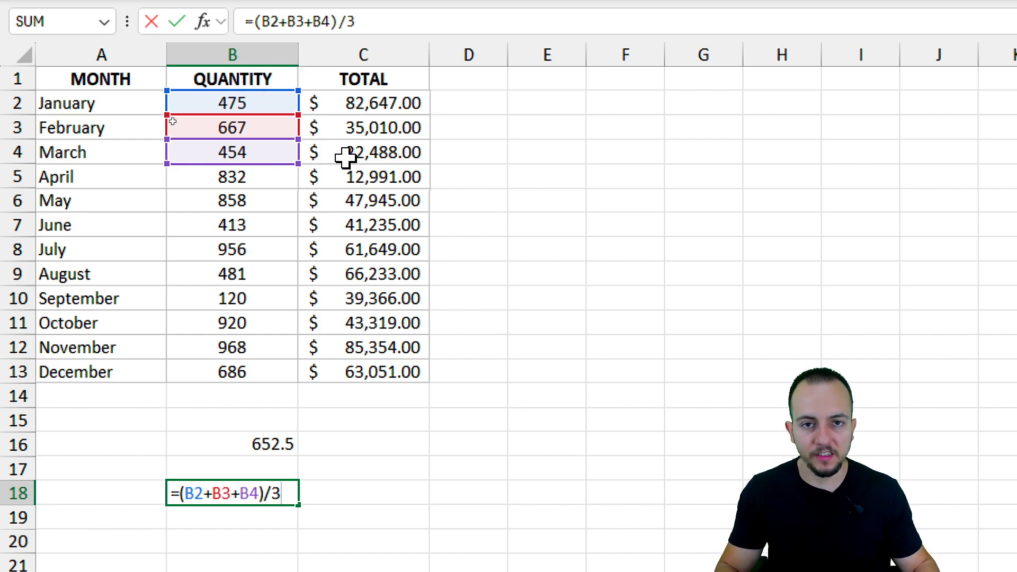
key("Escape")
key("Delete")
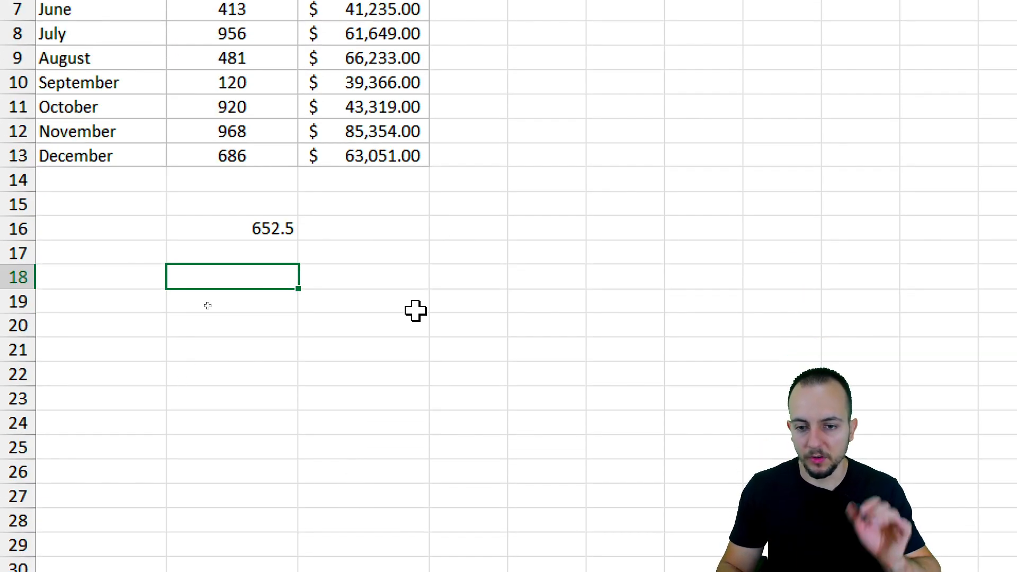
In C16, begin an AVERAGE formula for the monthly totals with C2:C6 as its first range
left_click(364, 228)
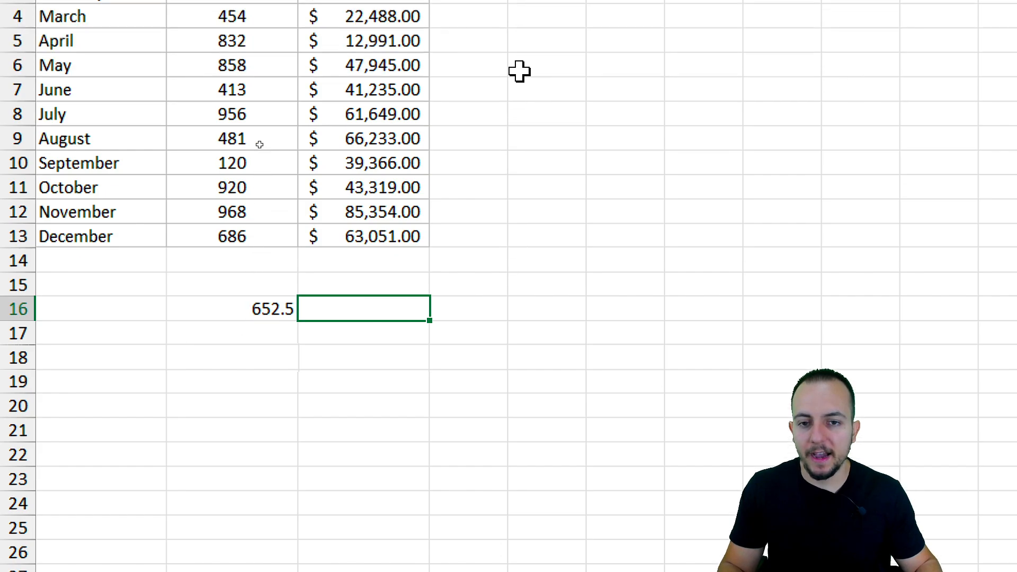
left_click_drag(363, 26, 371, 315)
left_click(347, 446)
left_click(346, 424)
type("=")
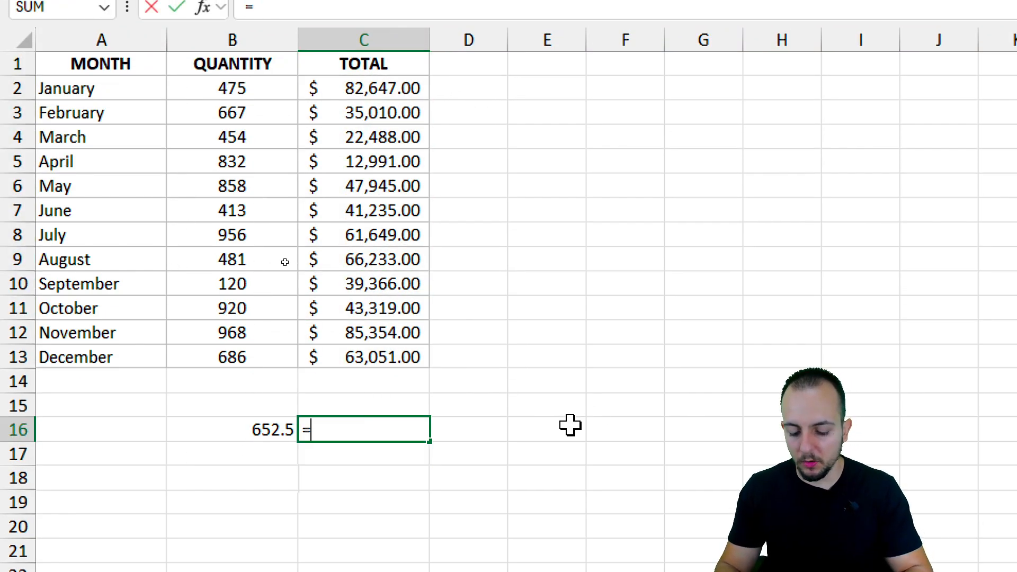
type("ave")
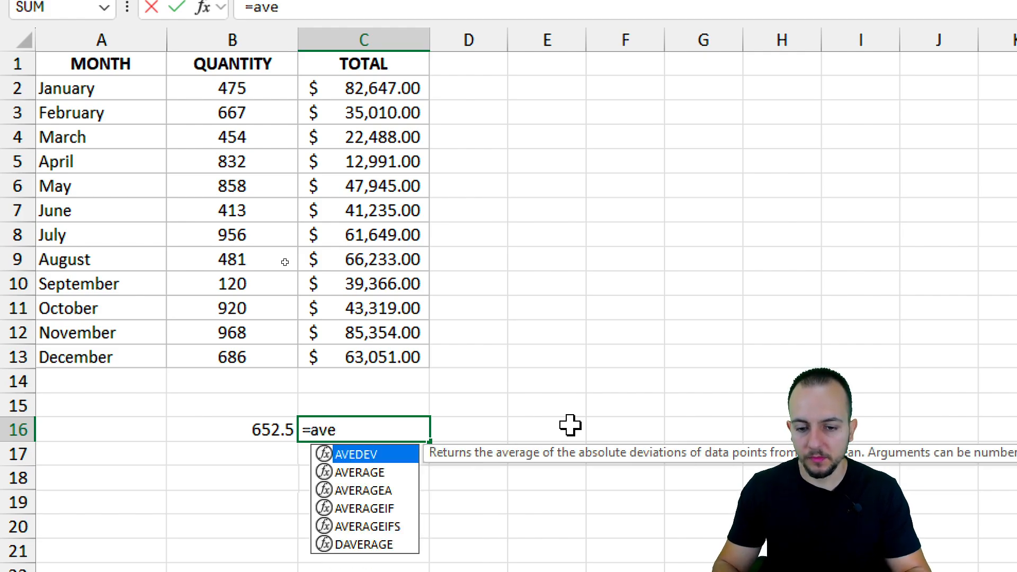
double_click(403, 473)
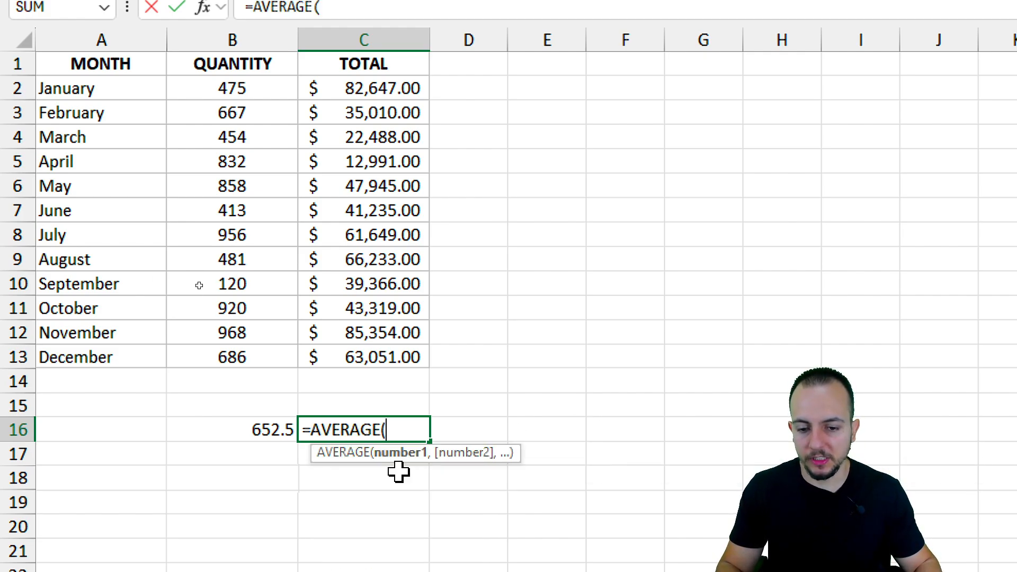
left_click(378, 356)
left_click_drag(377, 356, 371, 261)
left_click_drag(379, 92, 372, 178)
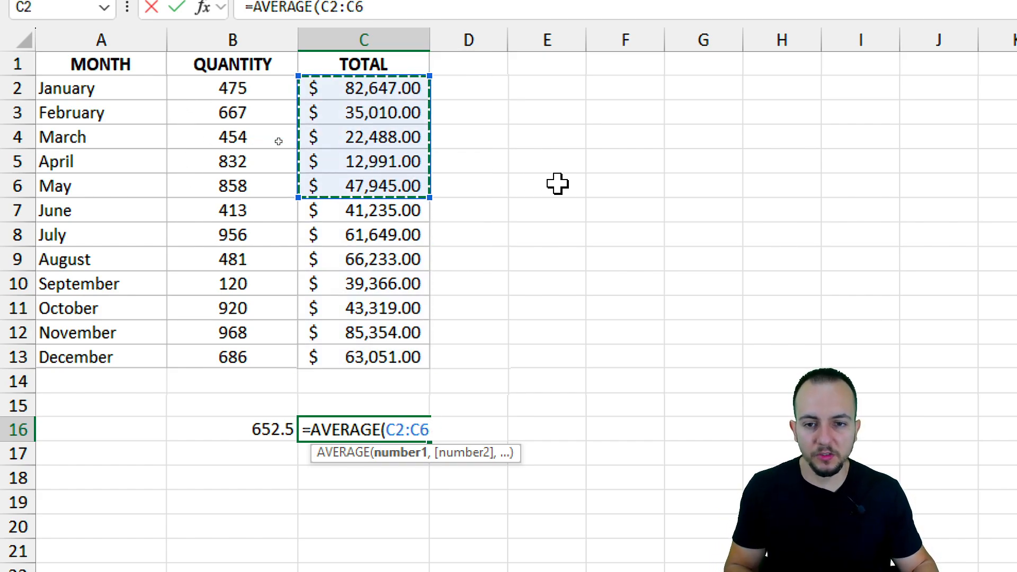
Complete the average in C16 with the separate ranges C10:C11, C7:C9 and C12:C13
type(",")
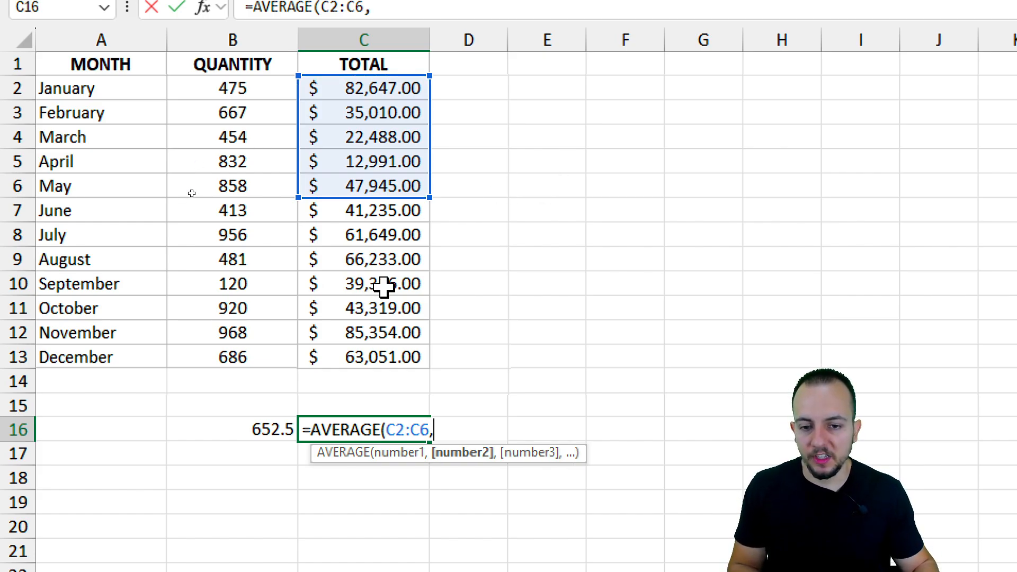
left_click_drag(377, 286, 376, 308)
type(",")
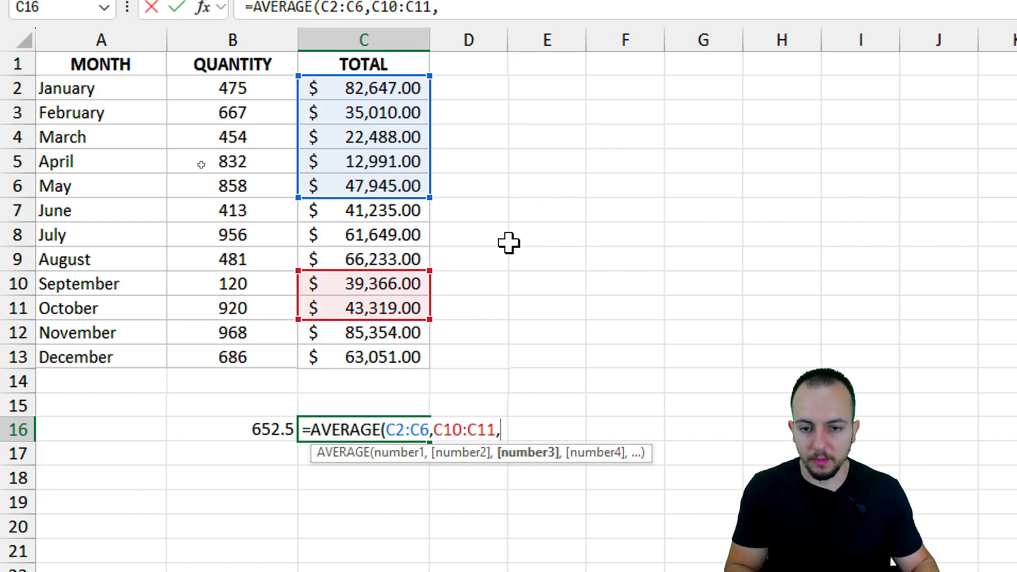
left_click_drag(354, 207, 381, 258)
type(",")
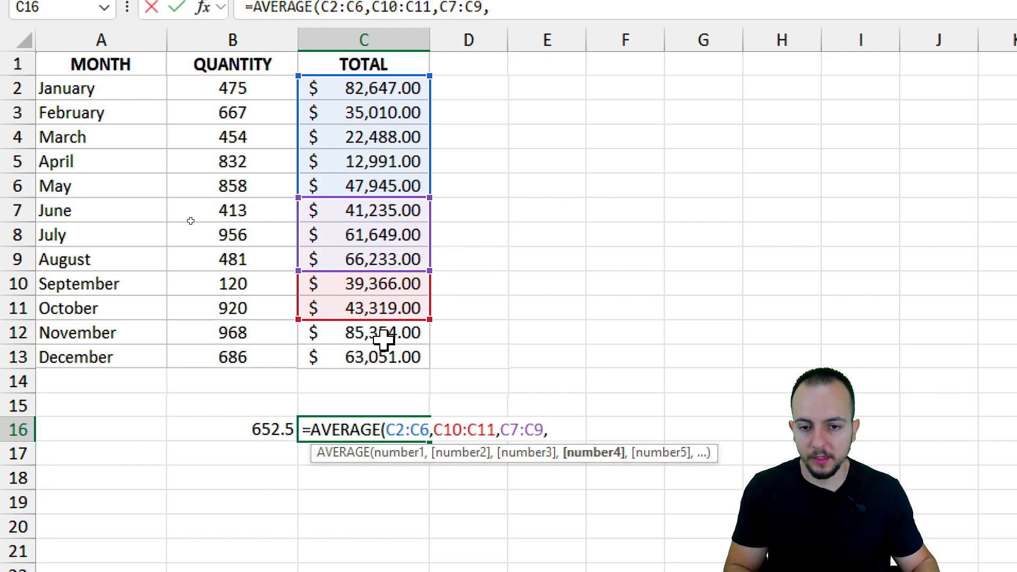
left_click(383, 334)
left_click_drag(383, 338, 383, 356)
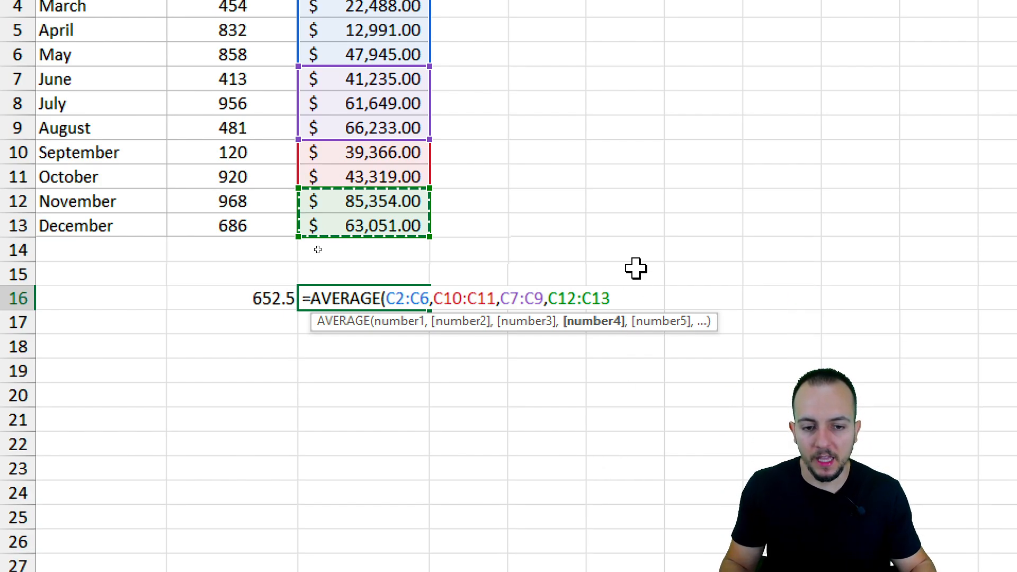
key("Return")
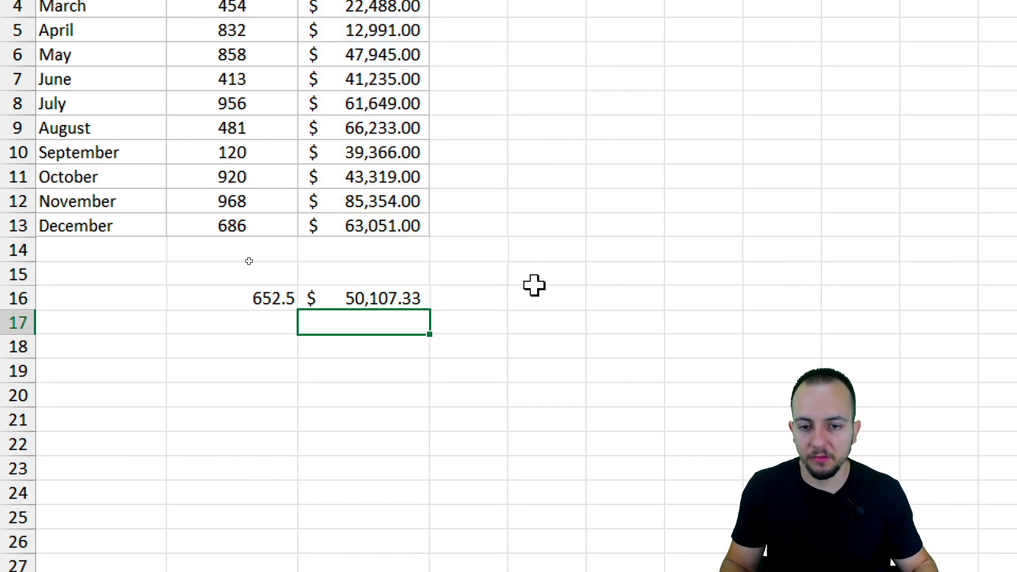
left_click(390, 300)
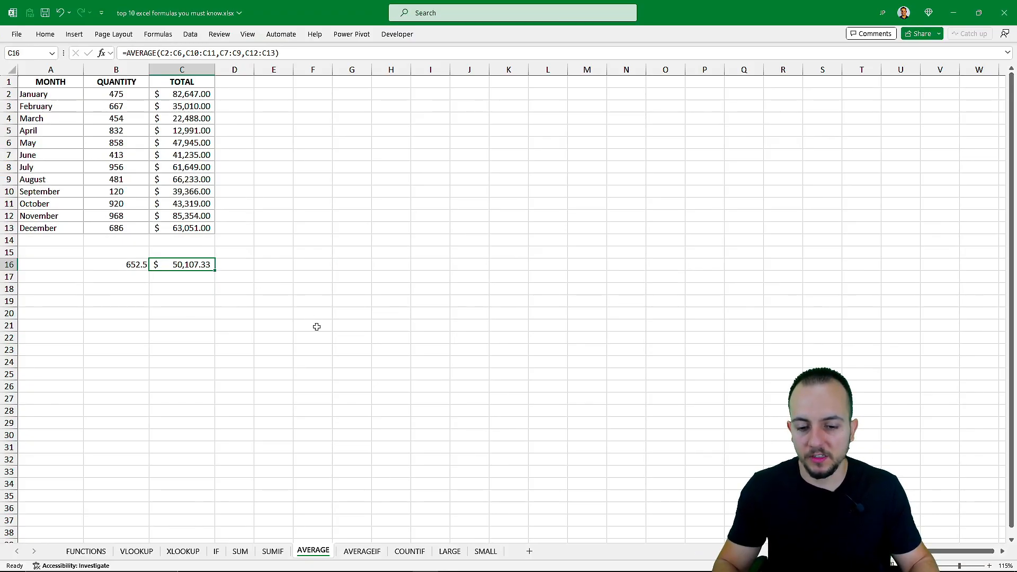
On the AVERAGEIF sheet, start an AVERAGEIF formula in J5 for January's average sold
left_click(361, 551)
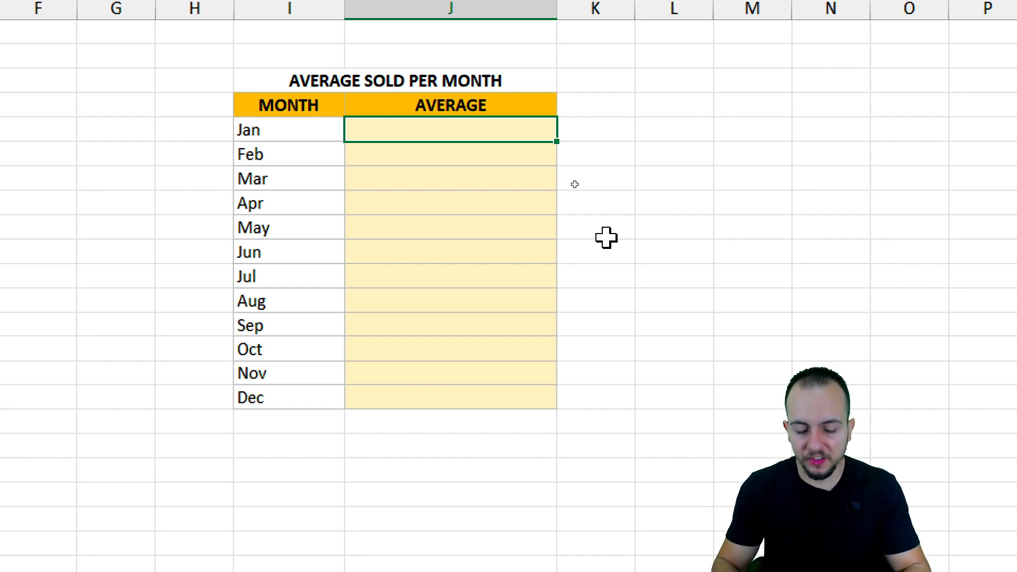
type("=aver")
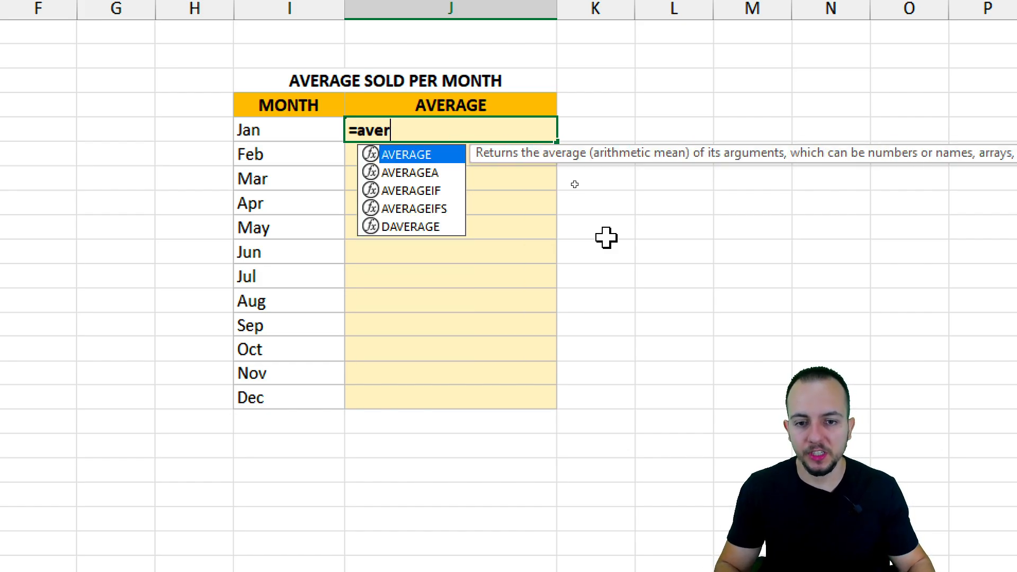
left_click(450, 191)
double_click(428, 191)
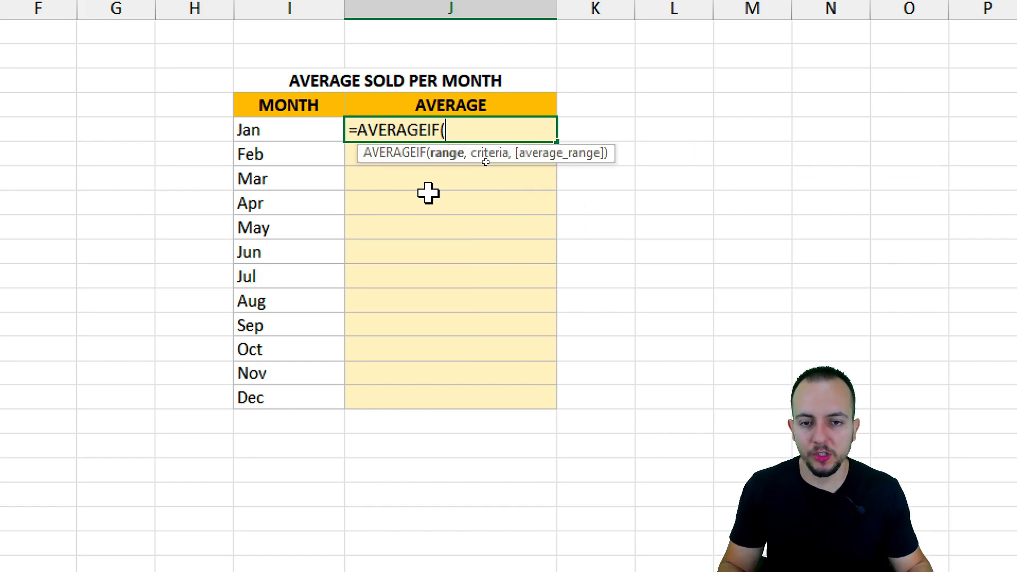
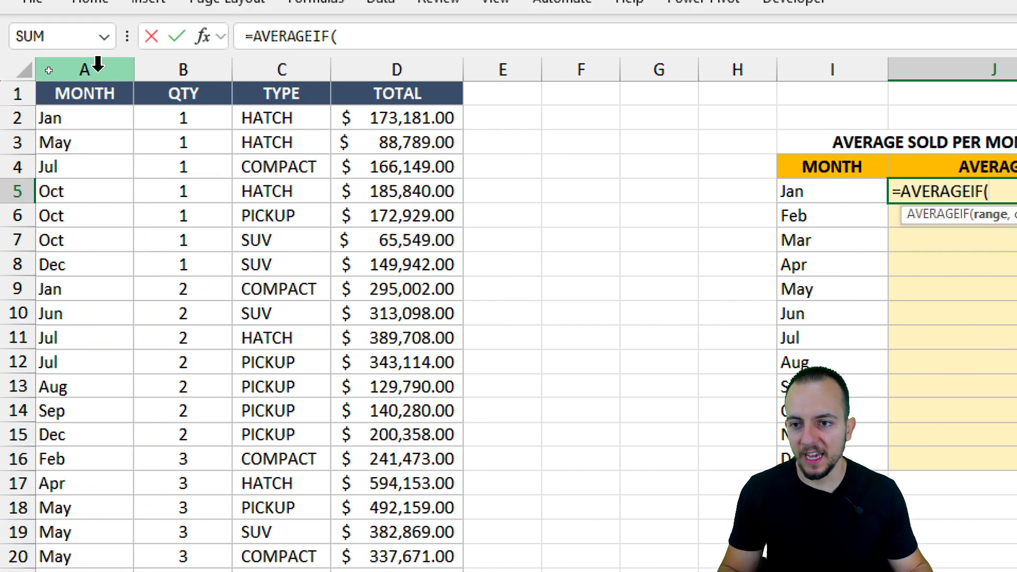
Complete January's formula as =AVERAGEIF(A:A,I5,D:D), matching the month column and averaging the TOTAL column
left_click(93, 60)
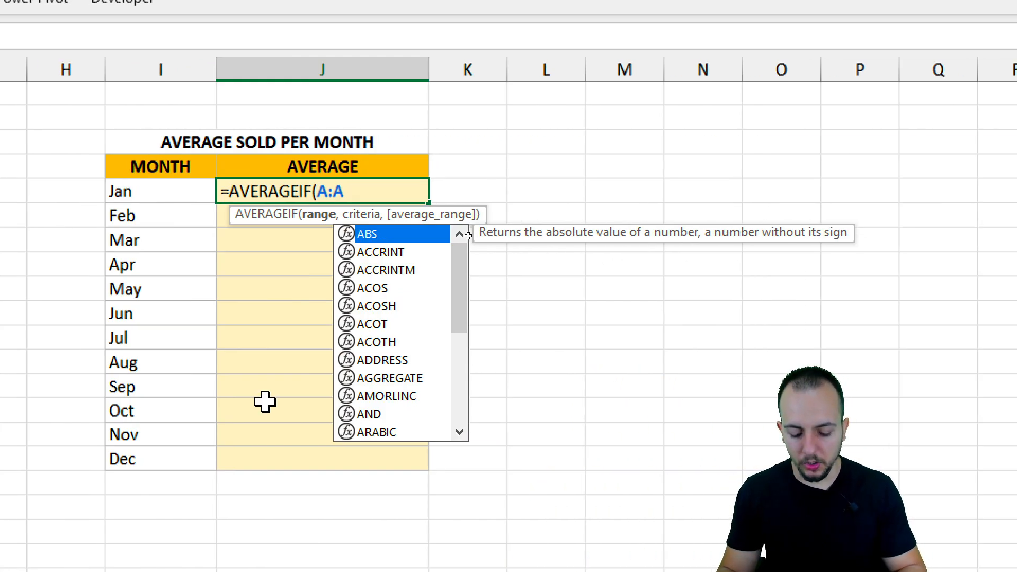
type(",")
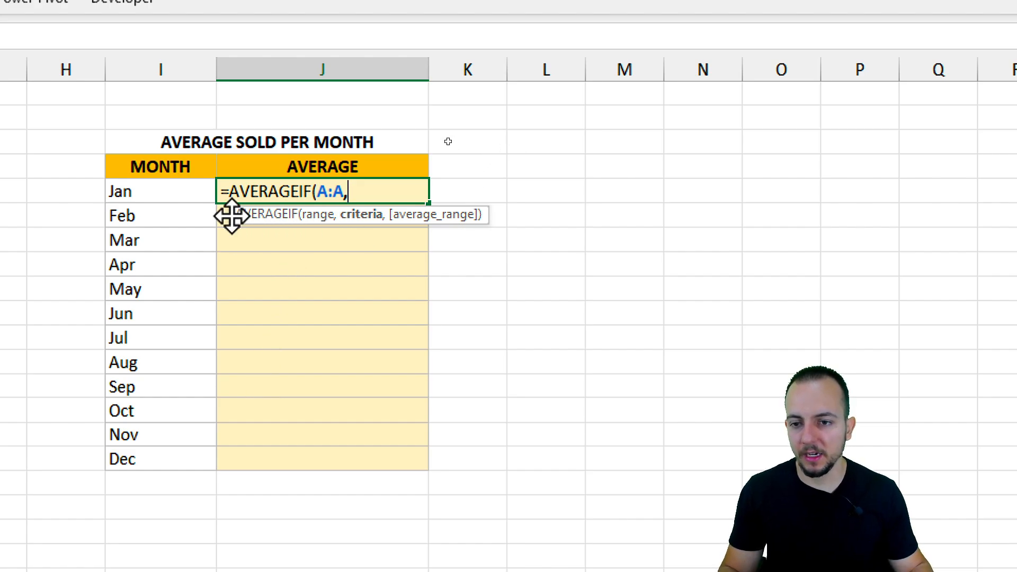
left_click(196, 197)
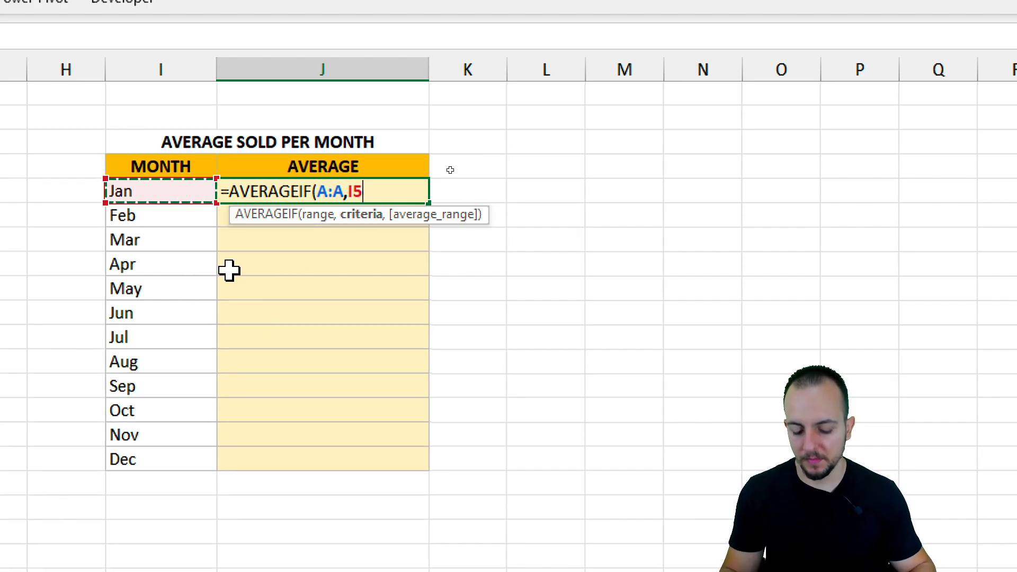
type(",")
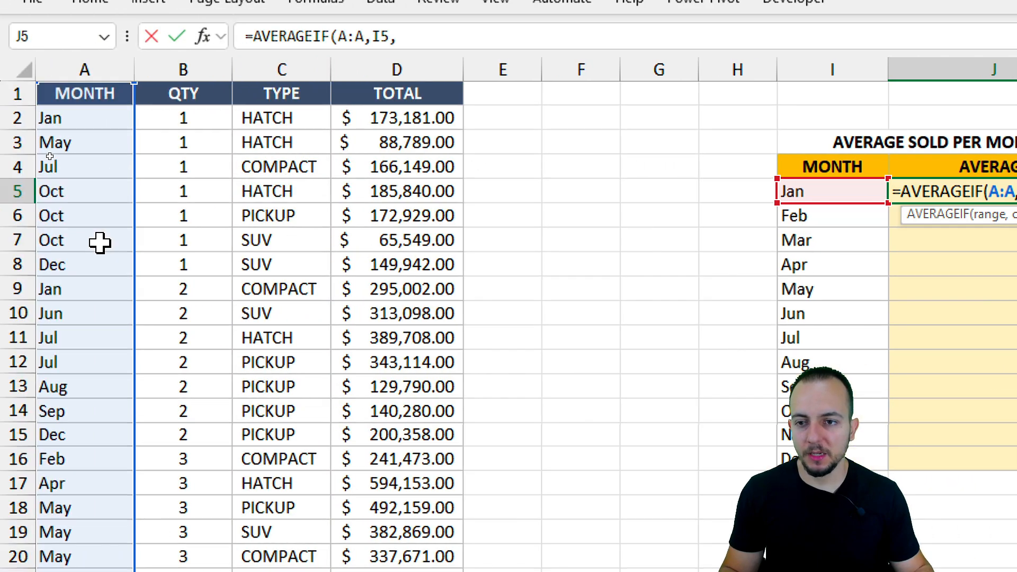
left_click(181, 70)
left_click(365, 69)
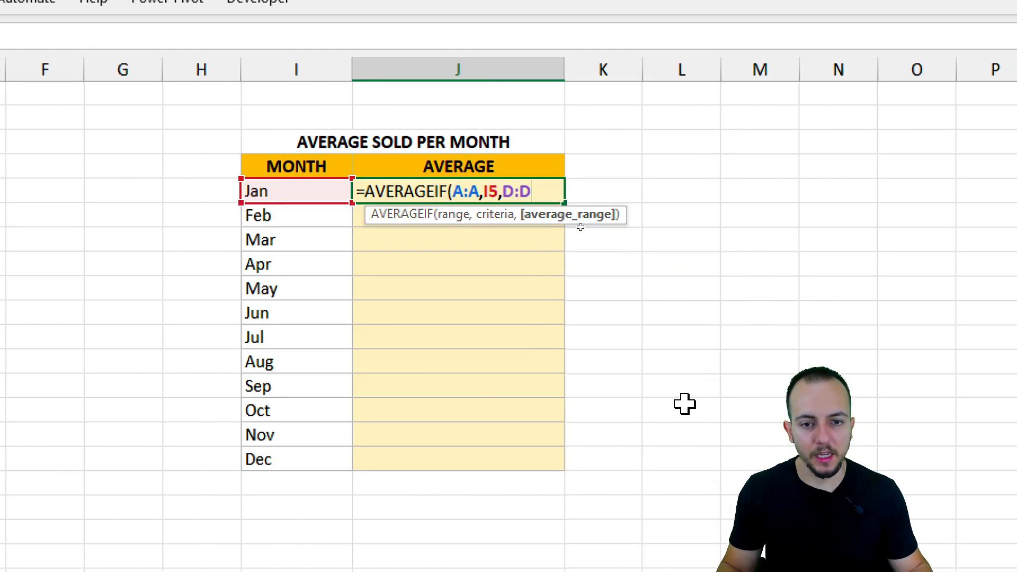
type(")")
key("Return")
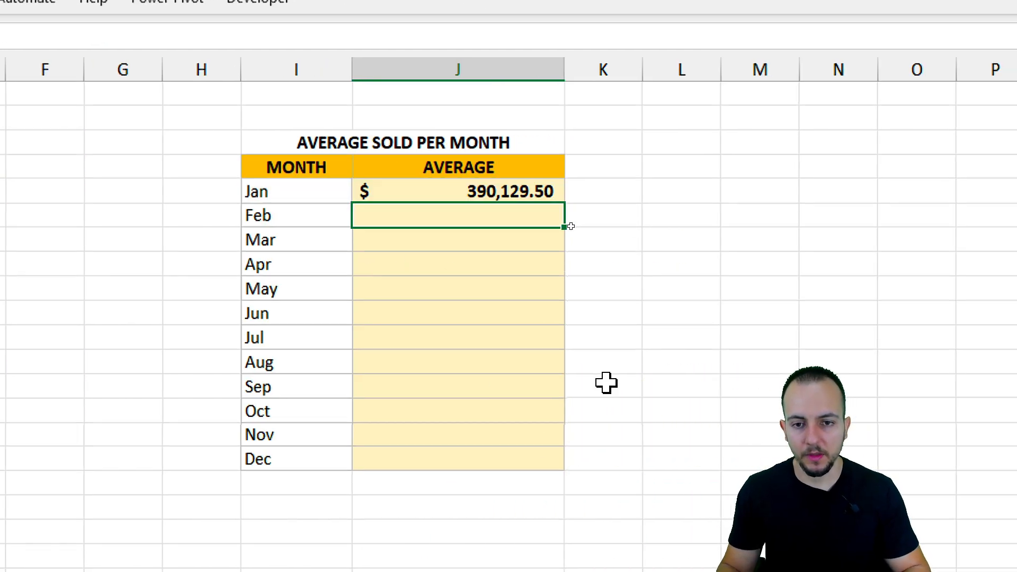
left_click(518, 188)
left_click(290, 194)
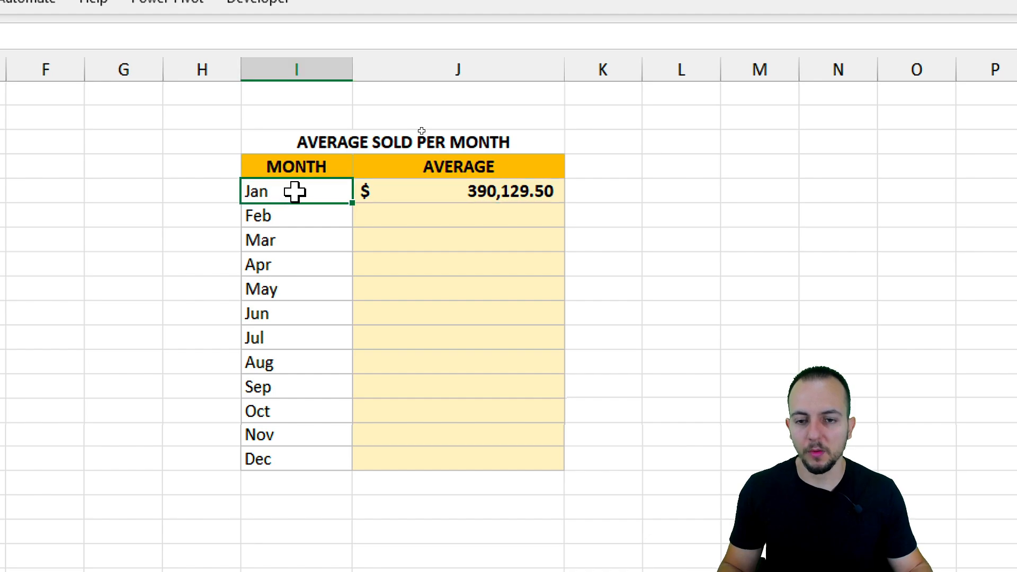
Fill January's AVERAGEIF formula from J5 down through December in J16, and open the COUNTIF sheet
left_click(402, 185)
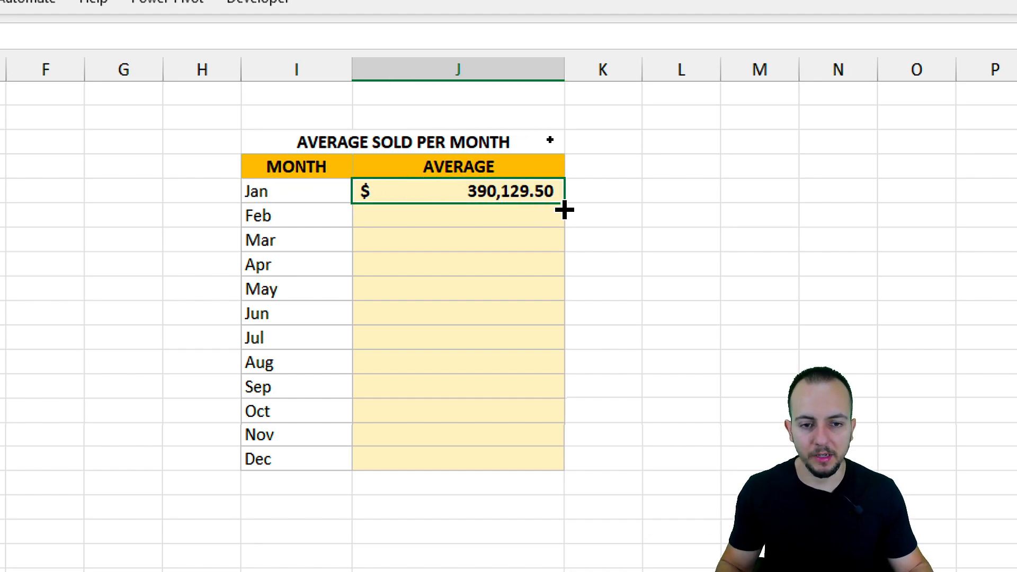
left_click_drag(564, 210, 563, 480)
left_click(522, 363)
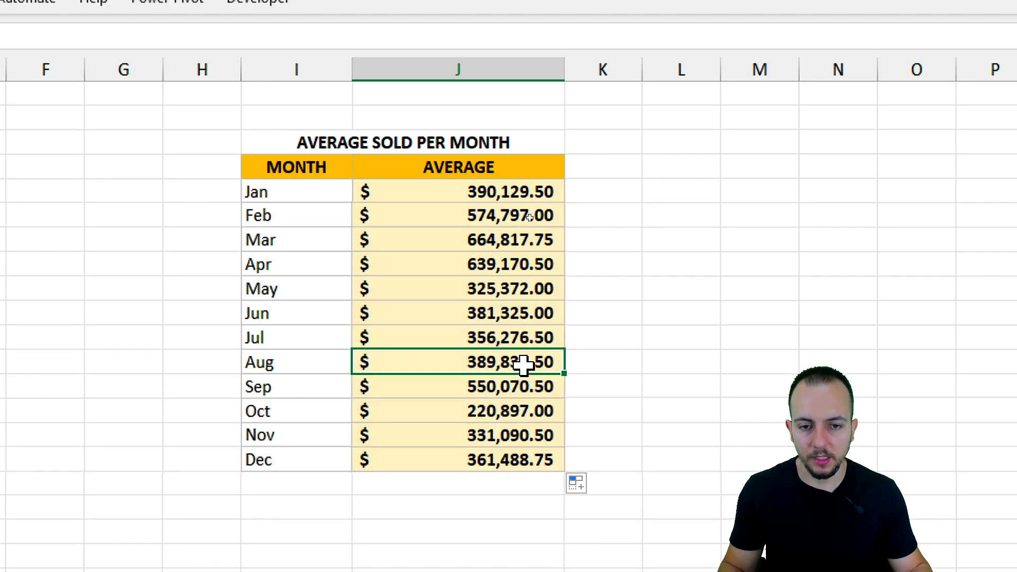
left_click(297, 163)
left_click_drag(457, 194, 306, 454)
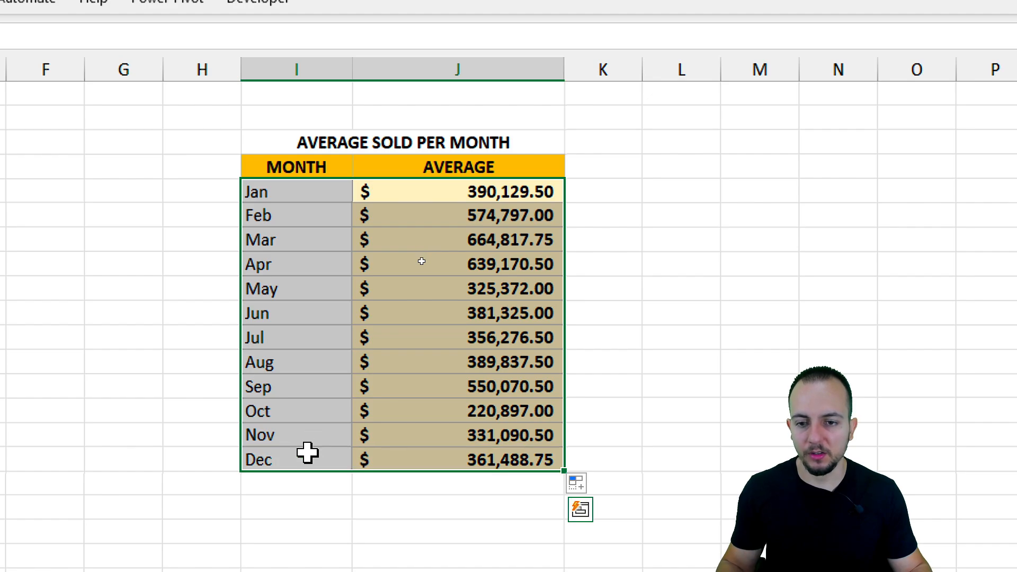
left_click(313, 193)
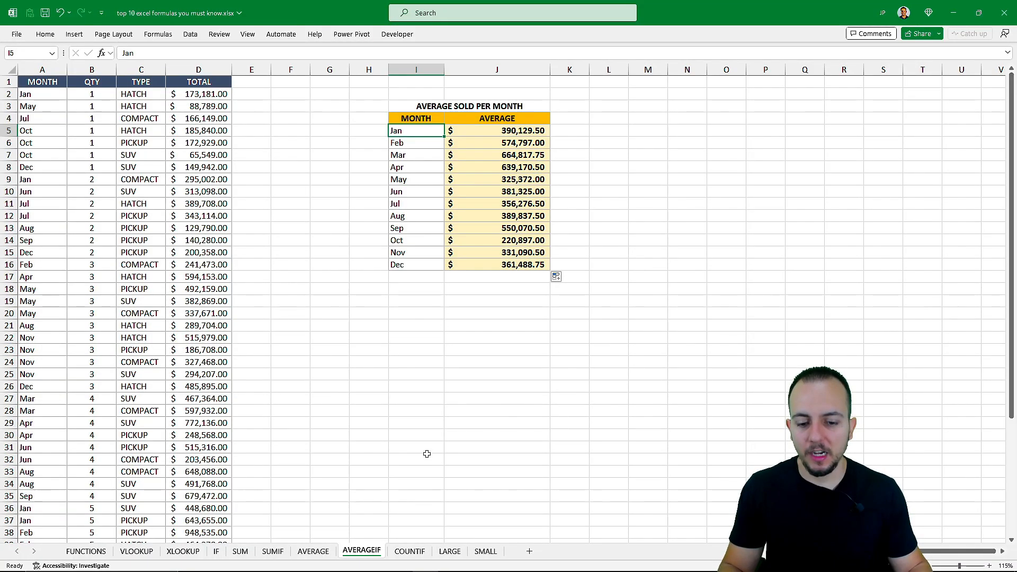
left_click(409, 551)
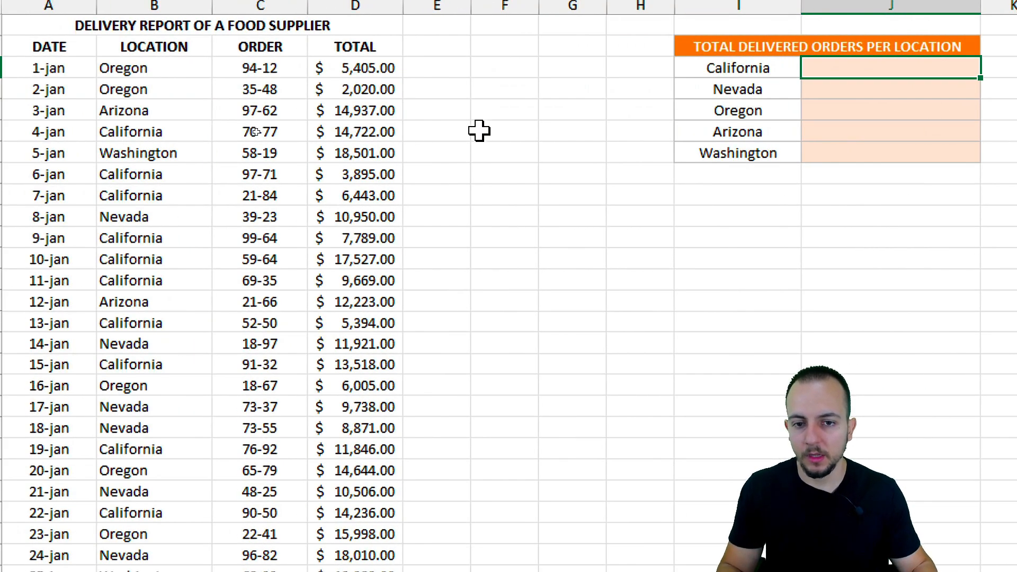
Enter =COUNTA(D3:D9) in F7 to count the non-empty cells among the first seven order totals
left_click(268, 143)
type("=count")
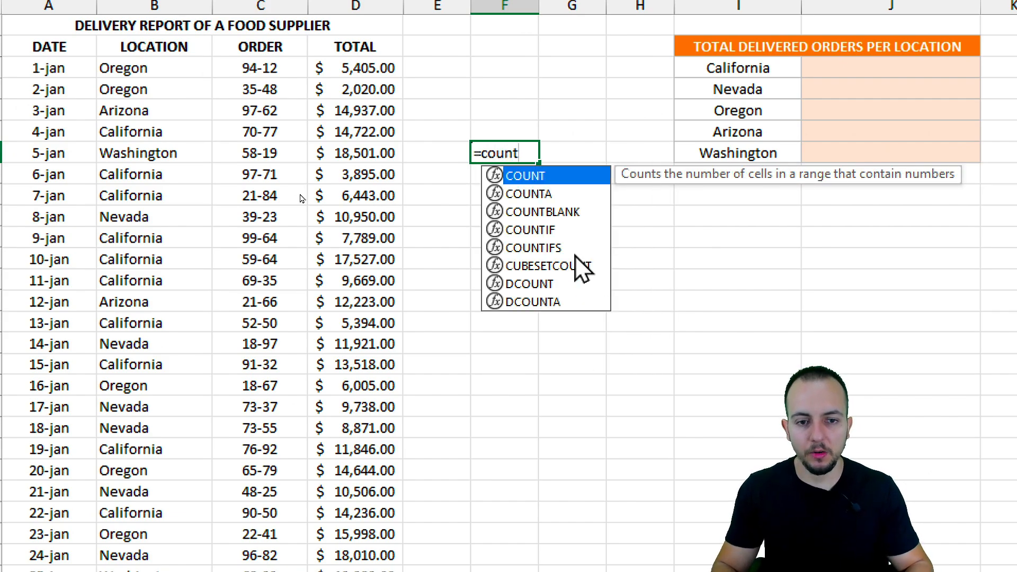
left_click(535, 193)
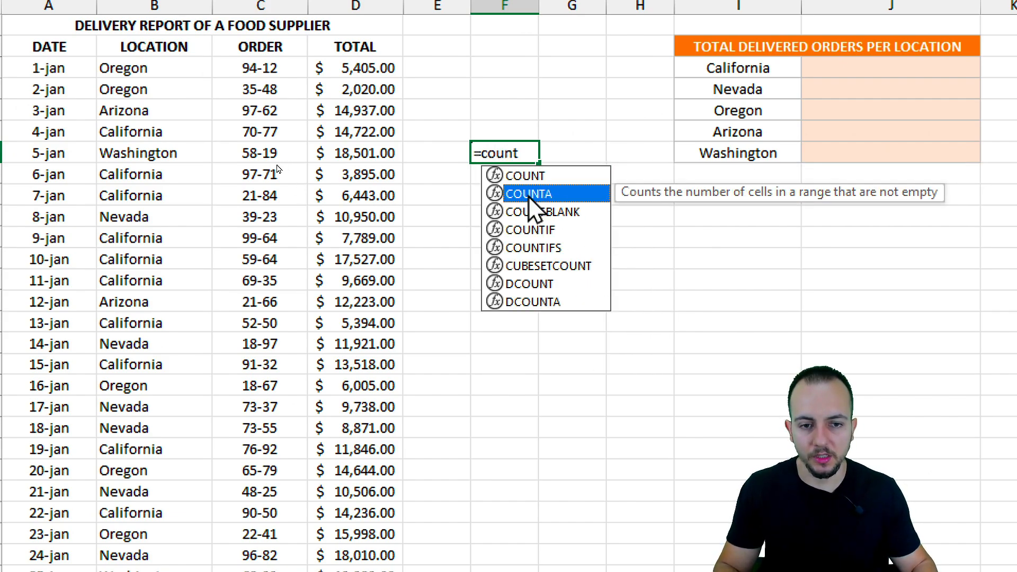
double_click(528, 195)
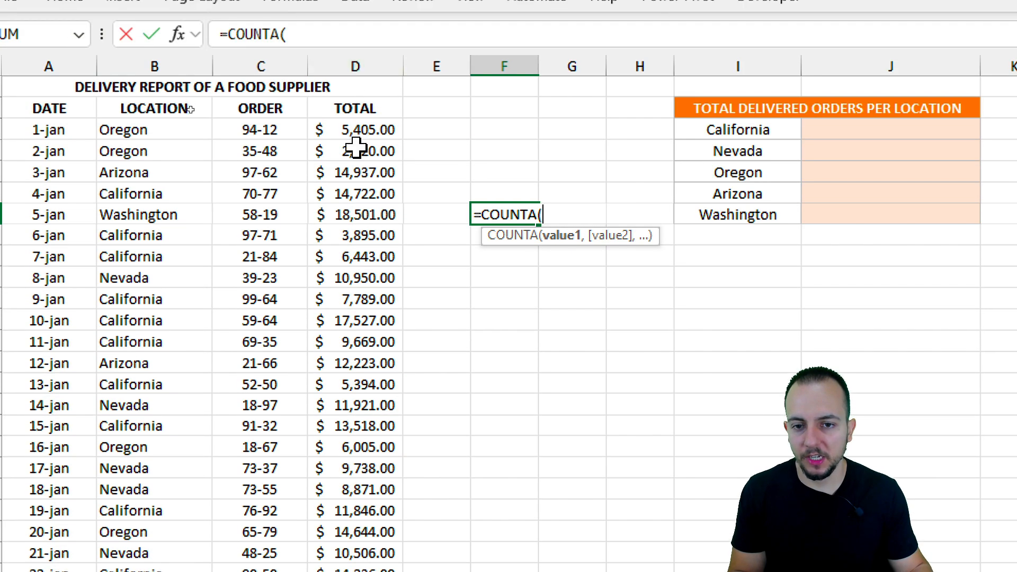
left_click_drag(366, 108, 366, 310)
left_click(386, 65)
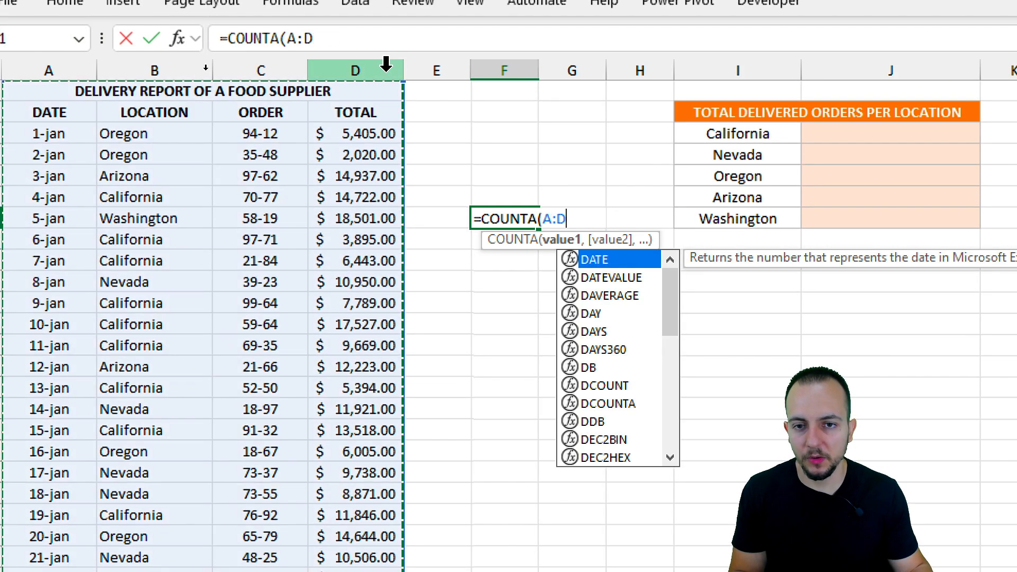
left_click_drag(371, 134, 358, 263)
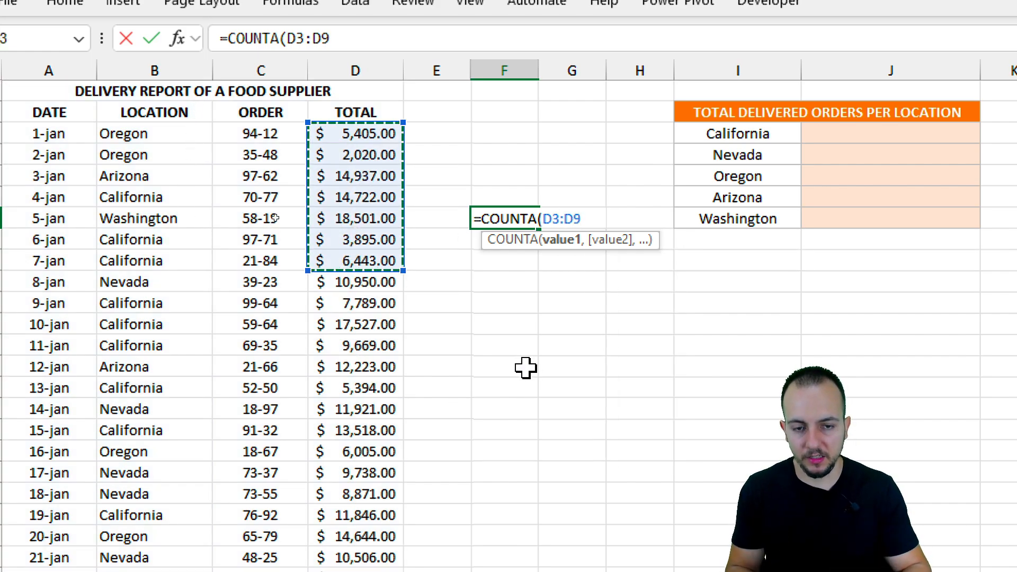
key("ctrl+Return")
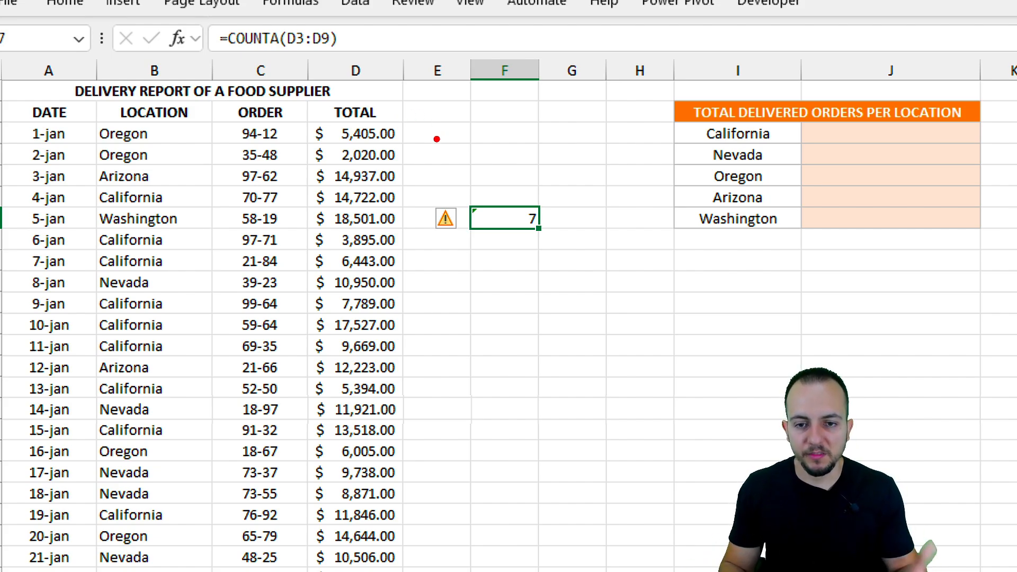
Open the COUNTA formula in F7 and annotate the counted TOTAL cells with red arrows and a handwritten 7
mouse_move(537, 179)
left_mouse_down()
mouse_move(501, 228)
mouse_move(536, 180)
left_mouse_up()
key("e")
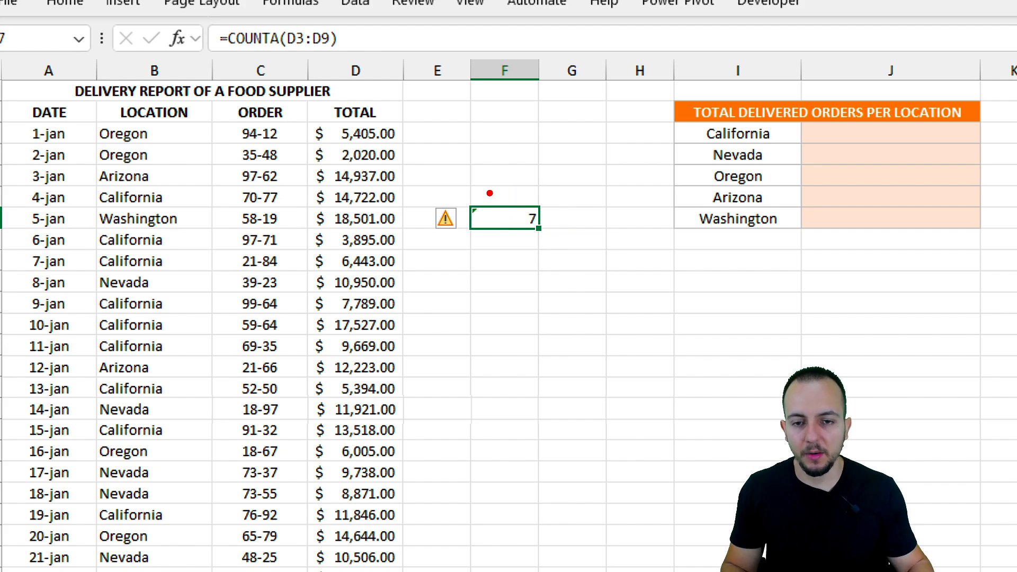
double_click(482, 213)
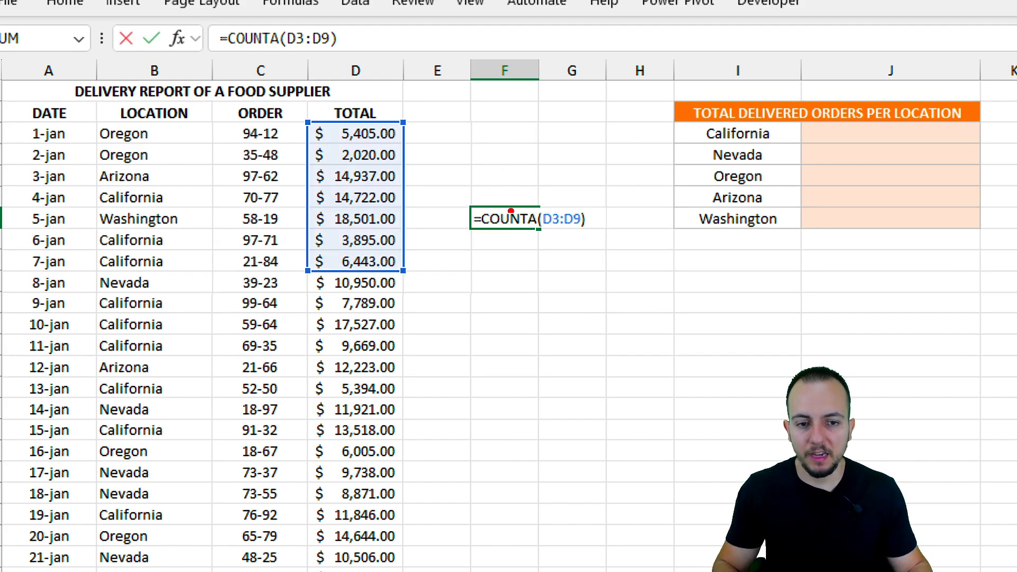
mouse_move(509, 240)
left_mouse_down()
mouse_move(523, 316)
mouse_move(570, 285)
left_mouse_up()
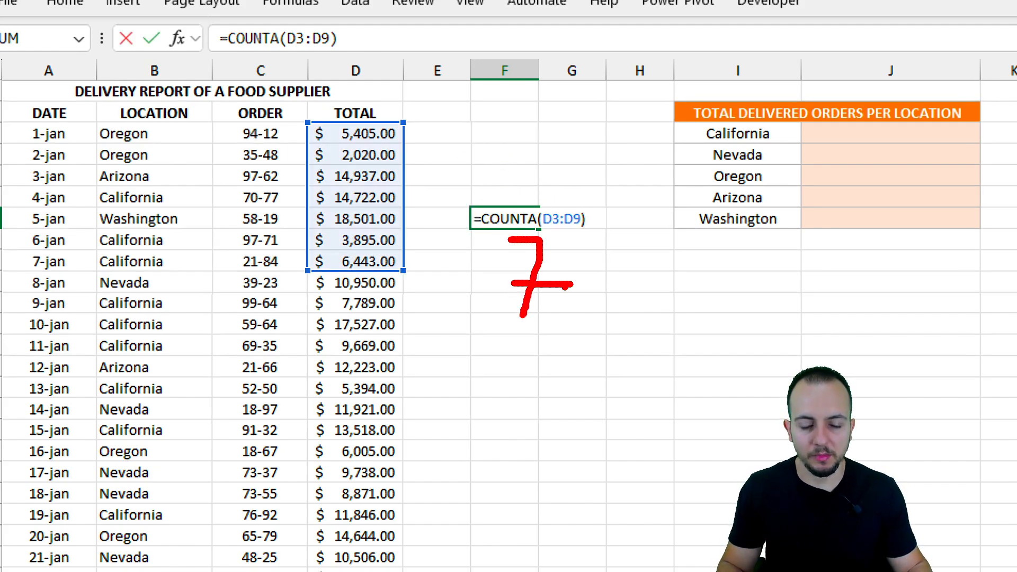
mouse_move(554, 189)
left_mouse_down()
mouse_move(529, 241)
mouse_move(539, 183)
left_mouse_up()
key("ctrl+z")
left_click_drag(425, 132, 470, 107)
left_click_drag(413, 150, 464, 141)
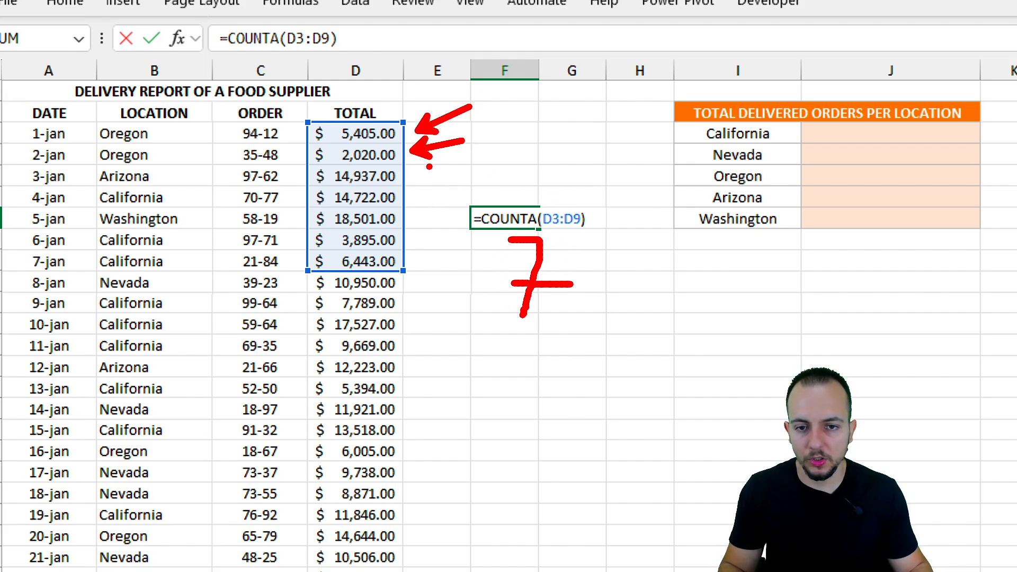
left_click_drag(407, 181, 484, 160)
left_click_drag(409, 201, 473, 186)
left_click_drag(403, 223, 458, 208)
left_click_drag(409, 235, 461, 228)
left_click_drag(415, 281, 457, 276)
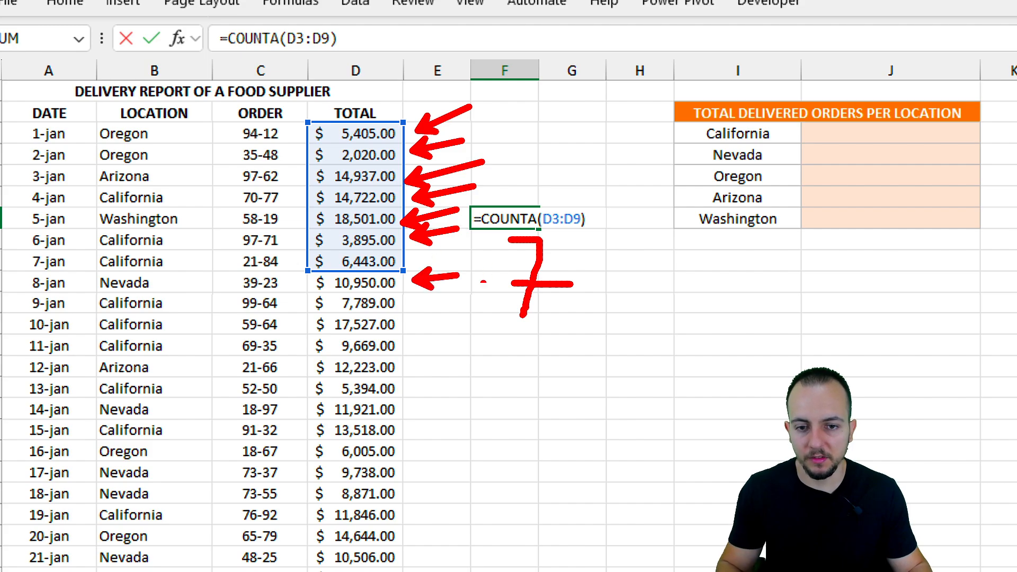
Clear the annotations and delete the COUNTA formula from F7
key("Escape")
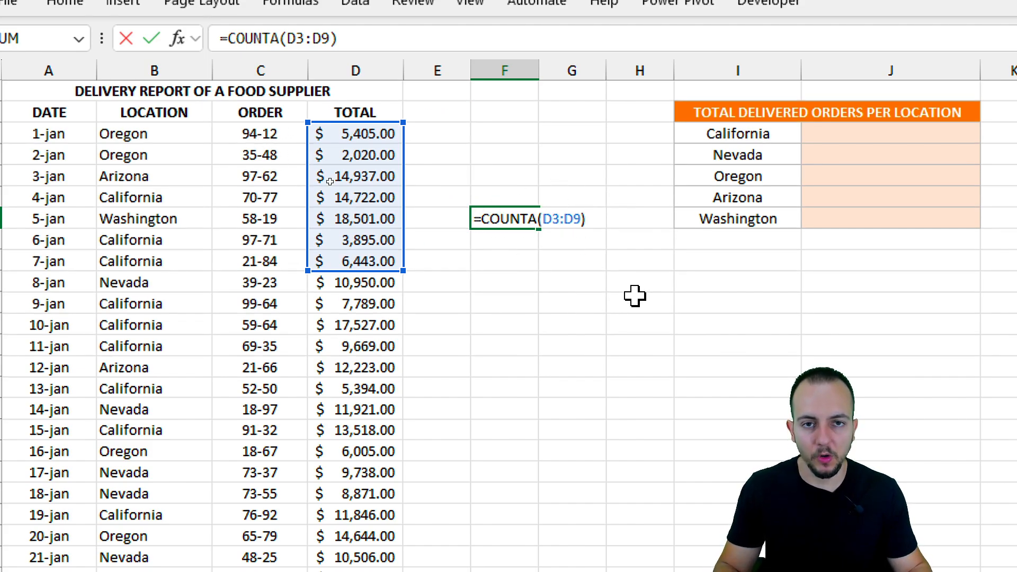
key("ctrl+Return")
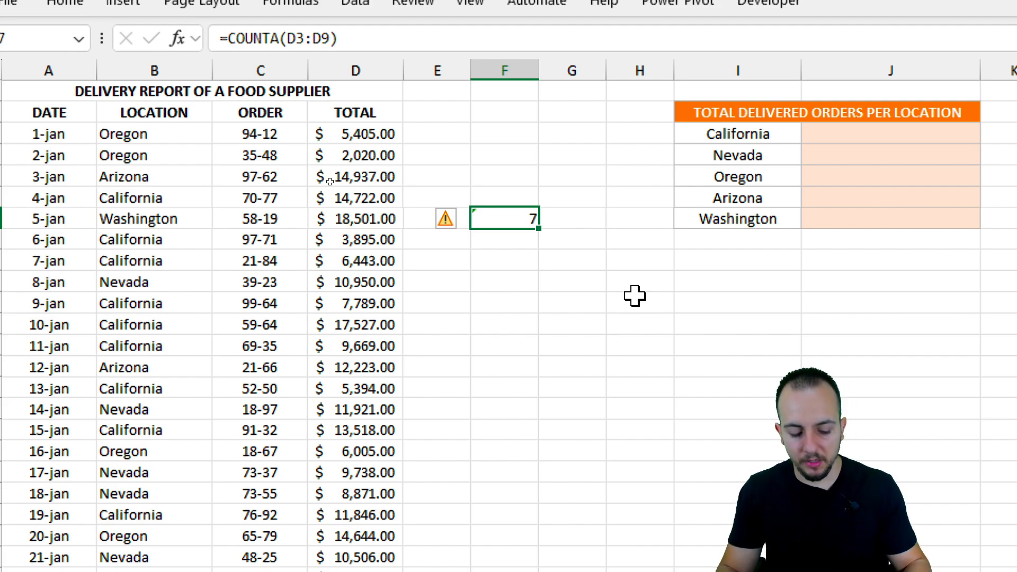
key("Delete")
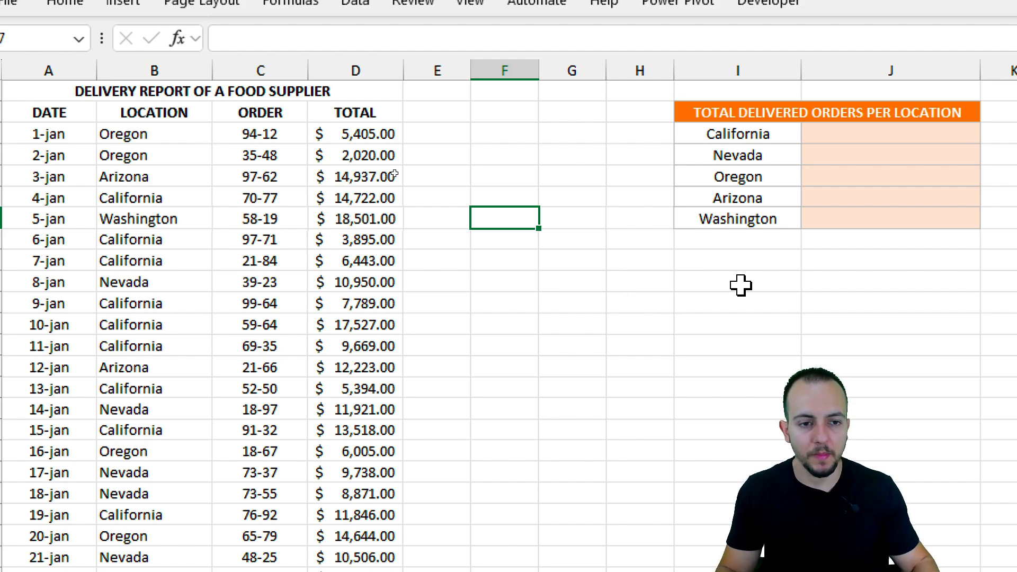
Count California's delivered orders in J3 with =COUNTIF(B2:B33,I3), matching the LOCATION column against the state name
left_click(896, 136)
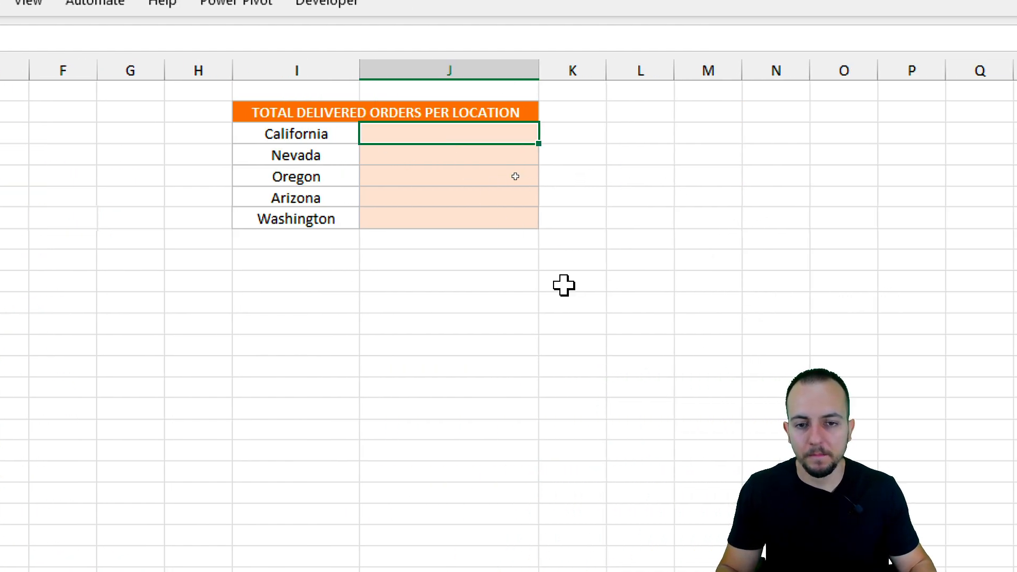
type("=countif")
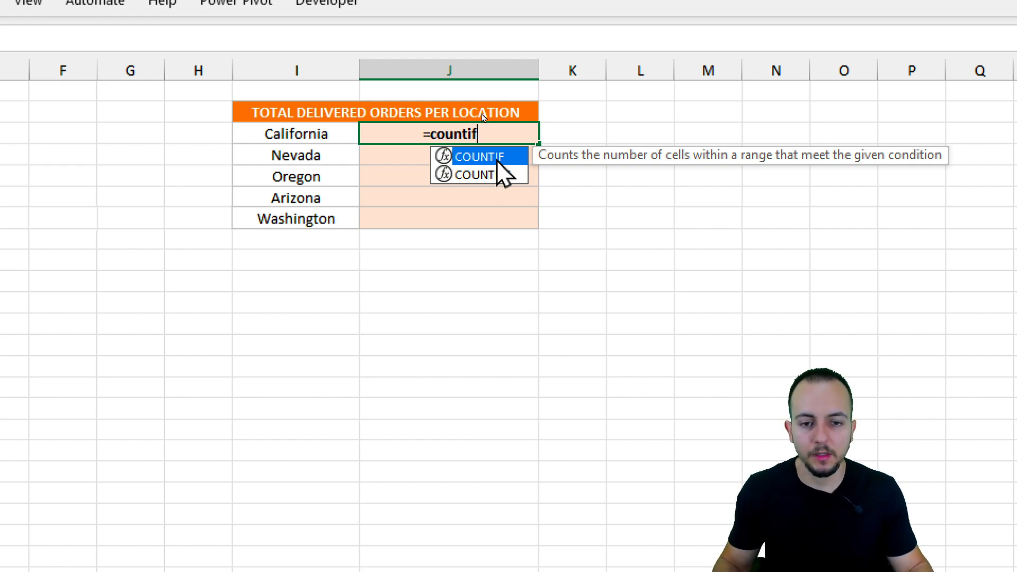
double_click(497, 160)
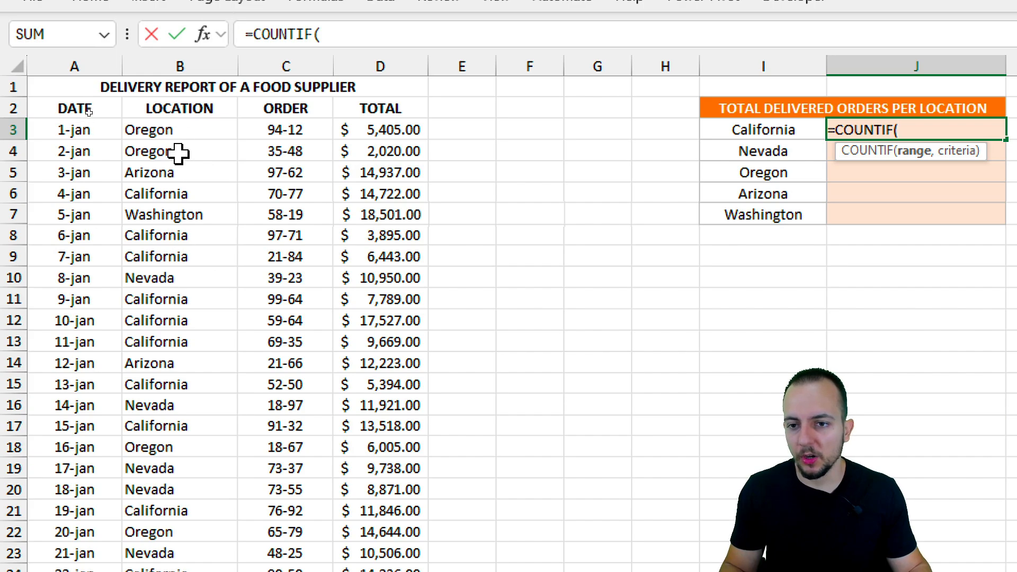
left_click_drag(99, 66, 380, 66)
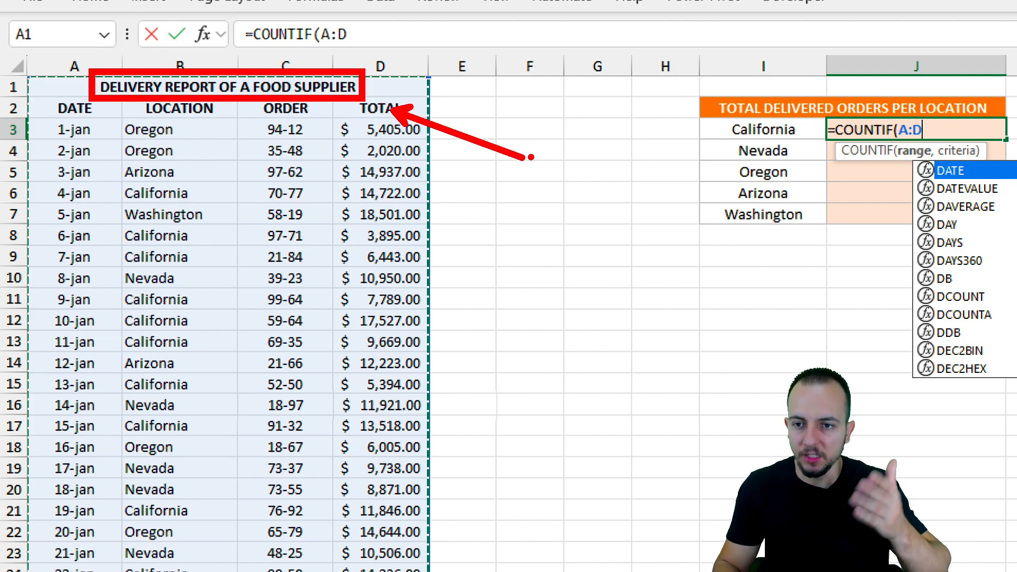
left_click_drag(180, 109, 171, 405)
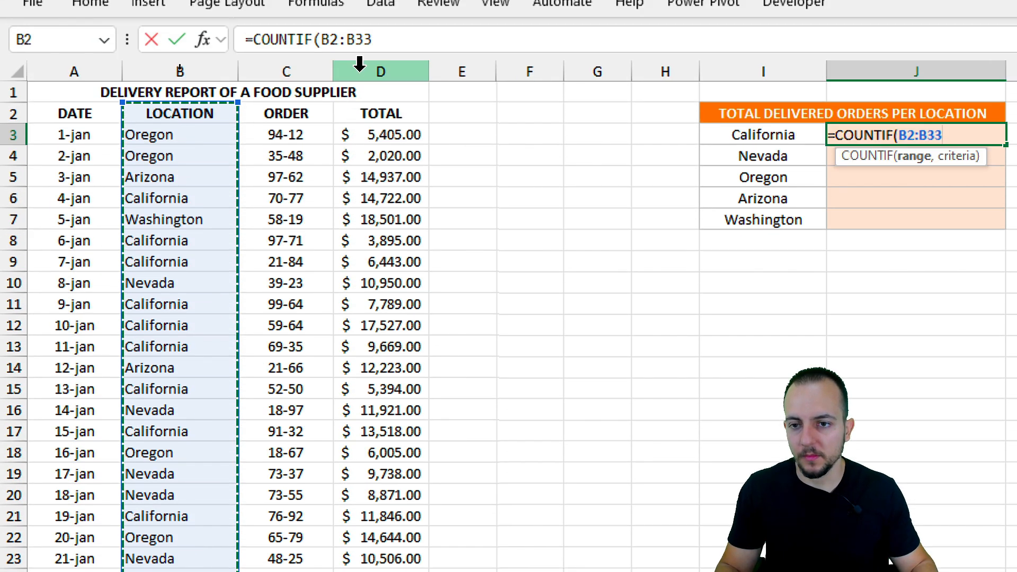
type(",")
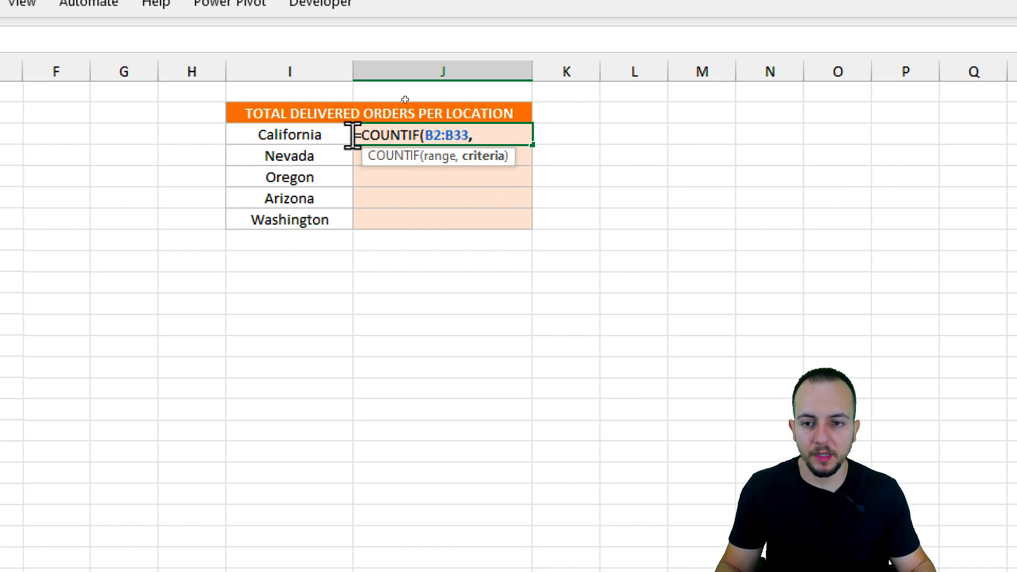
left_click(331, 133)
key("Return")
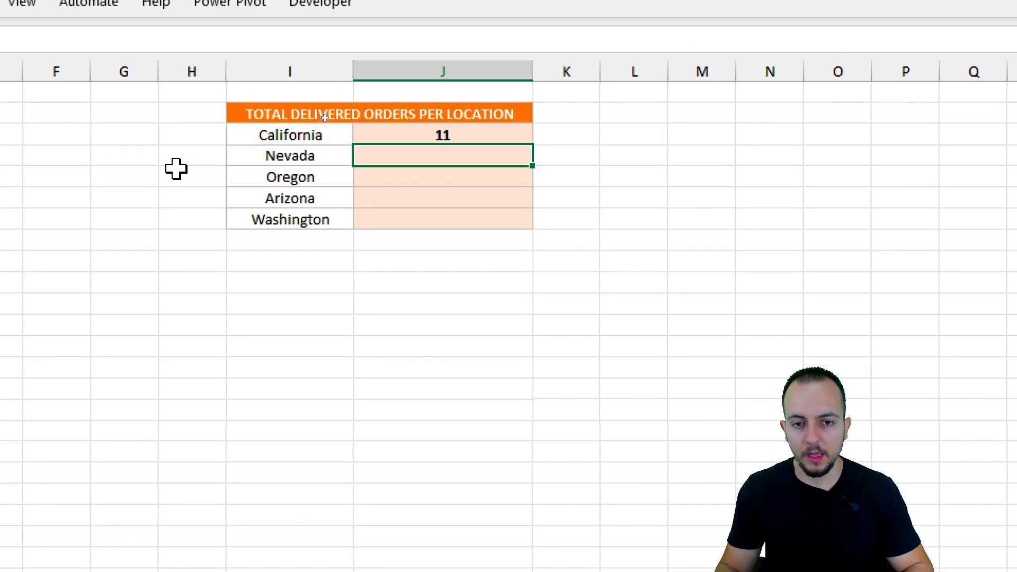
Fill California's COUNTIF formula from J3 down to J7 for Nevada, Oregon, Arizona and Washington
left_click(418, 133)
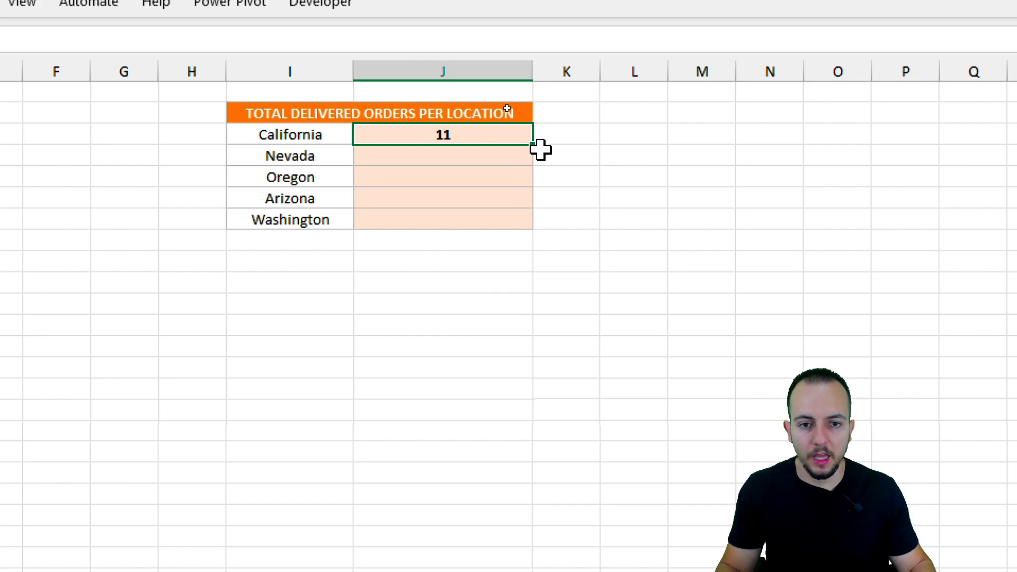
left_click_drag(539, 146, 513, 233)
left_click(464, 133)
left_click(431, 156)
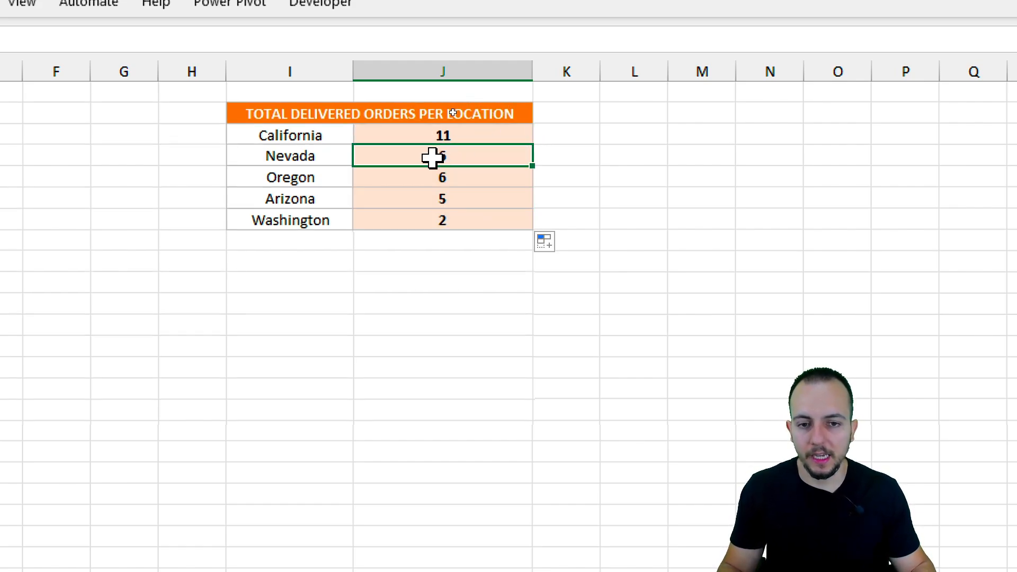
left_click_drag(306, 132, 318, 211)
left_click(413, 135)
left_click(335, 138)
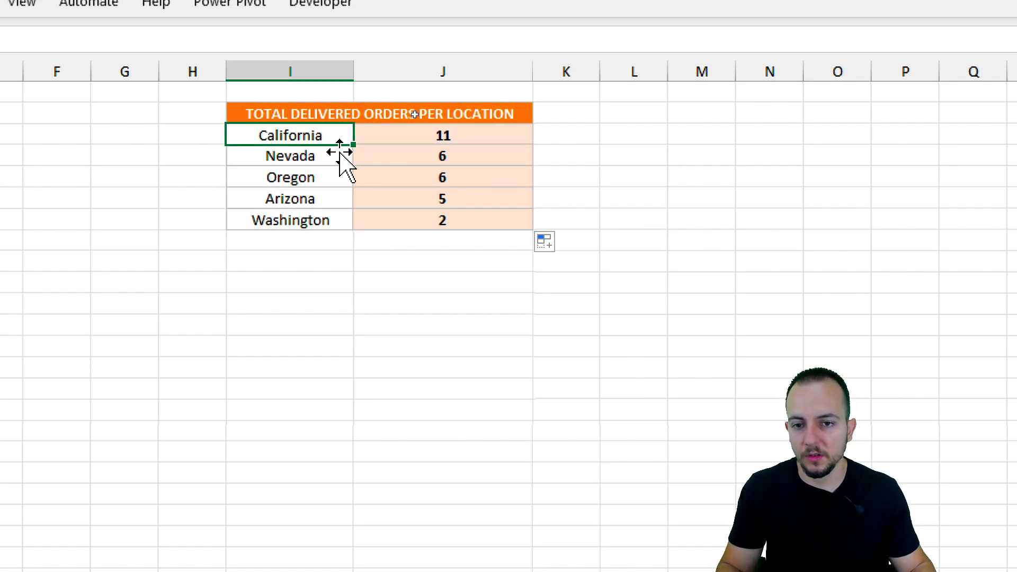
left_click(399, 156)
left_click(336, 139)
left_click(390, 130)
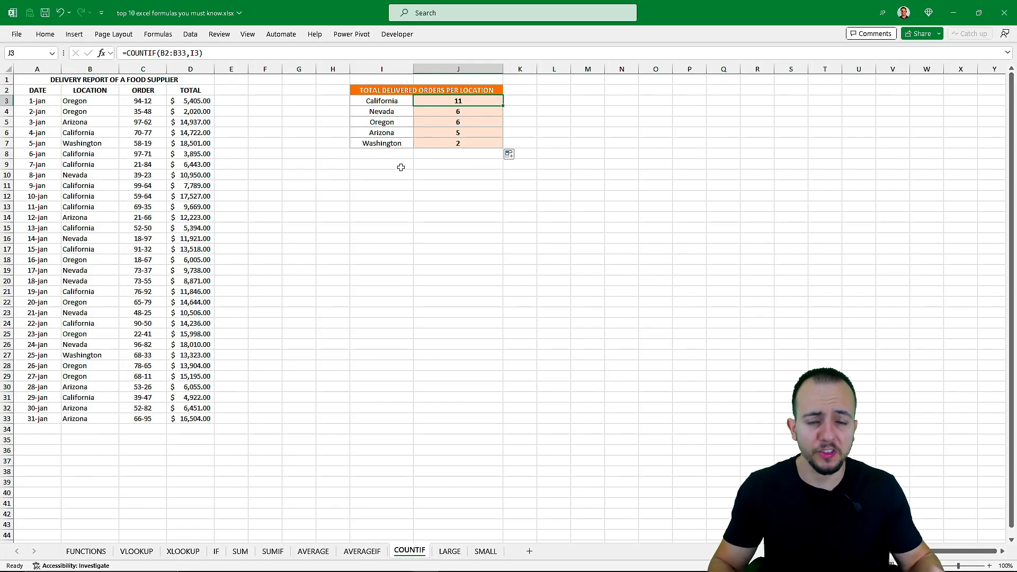
Open the LARGE sheet and examine its COMPETITOR, TEAM and TIME (minutes) columns
left_click(451, 553)
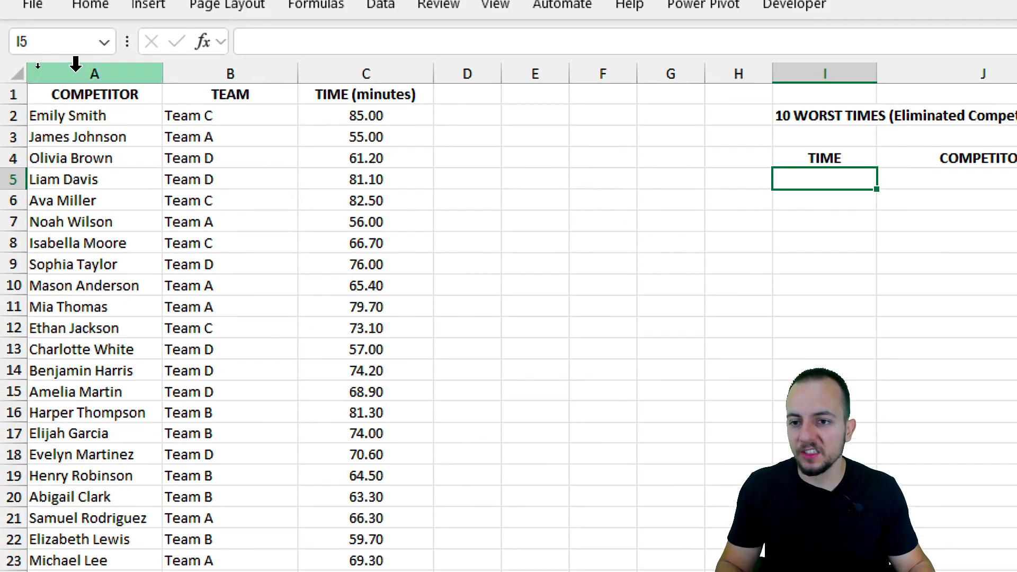
left_click(76, 64)
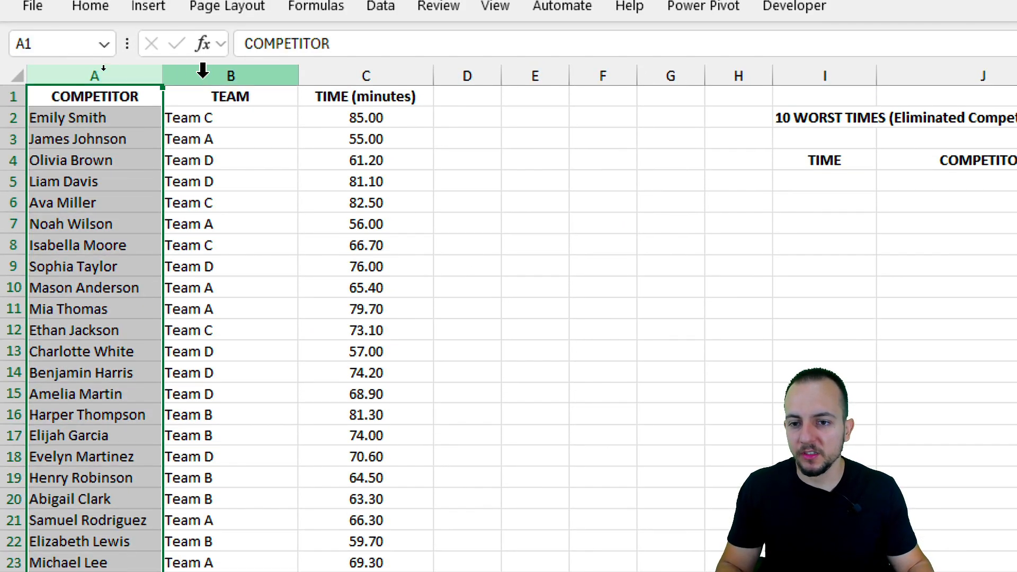
left_click(207, 67)
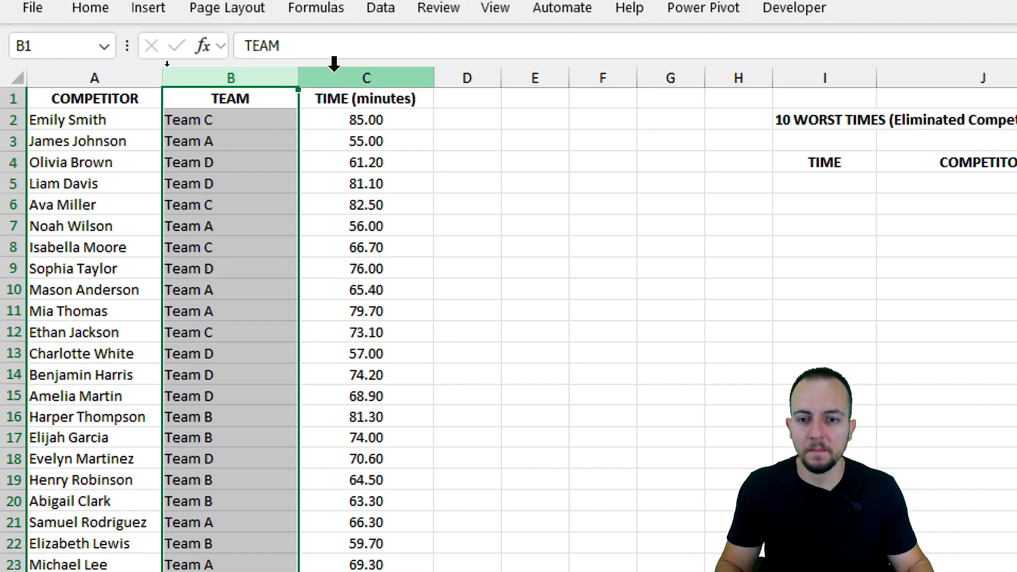
left_click(341, 74)
left_click_drag(382, 122, 164, 122)
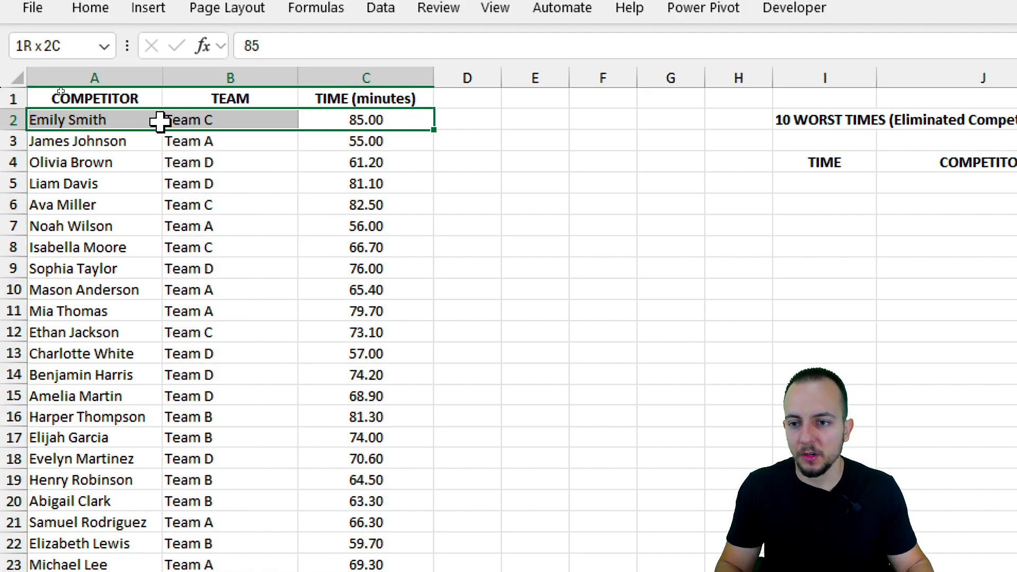
left_click(417, 146)
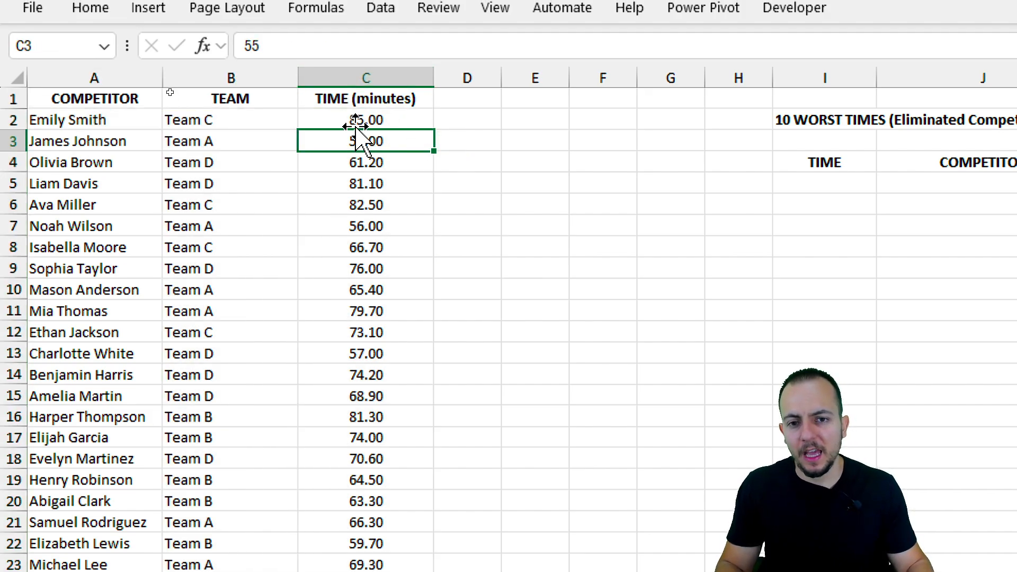
Compare the times in C2 and C3, marking each with a box and arrow, and clear the annotations
left_click(339, 123)
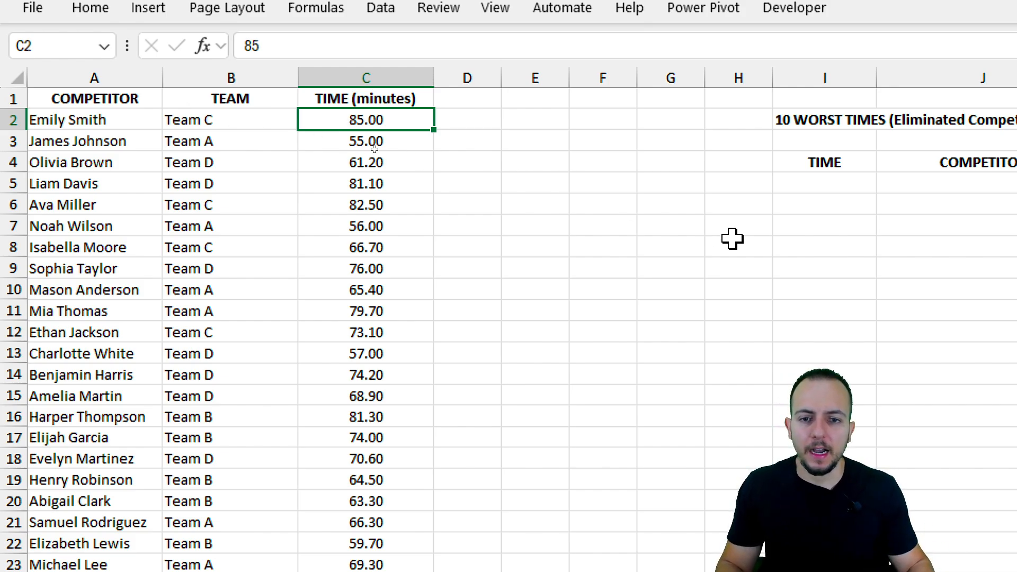
left_click(853, 185)
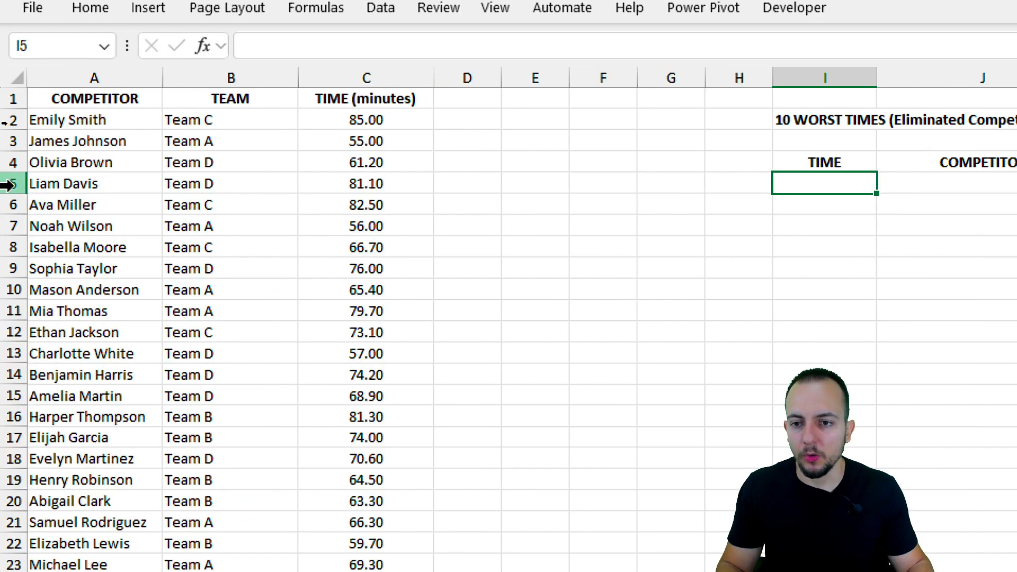
left_click_drag(374, 120, 381, 200)
left_click(411, 117)
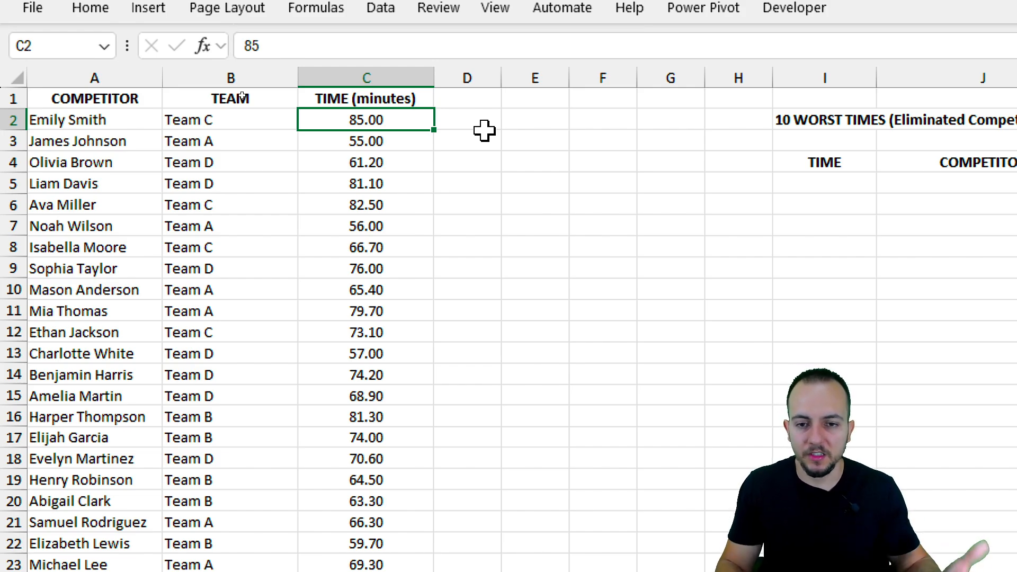
key("ctrl+2")
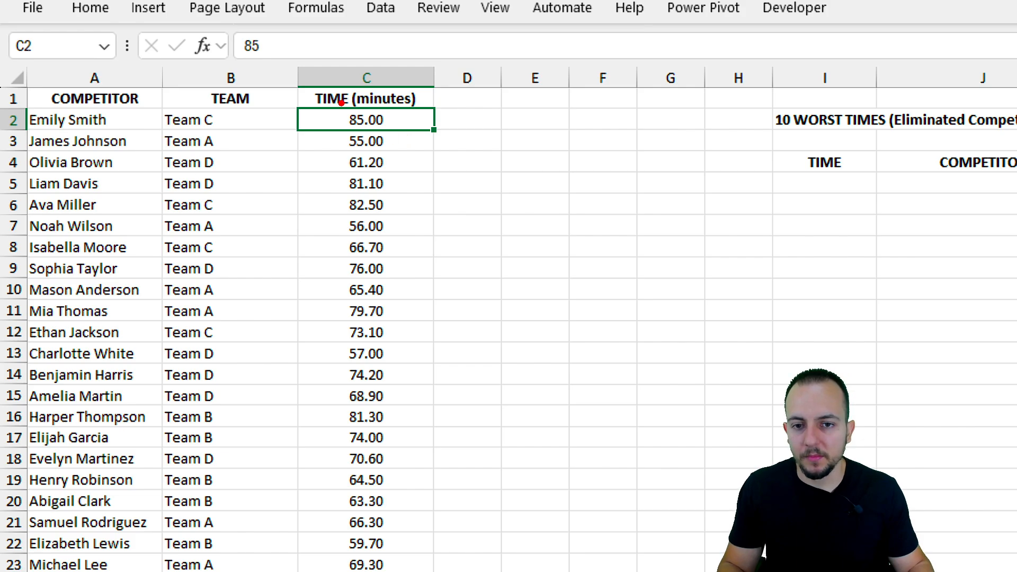
left_click_drag(341, 102, 455, 176)
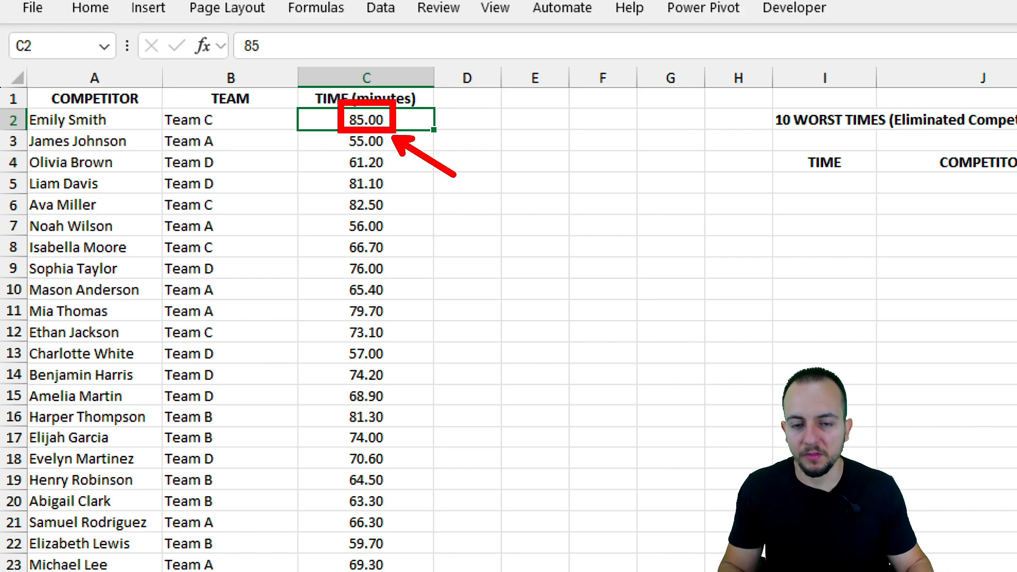
key("e")
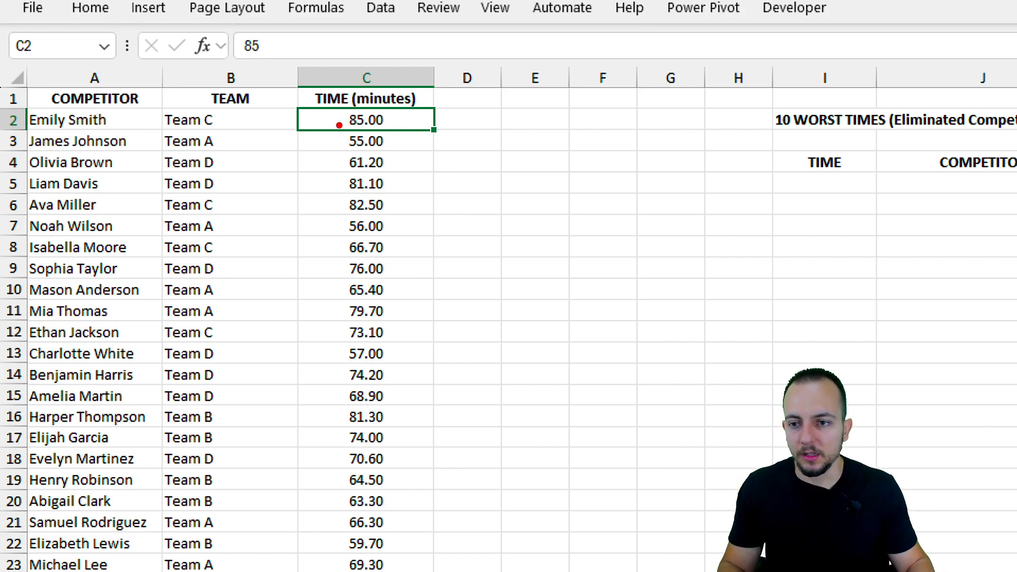
mouse_move(336, 128)
left_mouse_down()
mouse_move(417, 154)
mouse_move(461, 199)
left_mouse_up()
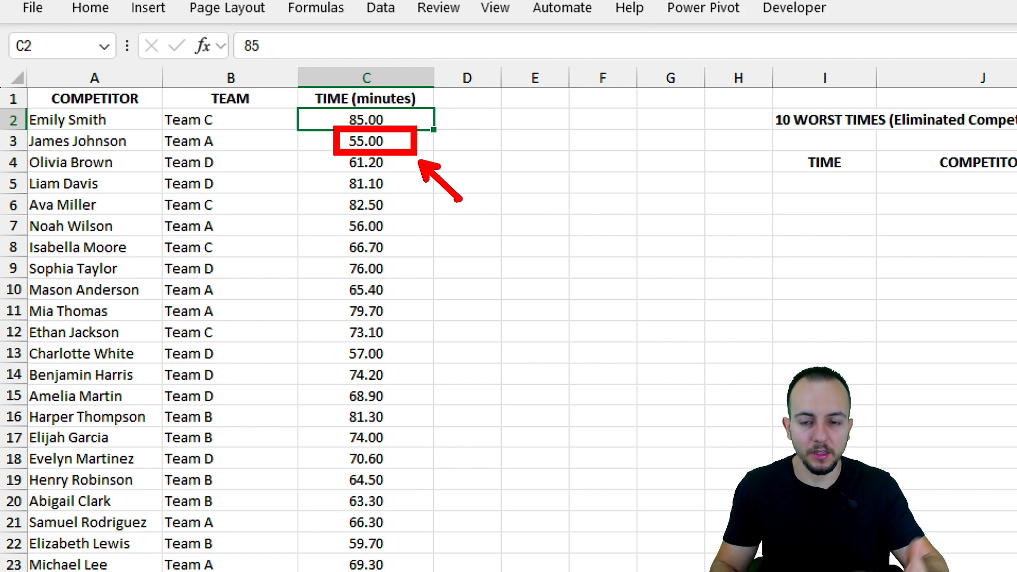
key("Escape")
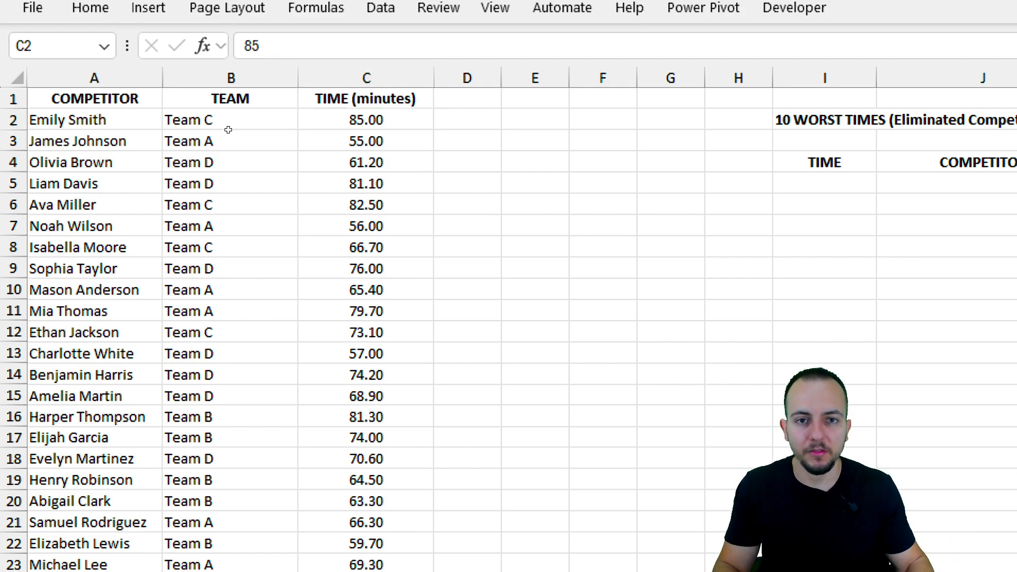
Enter =LARGE(C:C,1) in I5 under TIME to return the worst time from column C
left_click(680, 182)
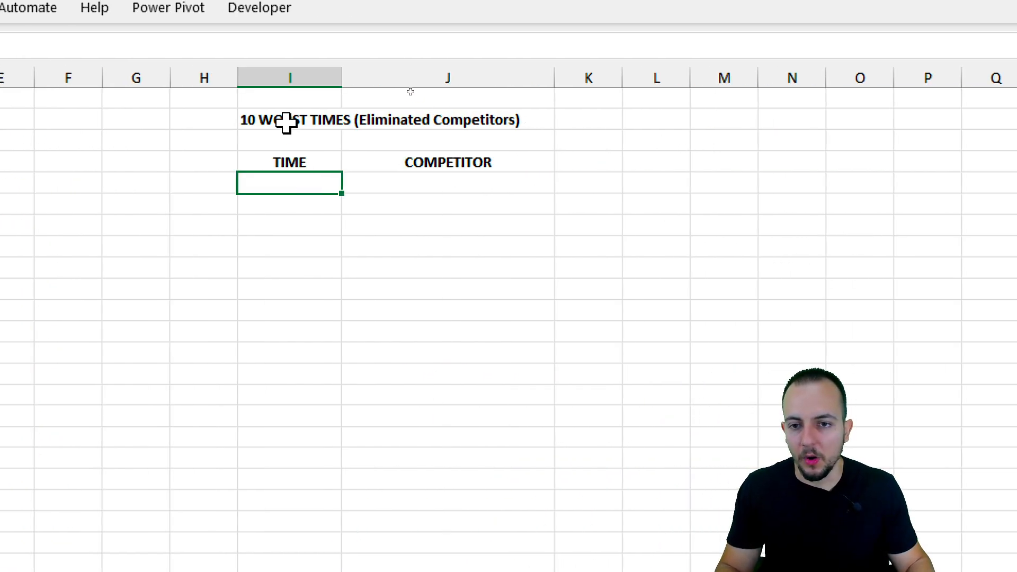
left_click(660, 123)
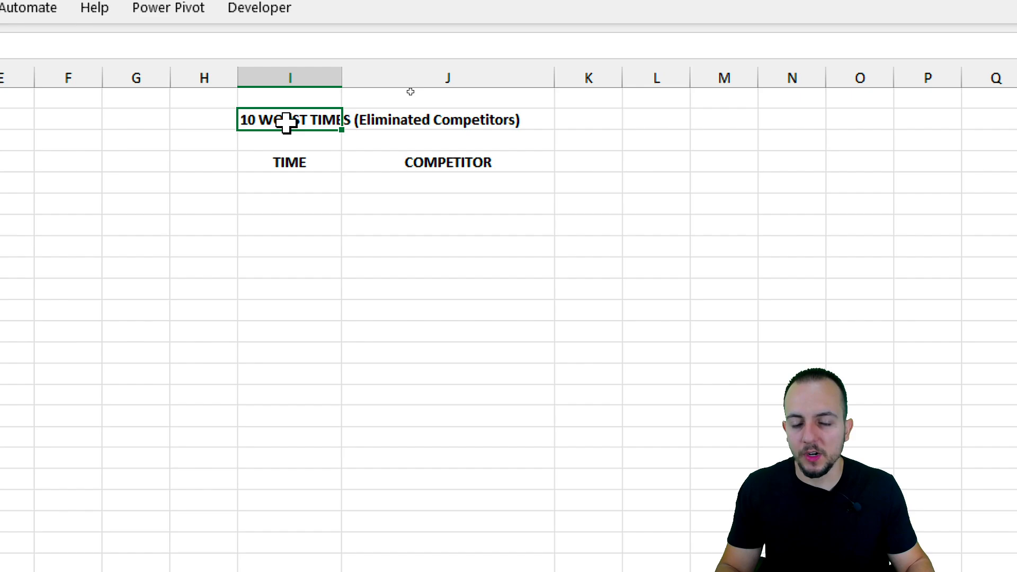
left_click(297, 184)
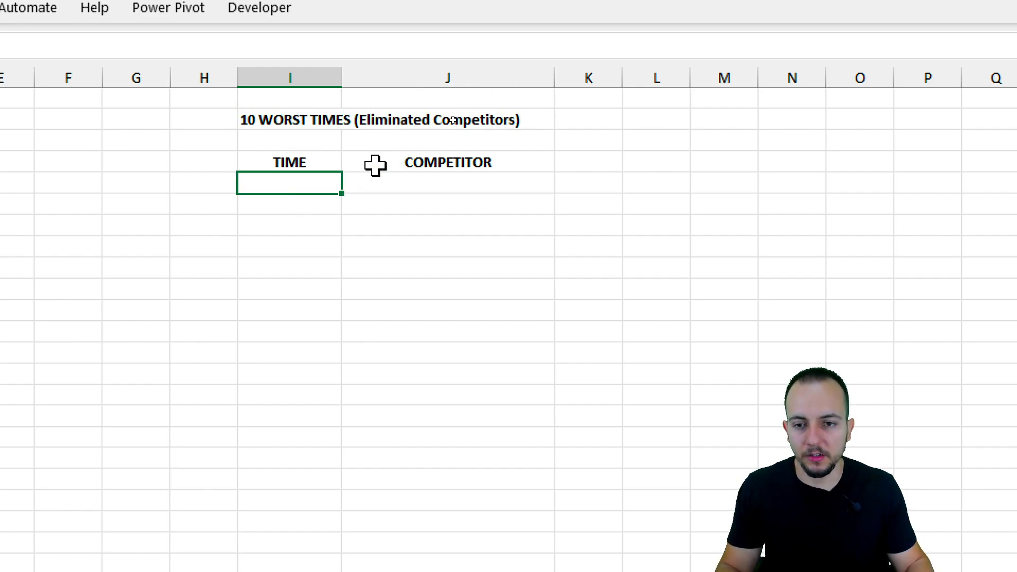
left_click(384, 184)
left_click(291, 186)
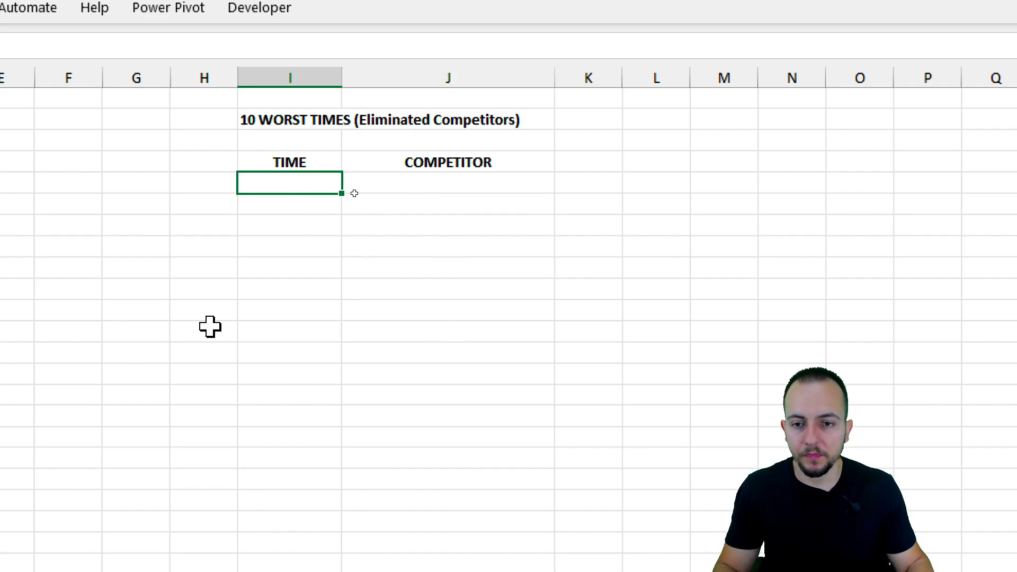
type("=lar")
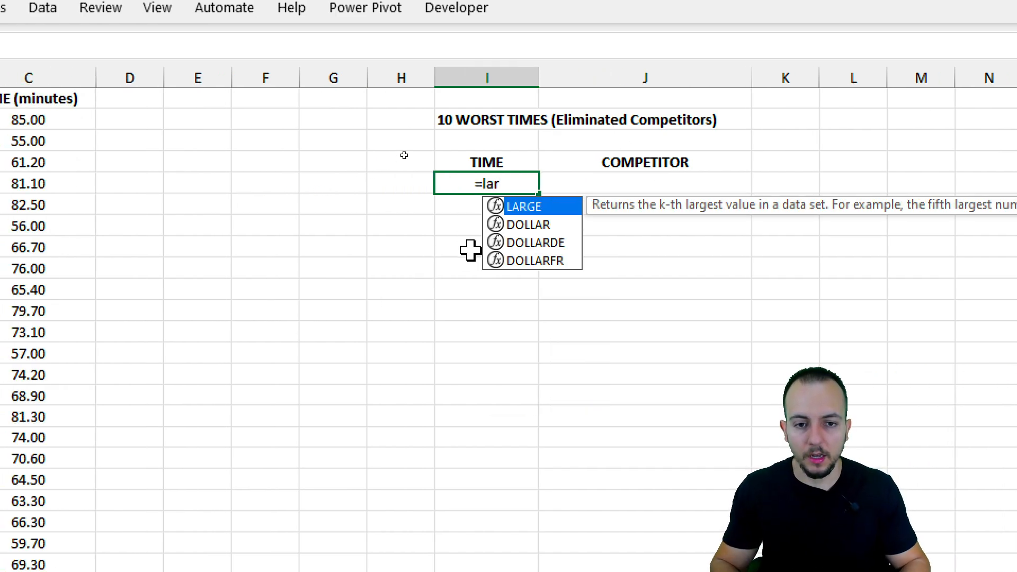
double_click(532, 208)
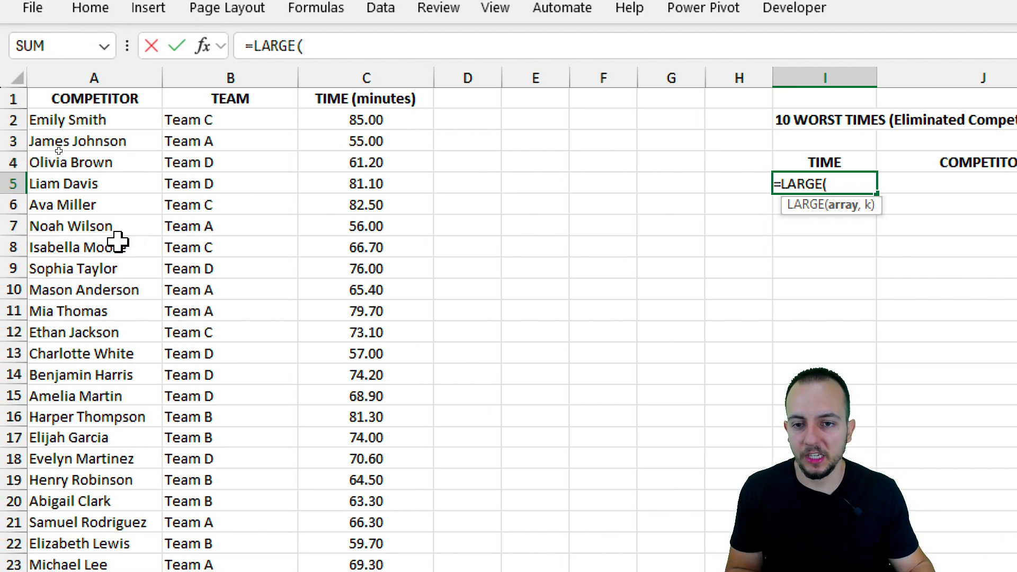
left_click(401, 77)
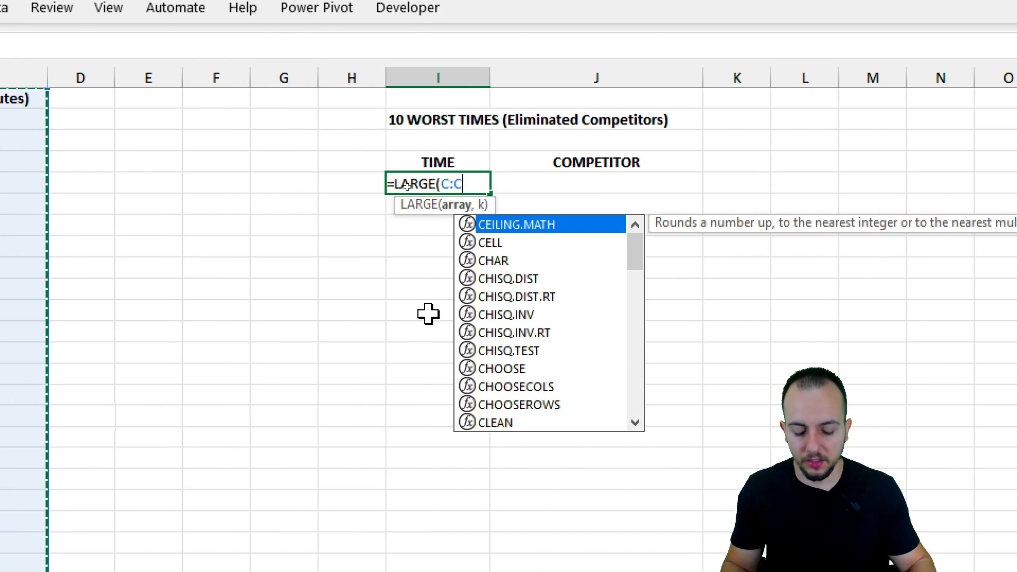
type(",1")
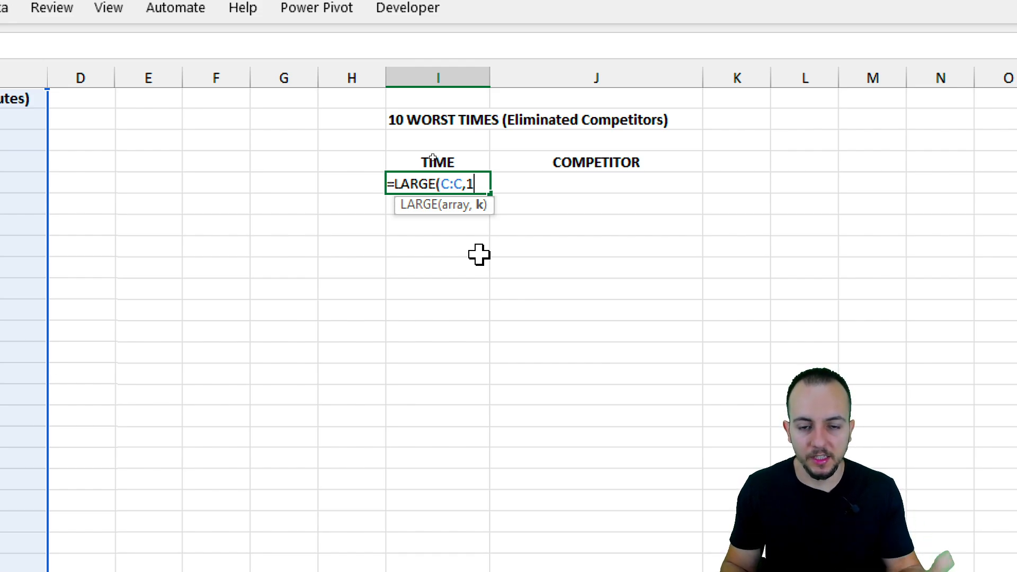
key("Return")
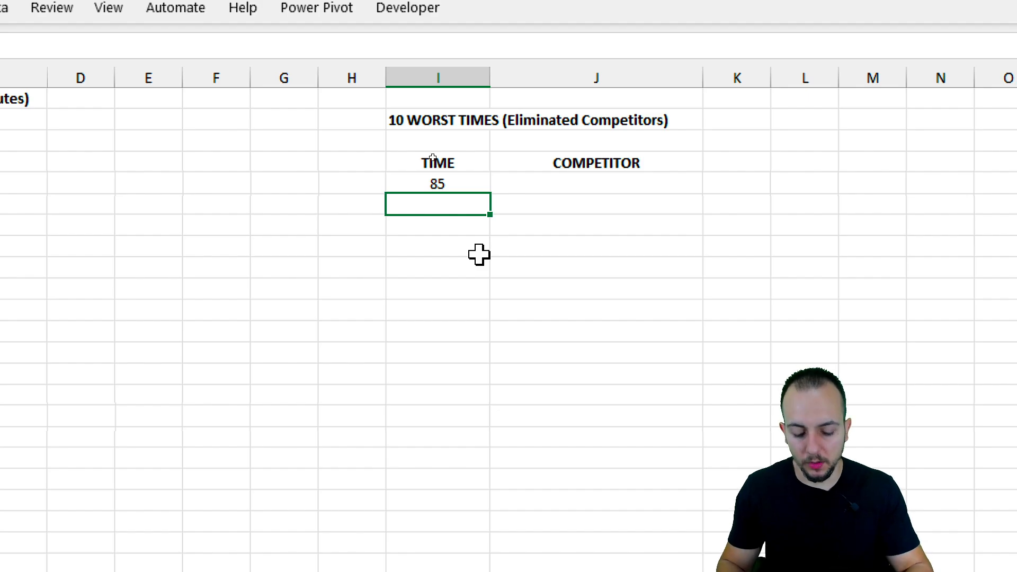
Enter =LARGE(C:C,2) in I6 to return the second-worst time from column C
type("=larg")
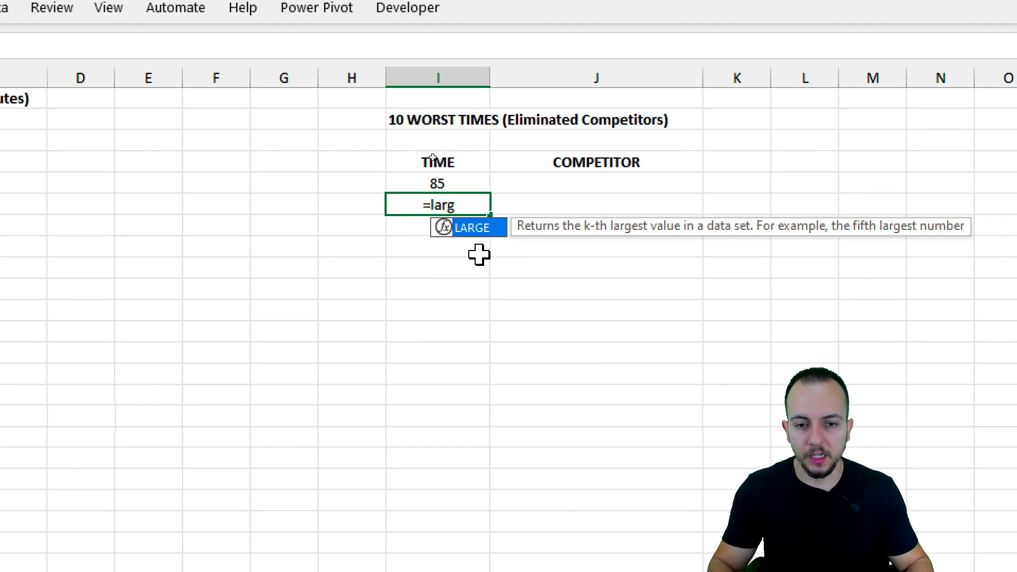
key("Tab")
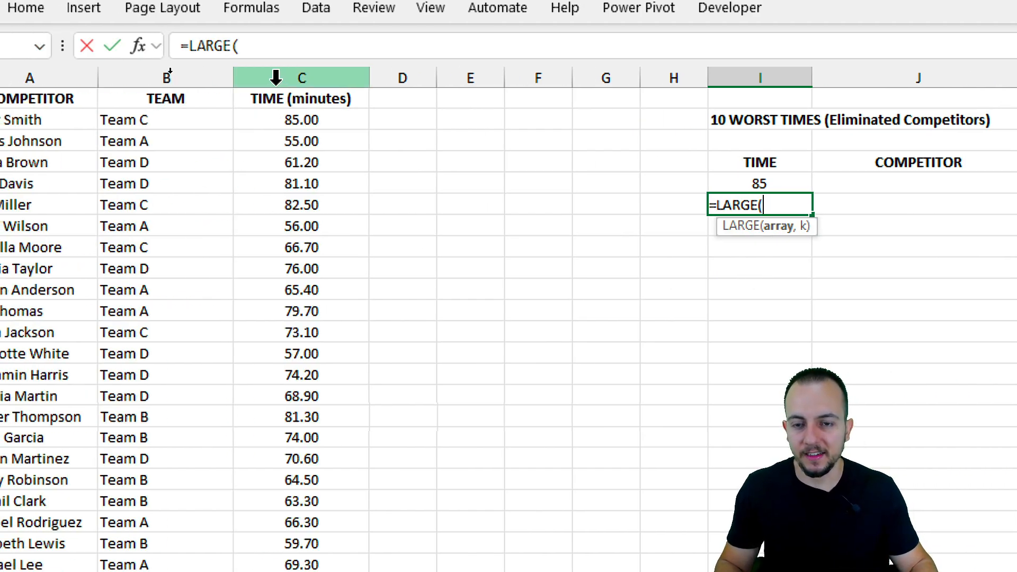
left_click(275, 78)
type(",2")
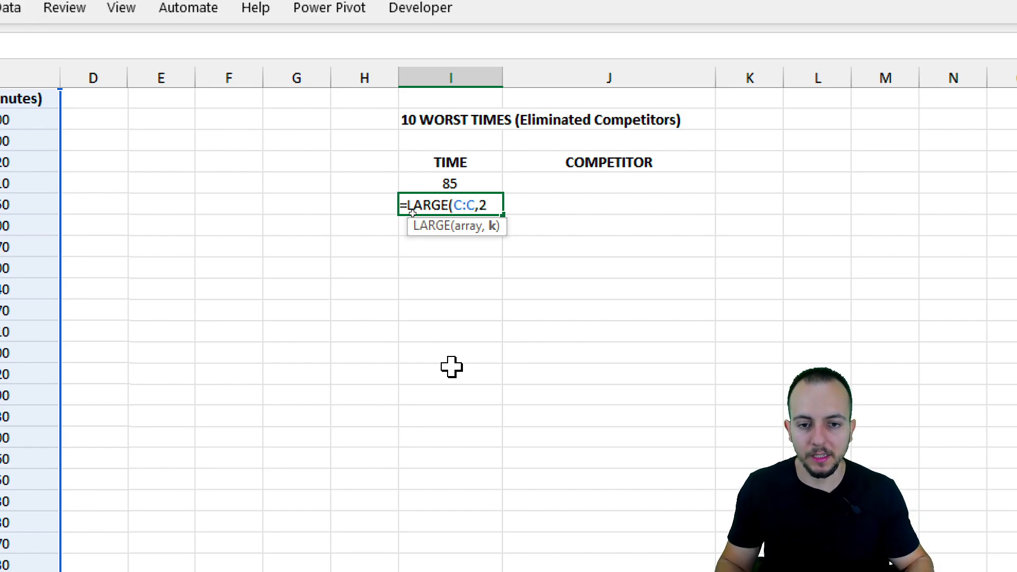
key("Return")
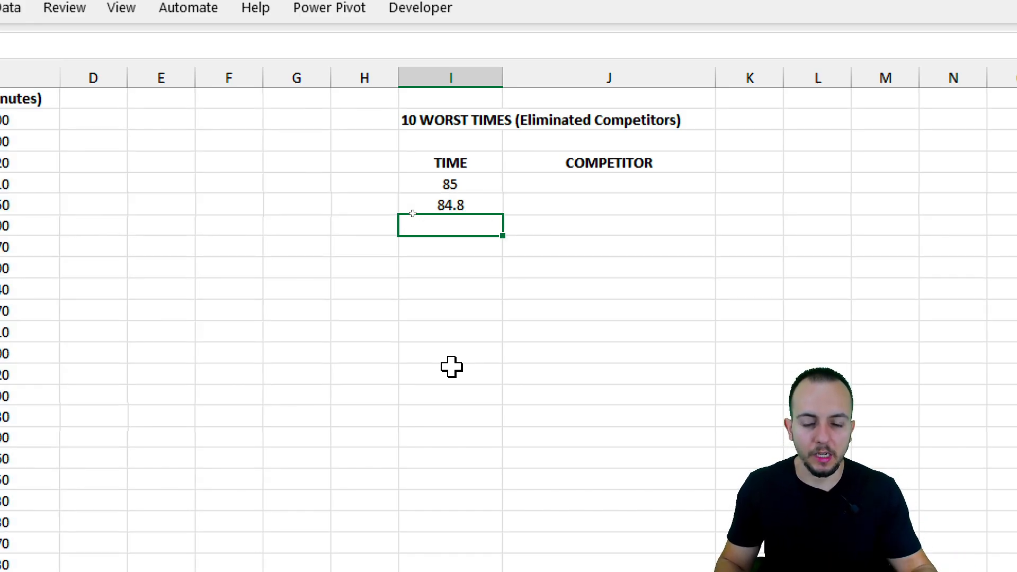
left_click_drag(491, 188, 481, 424)
left_click(490, 127)
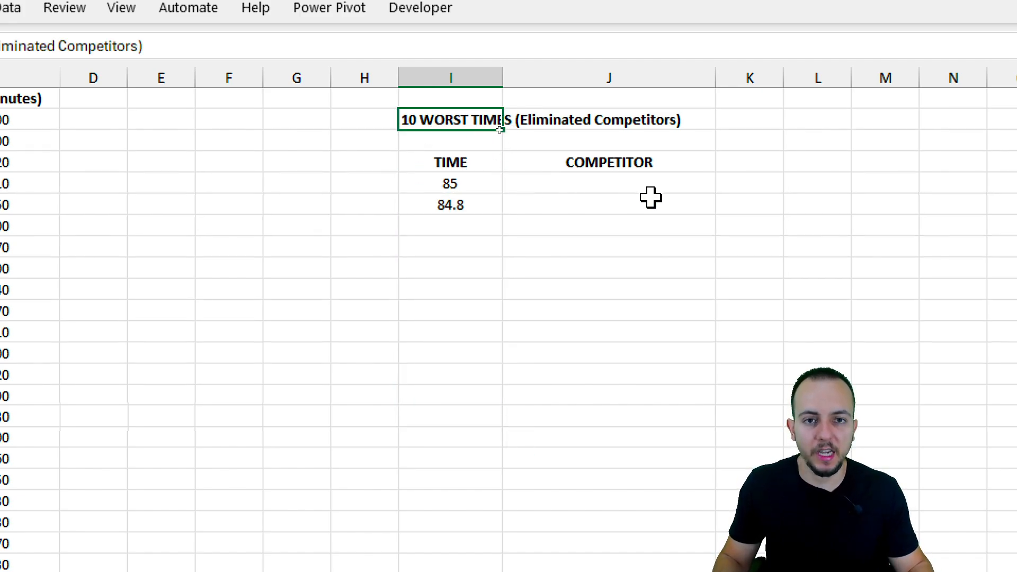
left_click(459, 186)
left_click_drag(460, 186, 477, 438)
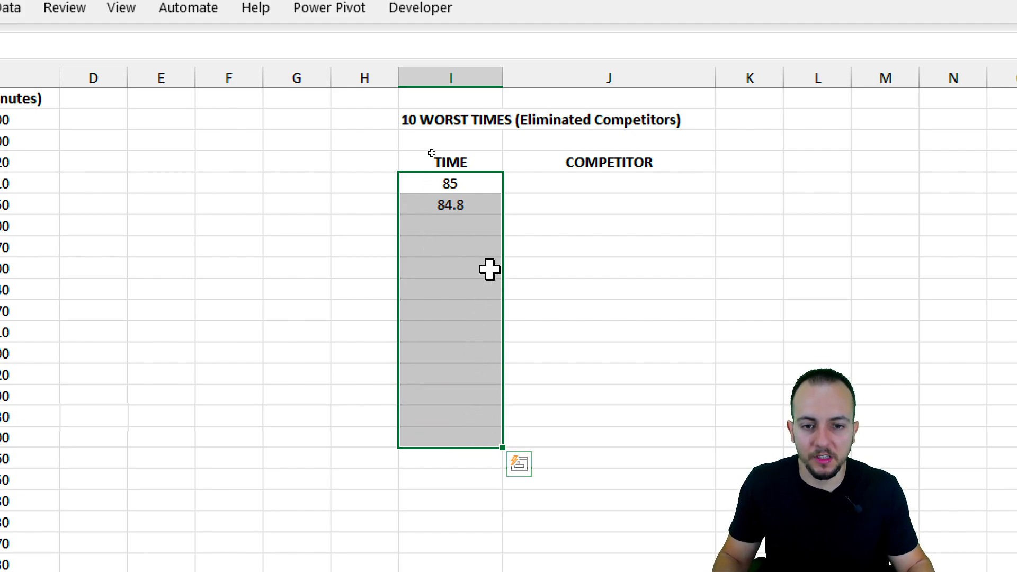
left_click(498, 188)
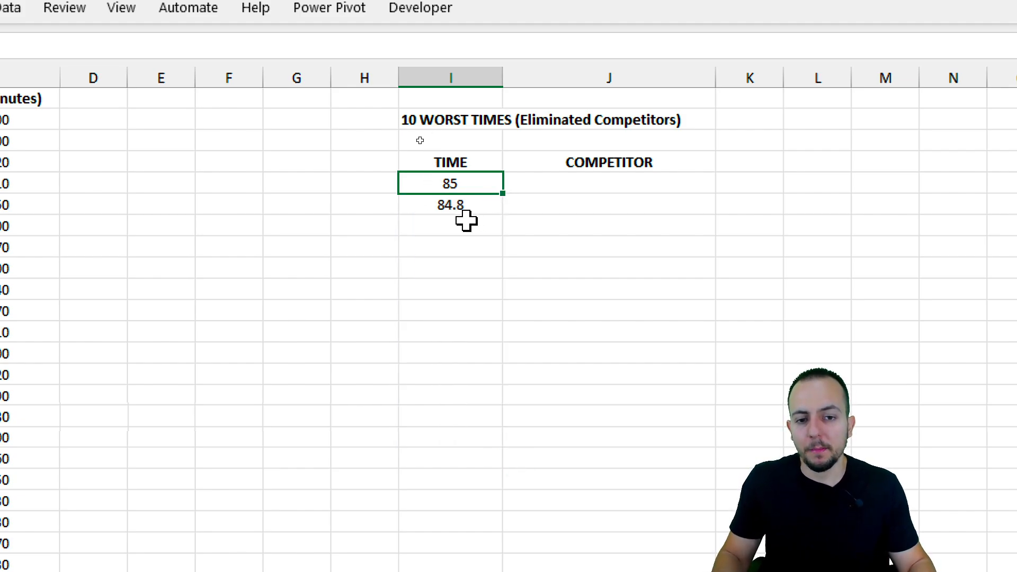
left_click_drag(466, 180, 450, 398)
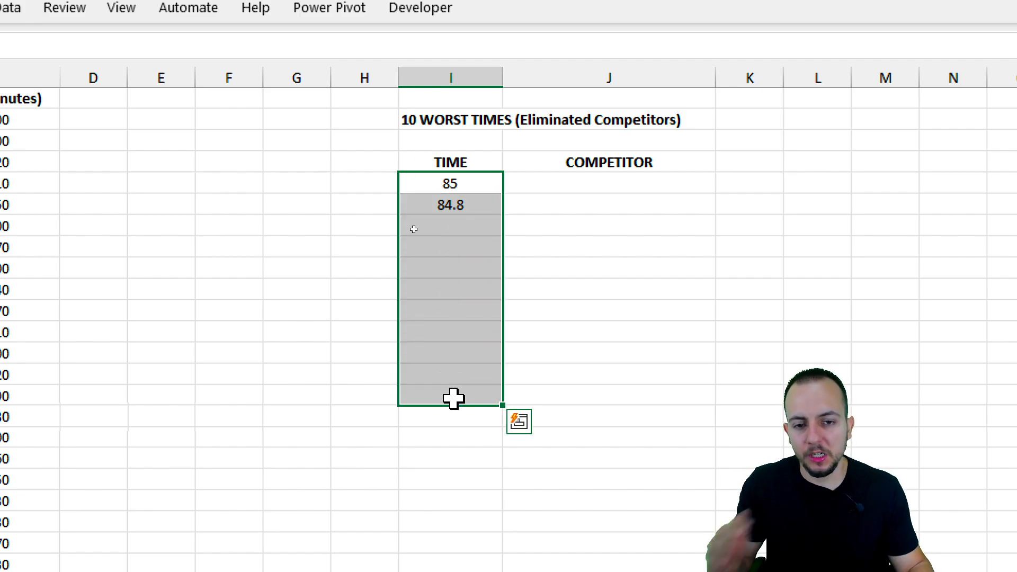
Number the ranks 1 to 10 in H5:H14 by entering 1, 2 and 3 and extending the series down
left_click(371, 186)
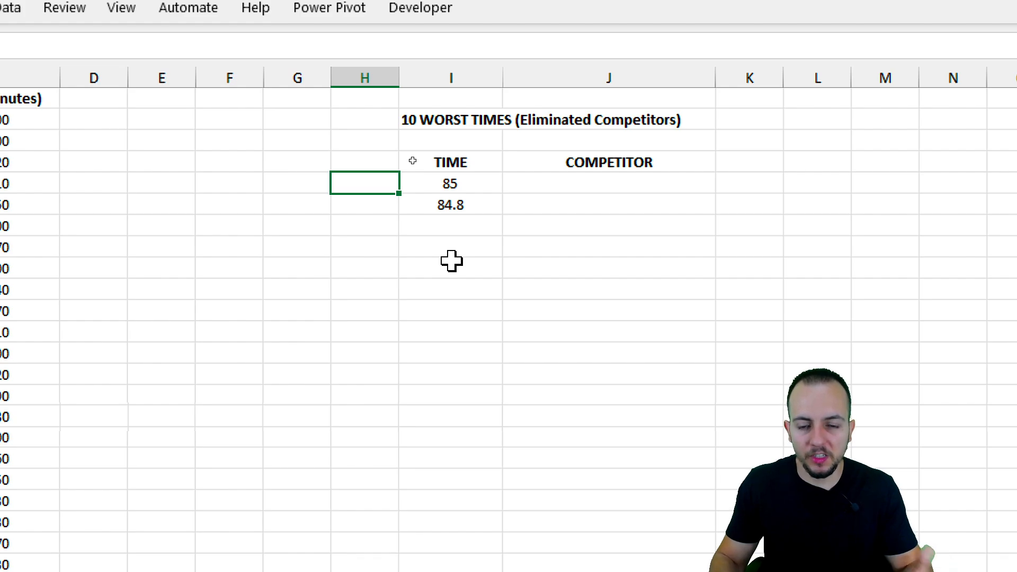
type("1")
key("Return")
type("2")
key("Return")
type("3")
key("Return")
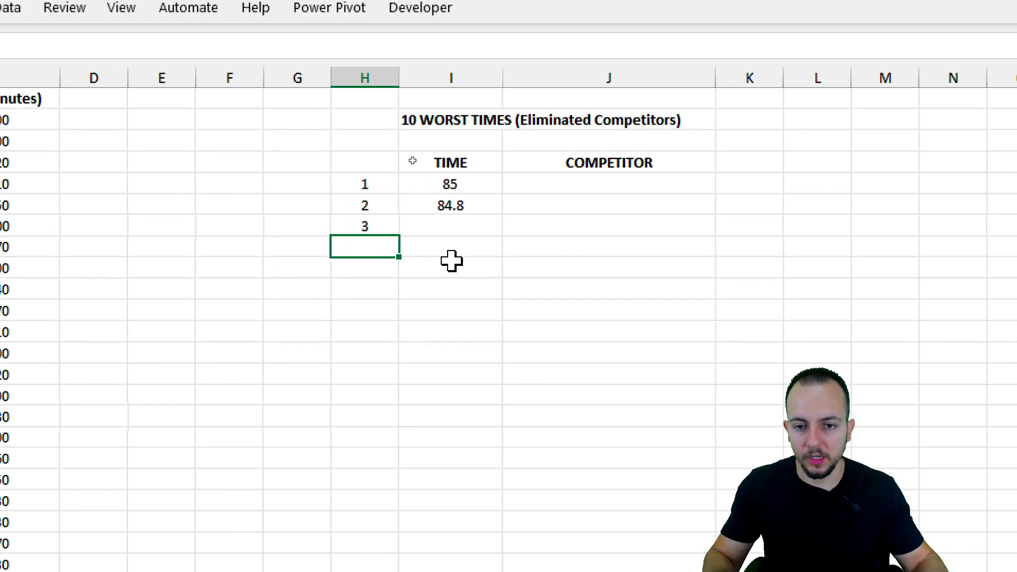
left_click_drag(373, 182, 390, 225)
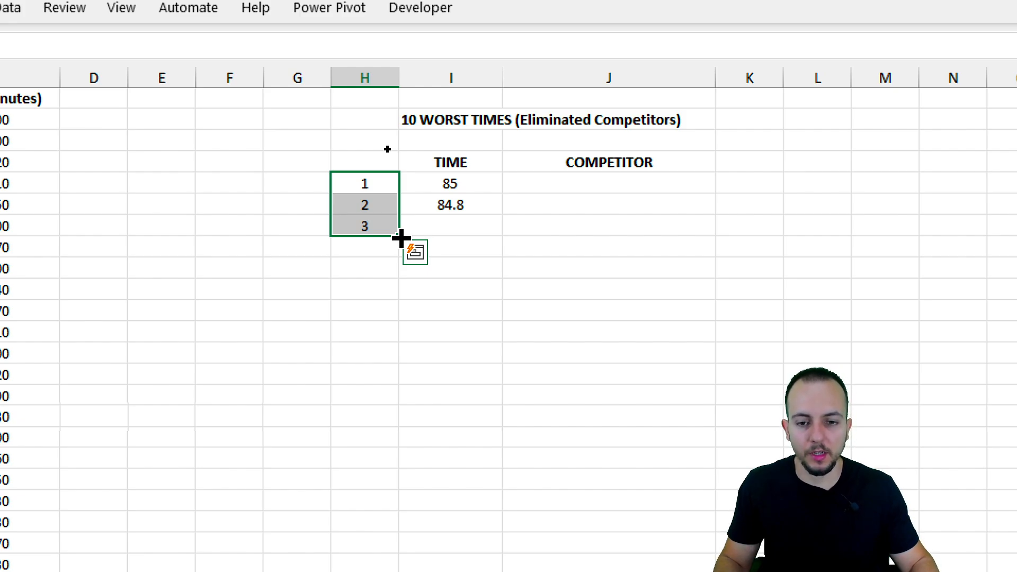
left_click_drag(401, 238, 377, 378)
left_click(387, 375)
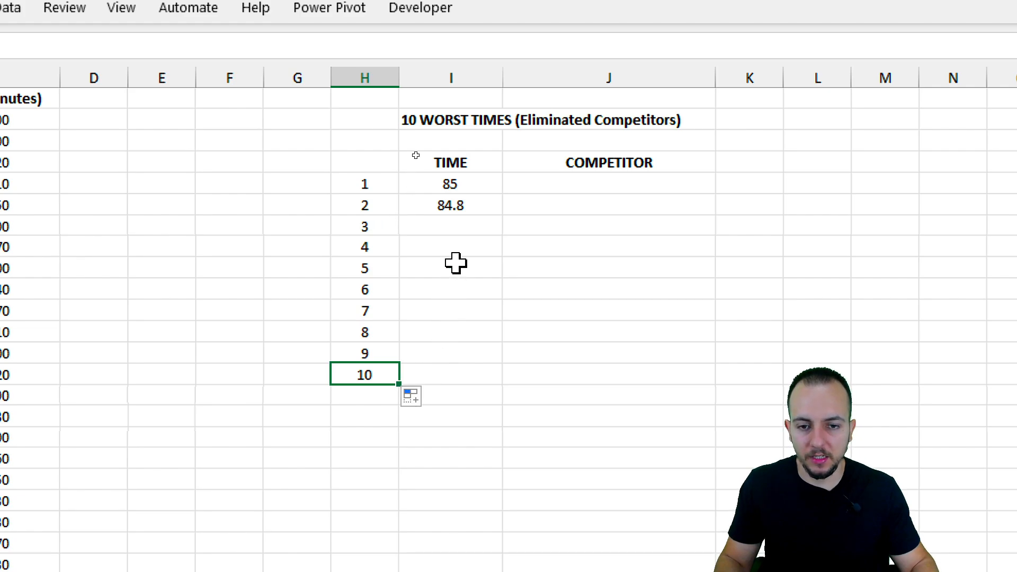
Delete the two LARGE formulas with fixed ranks from I5 and I6
left_click(466, 186)
key("Delete")
key("Down")
key("Delete")
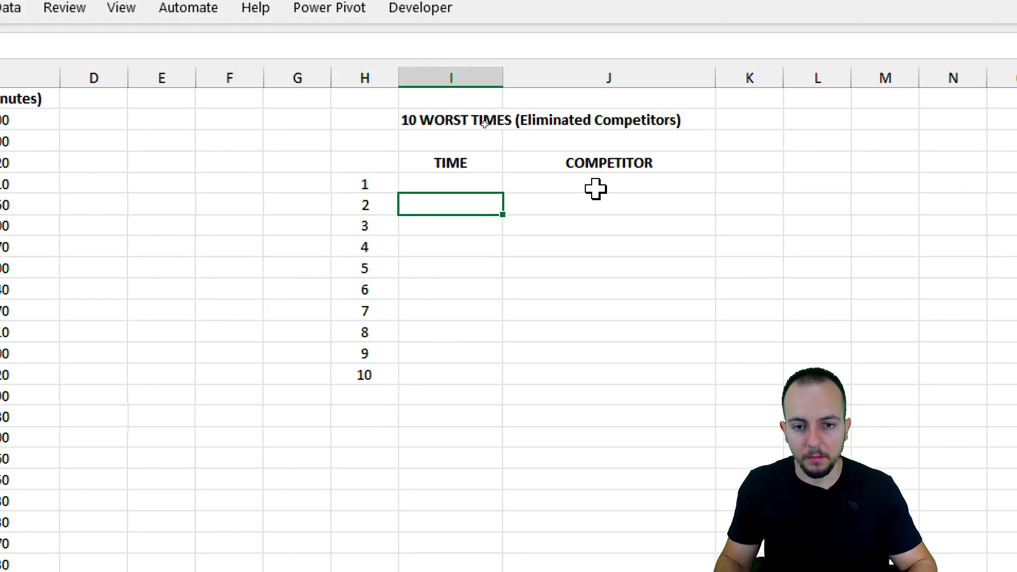
key("Up")
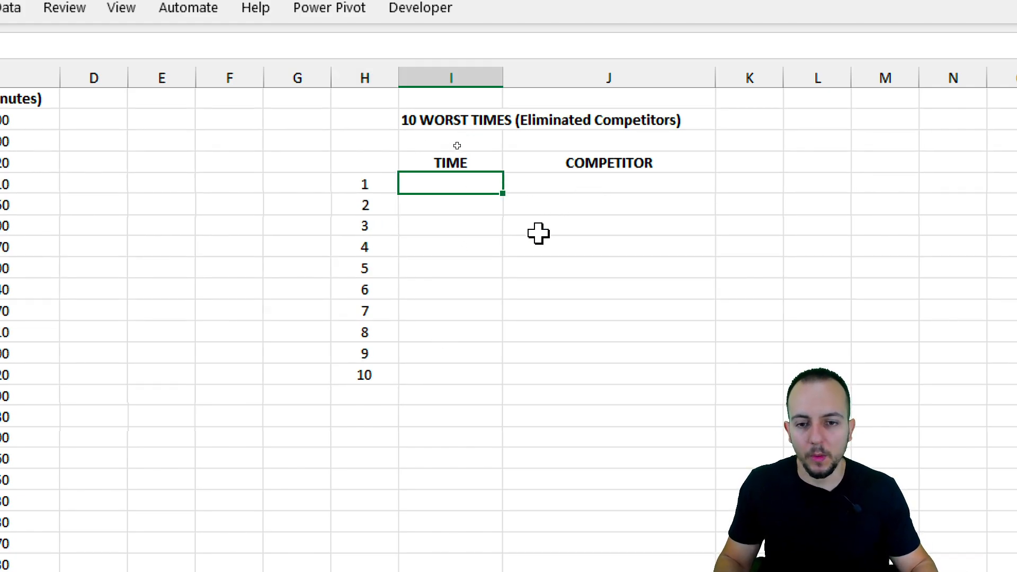
Enter =LARGE(C:C,H5) in I5 and fill the formula down to I14 for all ten ranks
left_click(392, 186)
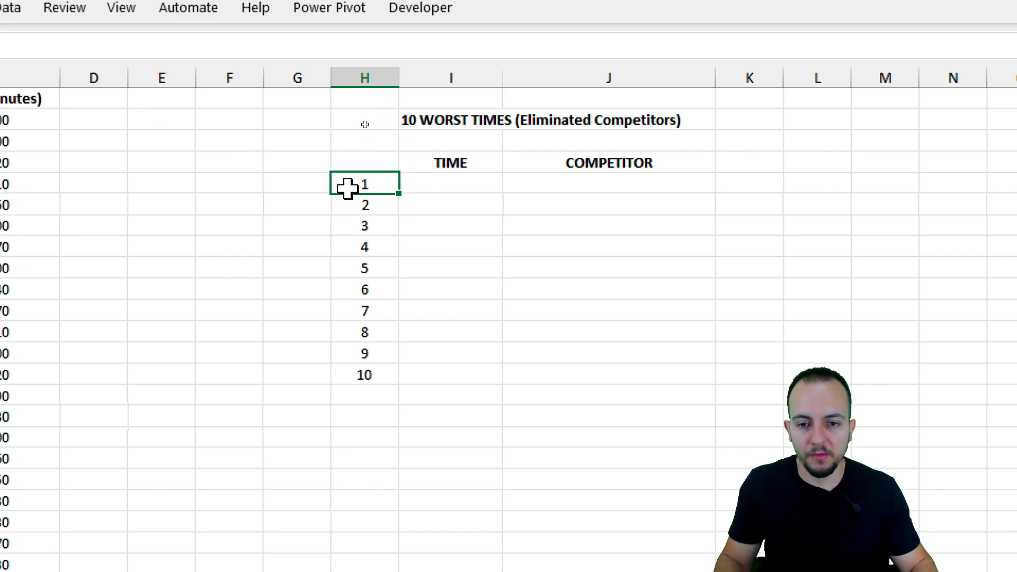
left_click(435, 181)
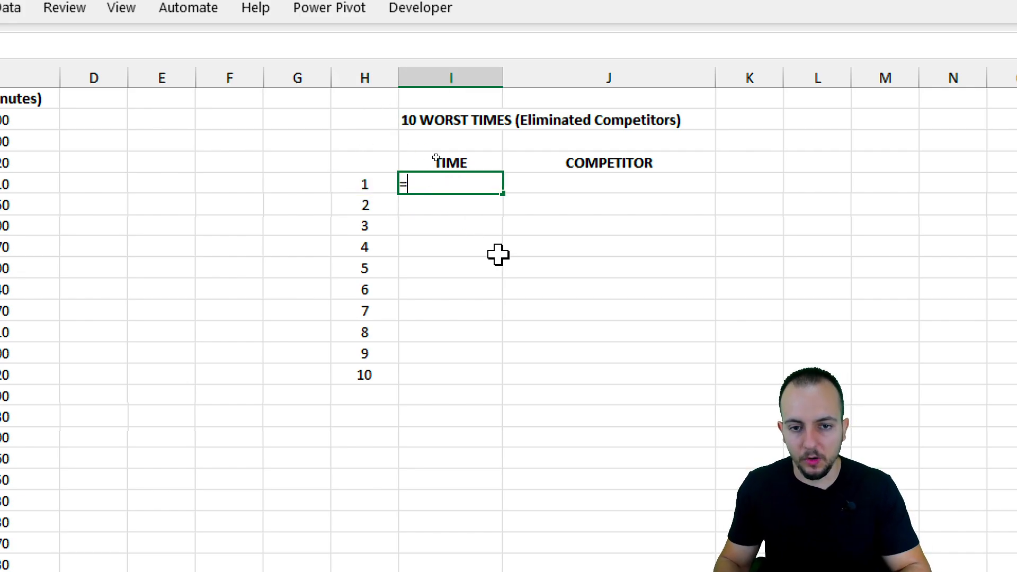
type("=large")
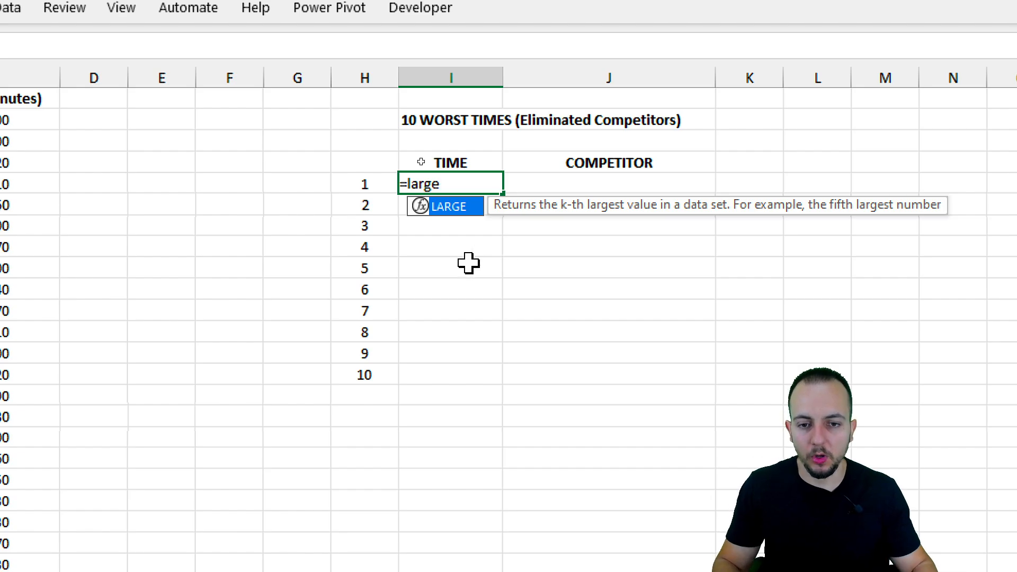
key("Tab")
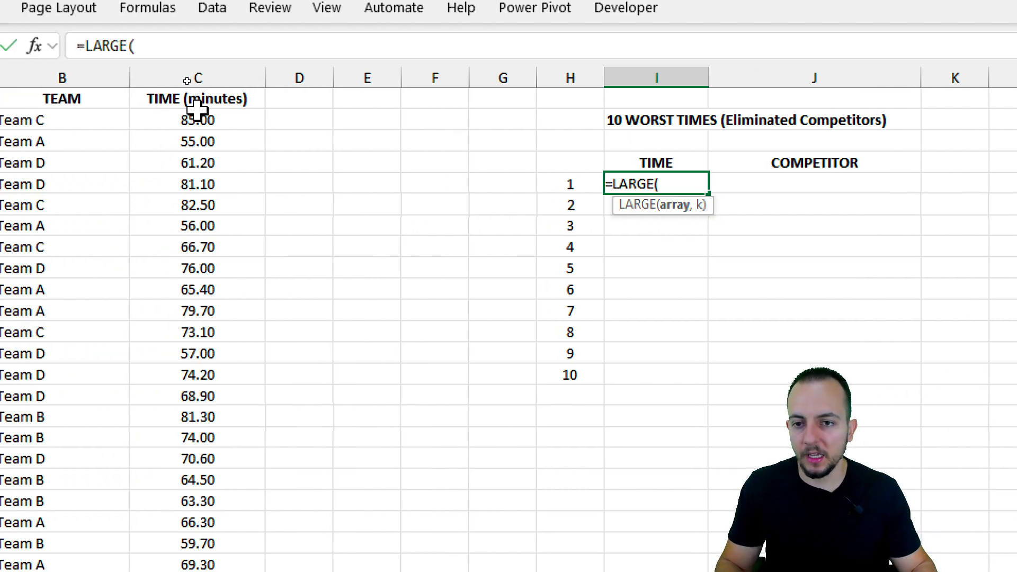
left_click(235, 73)
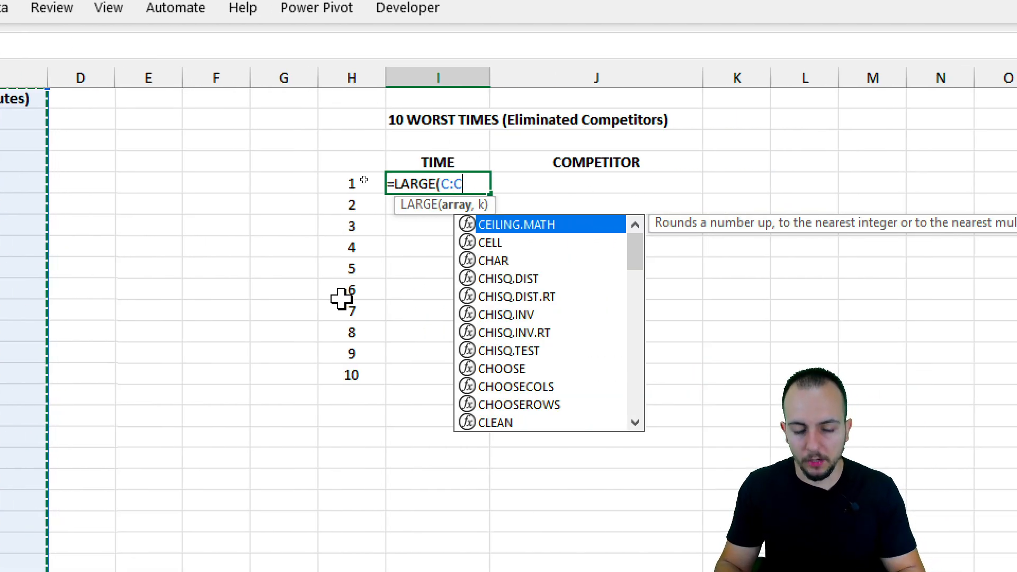
type(",")
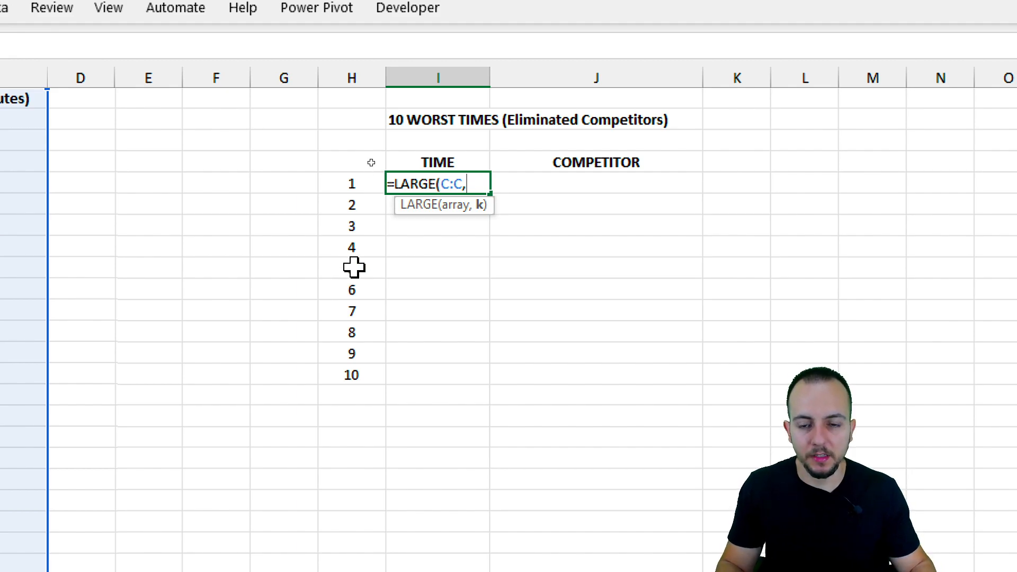
left_click(370, 183)
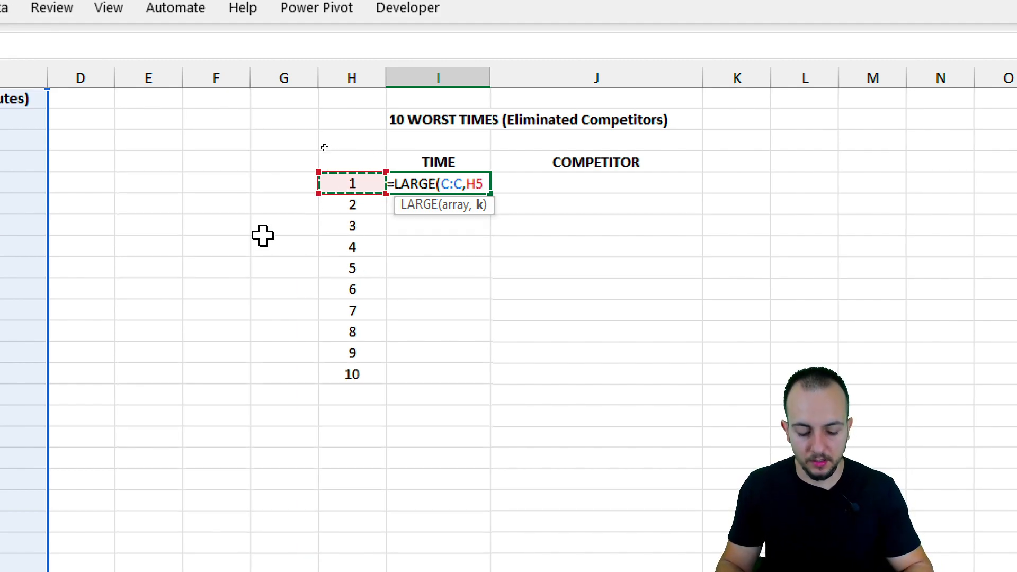
key("Return")
left_click(443, 182)
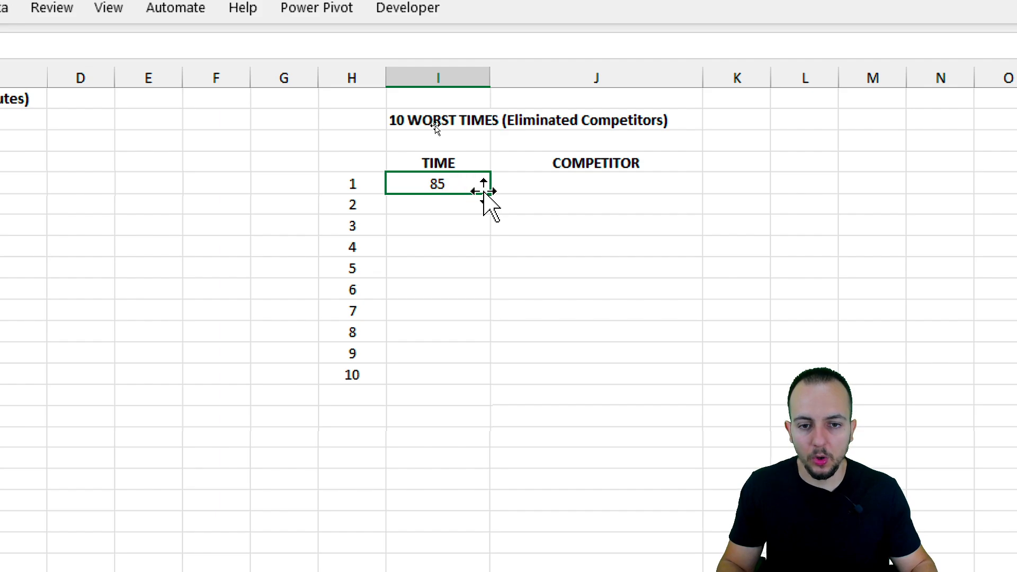
left_click_drag(490, 194, 463, 379)
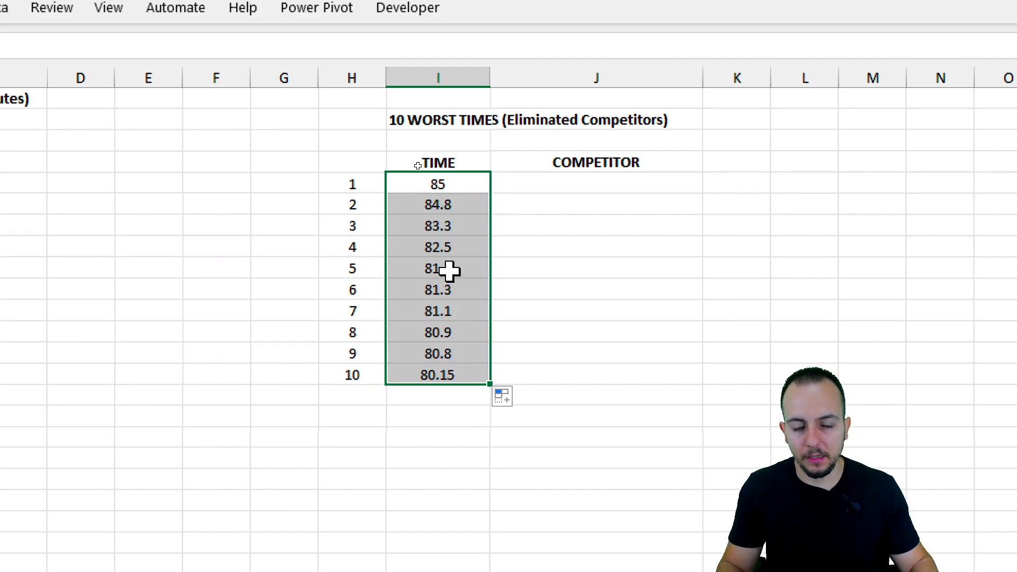
Examine the cell references of the LARGE formula in I9, leaving the formula as it is
double_click(449, 271)
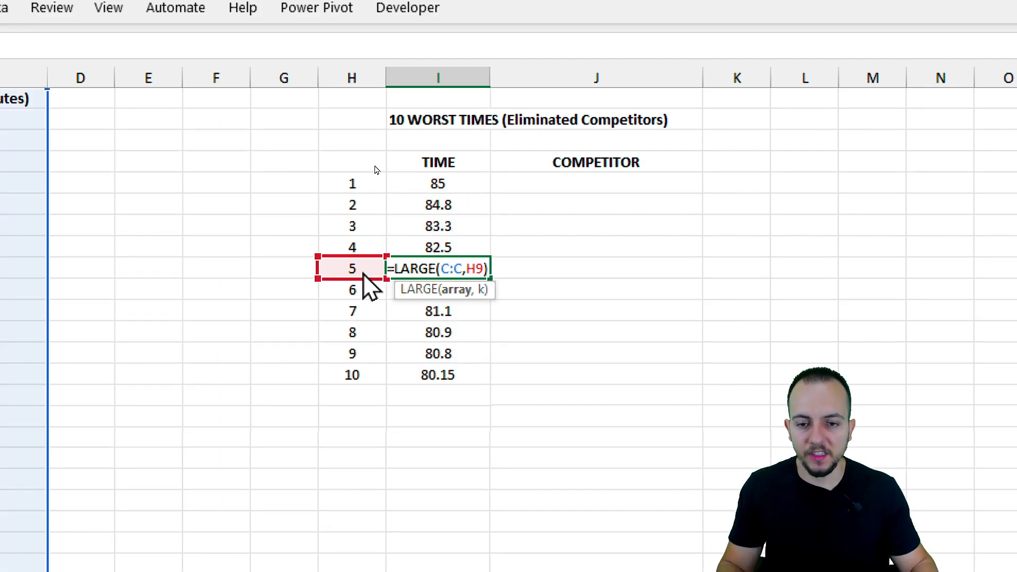
mouse_move(363, 273)
left_mouse_down()
mouse_move(371, 209)
mouse_move(356, 352)
mouse_move(356, 254)
mouse_move(353, 265)
left_mouse_up()
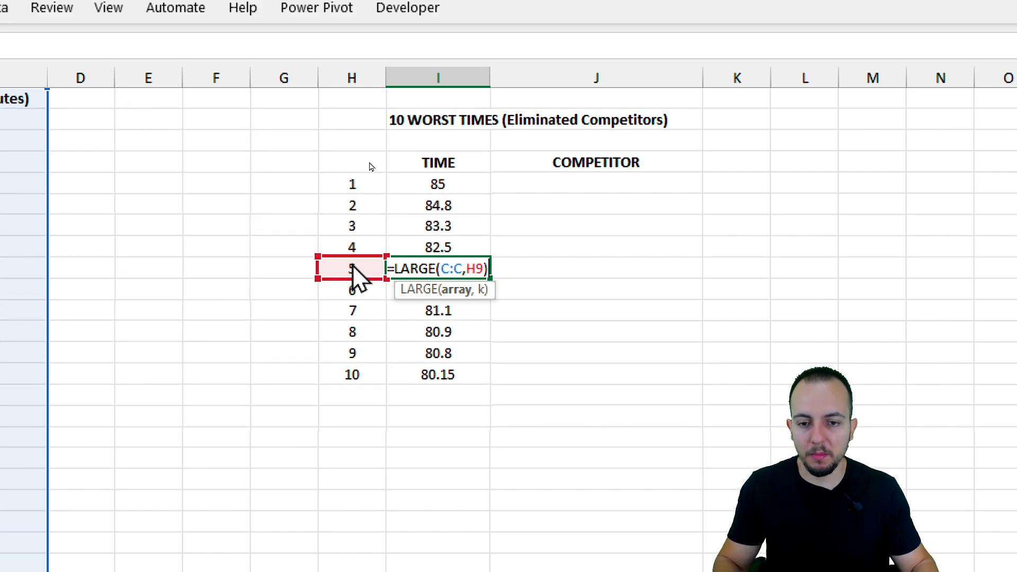
key("ctrl+2")
left_click_drag(281, 345, 282, 280)
left_click_drag(383, 249, 499, 287)
left_click_drag(506, 305, 560, 360)
key("Escape")
key("Escape")
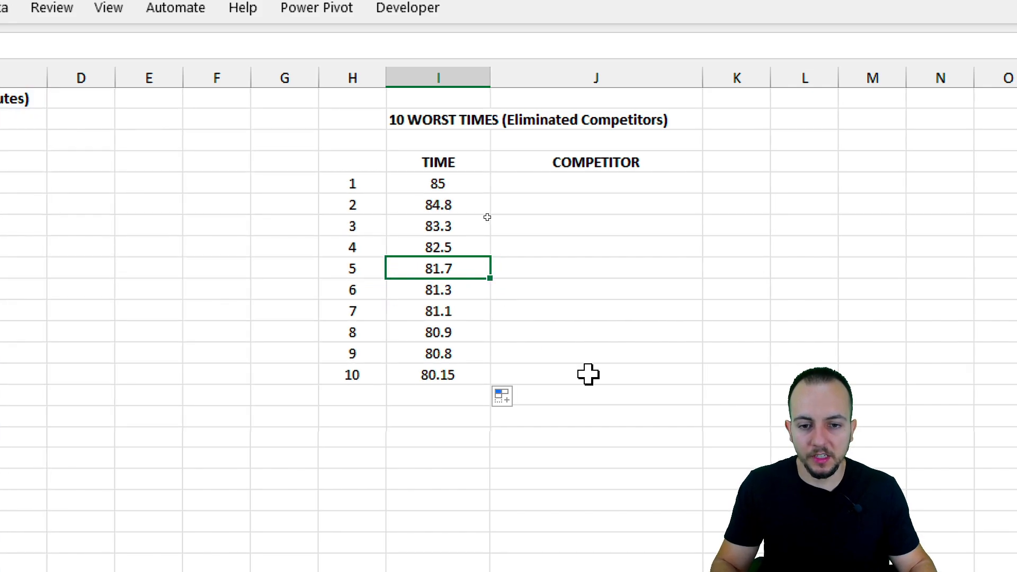
Examine the empty COMPETITOR cells under J4 and where the source TIME column lies relative to the competitor names
left_click(604, 186)
left_click_drag(584, 162, 575, 357)
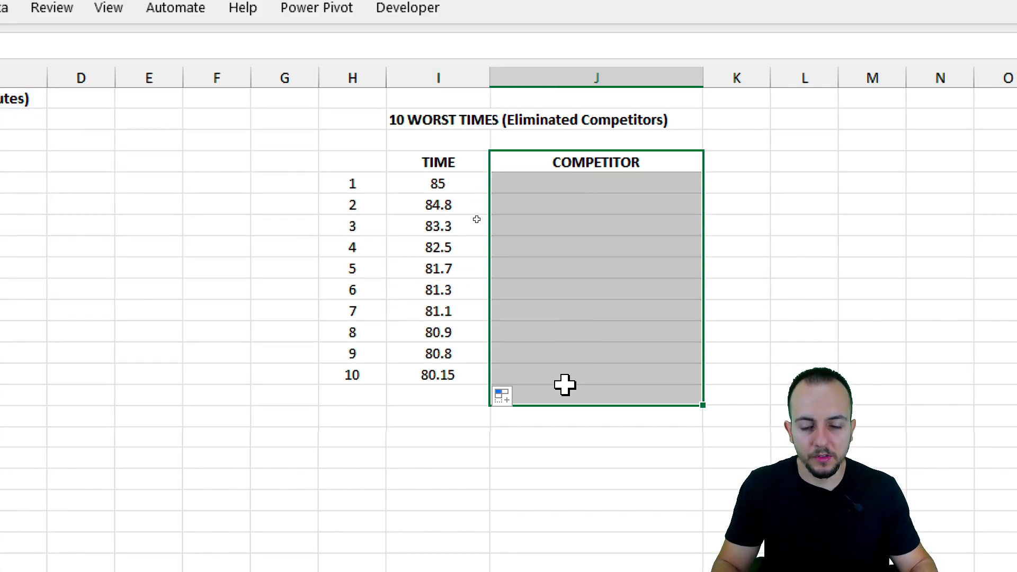
left_click(570, 186)
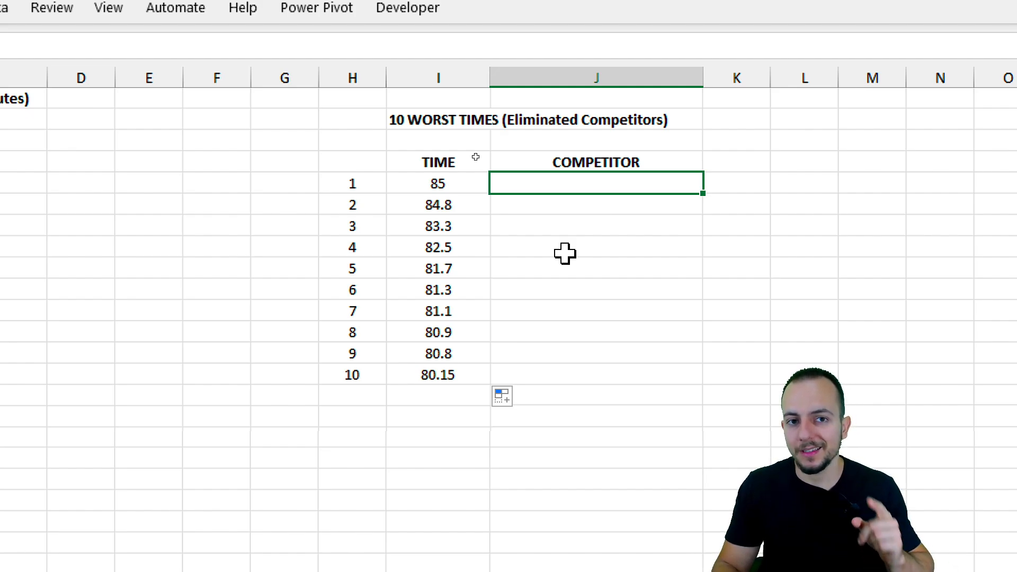
key("ctrl+2")
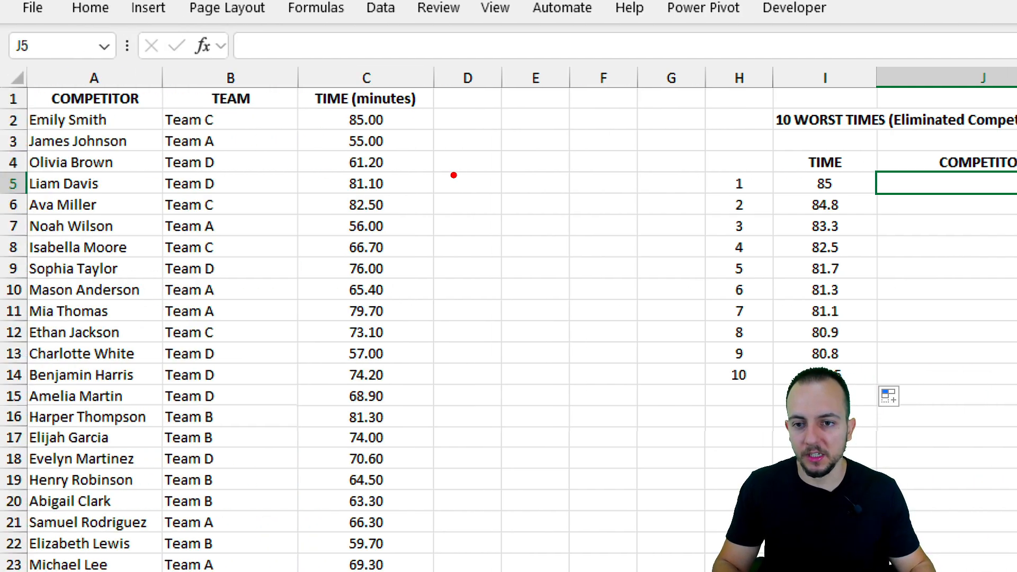
mouse_move(293, 82)
left_mouse_down()
mouse_move(401, 207)
mouse_move(435, 449)
left_mouse_up()
left_click_drag(460, 358, 554, 297)
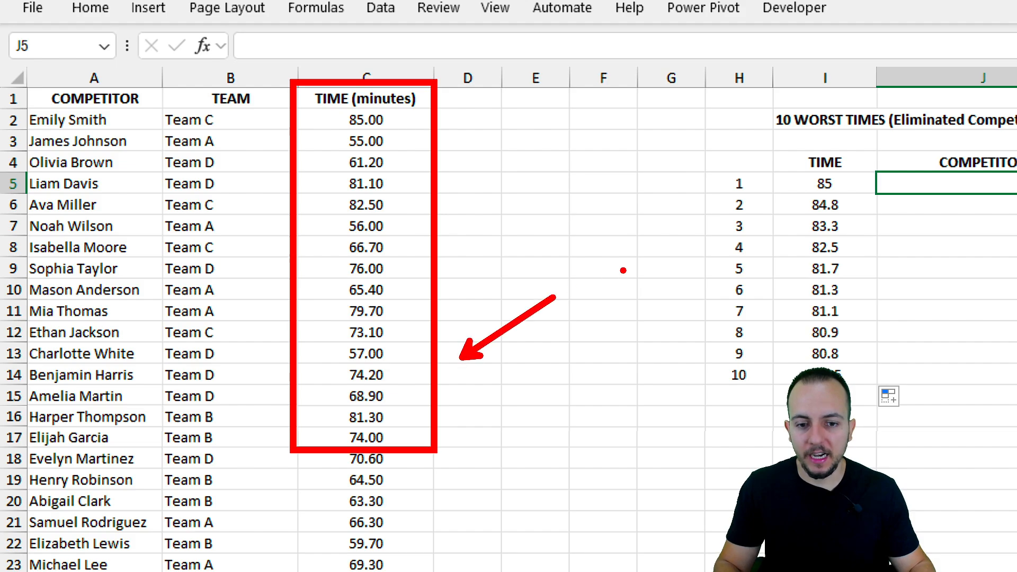
key("ctrl+z")
left_click_drag(281, 207, 121, 215)
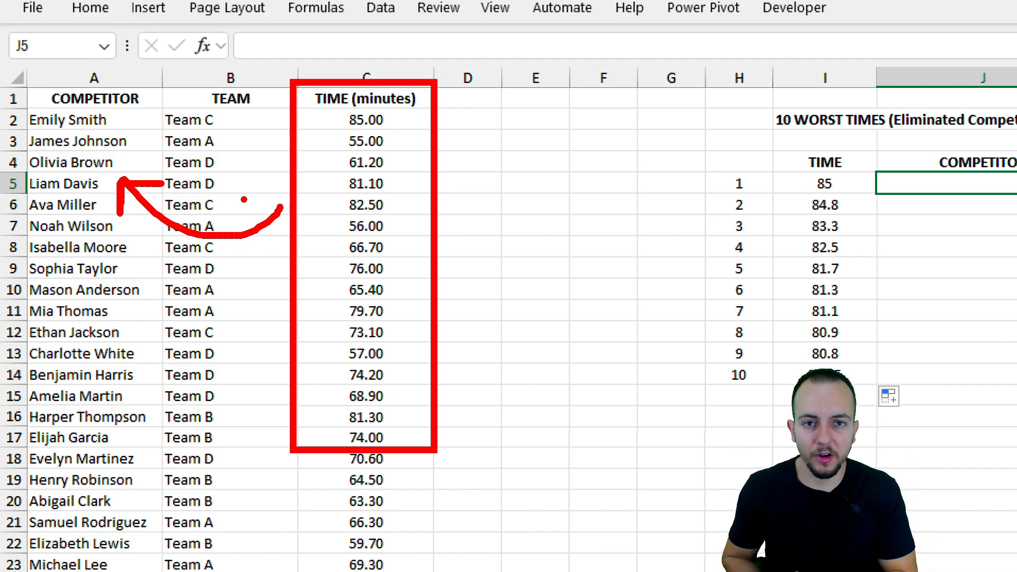
key("Escape")
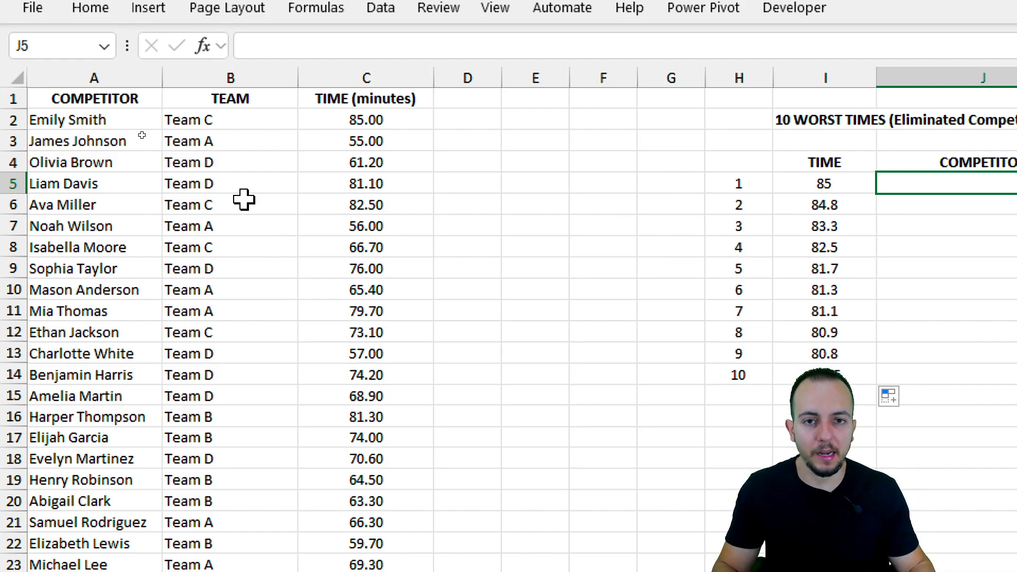
Enter =XLOOKUP(I5,C:C,A:A) in J5 to return the competitor for each time, and fill it down to J14
type("=")
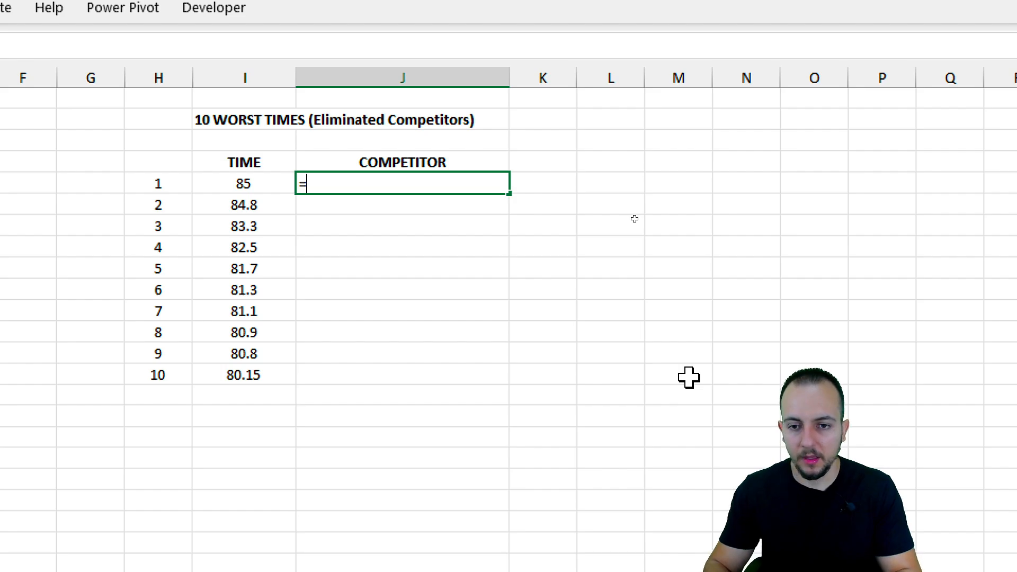
type("xlo")
key("Tab")
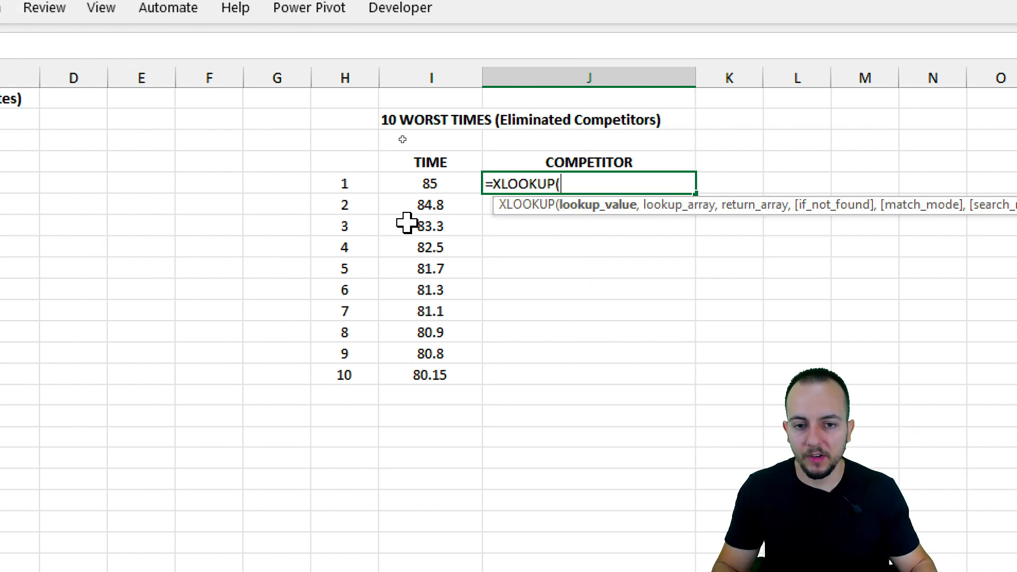
left_click(418, 184)
type(",")
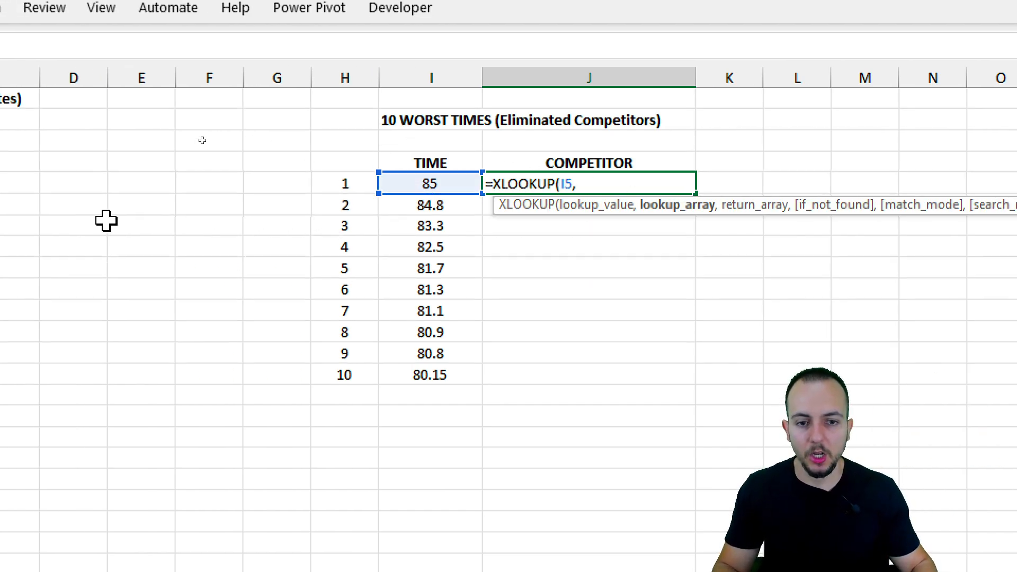
left_click(338, 77)
type(",")
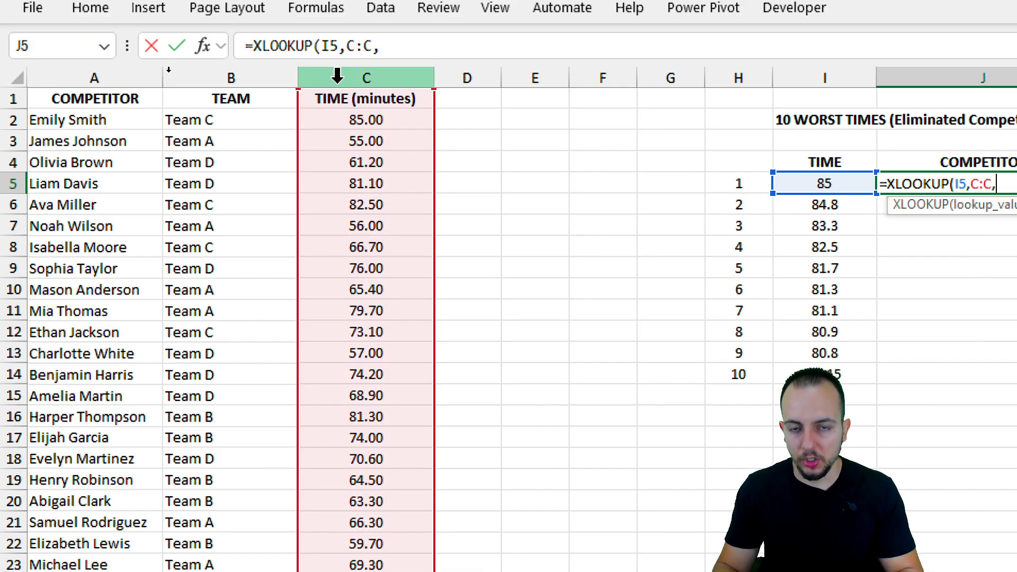
left_click(102, 78)
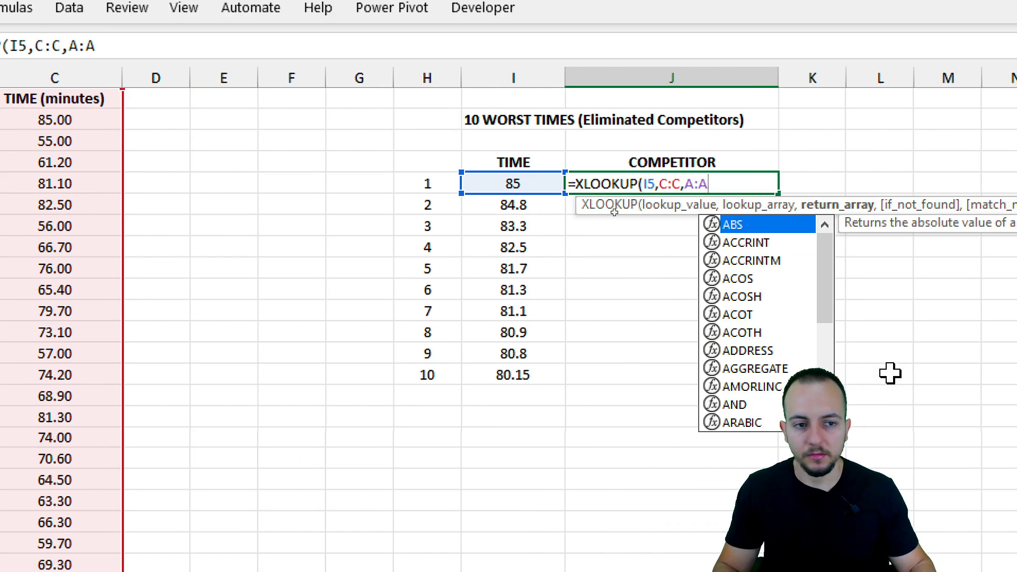
key("Return")
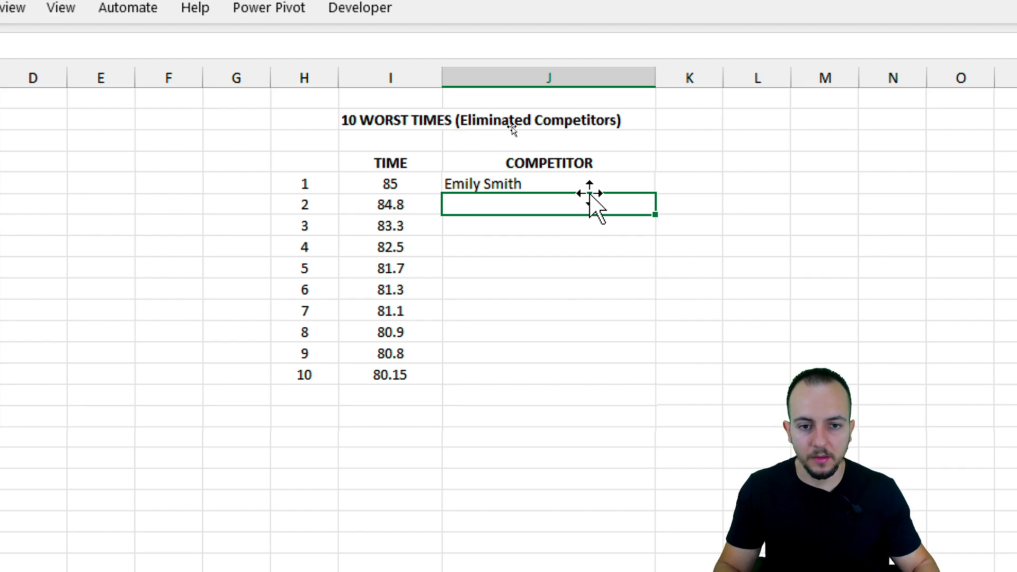
left_click(698, 180)
left_click_drag(657, 196, 620, 381)
Review the worst-times list and the rest of the source competitor table on the LARGE sheet
left_click(318, 163)
left_click(496, 165)
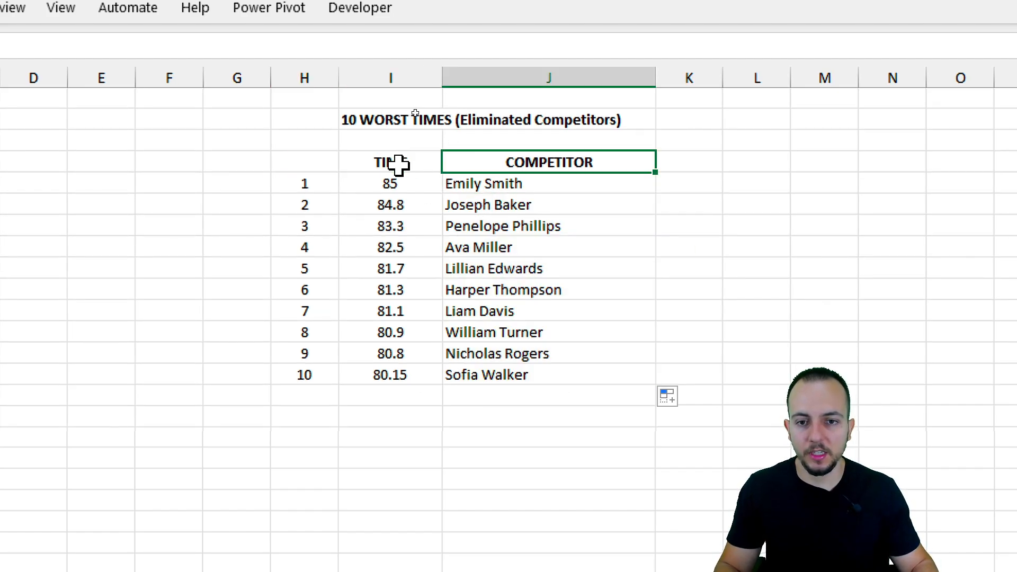
left_click(399, 166)
scroll(191, 159, "down", 5)
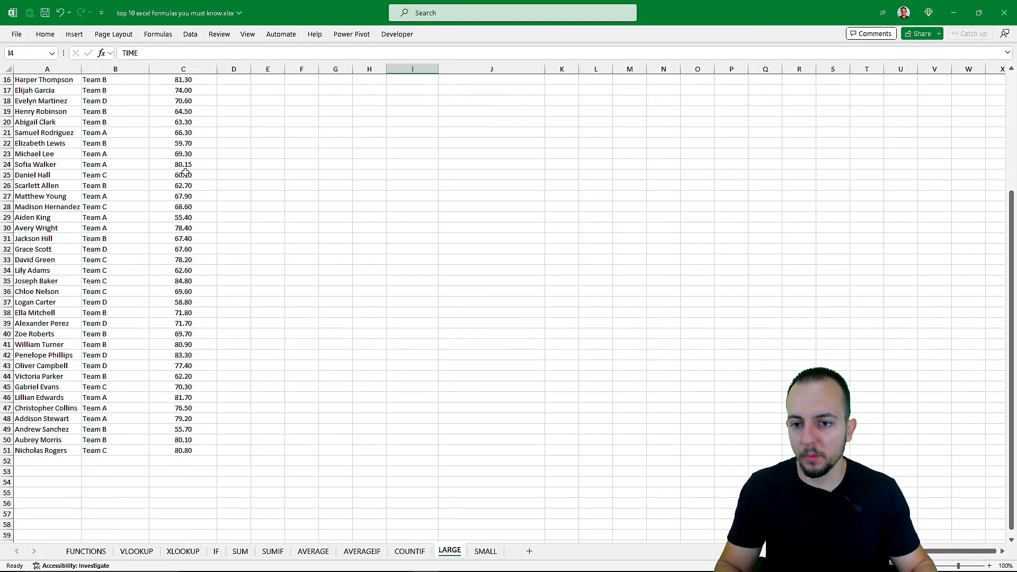
scroll(186, 173, "up", 5)
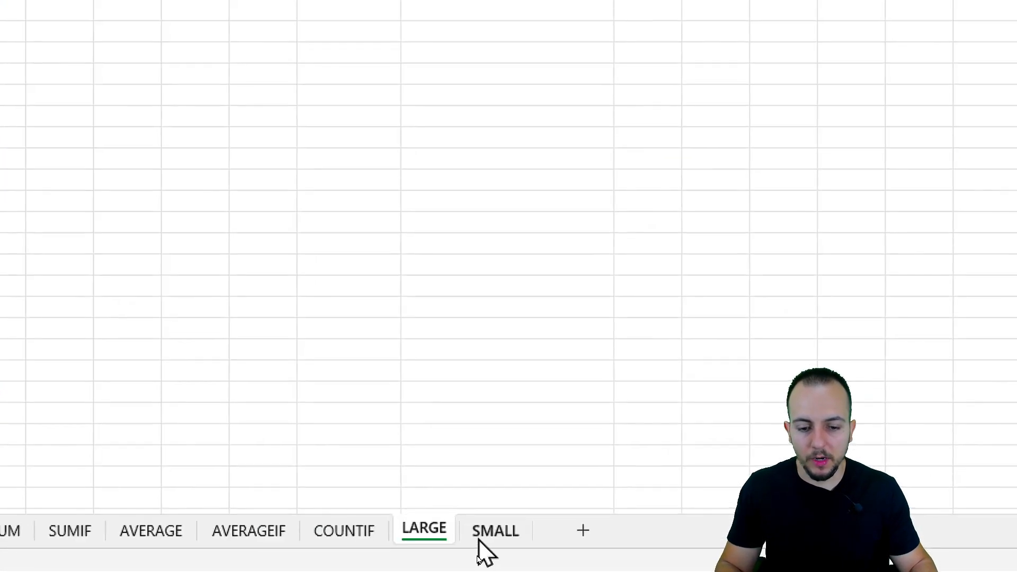
Open the SMALL sheet and review its competitor, team and time columns and the empty best-times list
left_click(481, 552)
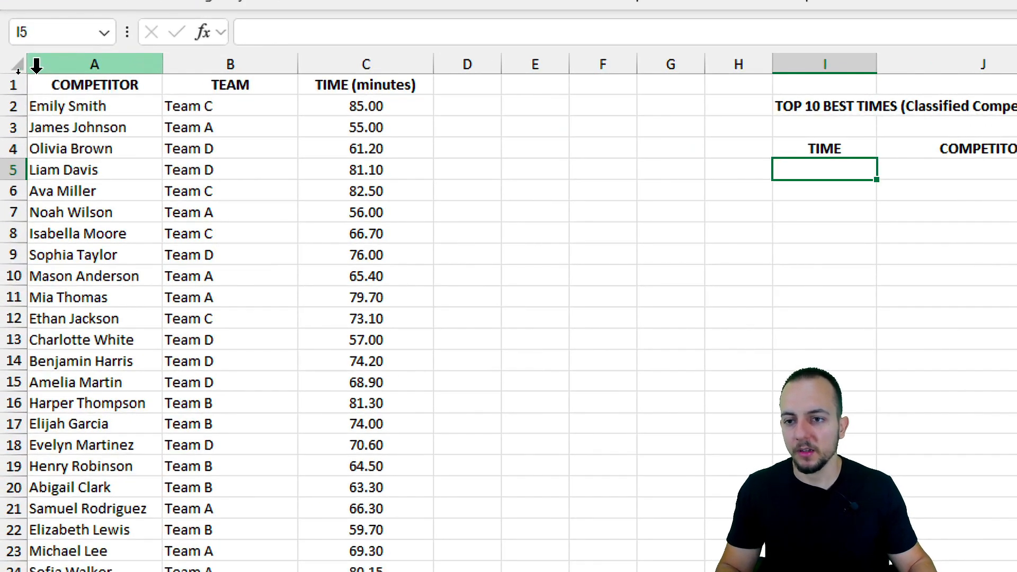
left_click_drag(24, 68, 165, 69)
left_click(261, 68)
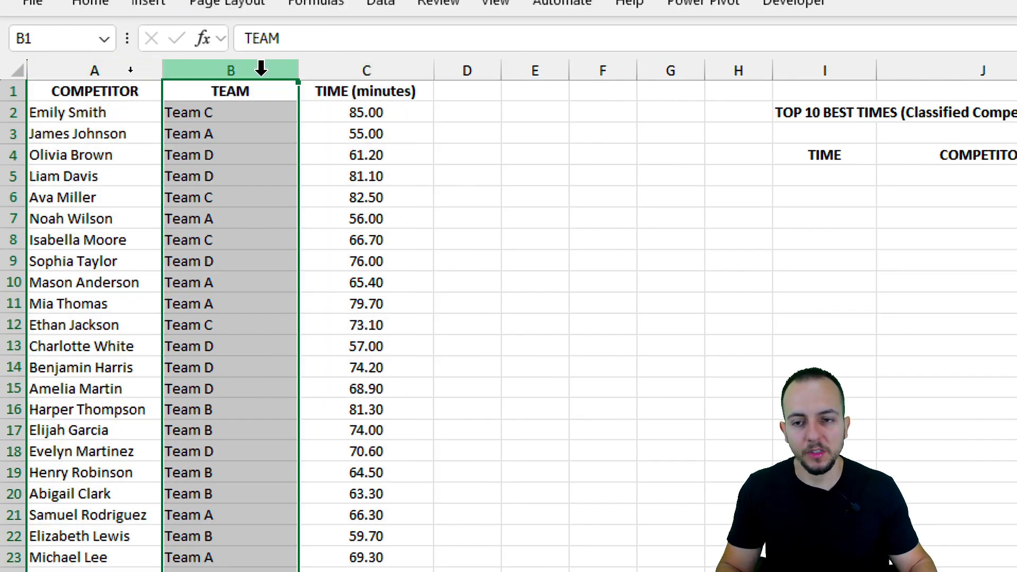
left_click(339, 68)
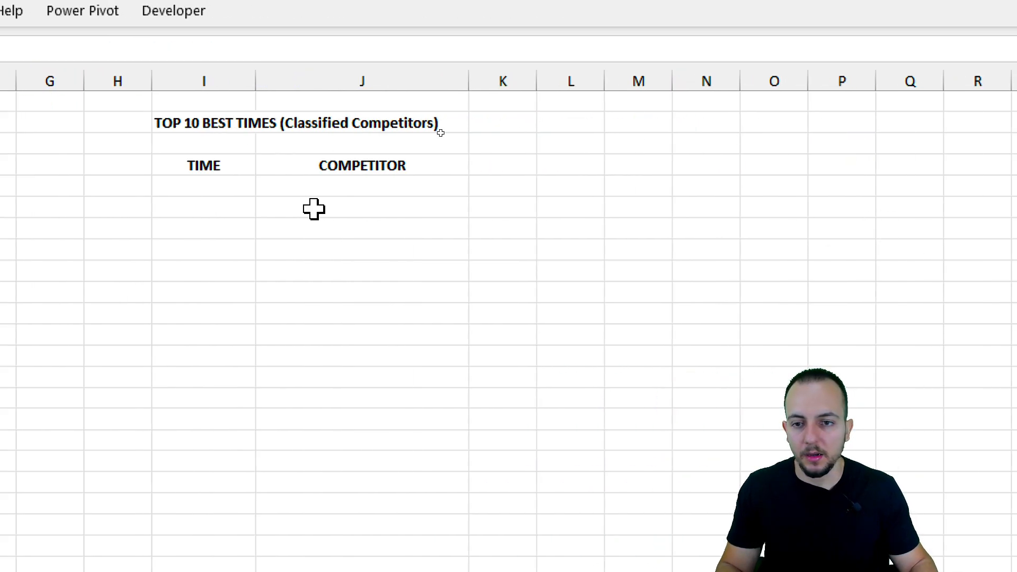
left_click(742, 188)
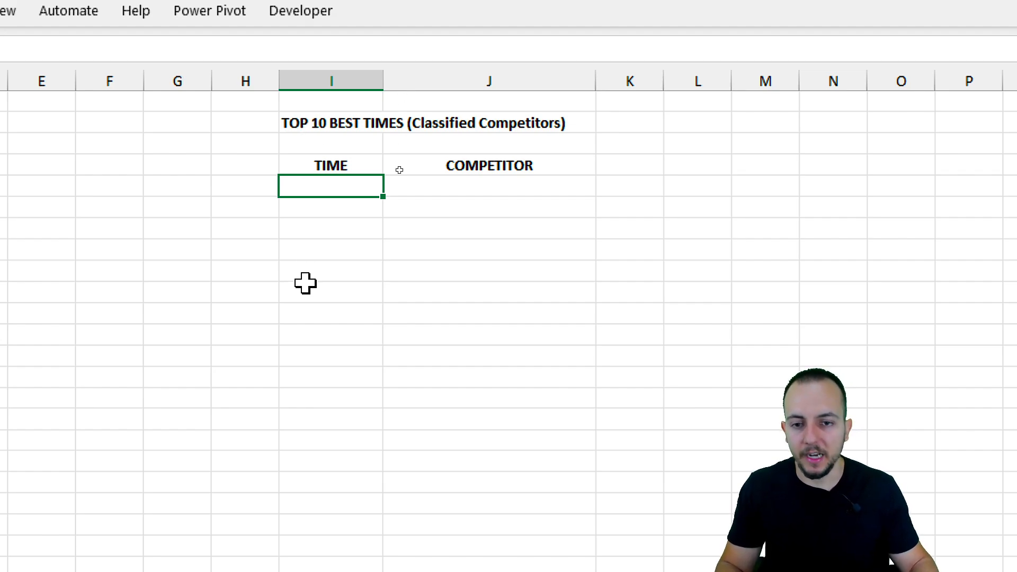
Number the ranks 1 to 15 from H5 down to H19 by entering 1, 2 and 3 and extending the series
left_click(248, 186)
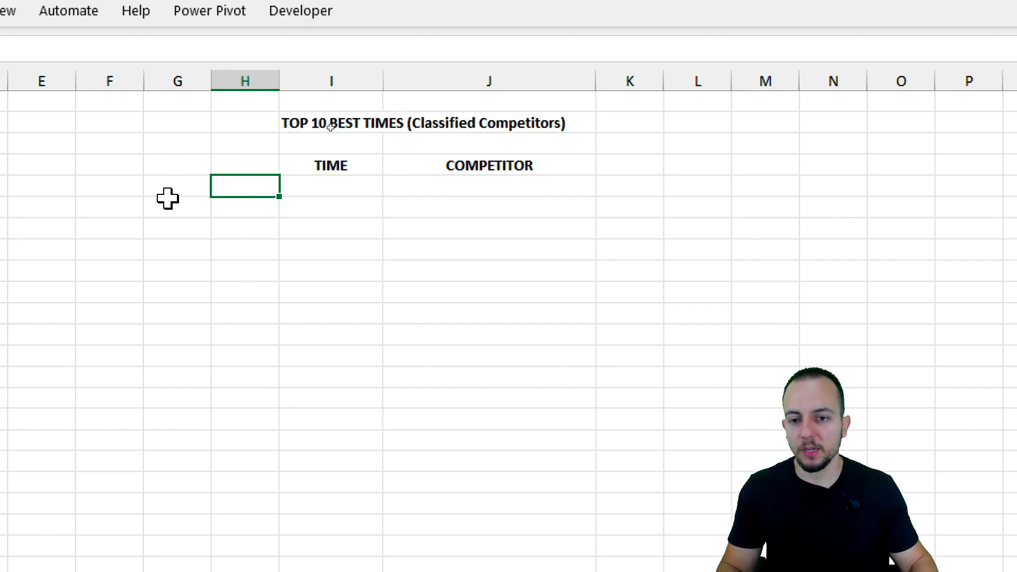
type("1")
key("Return")
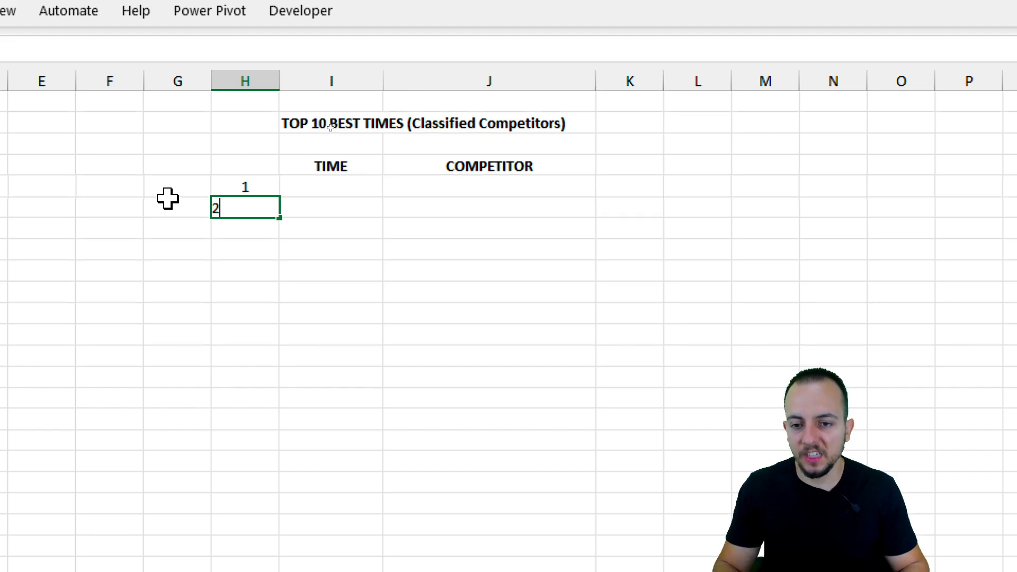
type("2")
key("Return")
type("3")
key("Return")
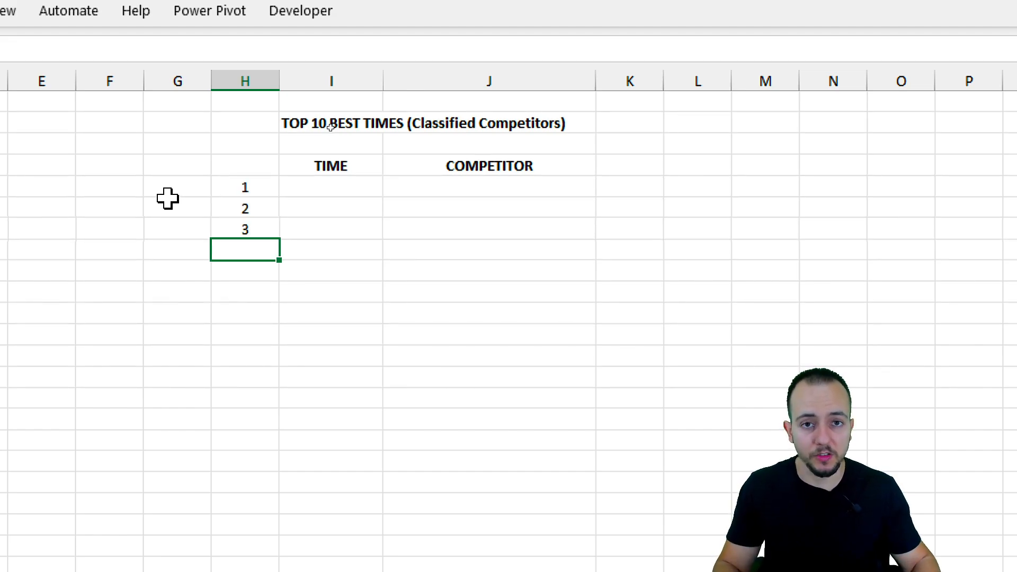
left_click_drag(252, 189, 259, 494)
left_click(250, 483)
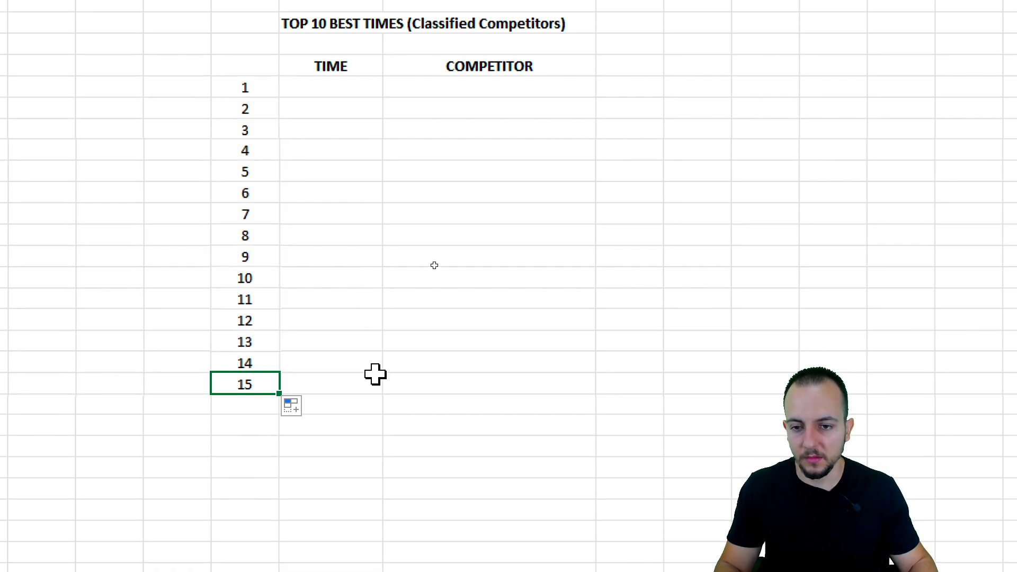
Enter =SMALL(C:C,H5) in I5 to return the best time for rank 1
left_click(332, 87)
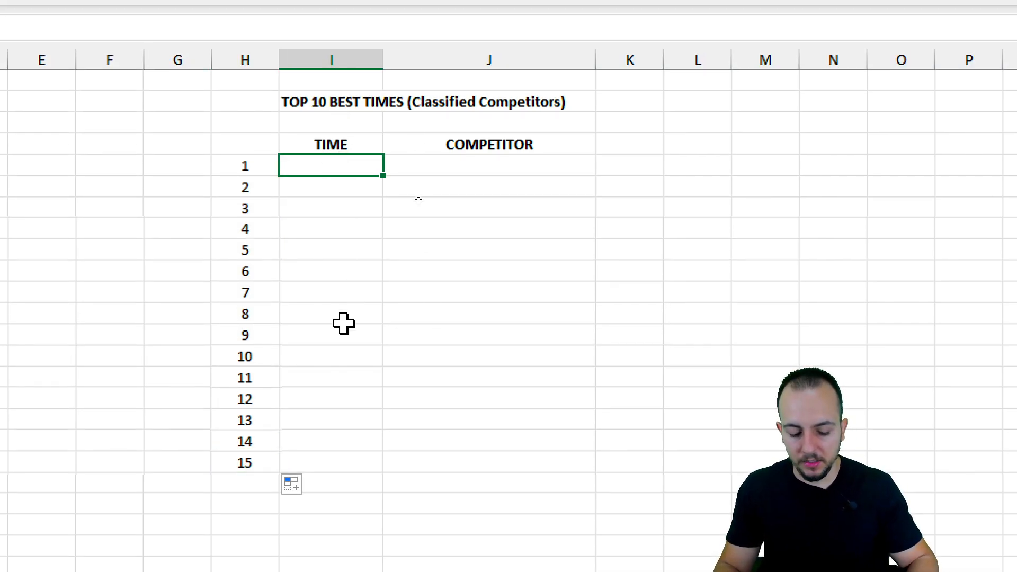
type("=")
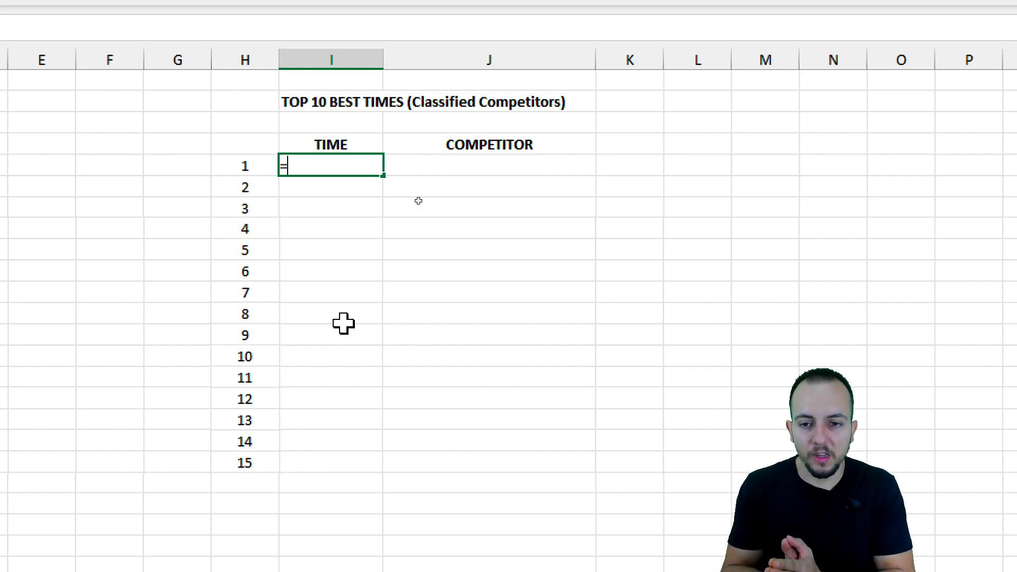
type("sm")
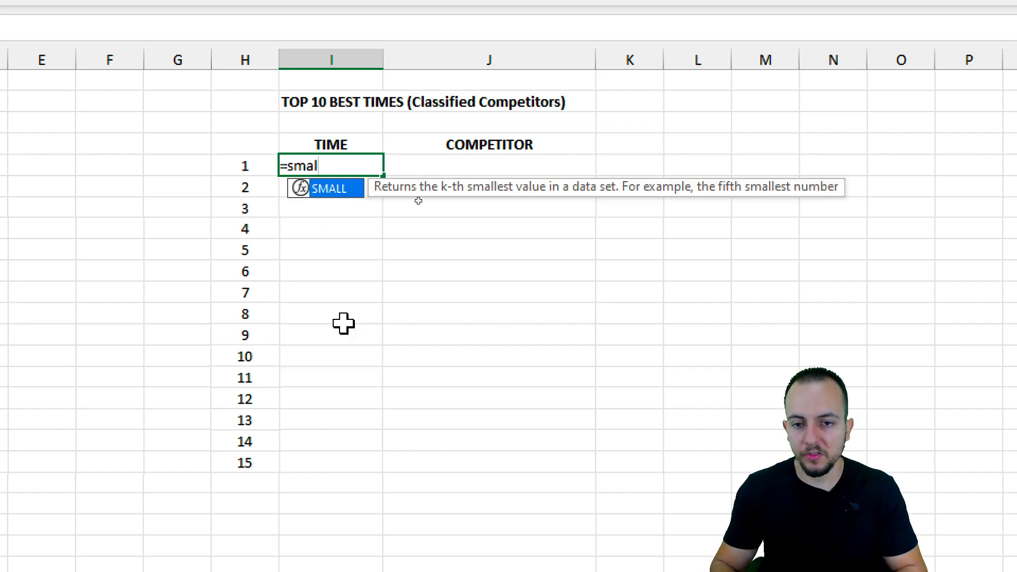
type("al")
key("Tab")
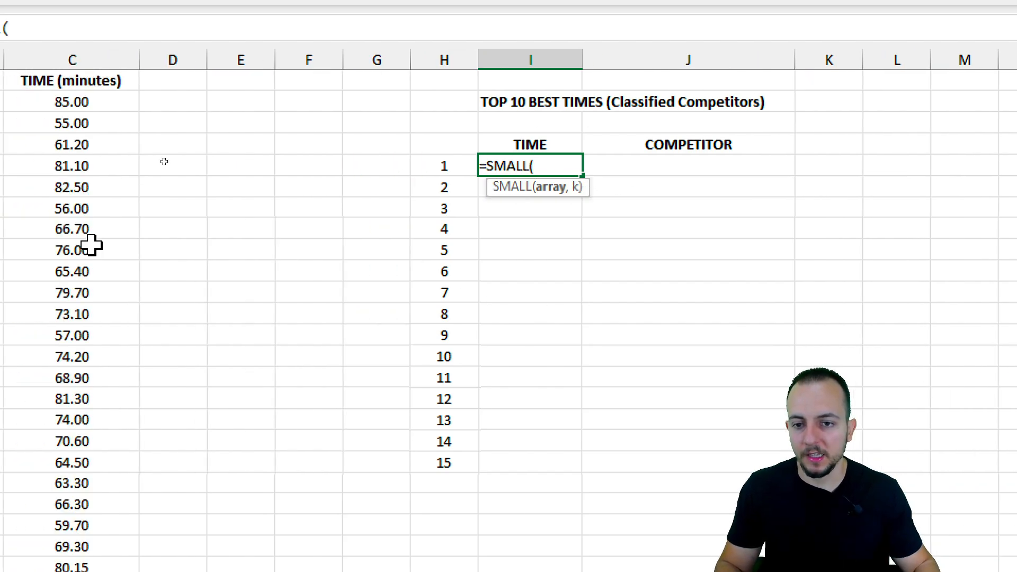
left_click(84, 60)
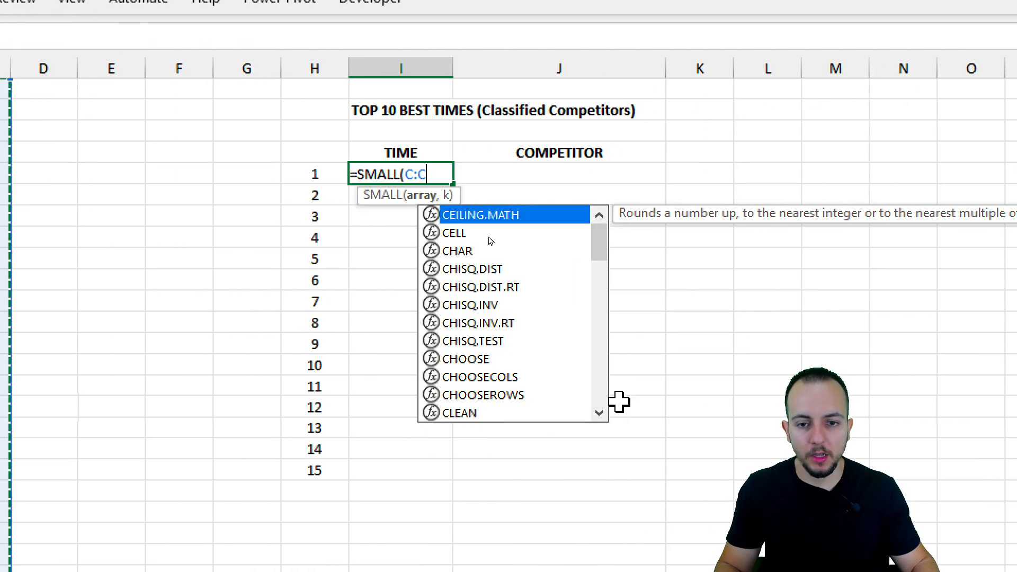
type(",")
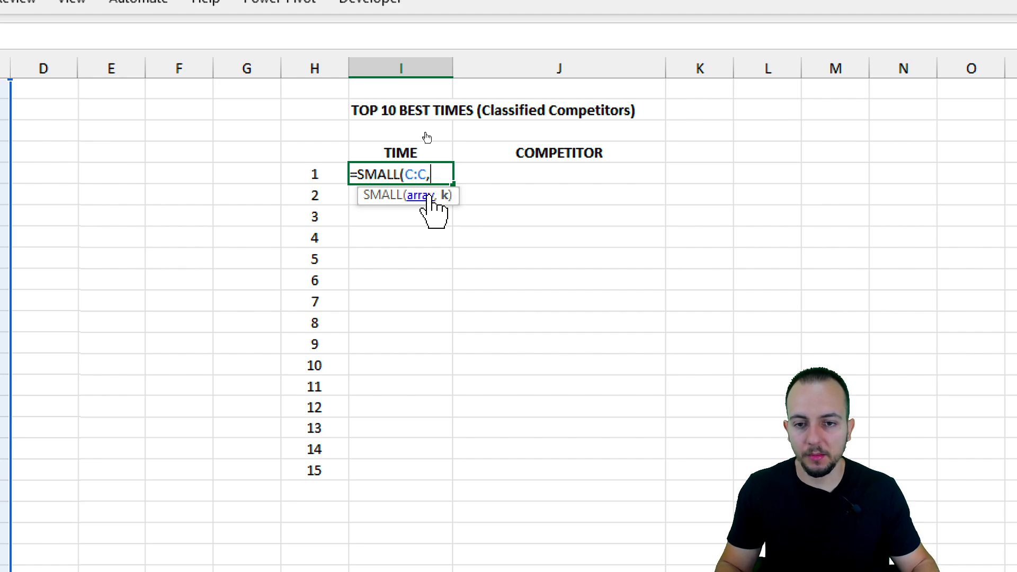
left_click(326, 176)
key("Return")
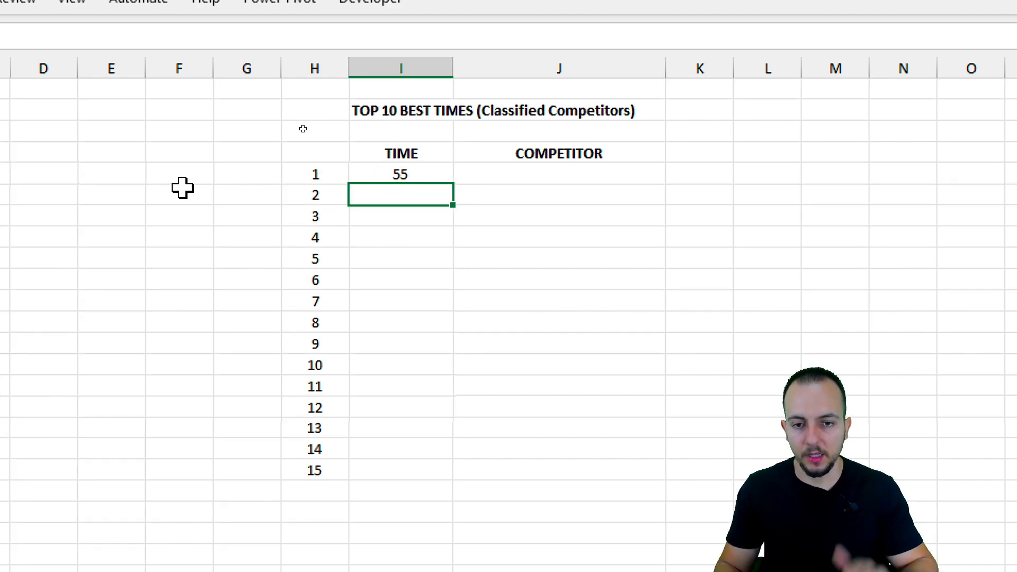
Enter =XLOOKUP(I5,C:C,A:A) in J5 to return the competitor with that best time
left_click(525, 171)
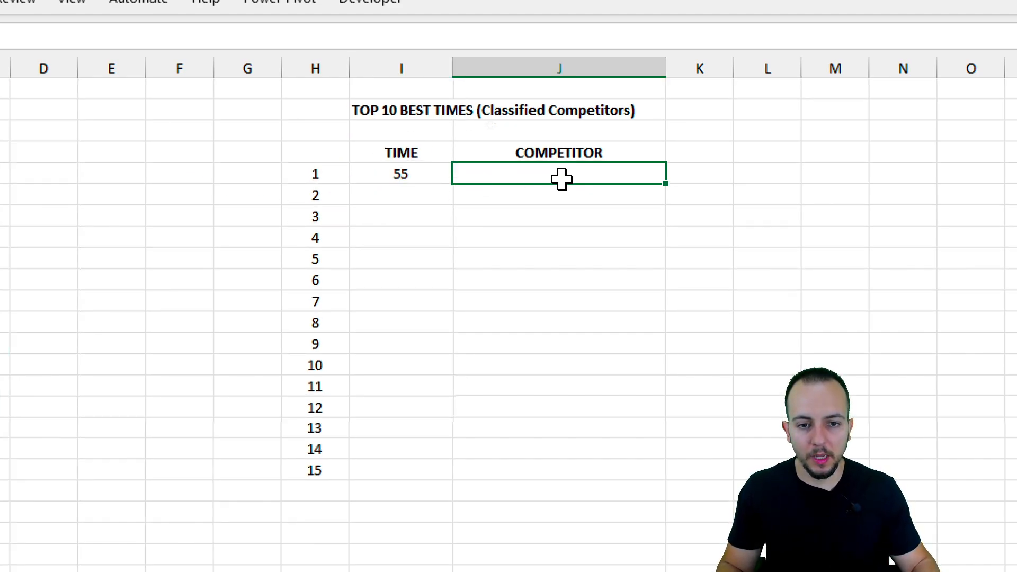
type("=xlo")
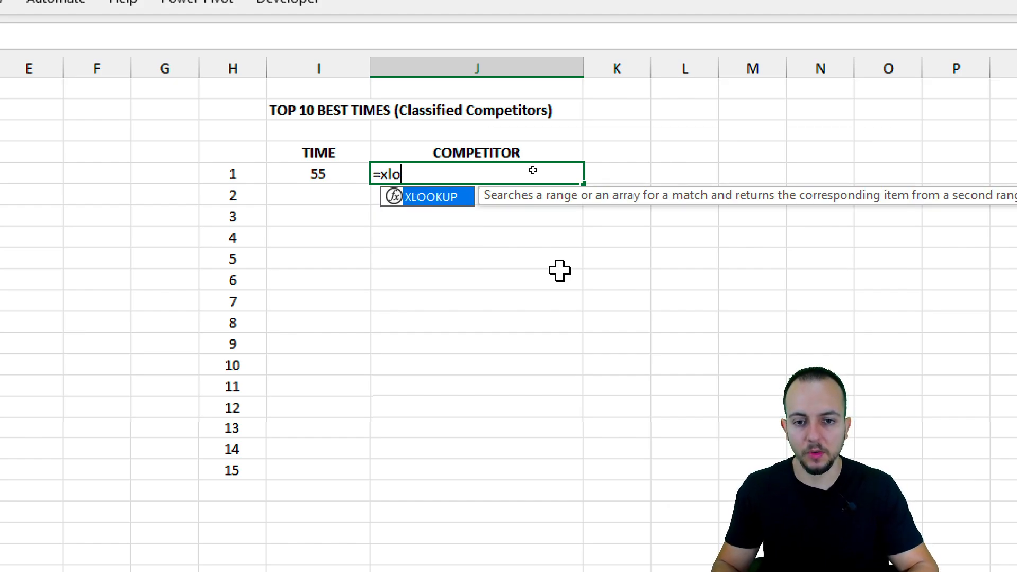
key("Tab")
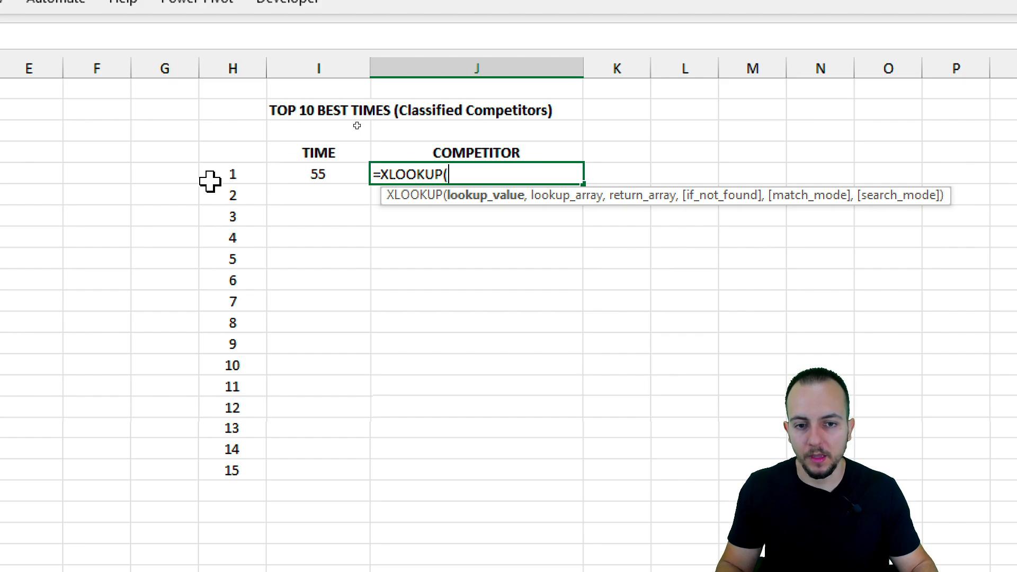
left_click(337, 176)
type(",")
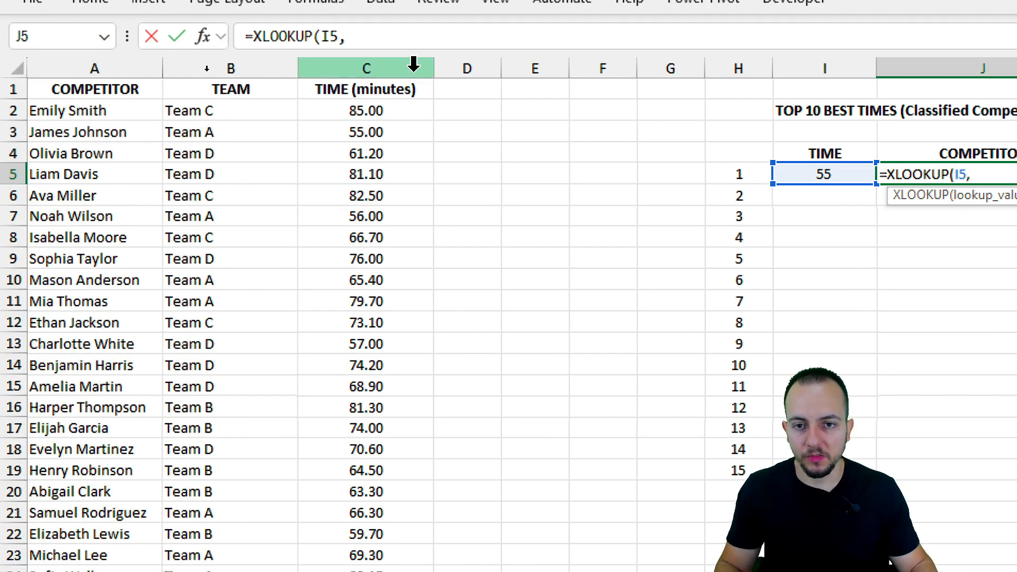
left_click(416, 68)
type(",")
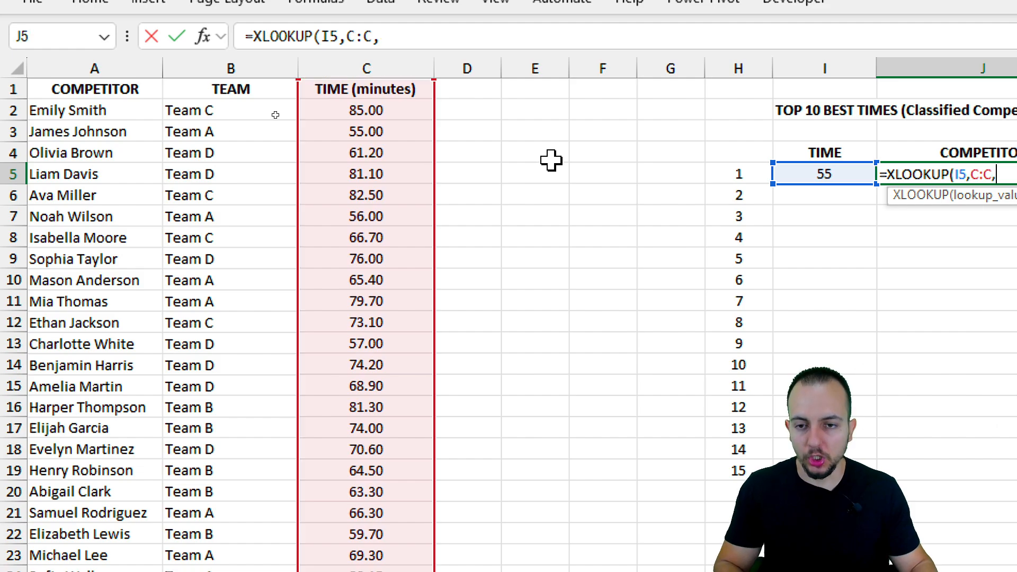
left_click(138, 66)
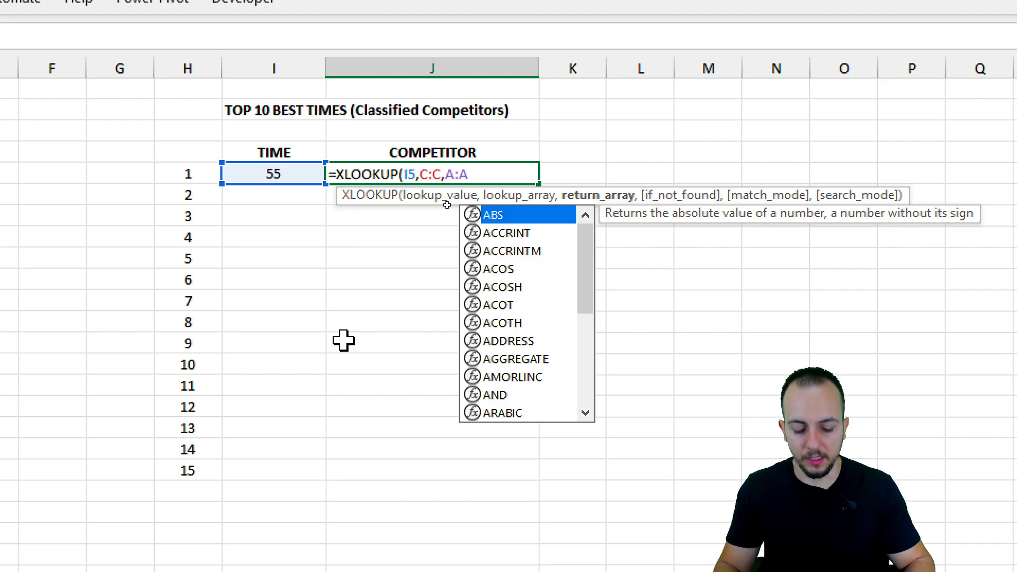
key("Return")
Fill the time and competitor formulas in I5:J5 down together through rank 15 in row 19
left_click_drag(299, 174, 354, 170)
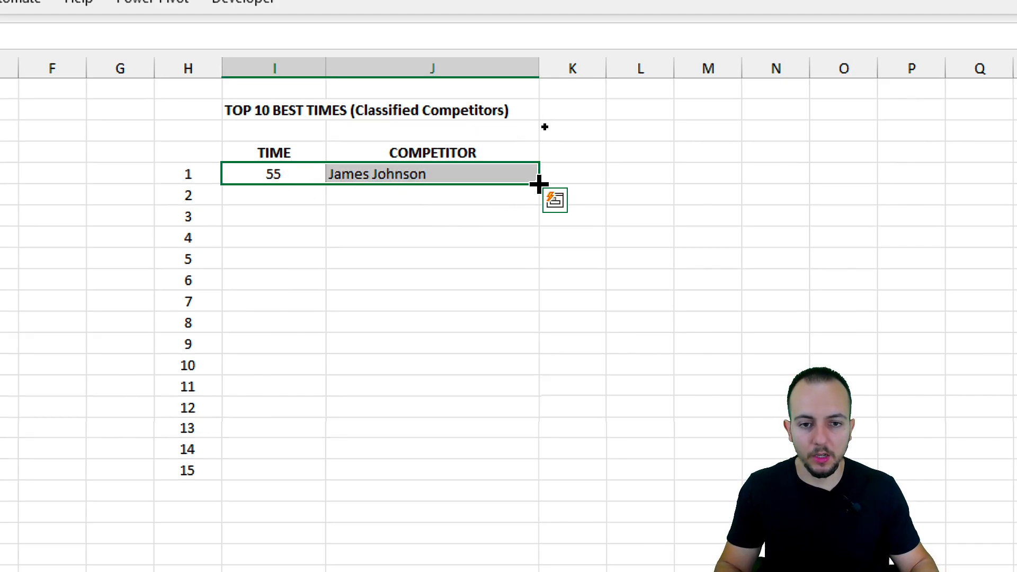
left_click_drag(538, 184, 490, 475)
left_click(470, 323)
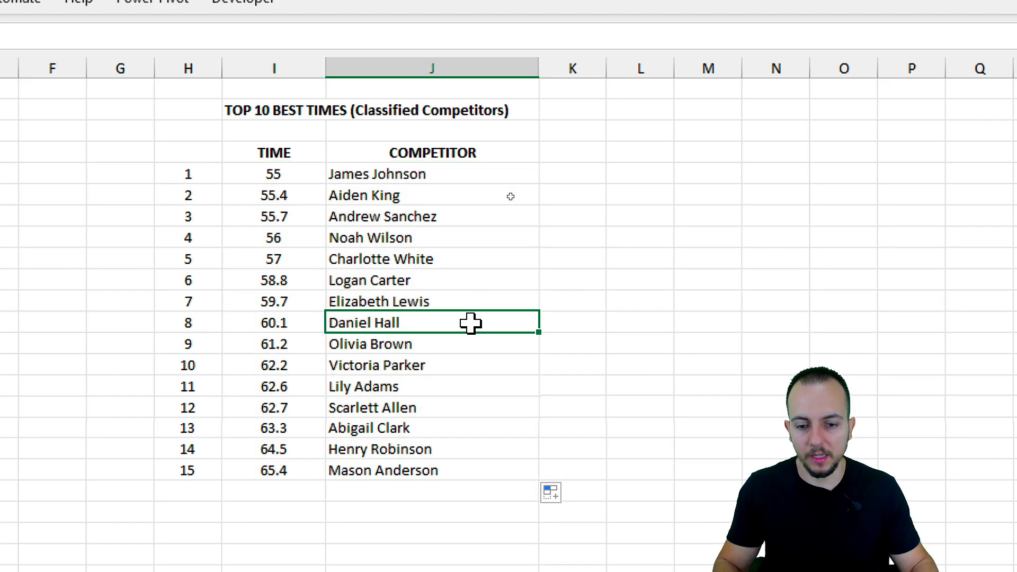
left_click(218, 159)
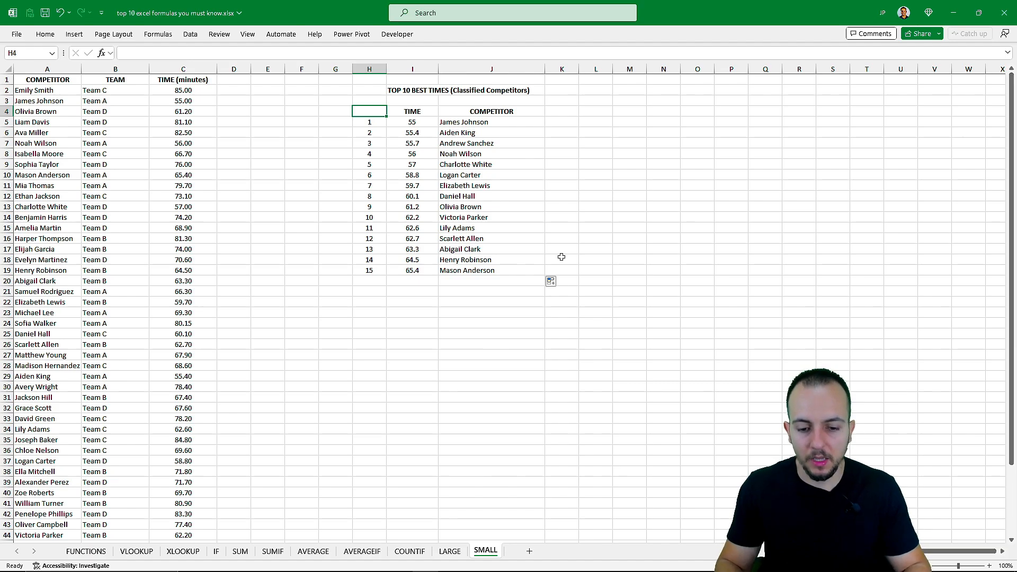
Review the workbook's completed function examples sheet by sheet, going back from SMALL to VLOOKUP
key("ctrl+Page_Up")
key("ctrl+Page_Up")
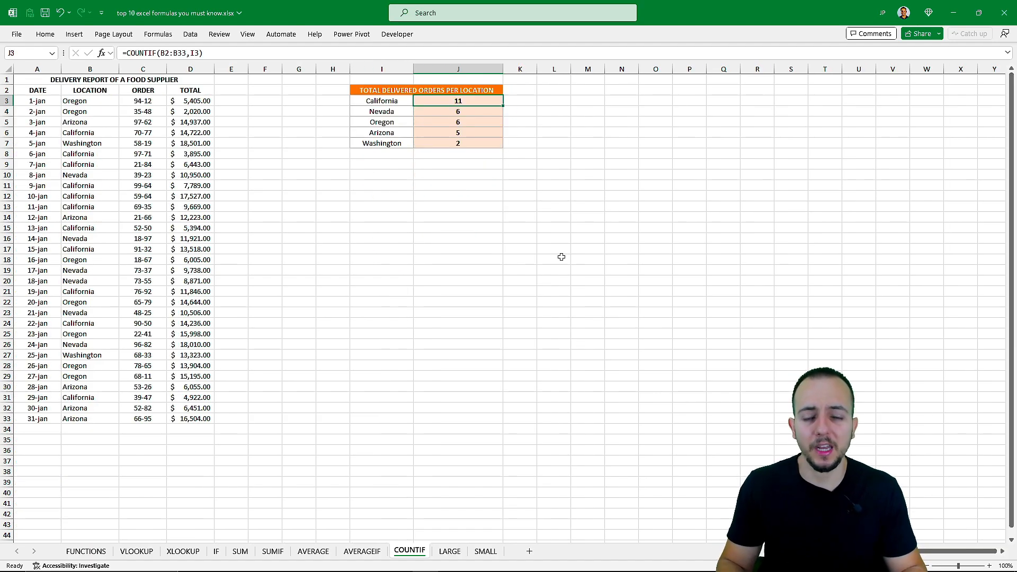
key("ctrl+Page_Up")
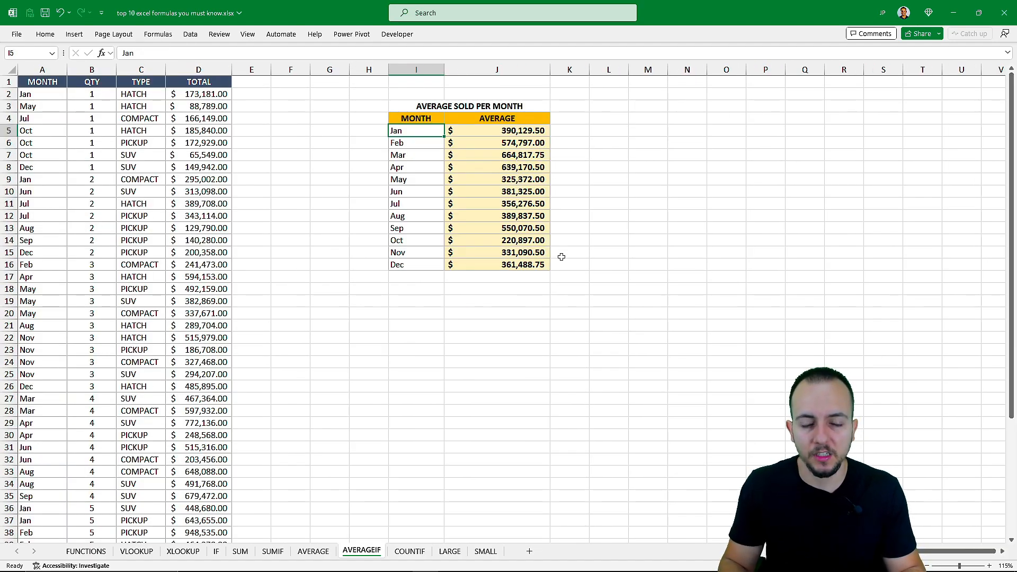
key("ctrl+Page_Up")
key("ctrl+Page_Up")
key("ctrl+Page_Up")
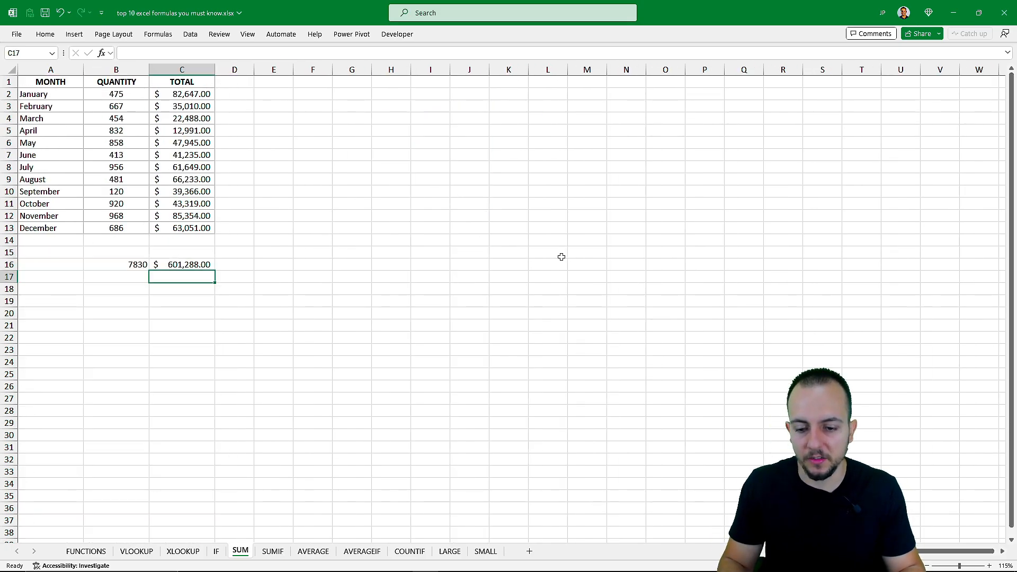
key("ctrl+Page_Up")
key("ctrl+Page_Up")
key("ctrl+Page_Up")
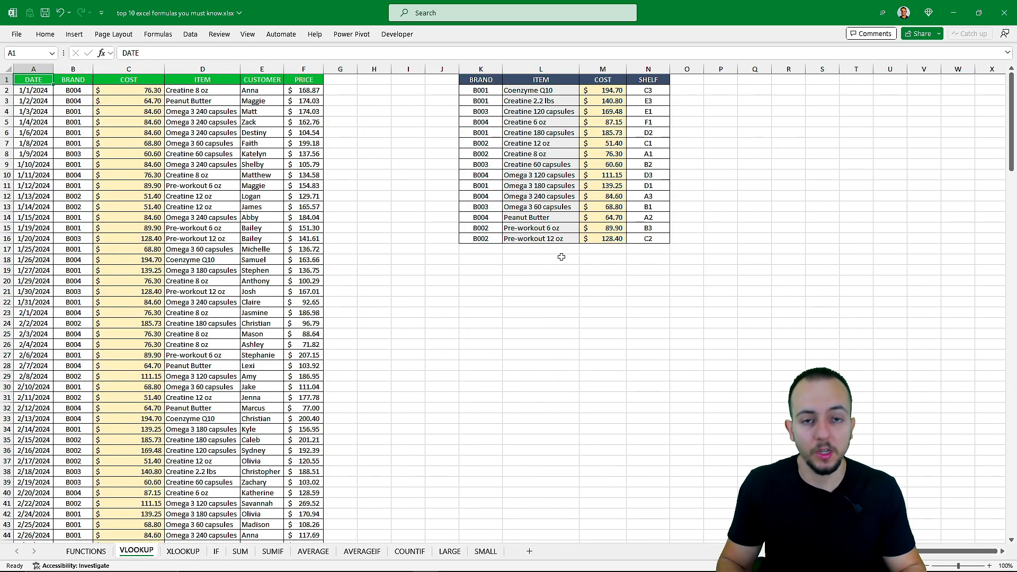